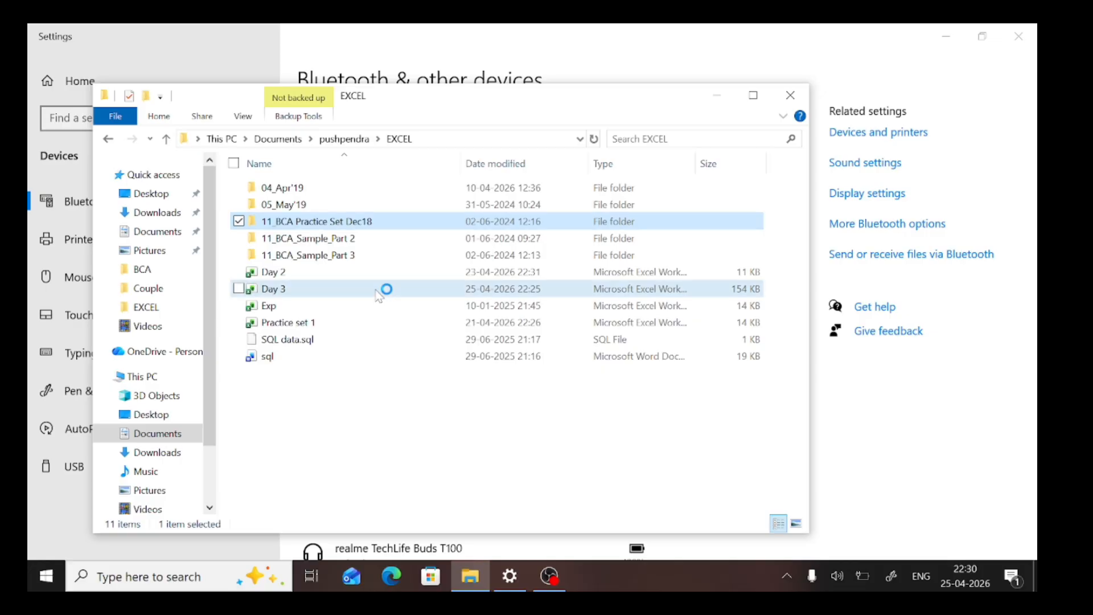
Step: Open the Day 3 workbook, look at the topic list on Sheet1 and return to Sheet2
double_click(377, 297)
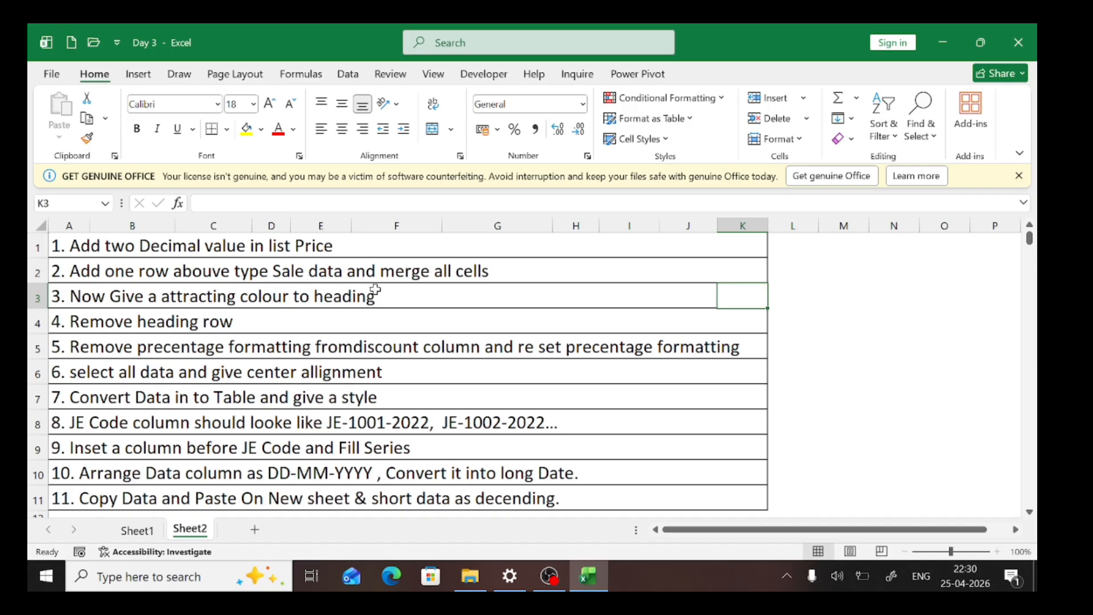
left_click(140, 530)
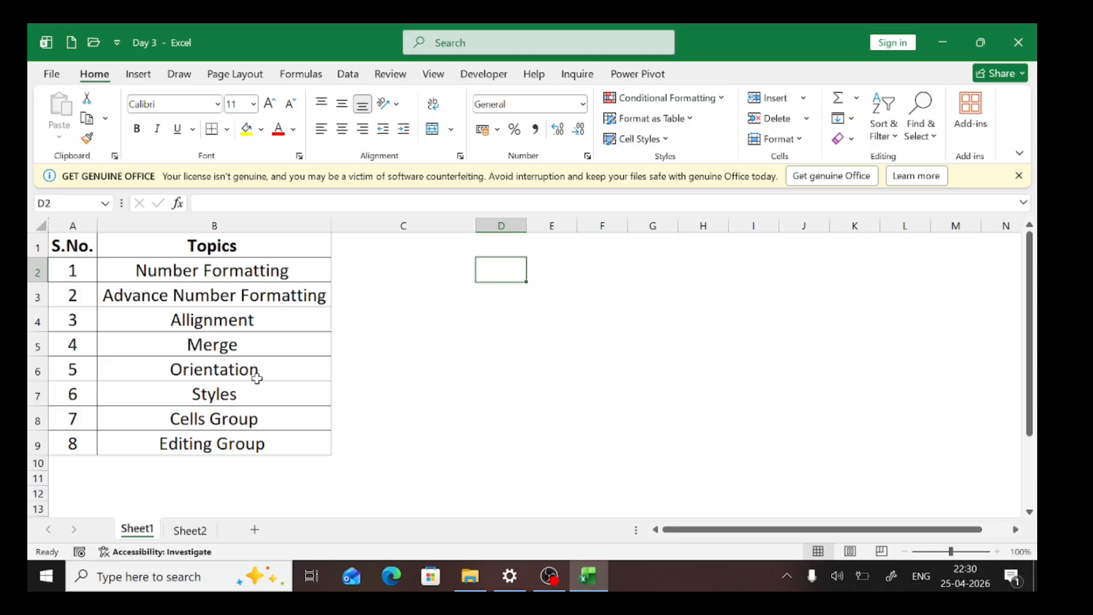
left_click(193, 530)
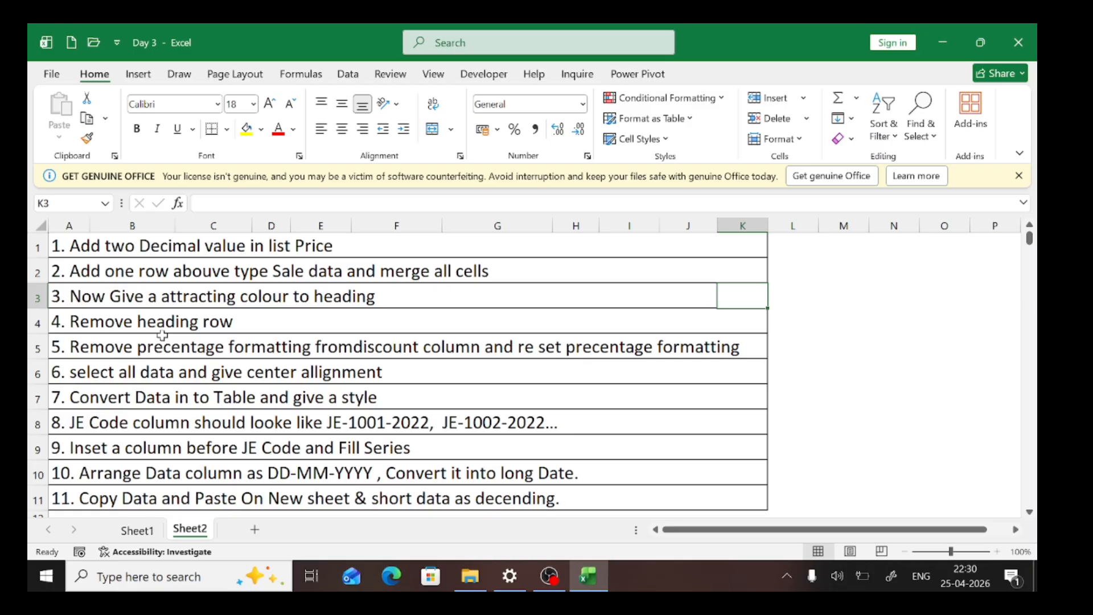
Step: Look through the numbered task list and the sales data beneath it on Sheet2, dismissing the OneDrive backup notification
scroll(162, 335, "down", 1)
scroll(162, 312, "down", 1)
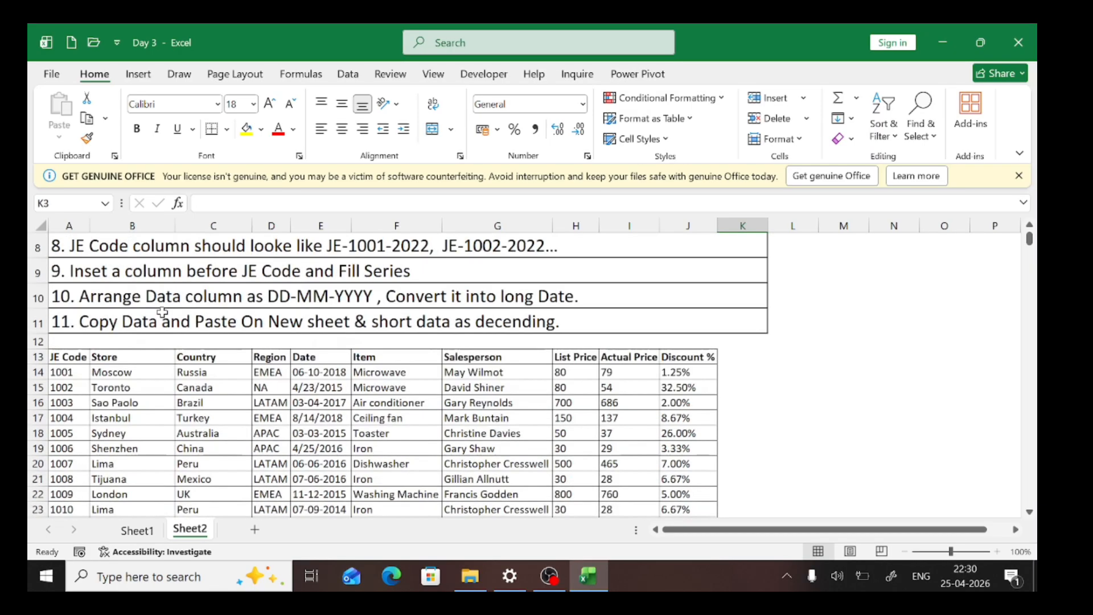
scroll(162, 311, "down", 20)
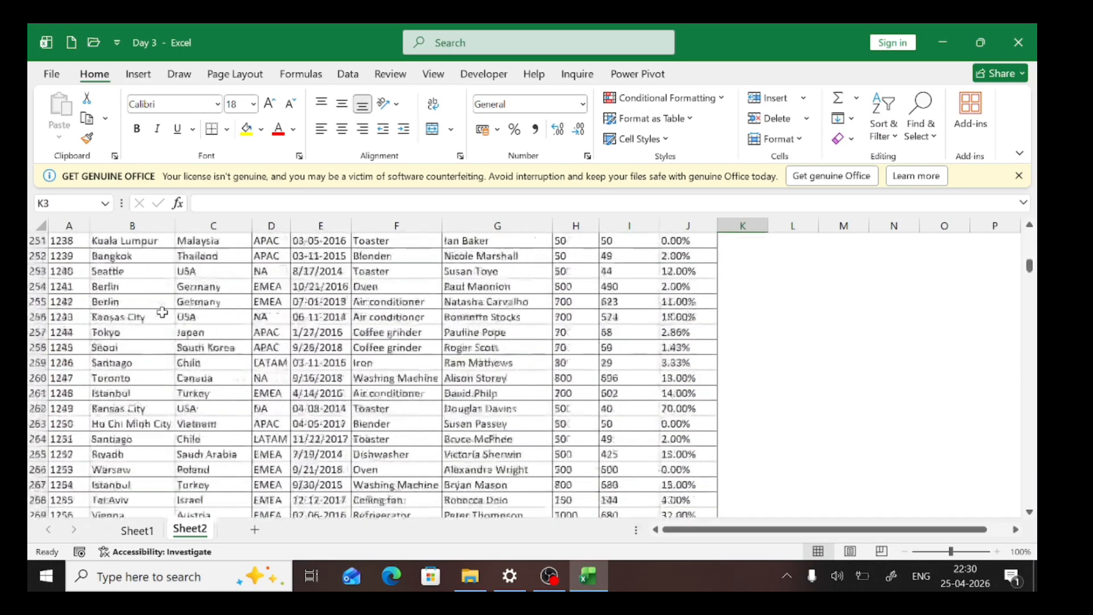
scroll(162, 312, "down", 20)
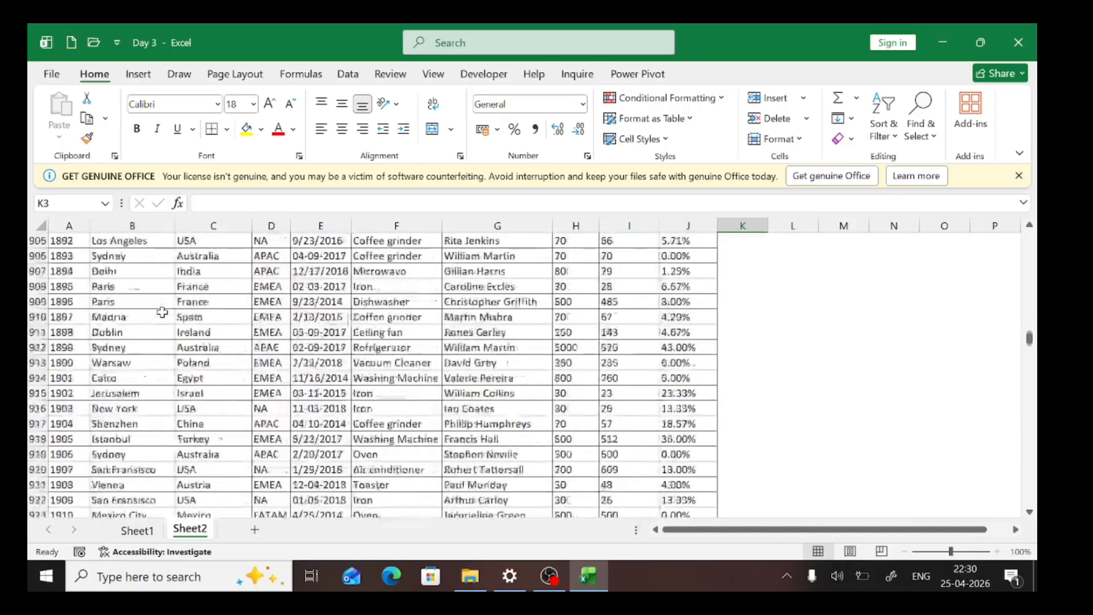
scroll(163, 312, "down", 20)
scroll(162, 312, "up", 20)
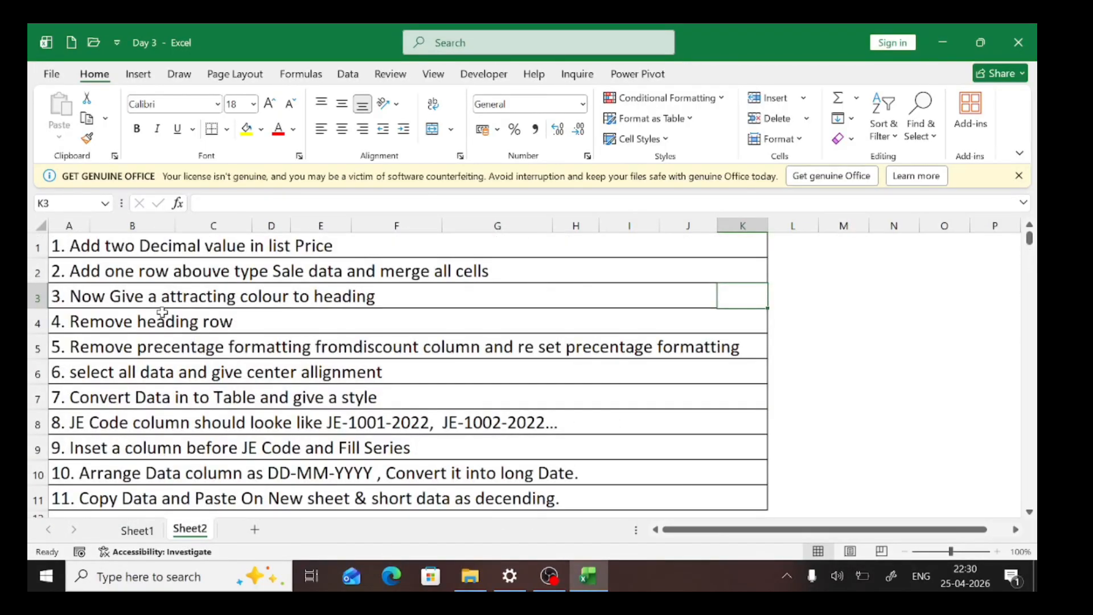
scroll(162, 312, "down", 4)
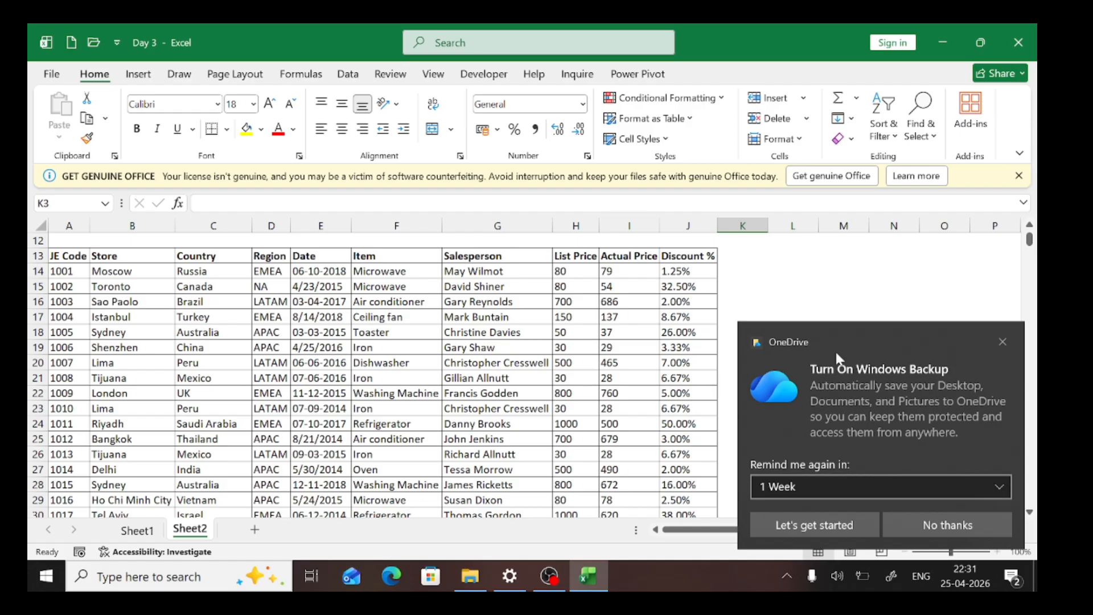
left_click(1001, 340)
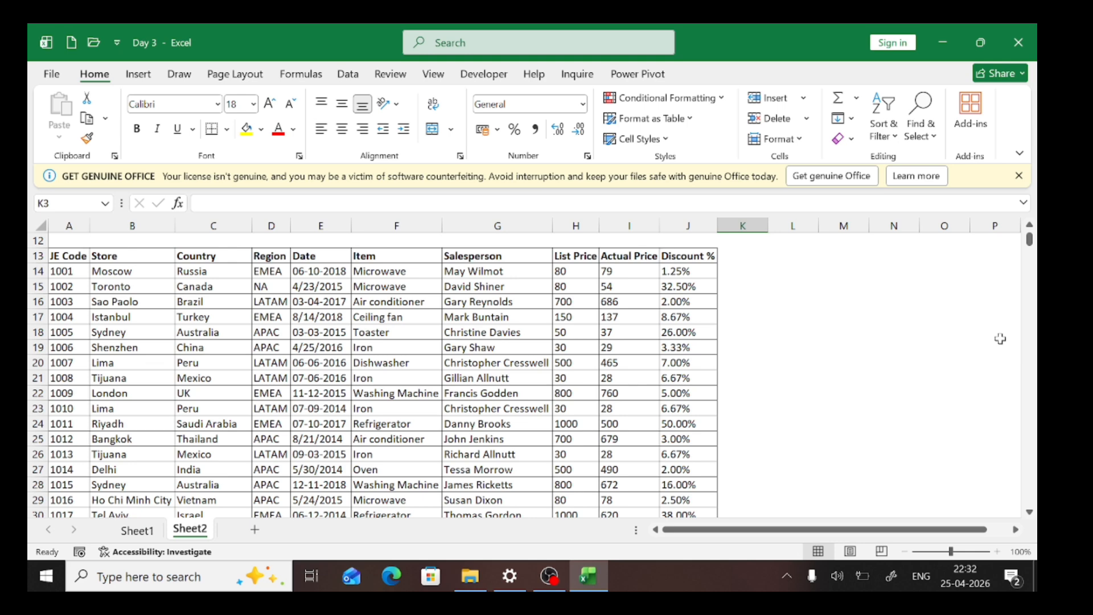
scroll(1000, 338, "up", 4)
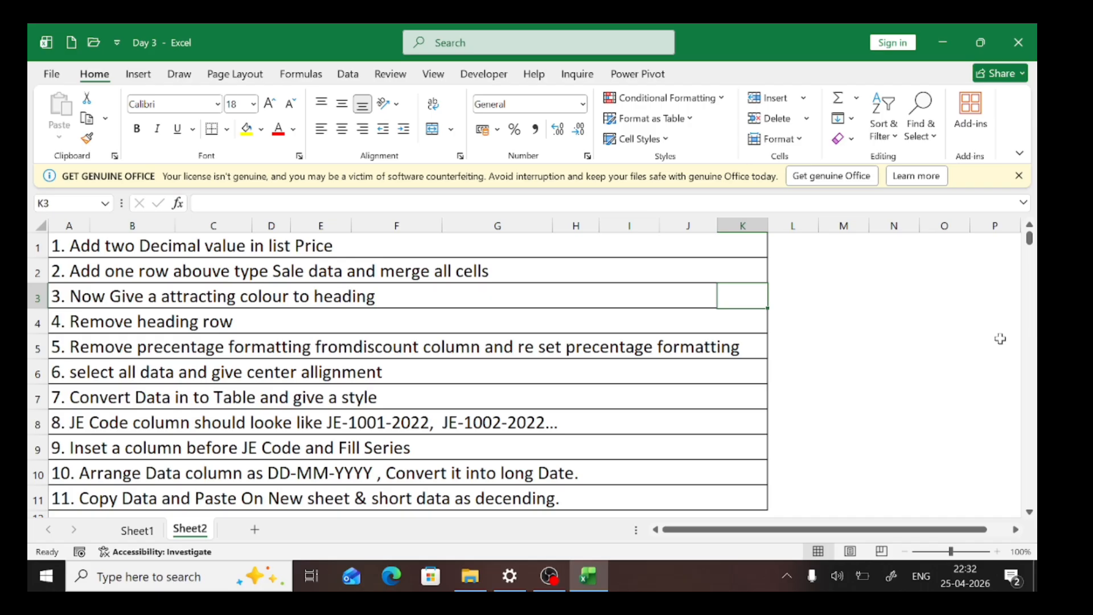
Step: Select all List Price values from H14 down to the last record of the sales data
key("Up")
key("Up")
key("Left")
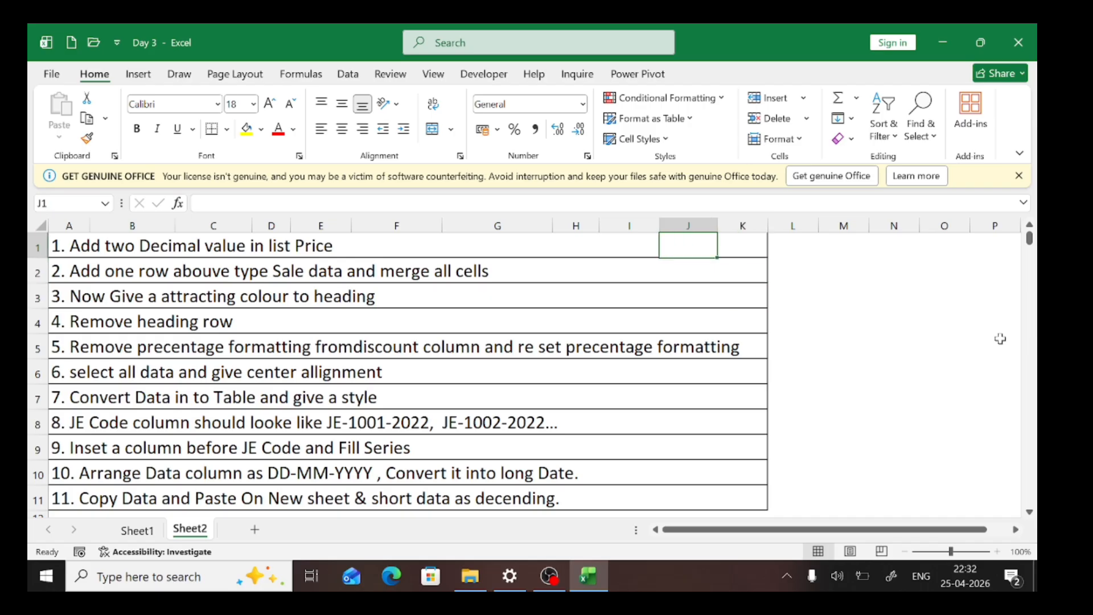
key("Down")
key("Down")
key("Down")
key("Down")
key("Down")
key("Down")
key("Down")
key("Down")
key("Down")
key("Down")
key("Down")
key("Down")
key("Down")
key("Down")
key("Down")
key("Down")
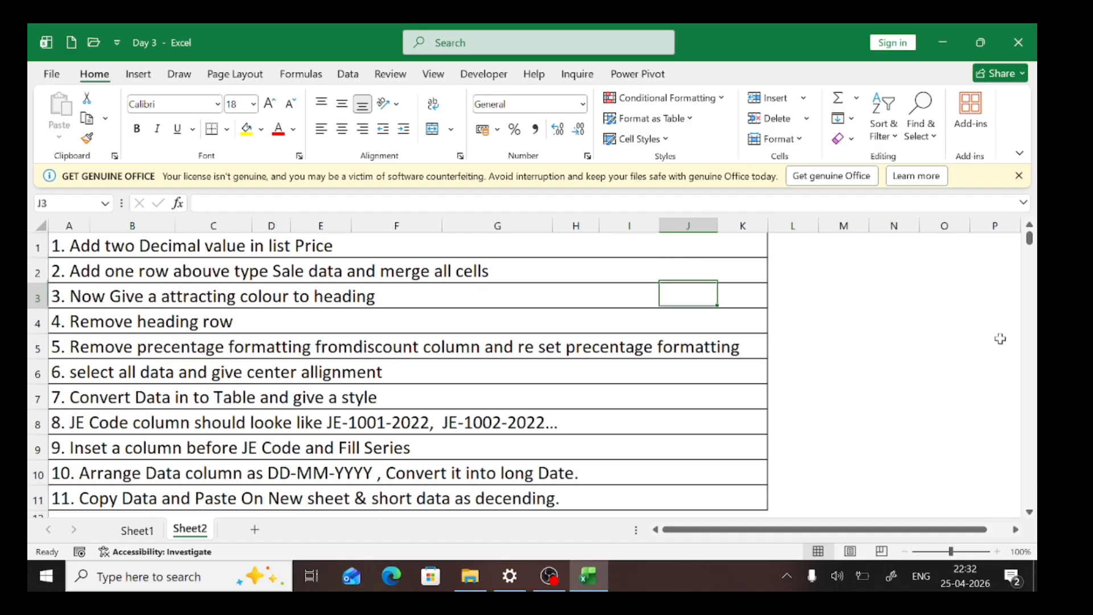
key("Down")
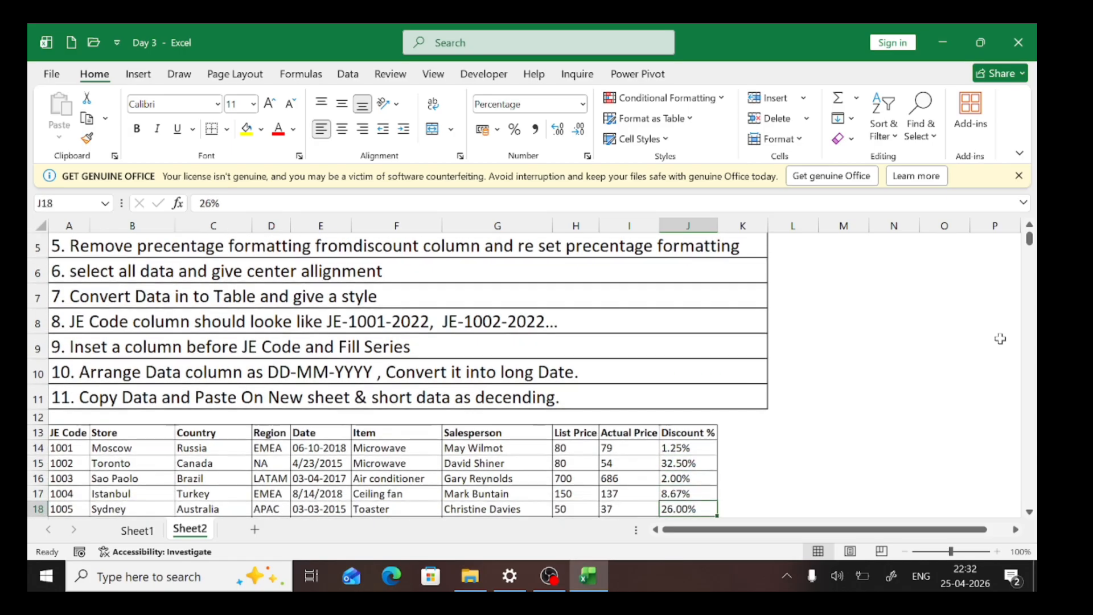
key("Up")
key("Up")
key("Left")
key("Up")
key("Up")
key("Left")
key("Up")
key("Down")
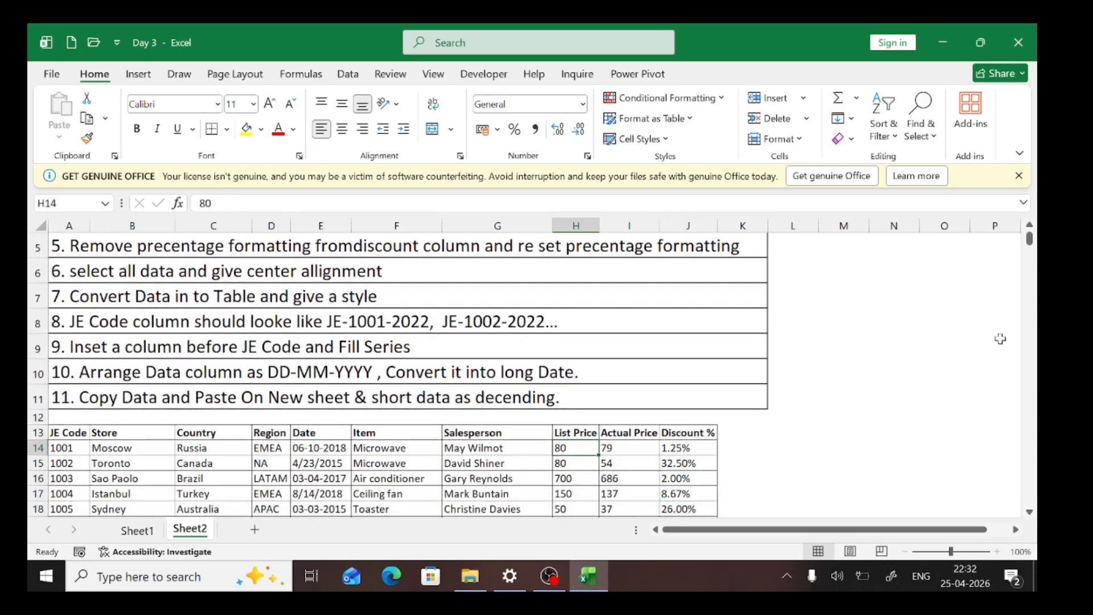
key("ctrl+shift+Down")
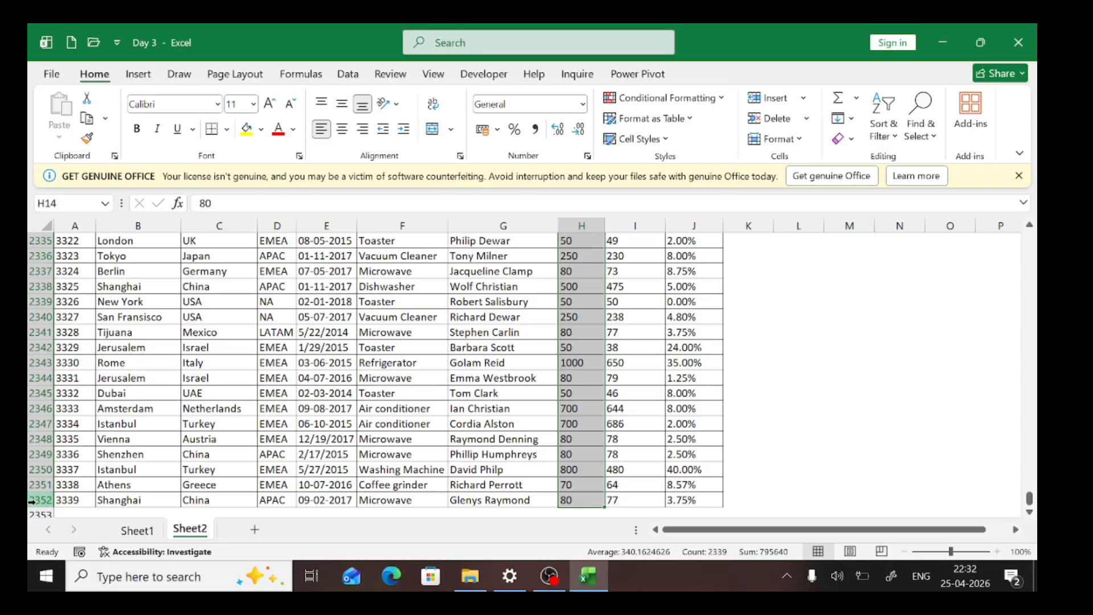
scroll(513, 434, "up", 20)
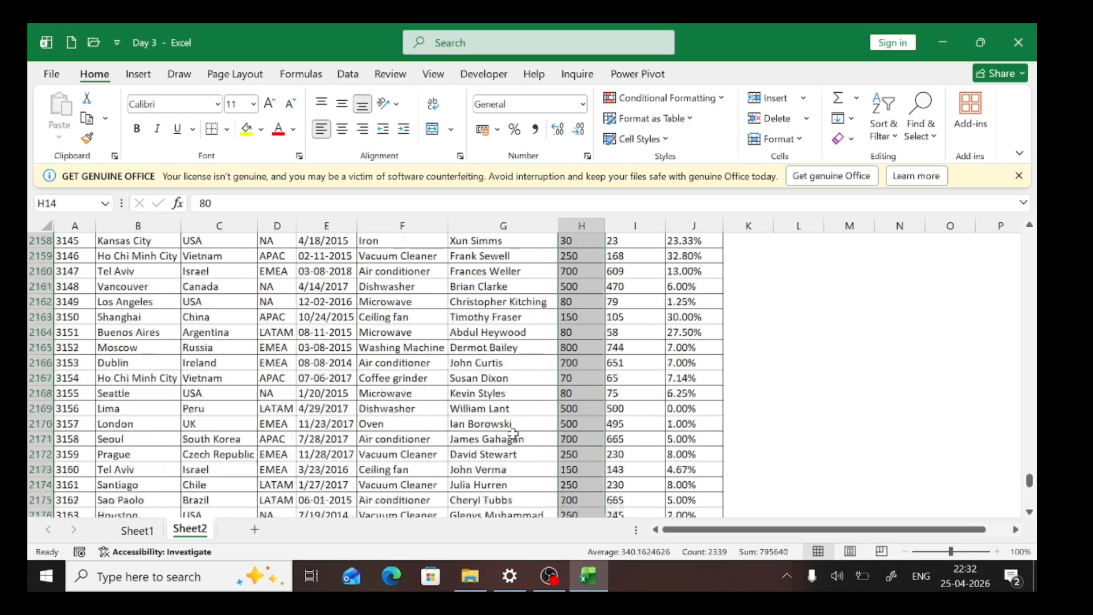
scroll(513, 433, "up", 20)
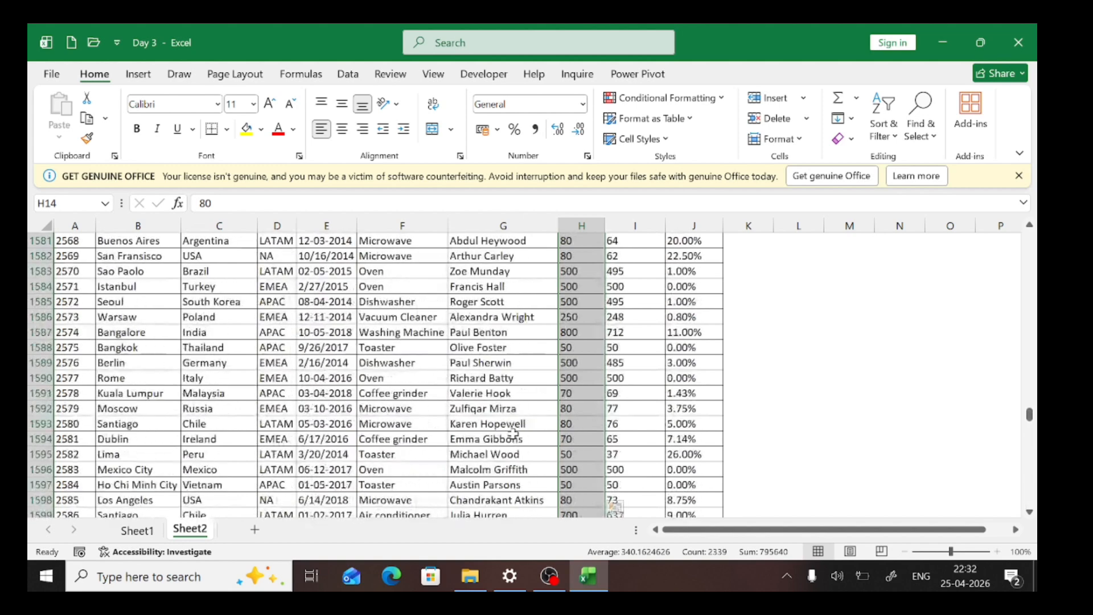
key("ctrl+Up")
key("Down")
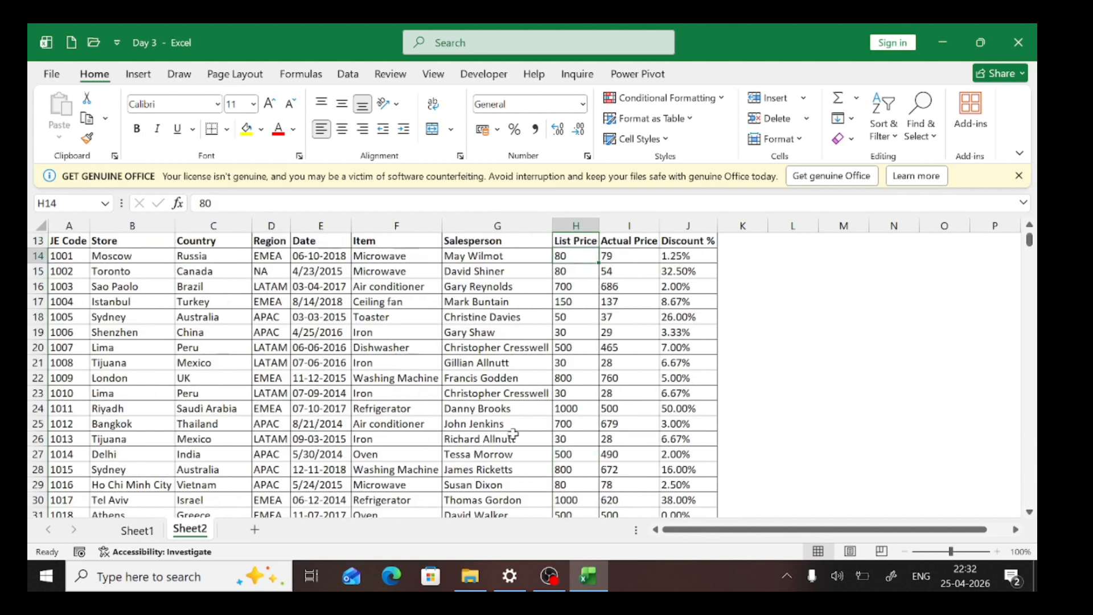
key("ctrl+shift+Down")
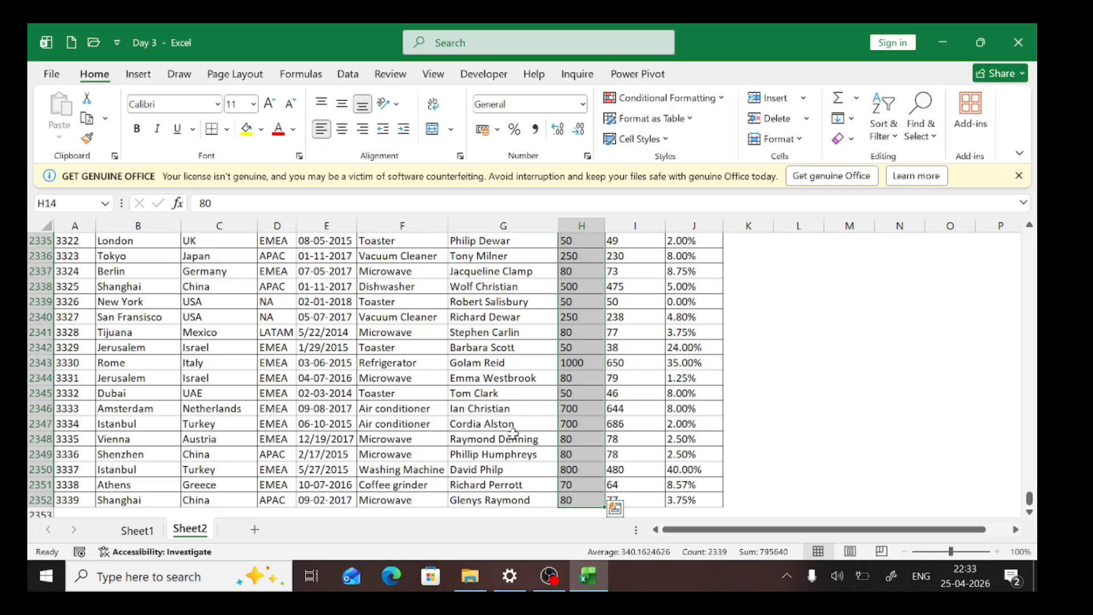
scroll(513, 434, "up", 20)
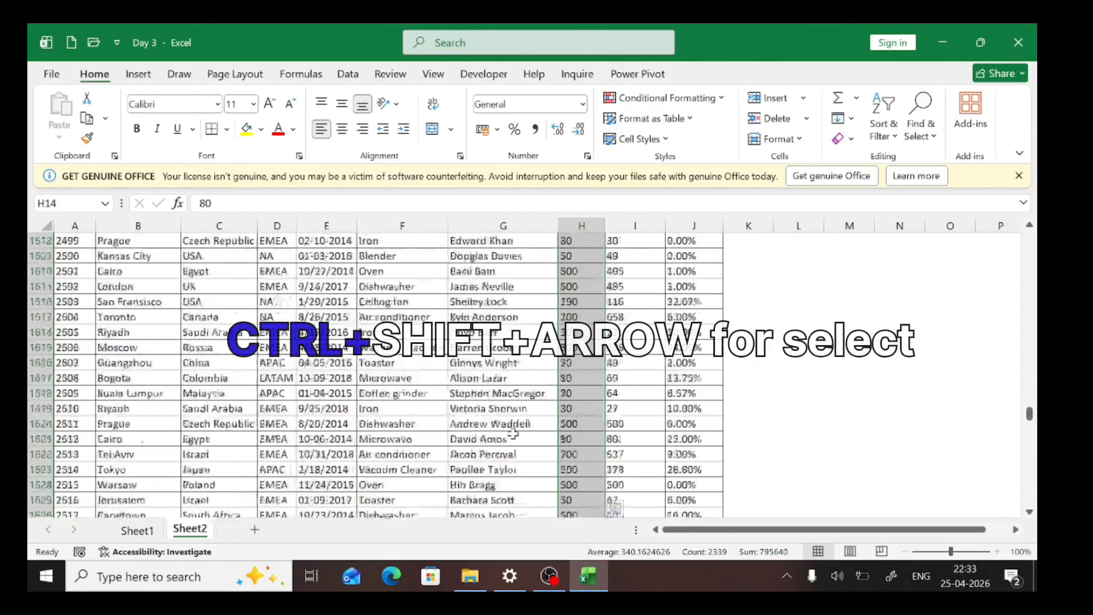
scroll(513, 433, "up", 20)
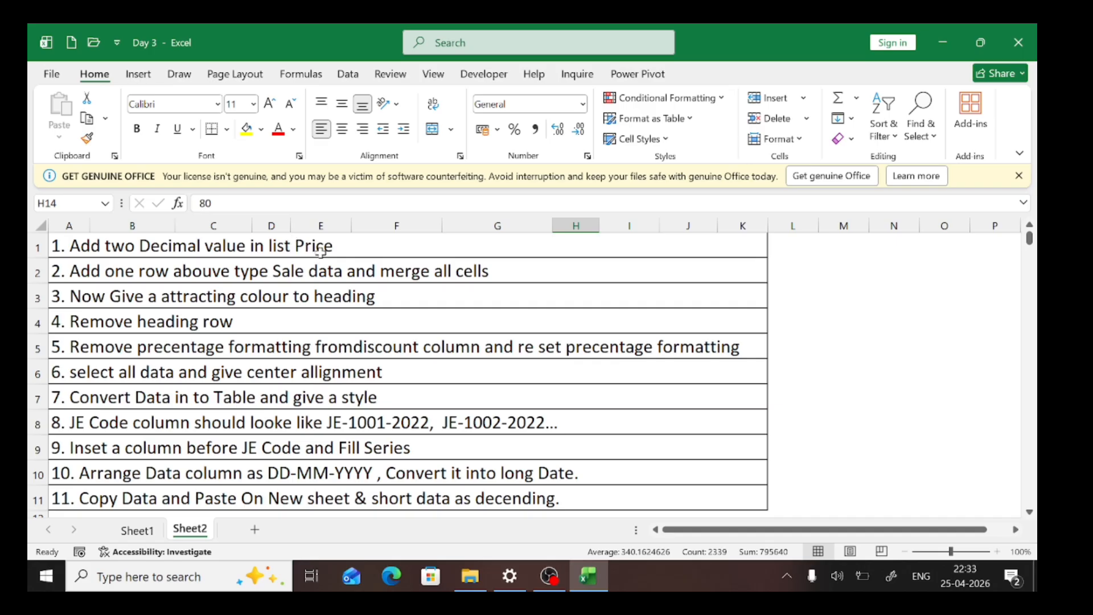
scroll(418, 371, "down", 5)
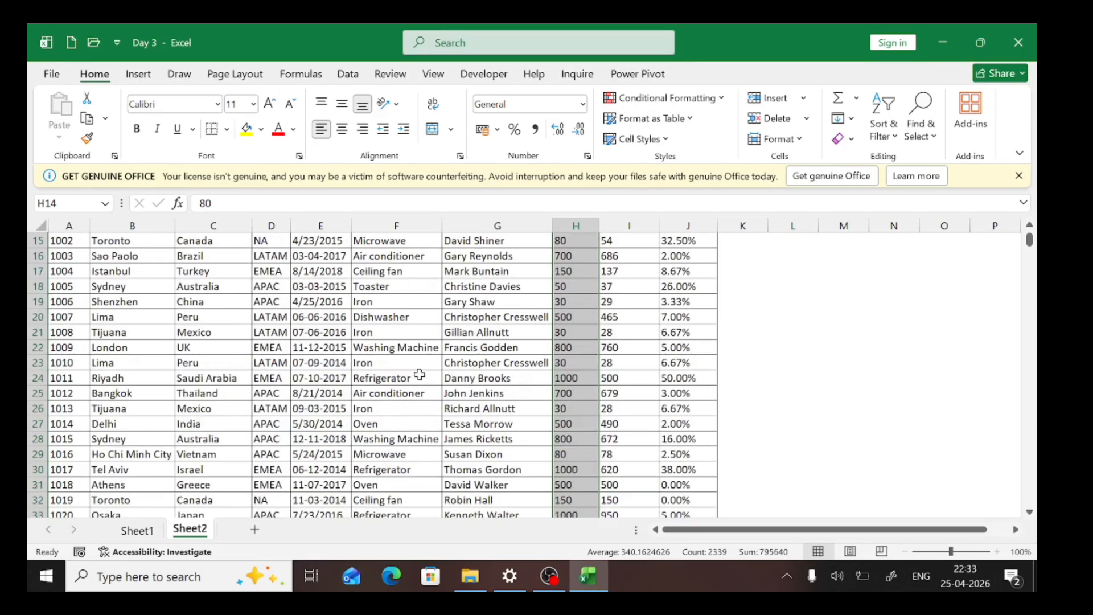
scroll(420, 374, "up", 2)
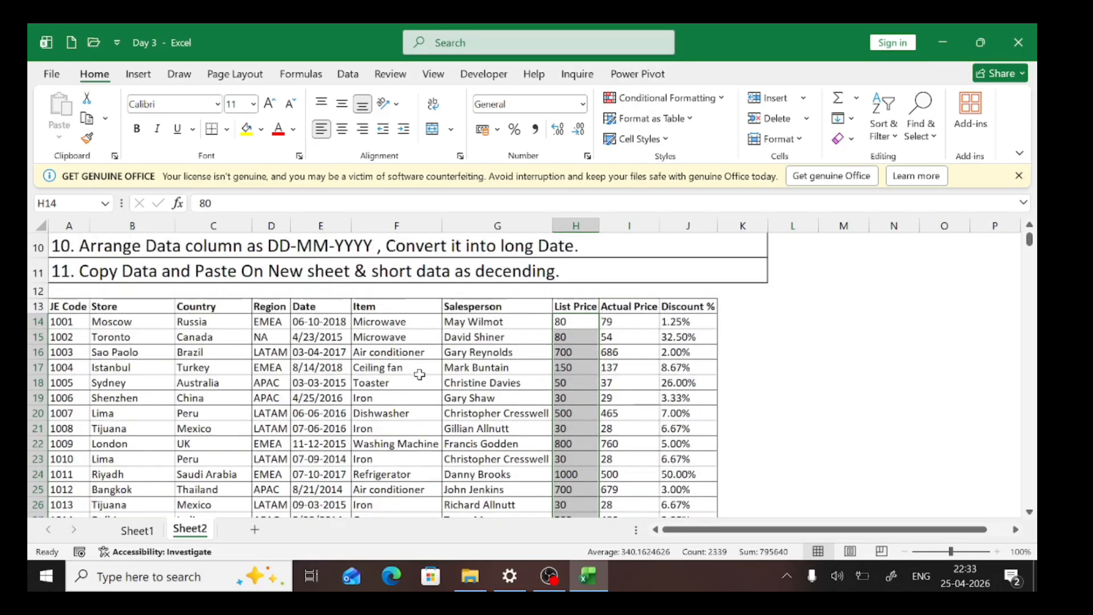
Step: Try increasing the List Price values to two decimal places and reducing them to none again, twice
left_click(560, 133)
left_click(560, 133)
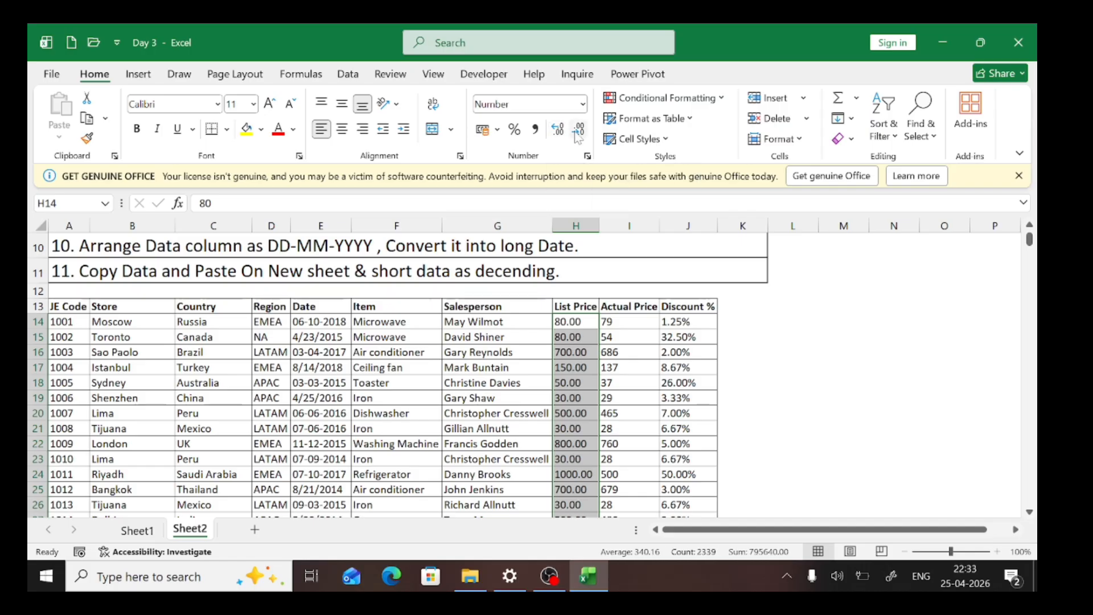
left_click(578, 134)
left_click(579, 135)
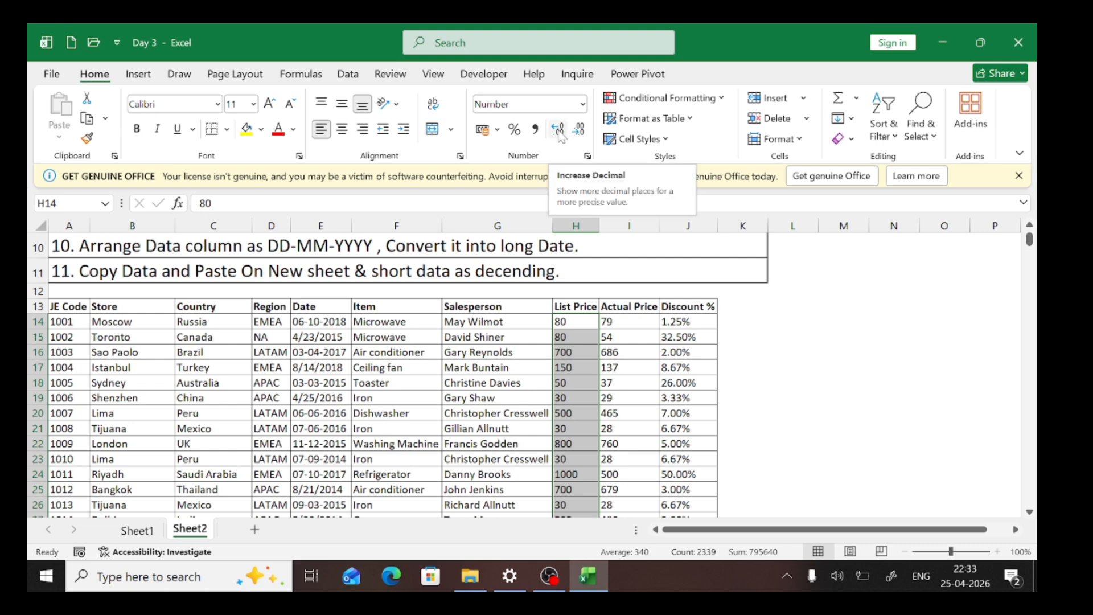
left_click(560, 134)
left_click(560, 133)
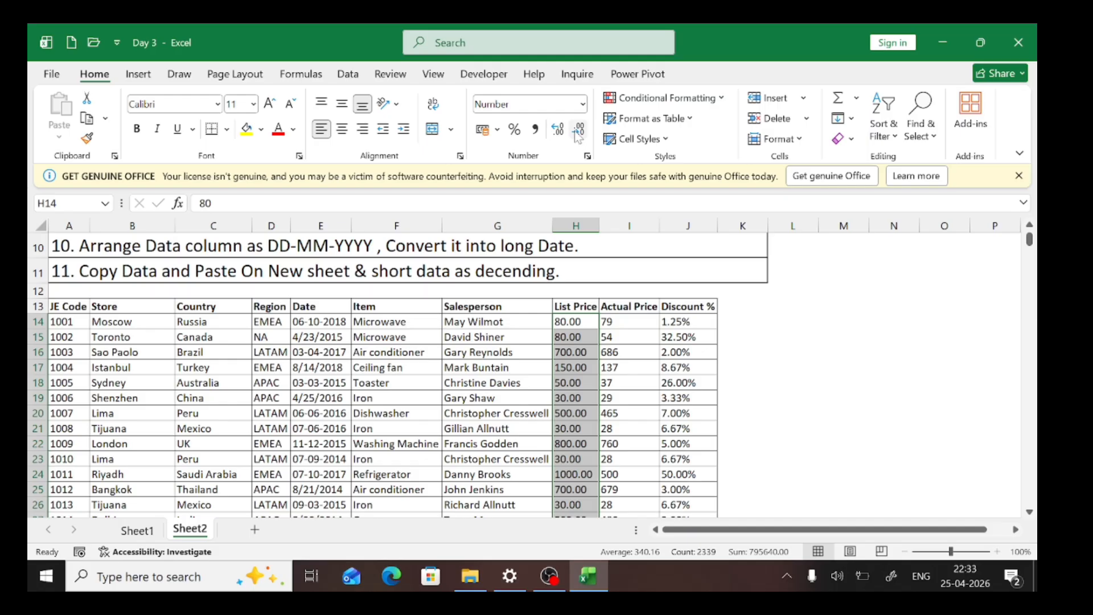
left_click(578, 135)
left_click(578, 135)
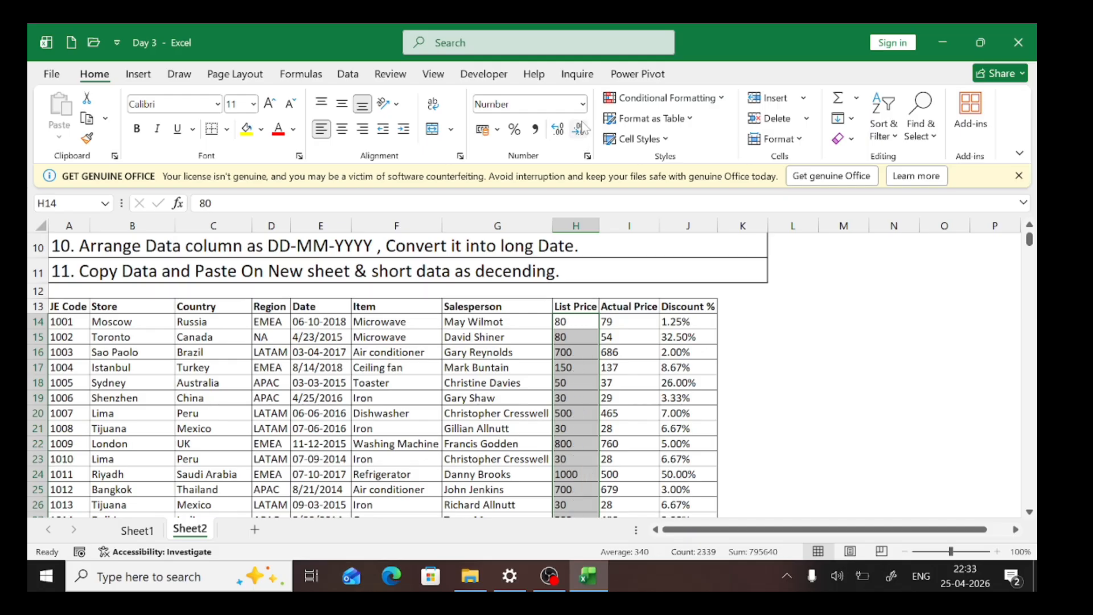
Step: Format the selected List Price values as Number with 2 decimal places through Format Cells, and clear the column selection
left_click(586, 157)
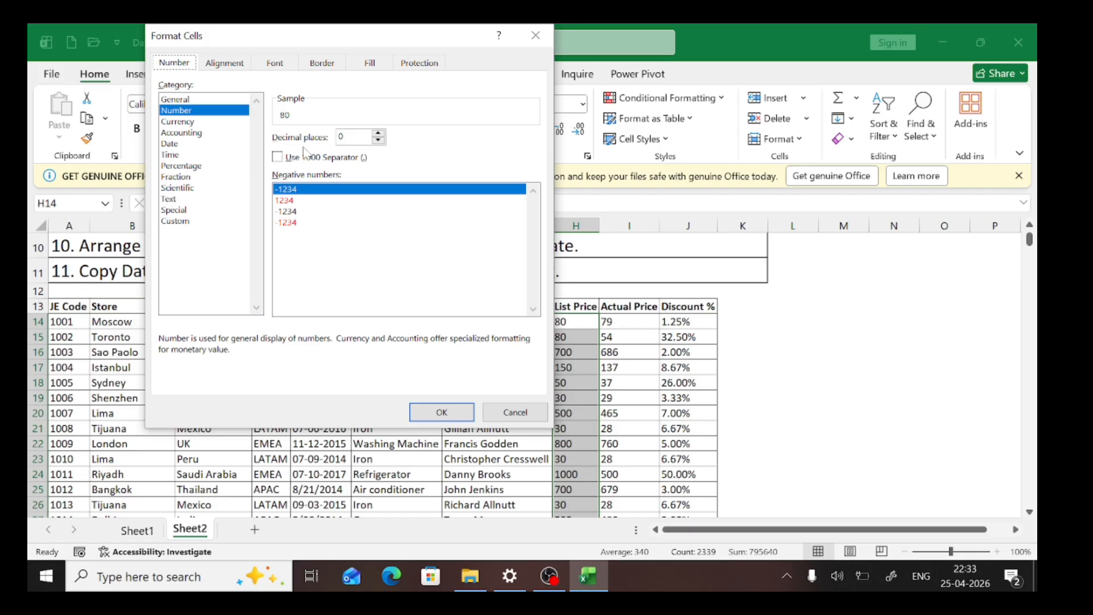
left_click(377, 134)
left_click(378, 133)
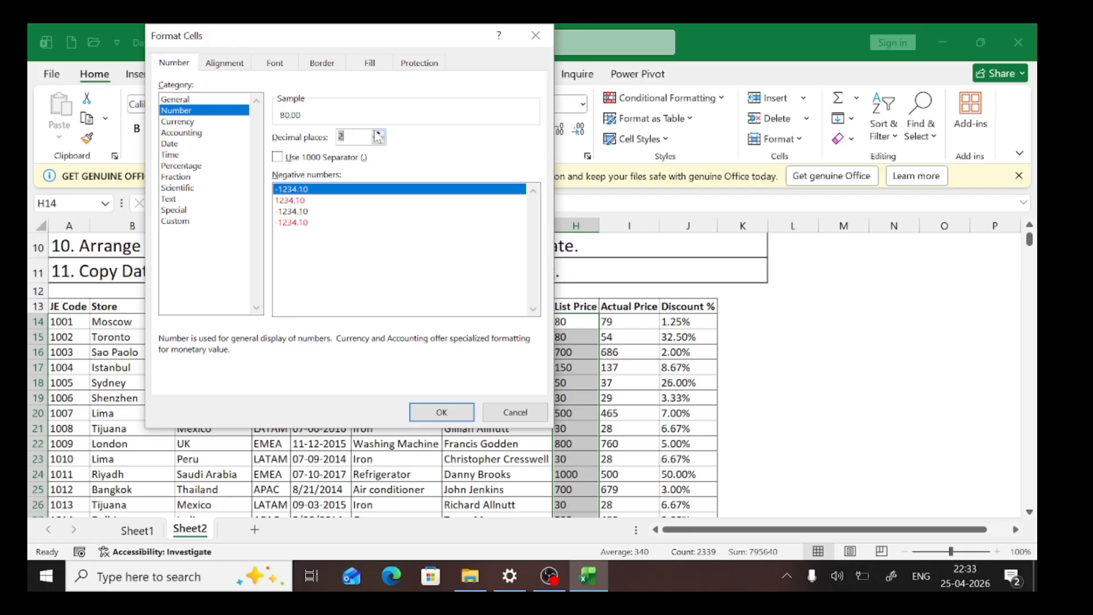
left_click(433, 407)
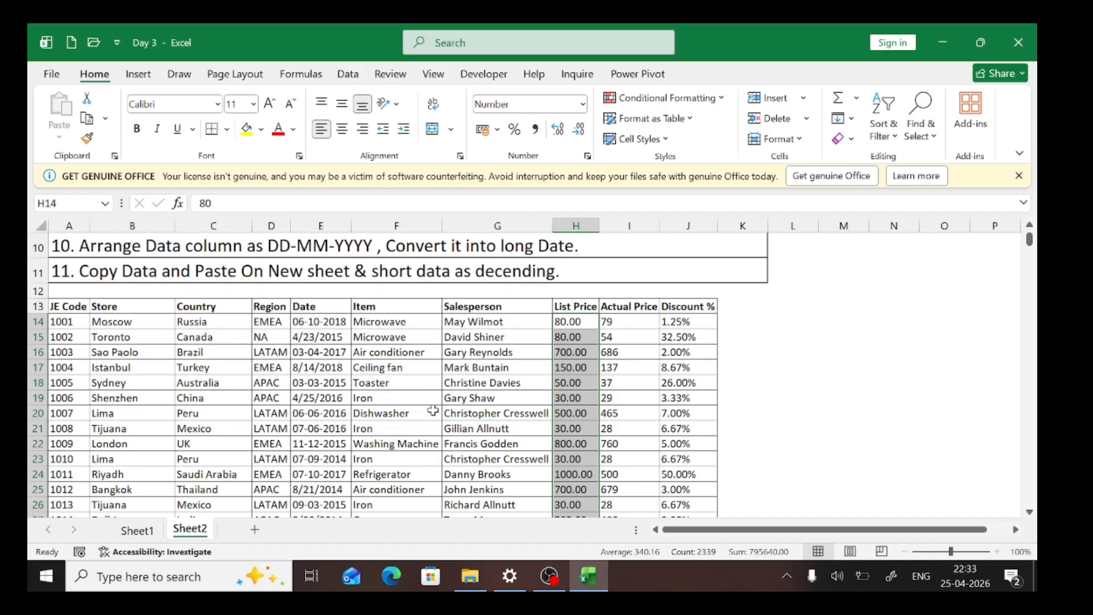
left_click(569, 337)
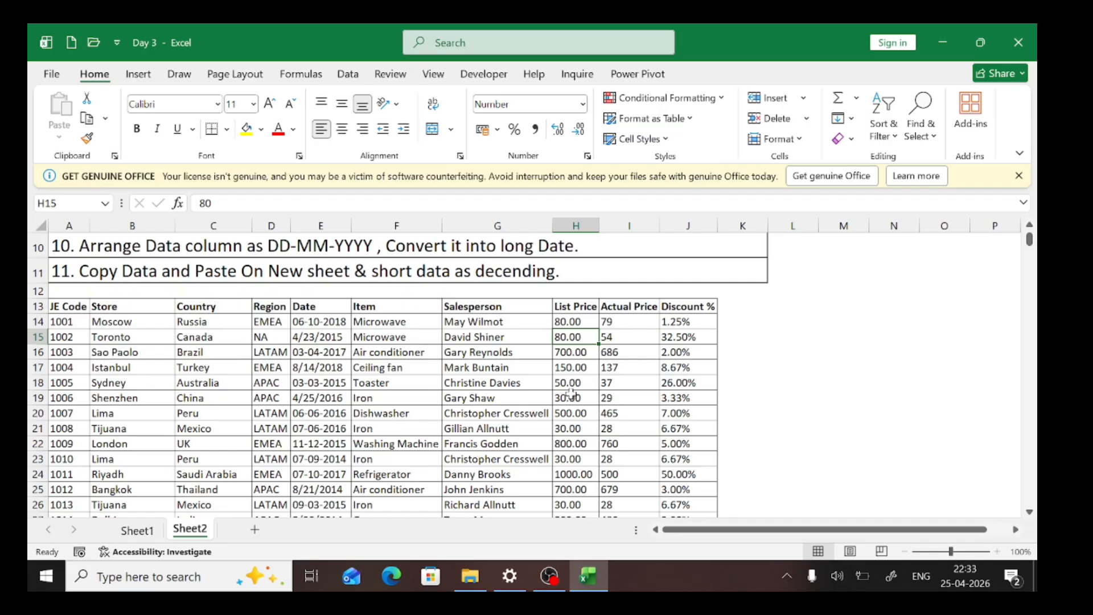
Step: Insert a blank sheet row above the header row of the sales data
scroll(523, 364, "up", 3)
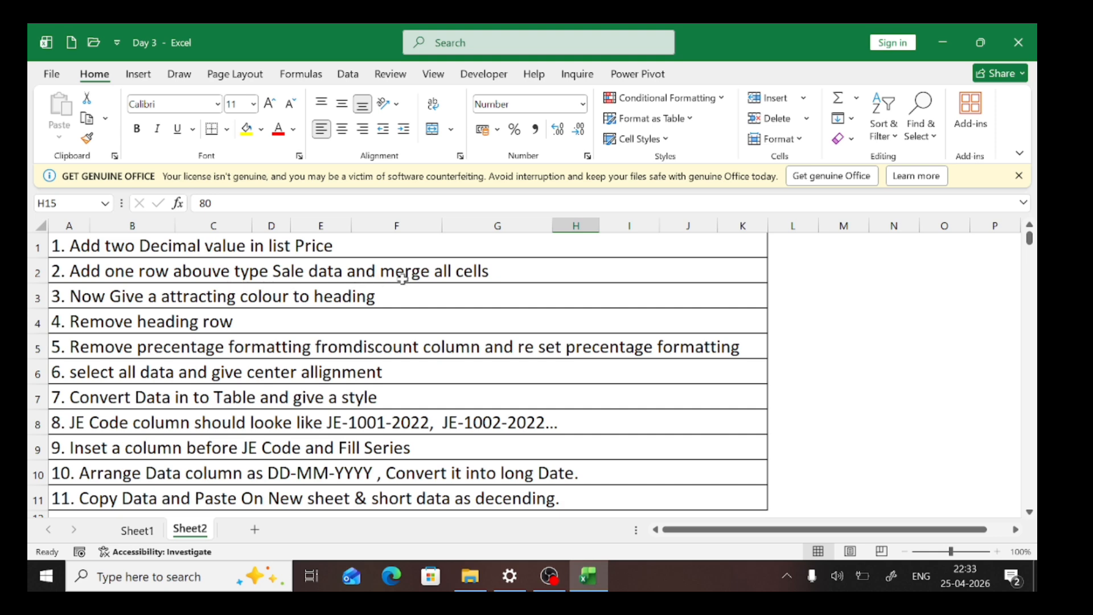
scroll(254, 408, "down", 2)
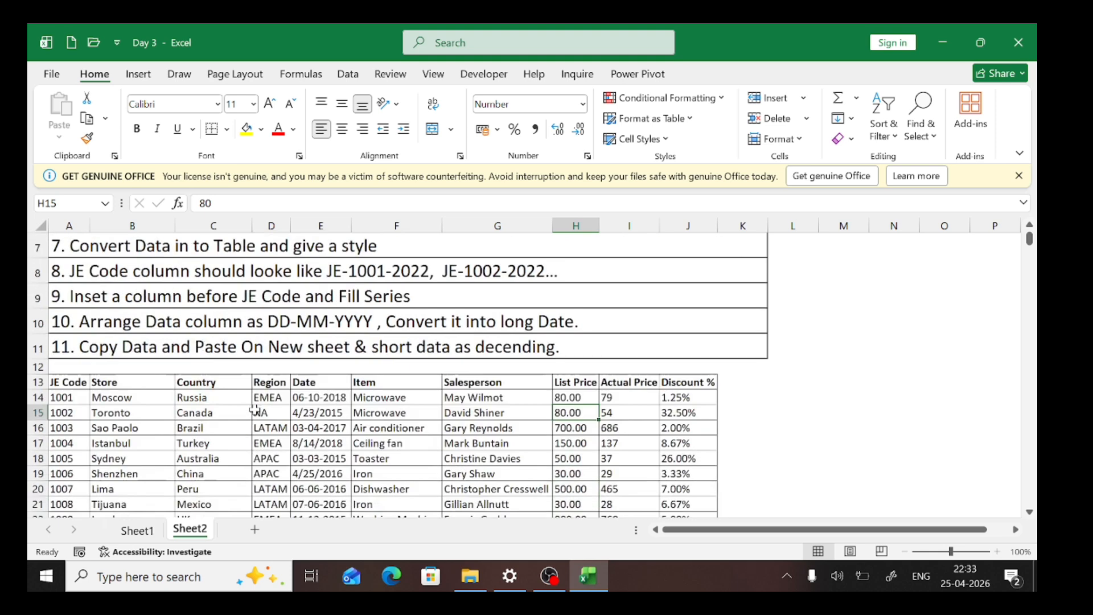
scroll(254, 409, "down", 1)
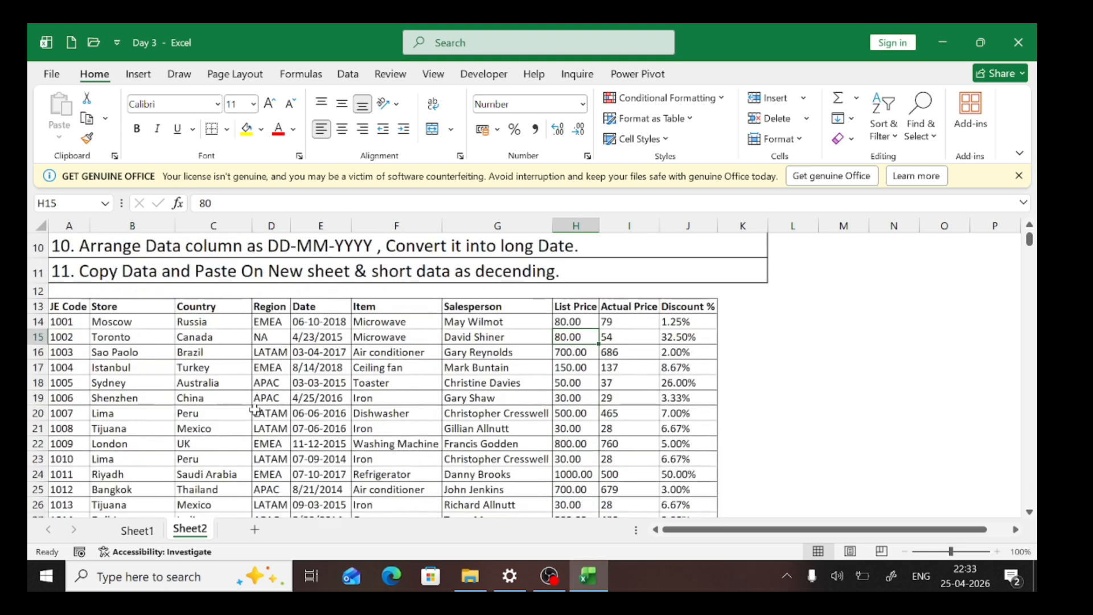
left_click(29, 306)
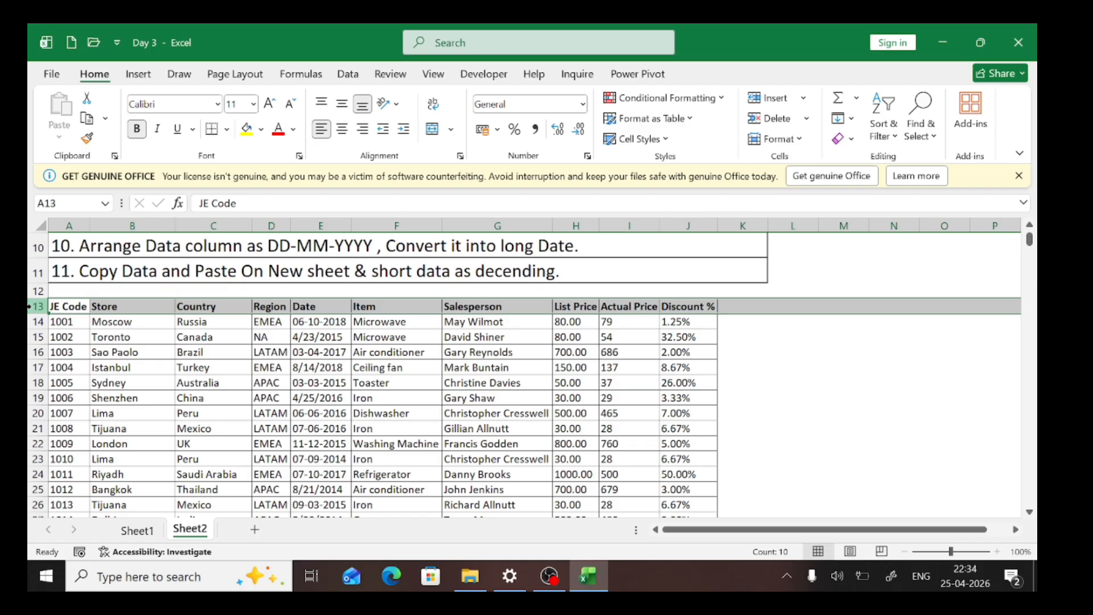
left_click_drag(36, 307, 35, 307)
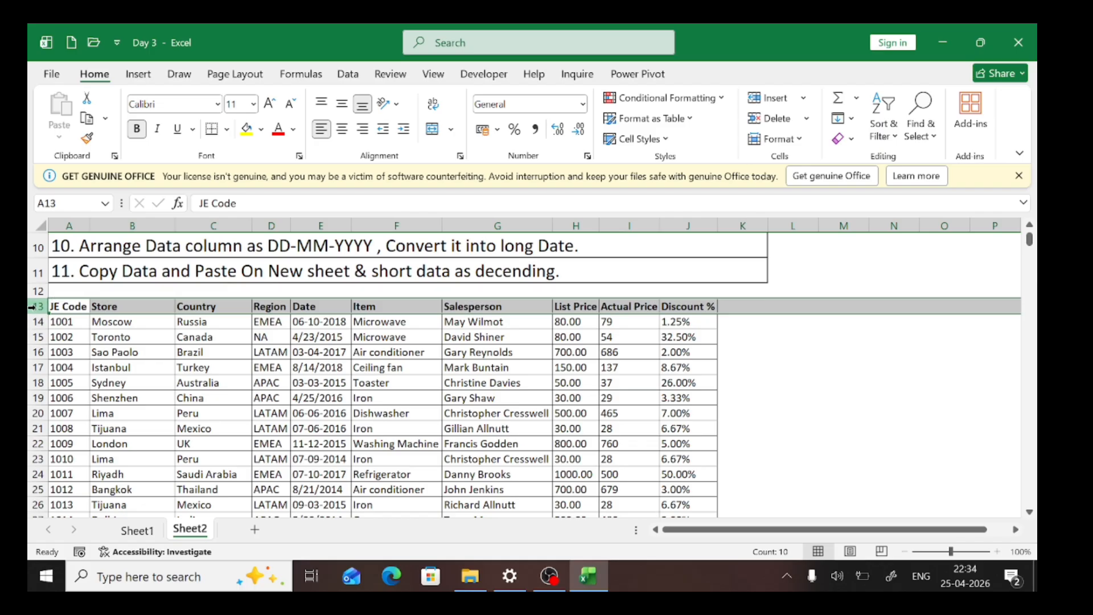
left_click(802, 101)
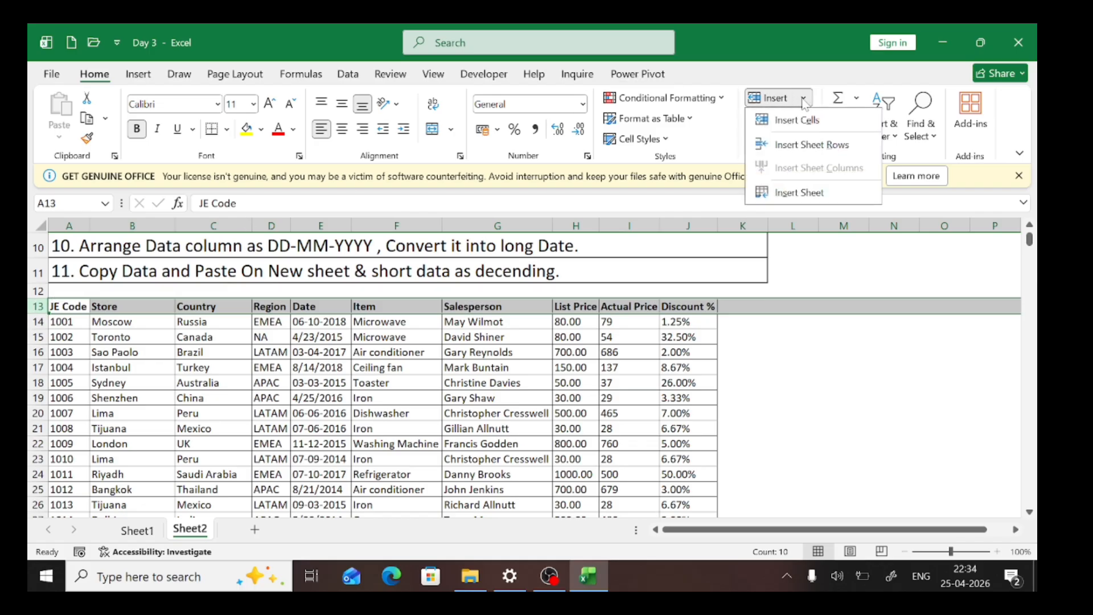
left_click(809, 146)
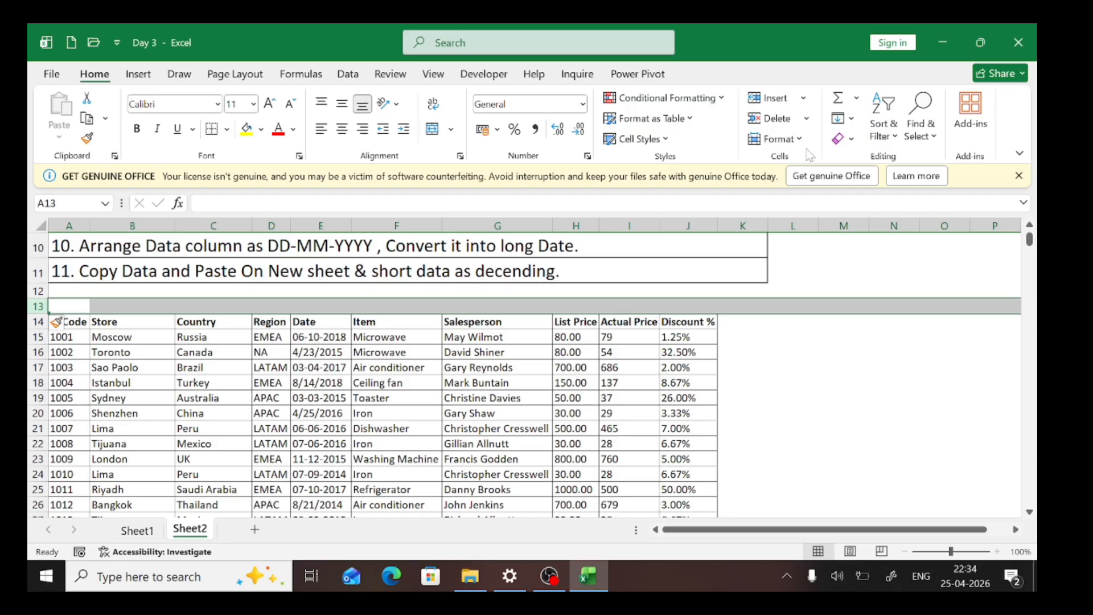
Step: Merge and center the cells A13 to J13 in the blank row above the headers
key("Left")
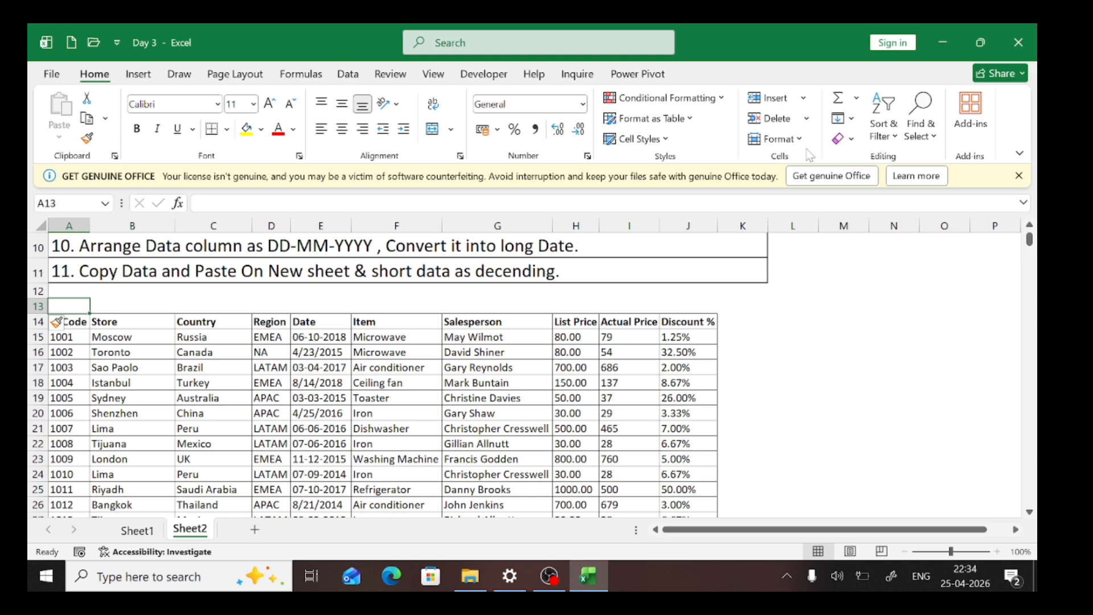
key("shift+Right")
key("shift+Right")
key("shift+Right")
key("shift+Right")
key("shift+Right")
key("shift+Right")
key("shift+Right")
key("shift+Right")
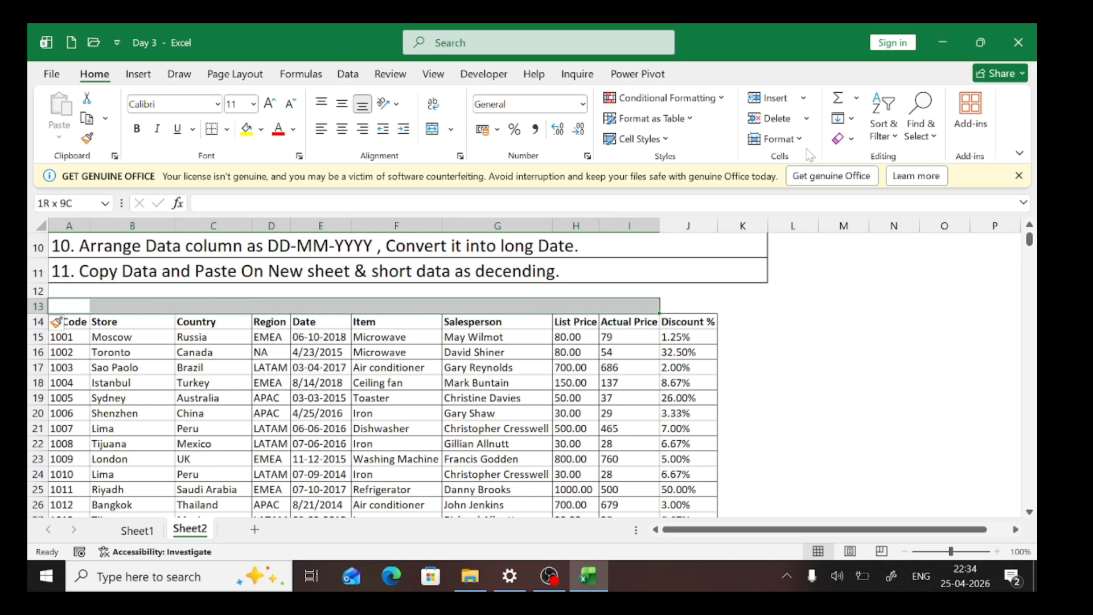
key("shift+Right")
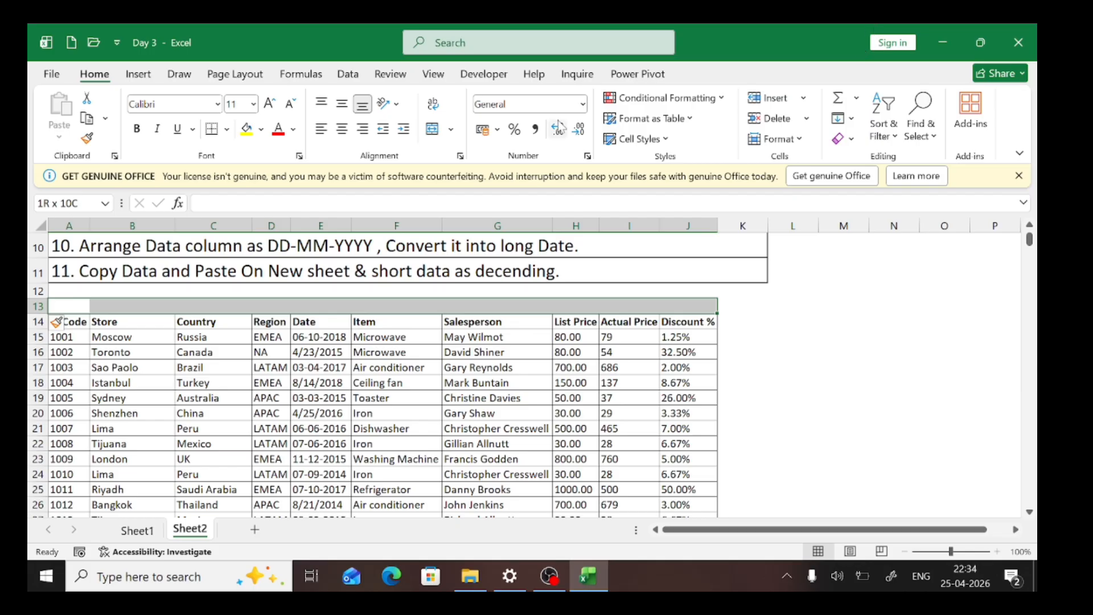
left_click(452, 131)
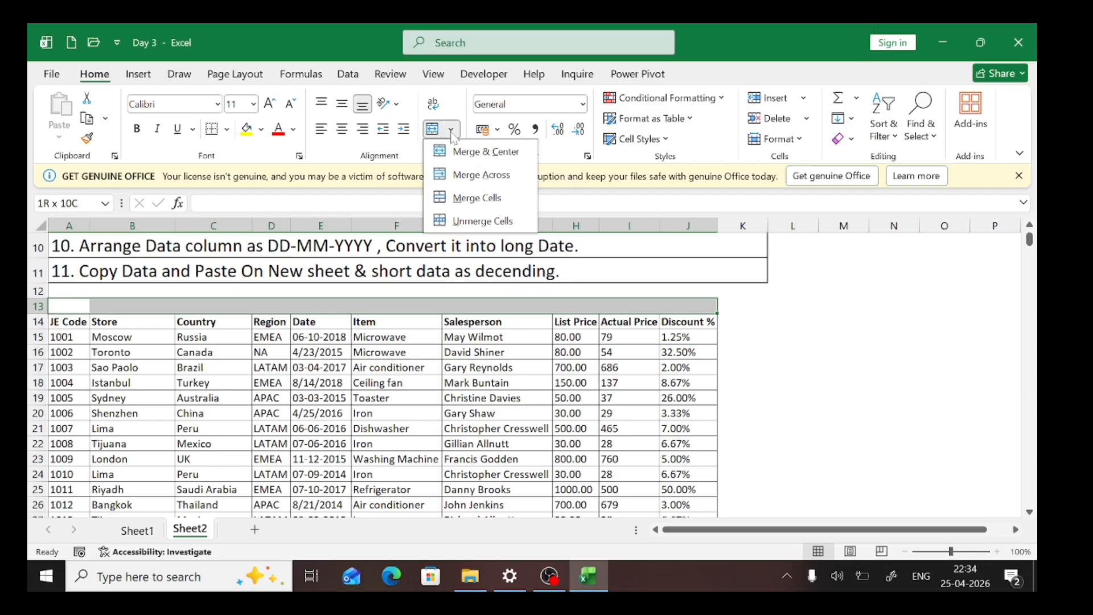
left_click(460, 161)
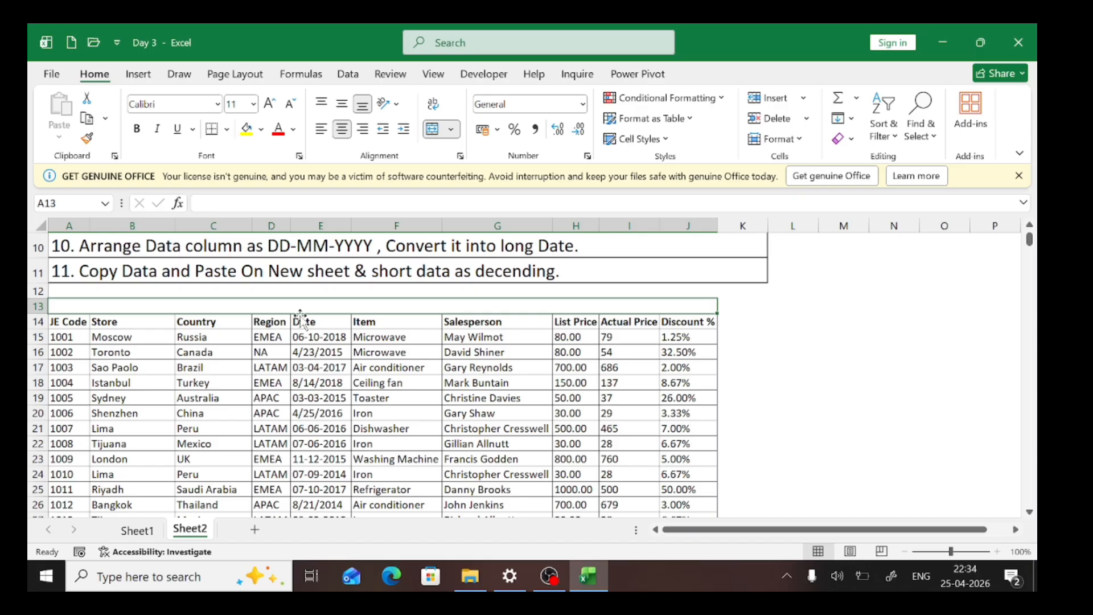
Step: Enter SALES DATA as the title in the merged cell above the headers and reselect that cell
type("SALES D")
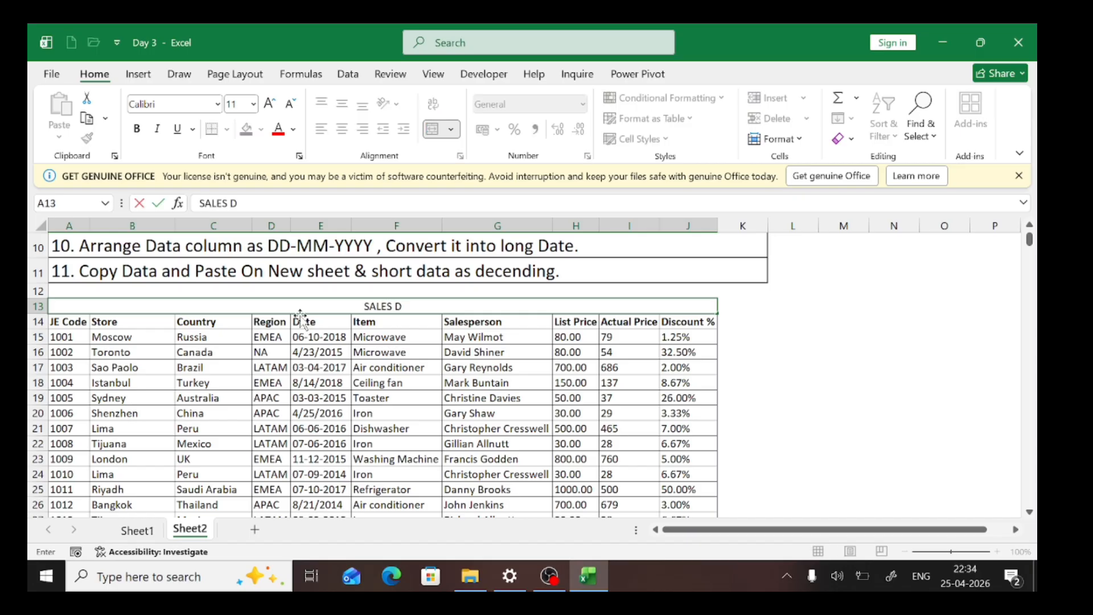
type("ATA")
key("Return")
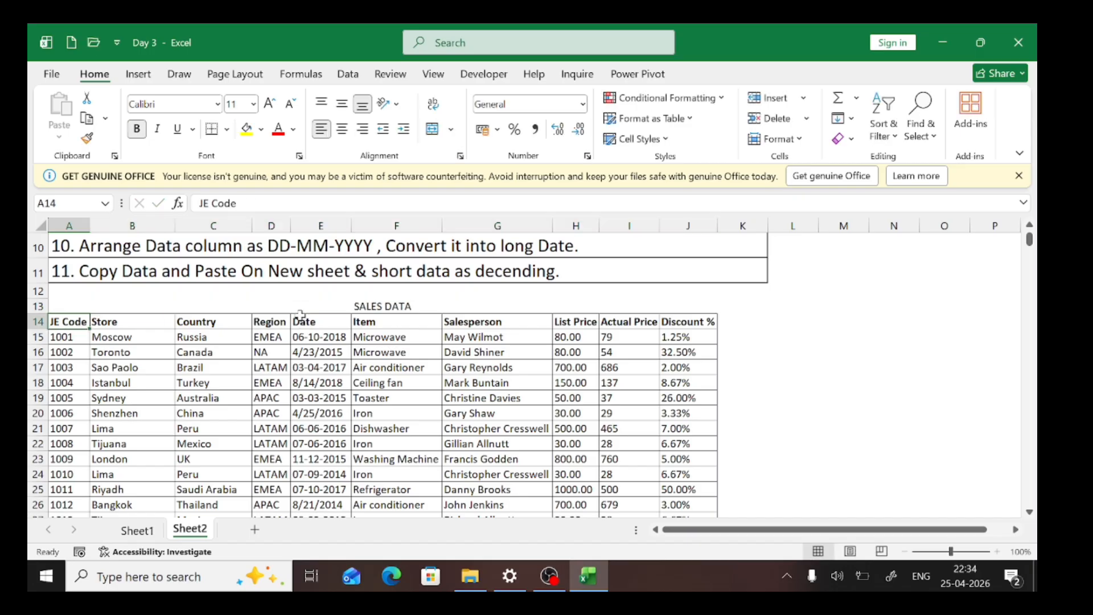
left_click(299, 311)
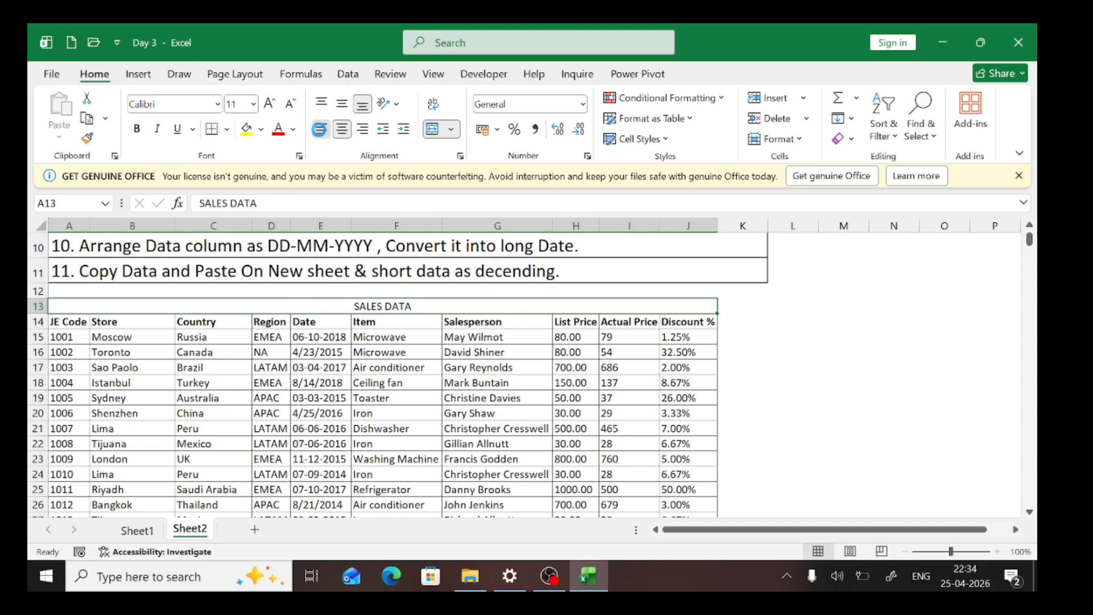
Step: Try left and right alignment on the SALES DATA title and return it to centered
left_click(320, 129)
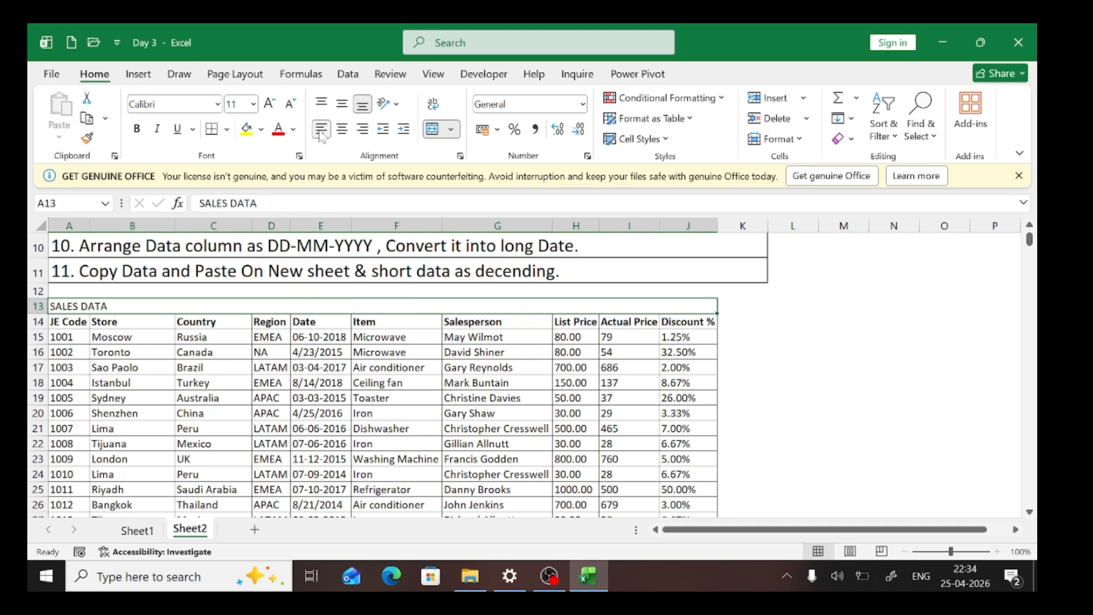
left_click(361, 132)
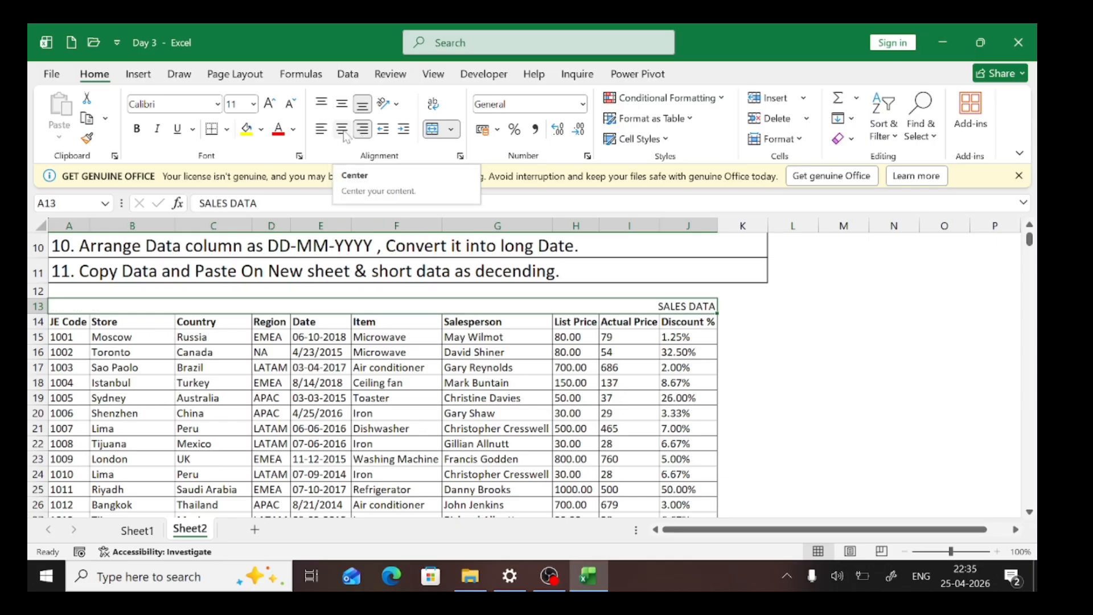
left_click(343, 135)
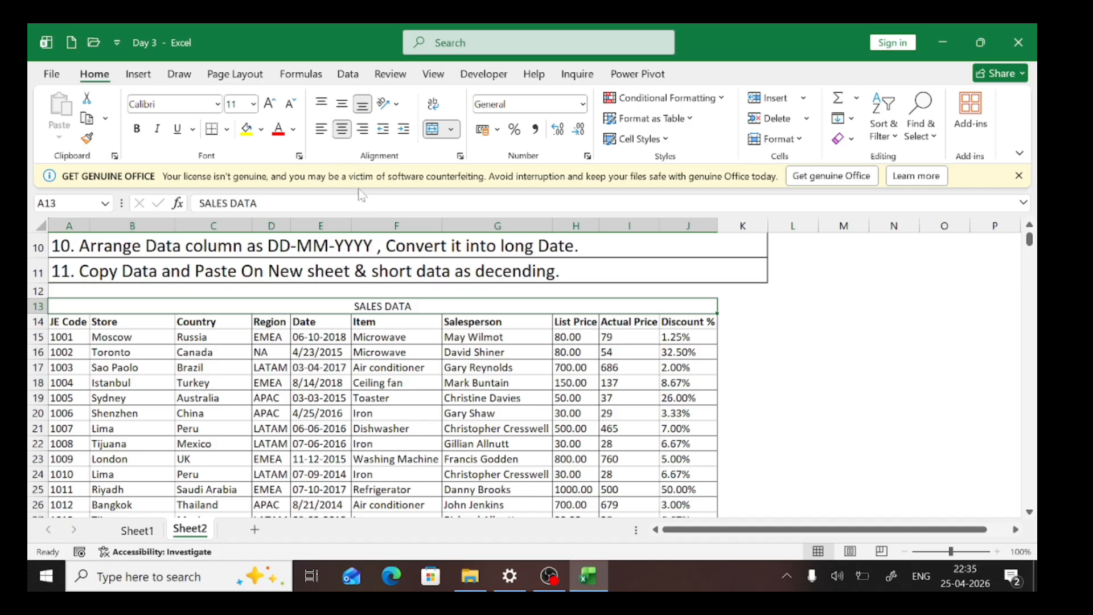
Step: Make the SALES DATA title bold and enlarge its font to size 18
left_click(136, 129)
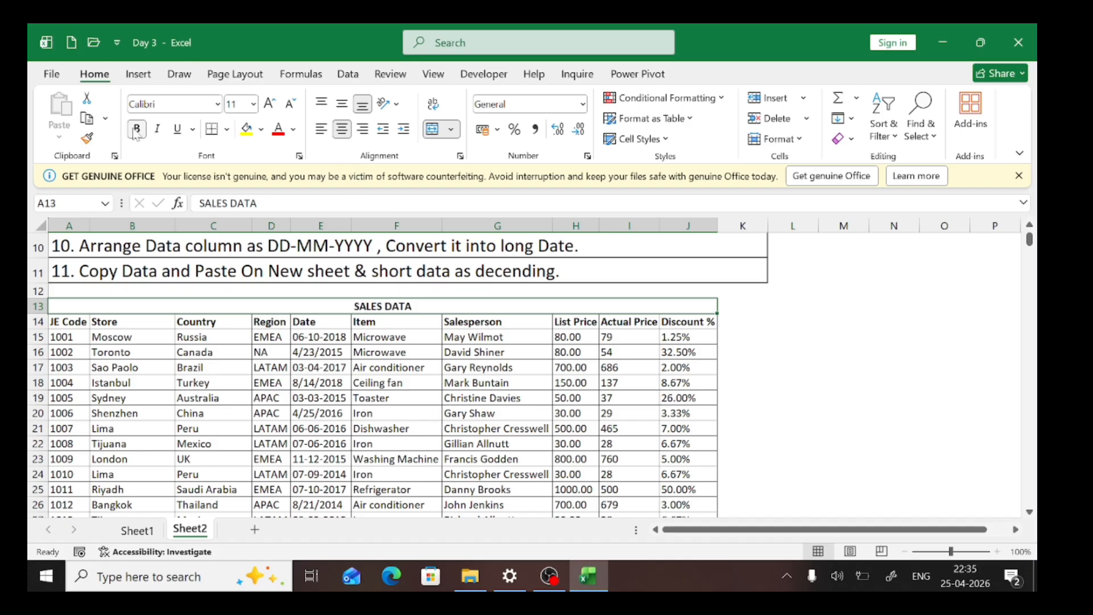
left_click(269, 104)
left_click(269, 104)
left_click(269, 105)
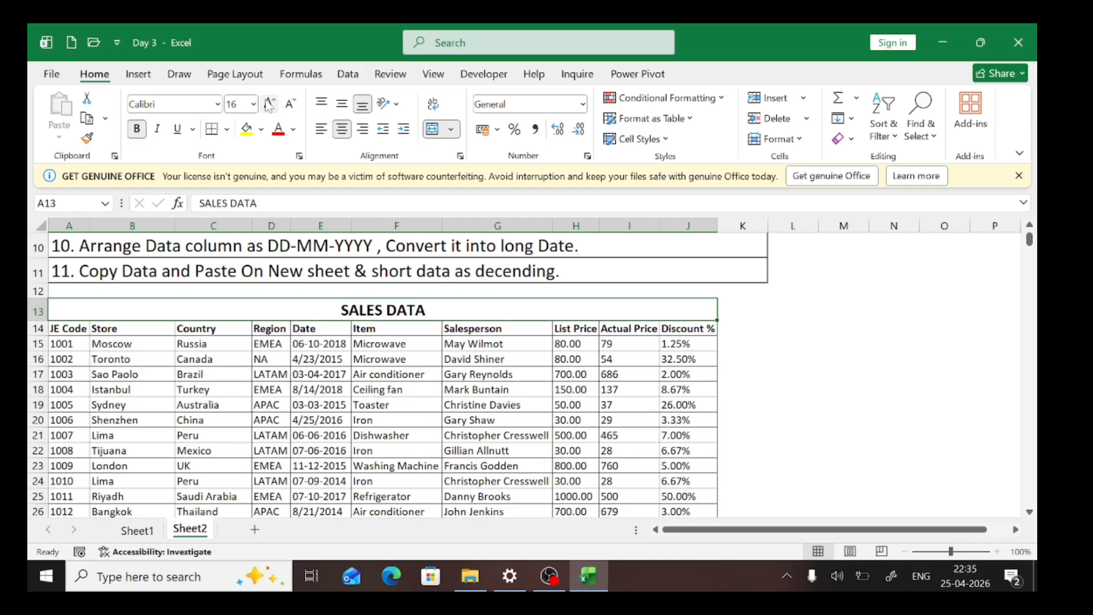
left_click(270, 103)
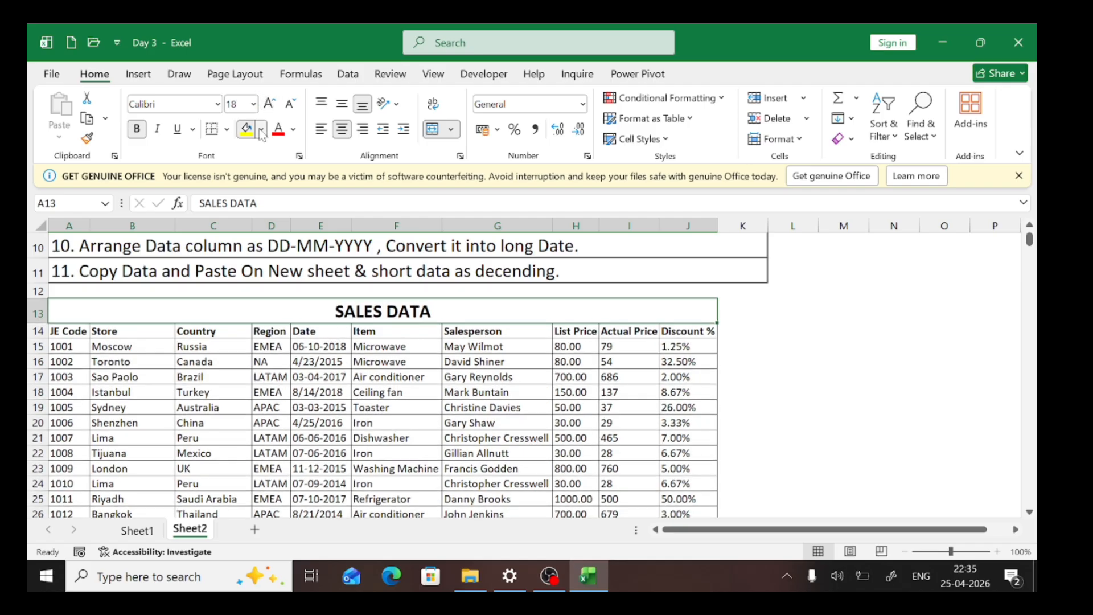
Step: Fill the SALES DATA title cell with Gold, Accent 4, Lighter 80% and give it Thick Outside Borders
left_click(261, 131)
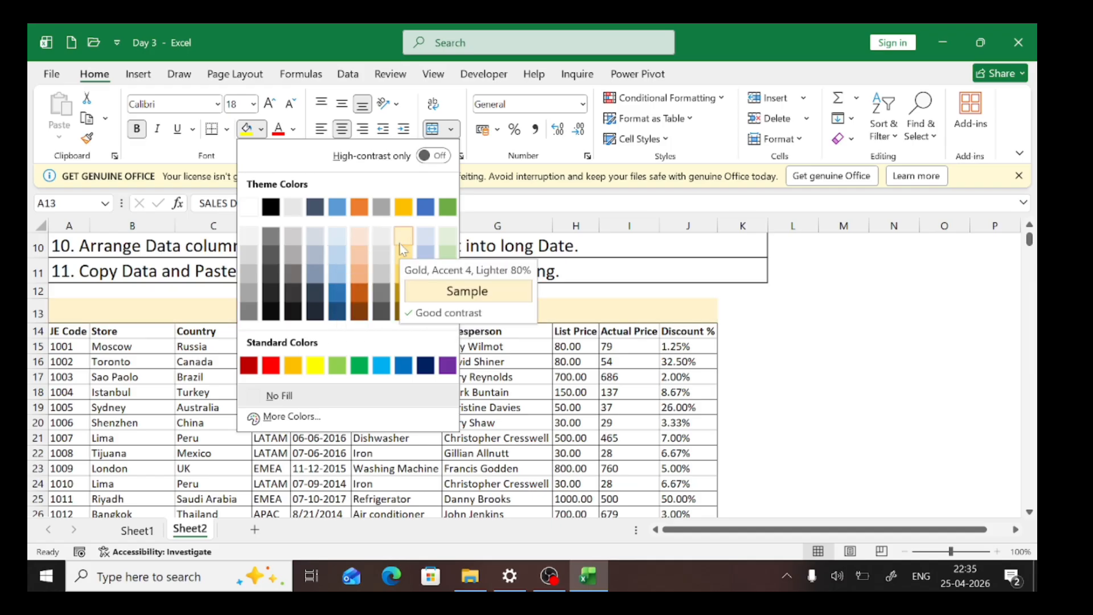
left_click(403, 248)
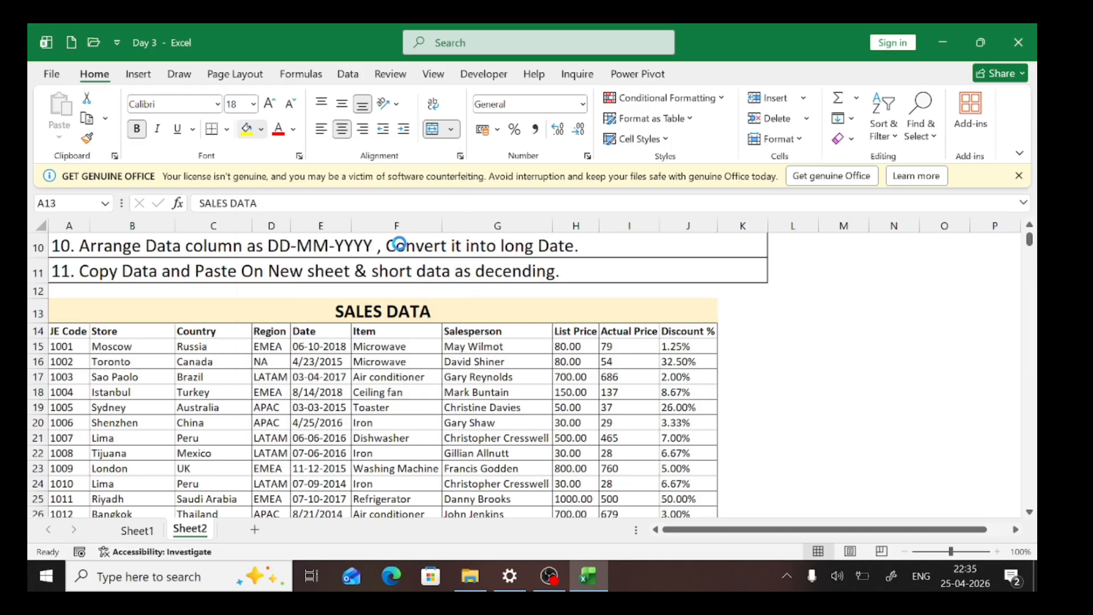
left_click(227, 129)
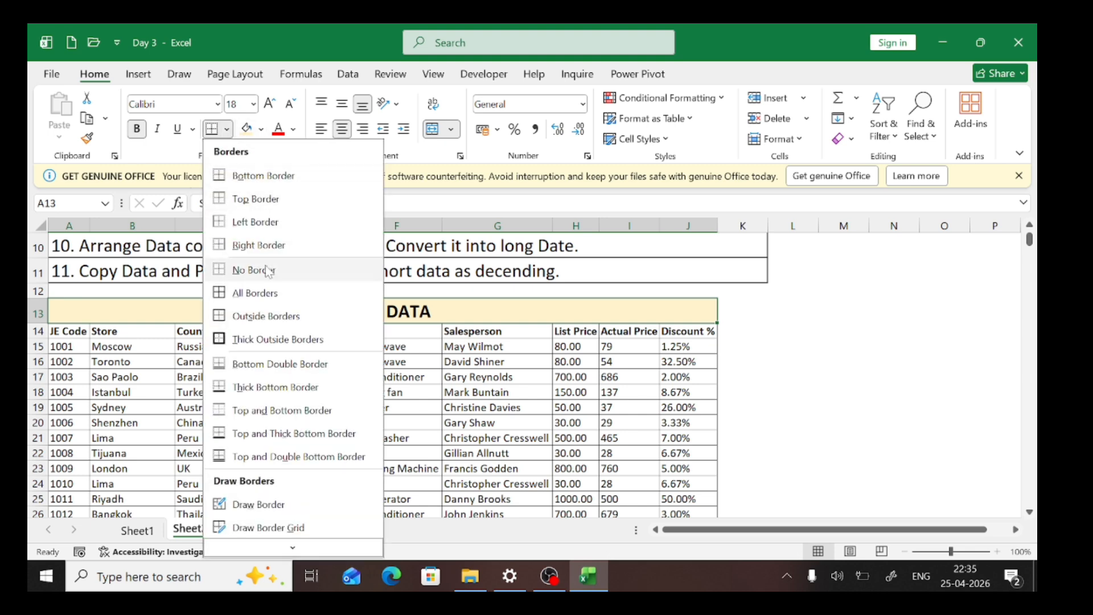
left_click(266, 338)
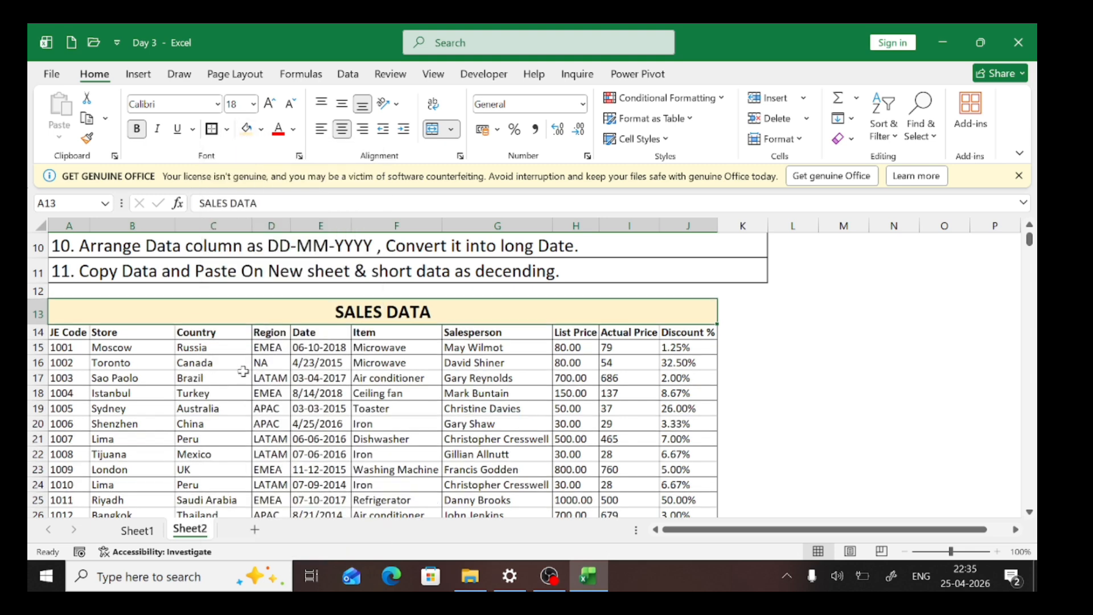
left_click_drag(69, 334, 639, 341)
scroll(638, 340, "up", 3)
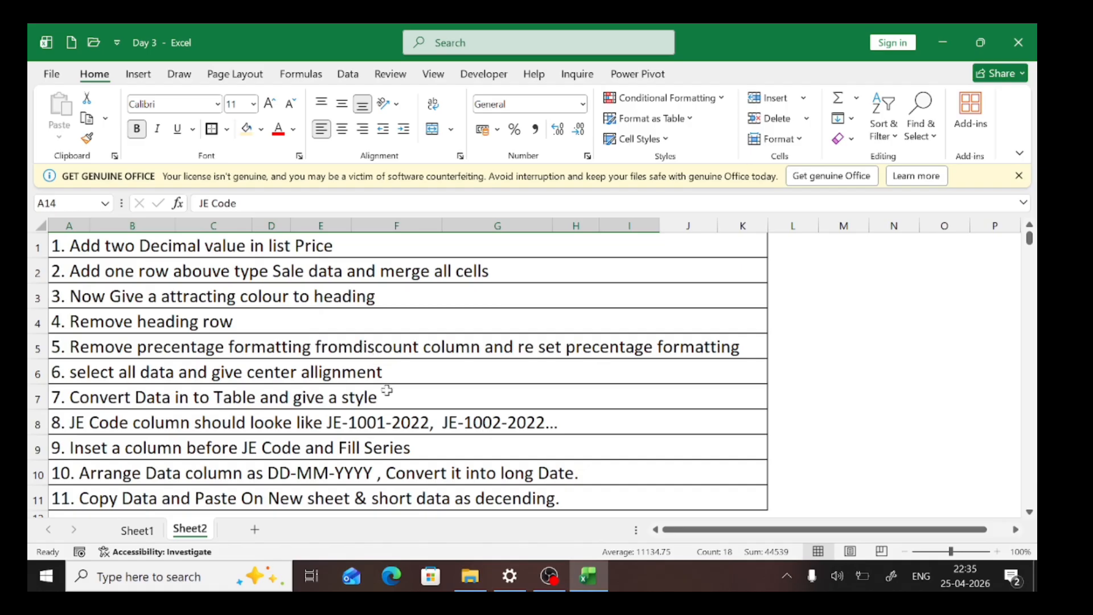
scroll(370, 427, "down", 3)
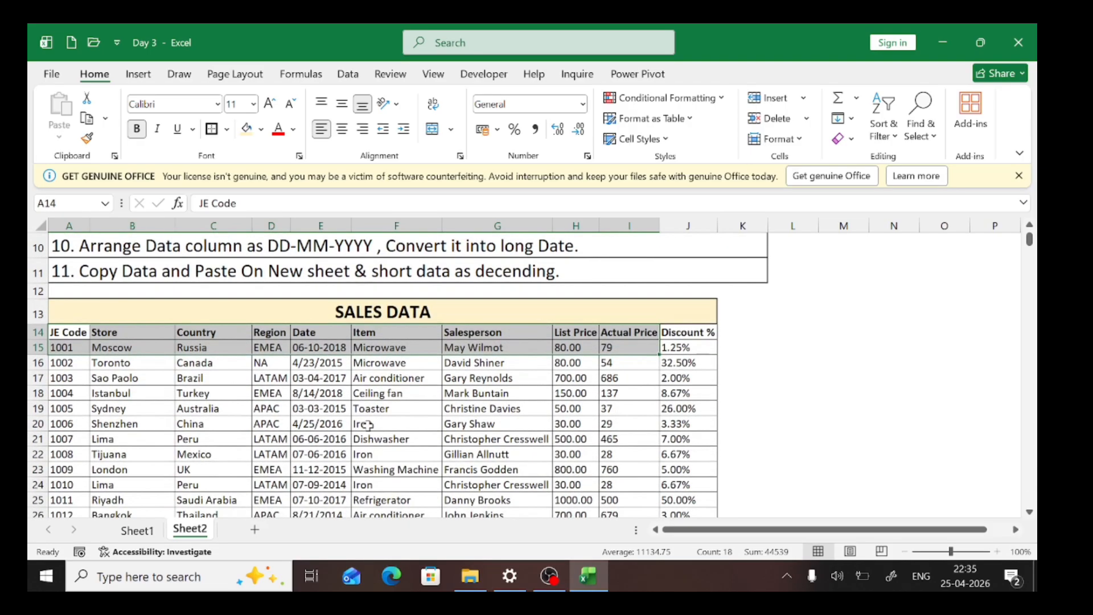
left_click(65, 335)
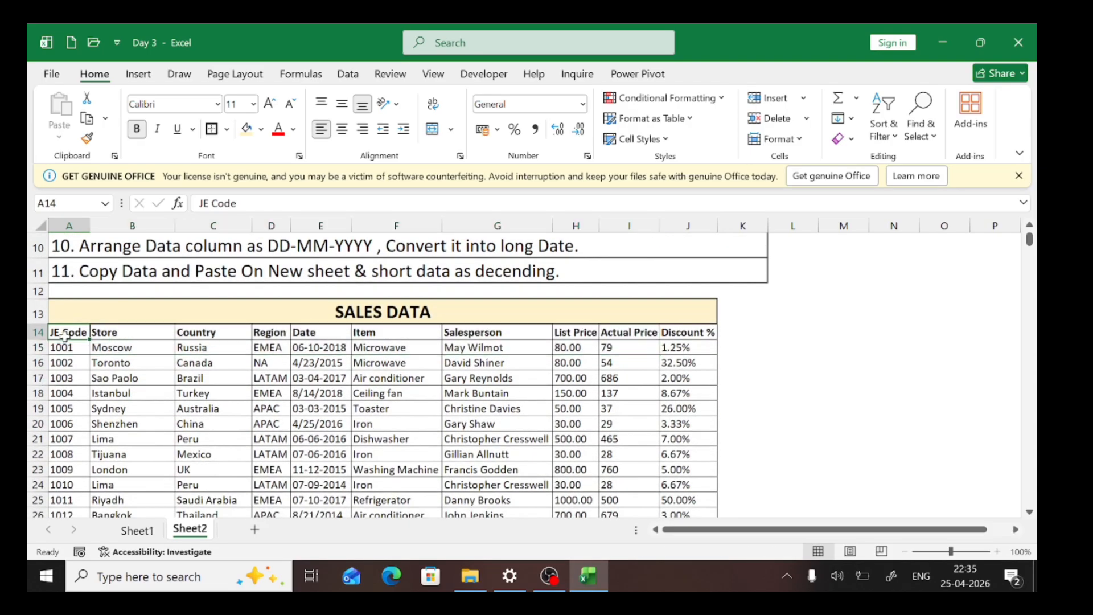
double_click(79, 332)
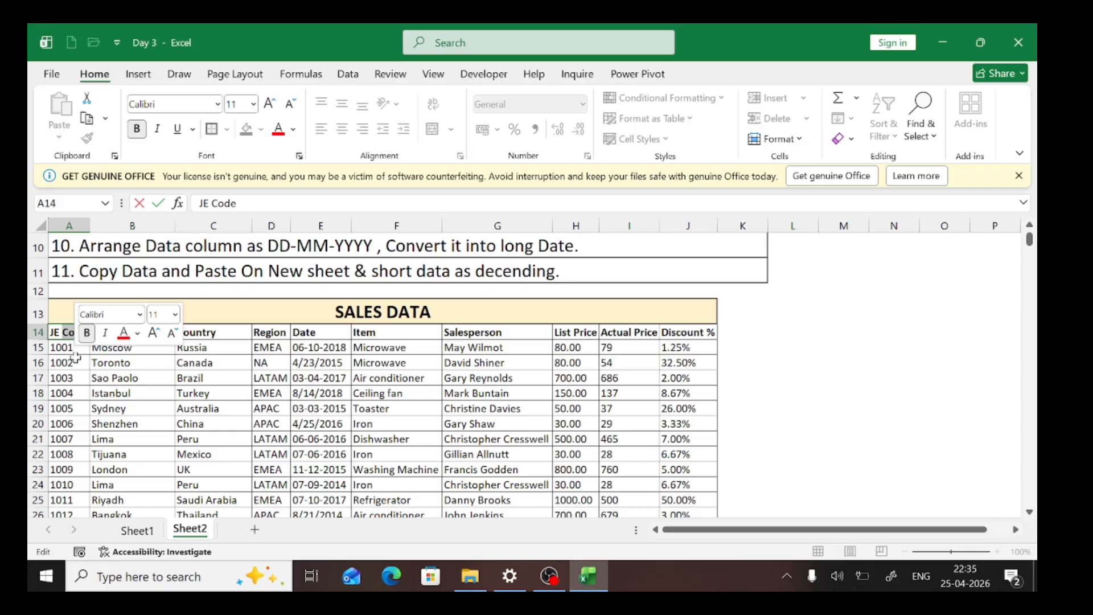
key("Return")
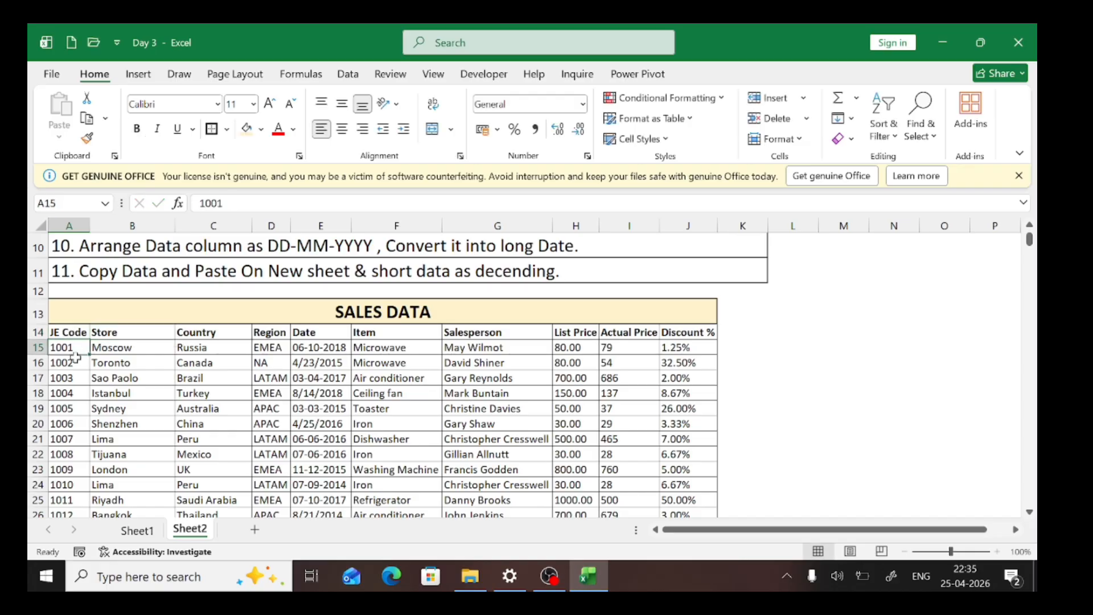
Step: Fill the column headers from JE Code to Discount % with the darkest blue-gray theme colour and make their text white
key("Up")
key("ctrl+shift+Right")
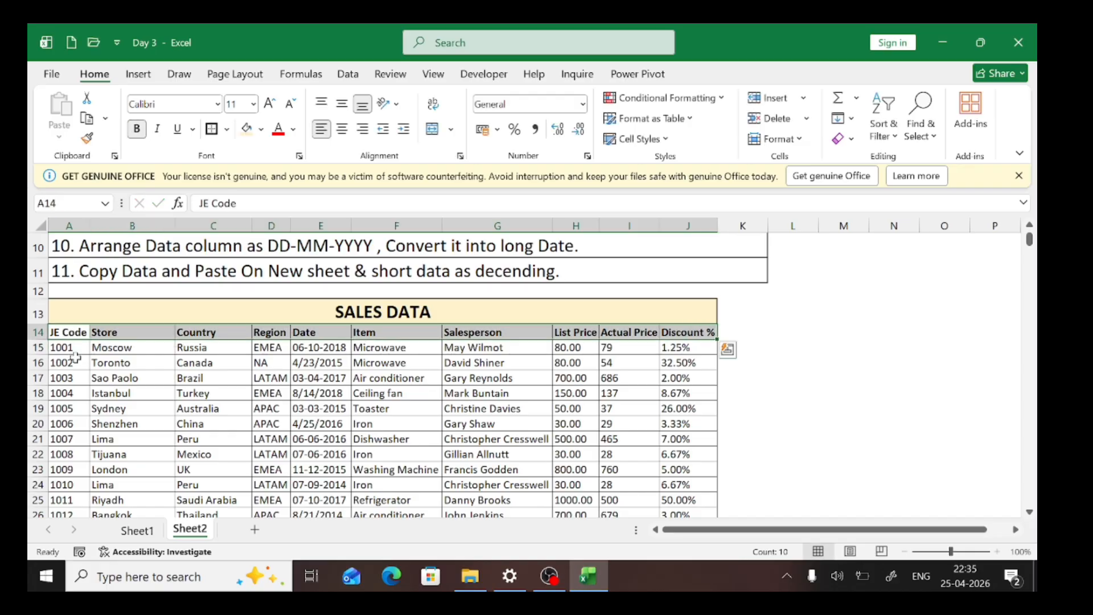
left_click(262, 130)
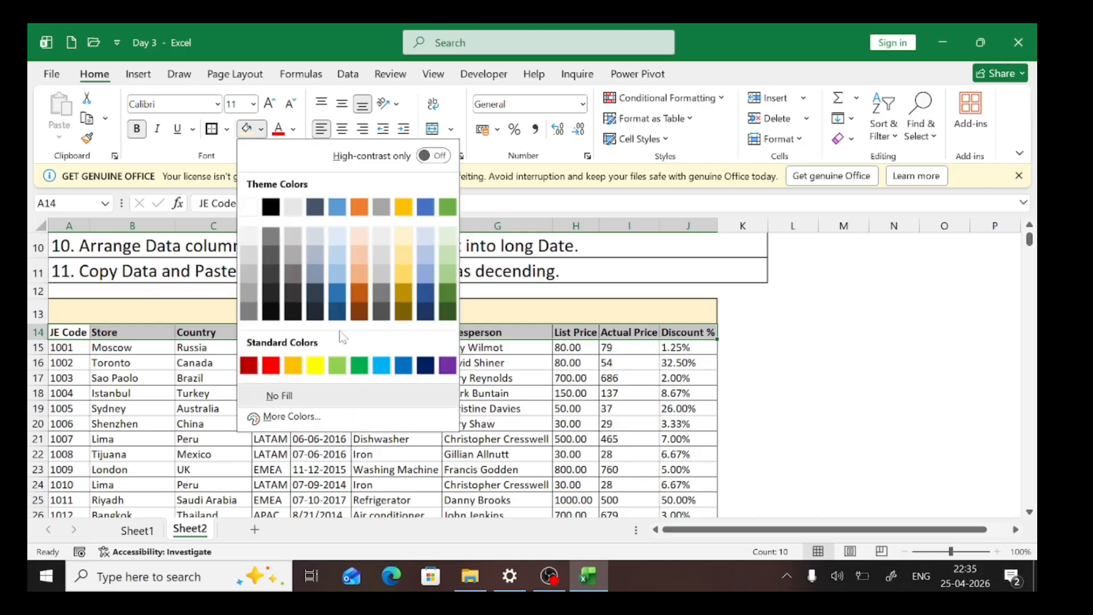
left_click(315, 314)
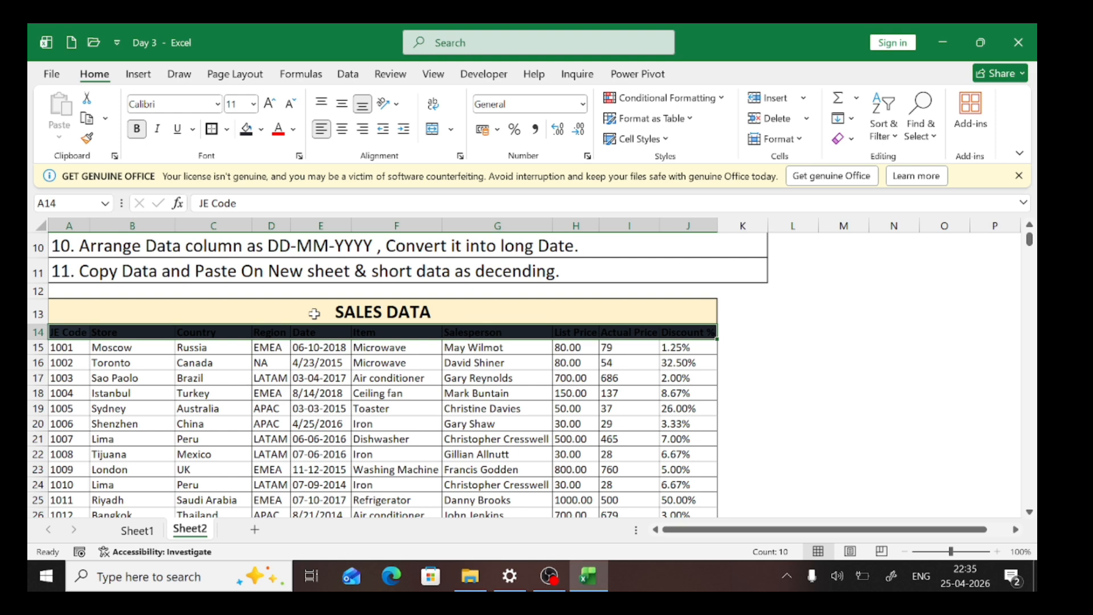
left_click(293, 129)
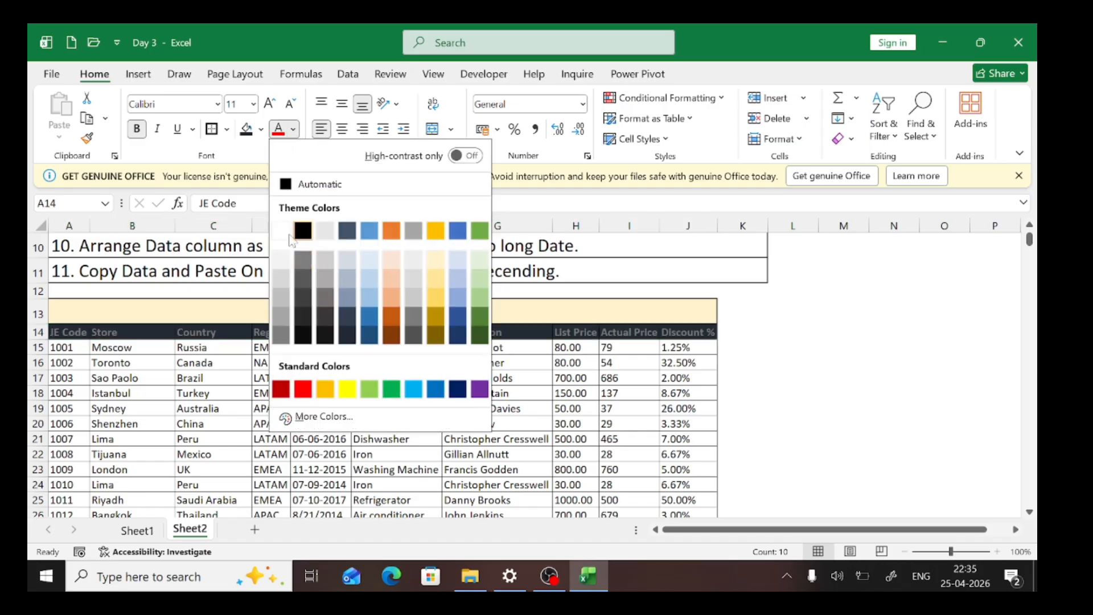
left_click(280, 231)
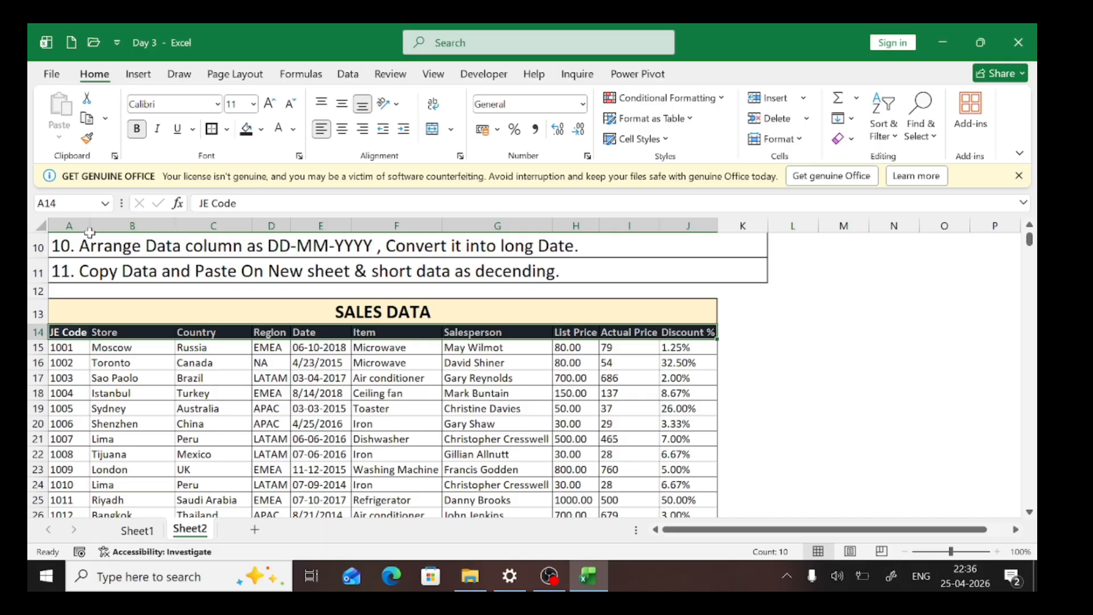
Step: Widen the JE Code column so its heading has more room
left_click_drag(93, 222, 101, 223)
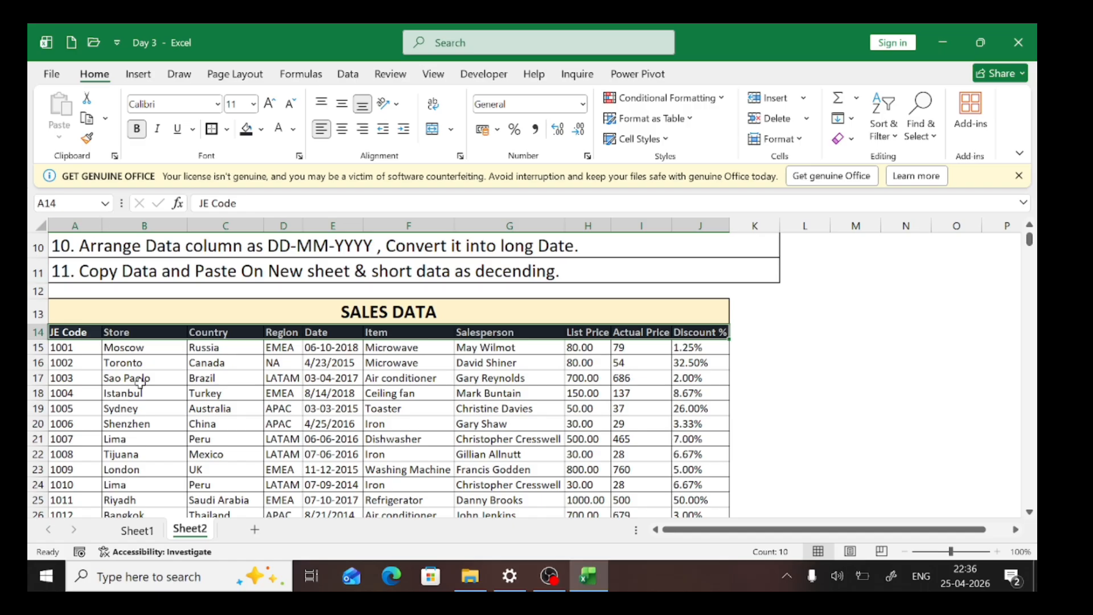
left_click(85, 349)
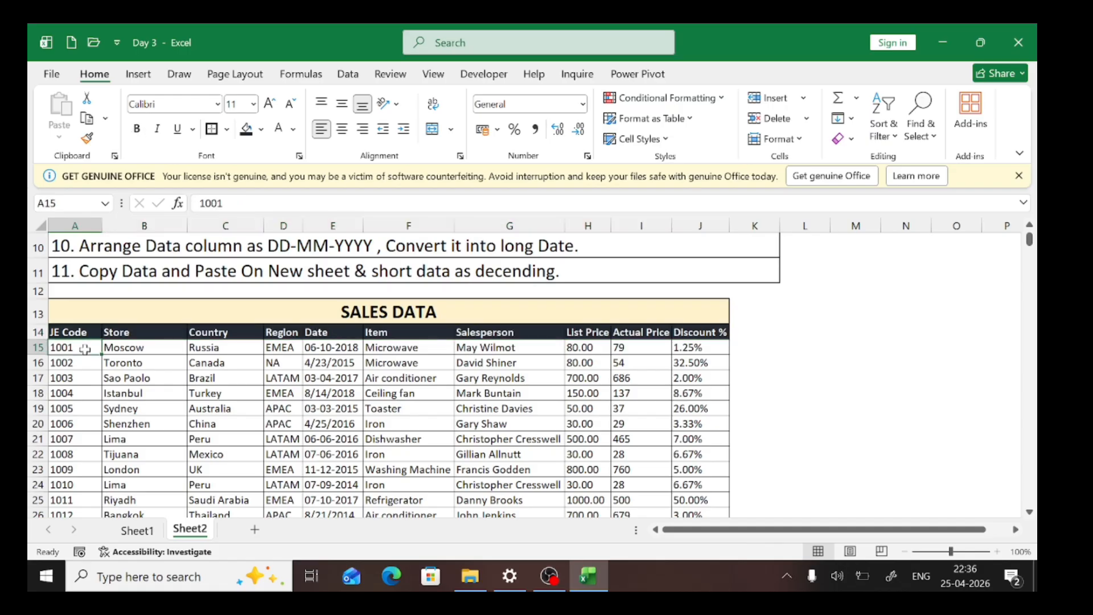
Step: Delete the entire SALES DATA title row above the column headers
scroll(84, 349, "up", 3)
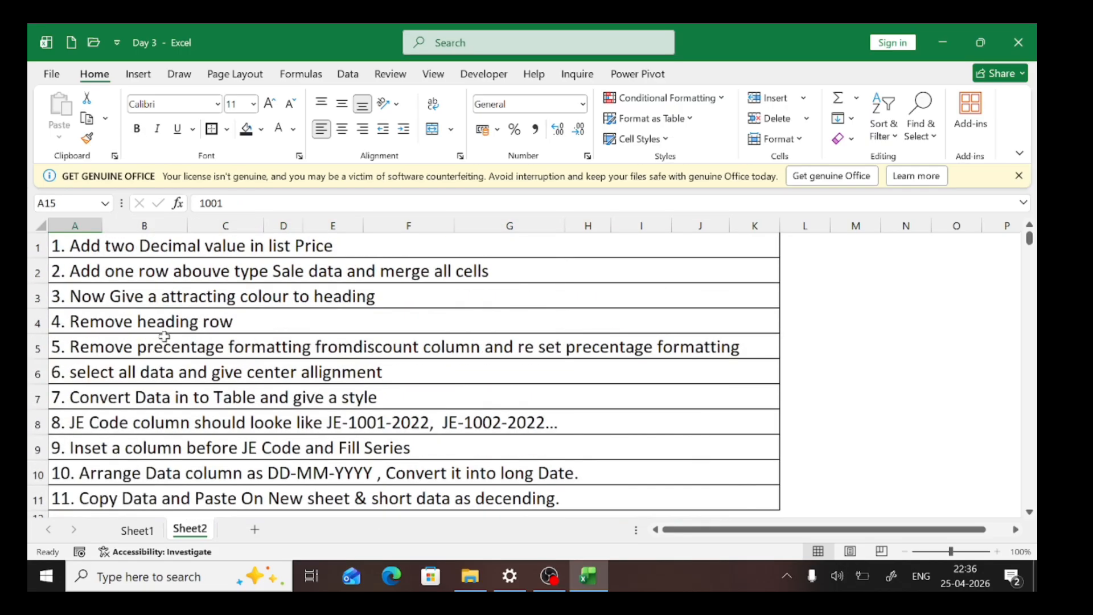
scroll(226, 400, "down", 3)
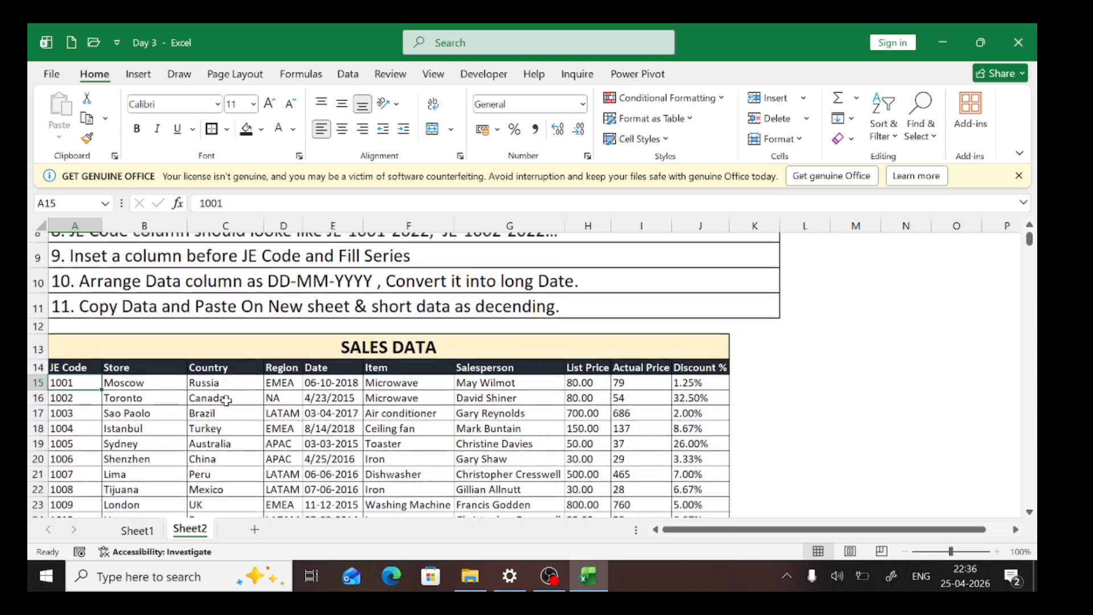
scroll(226, 400, "down", 1)
left_click(37, 311)
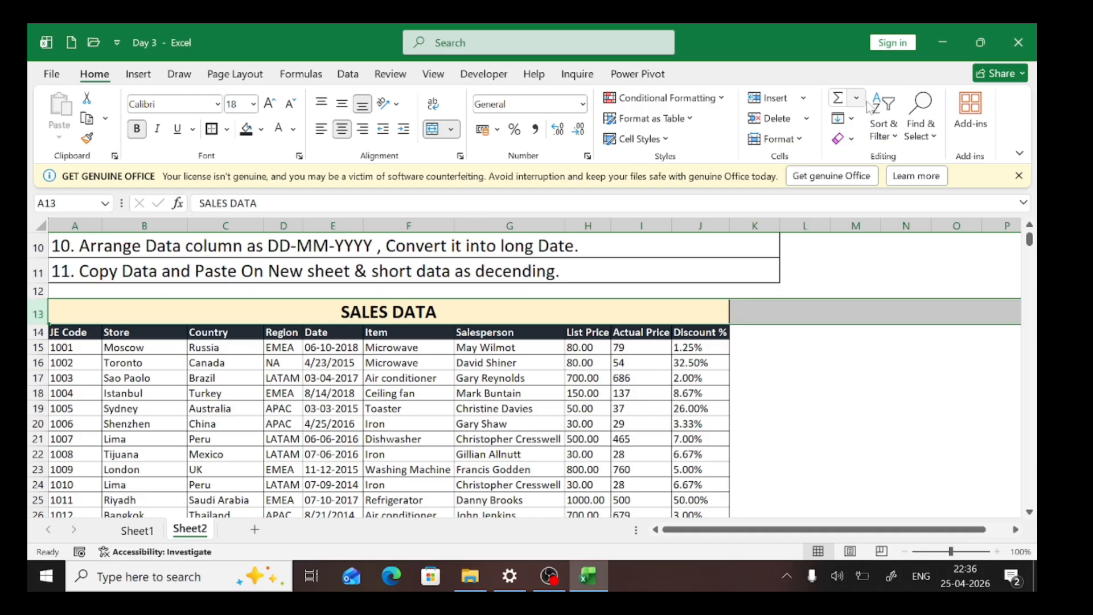
left_click(814, 120)
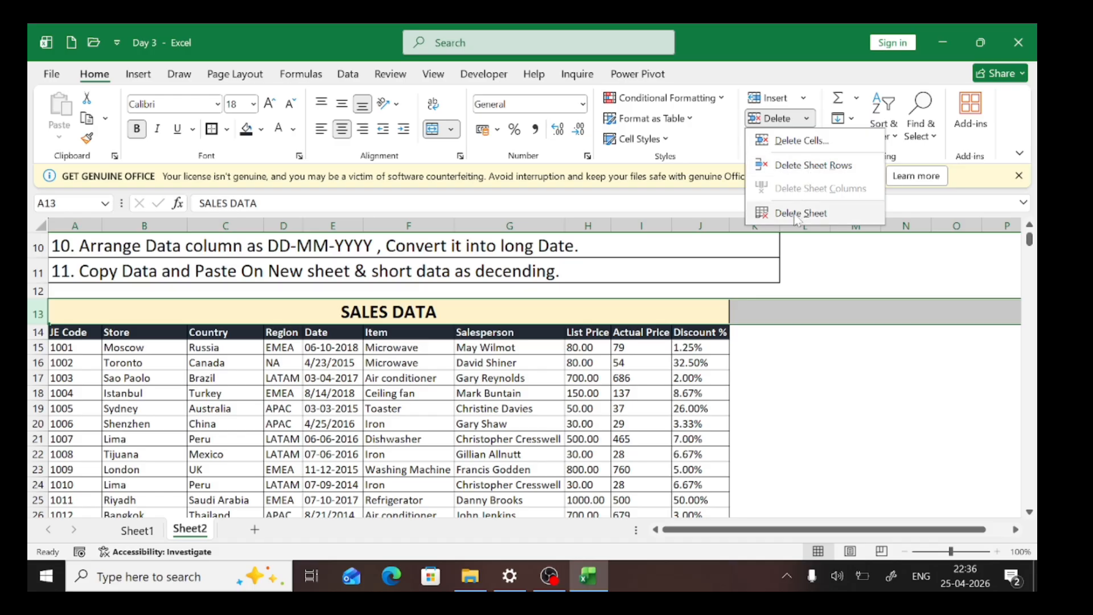
left_click(799, 165)
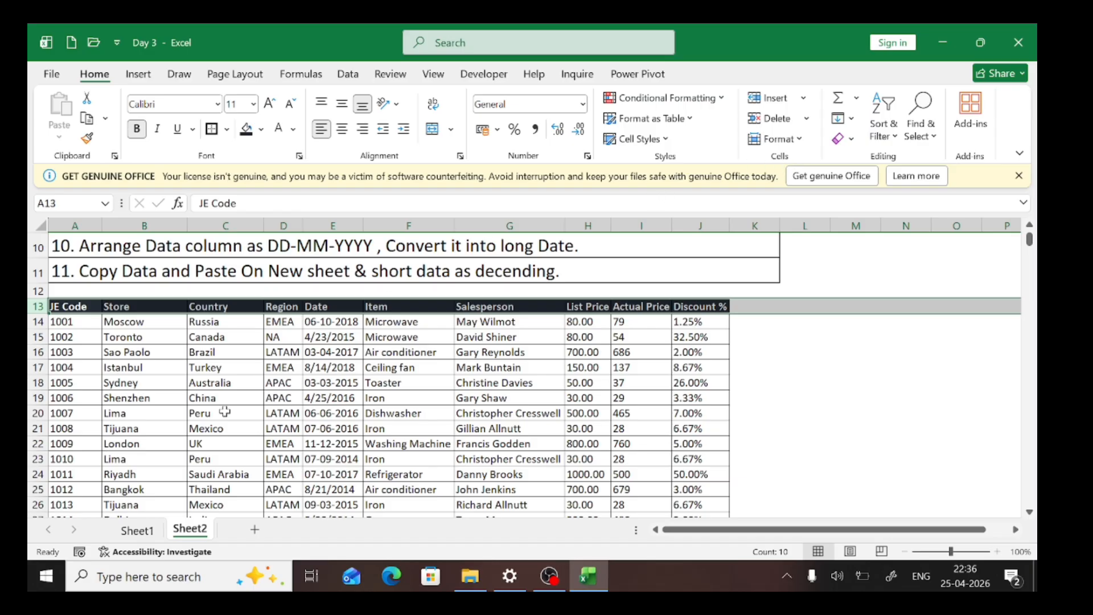
left_click(147, 364)
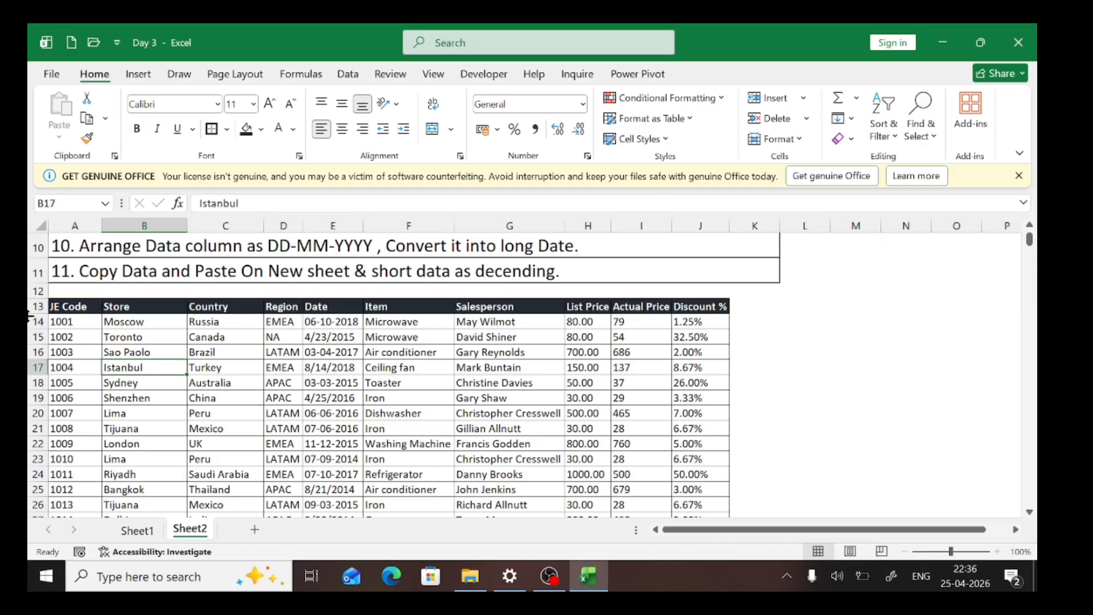
Step: Remove the percentage formatting from all values in the Discount % column by applying the General number format
scroll(29, 316, "up", 3)
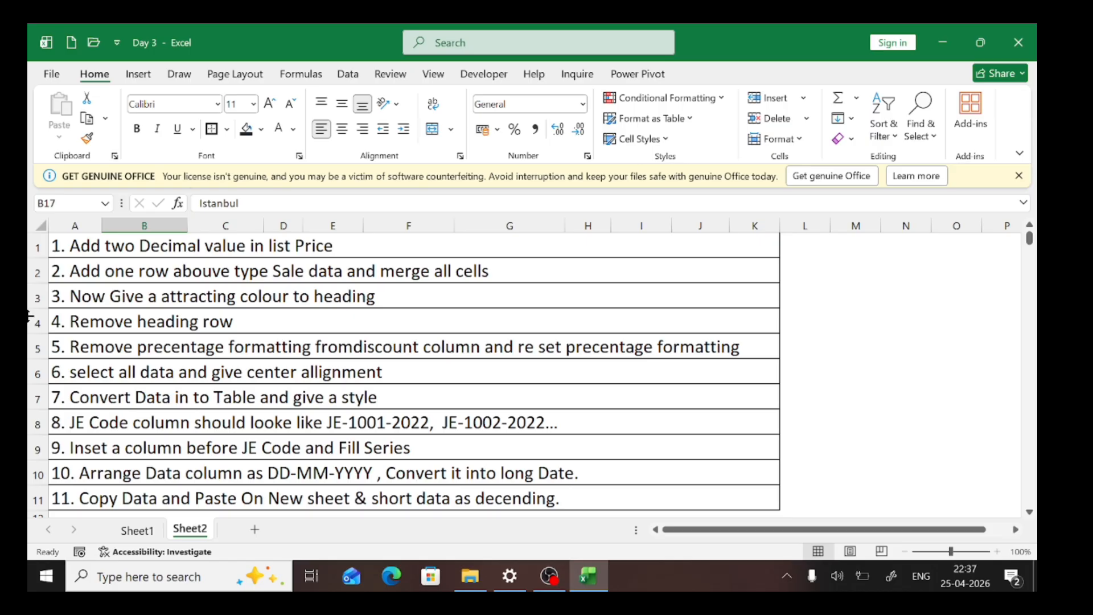
scroll(28, 316, "down", 4)
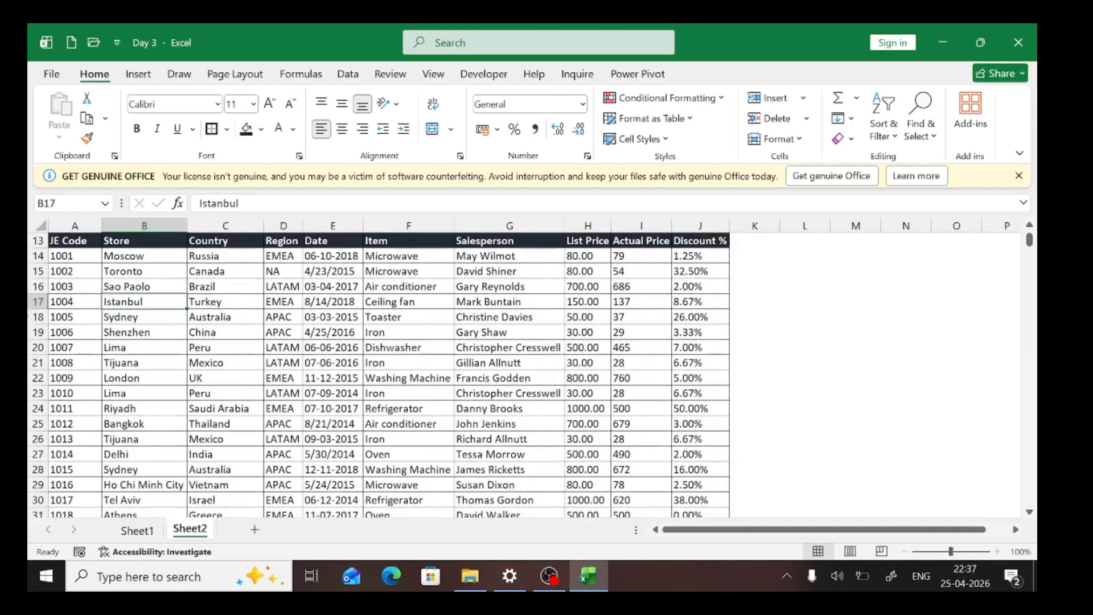
left_click(699, 256)
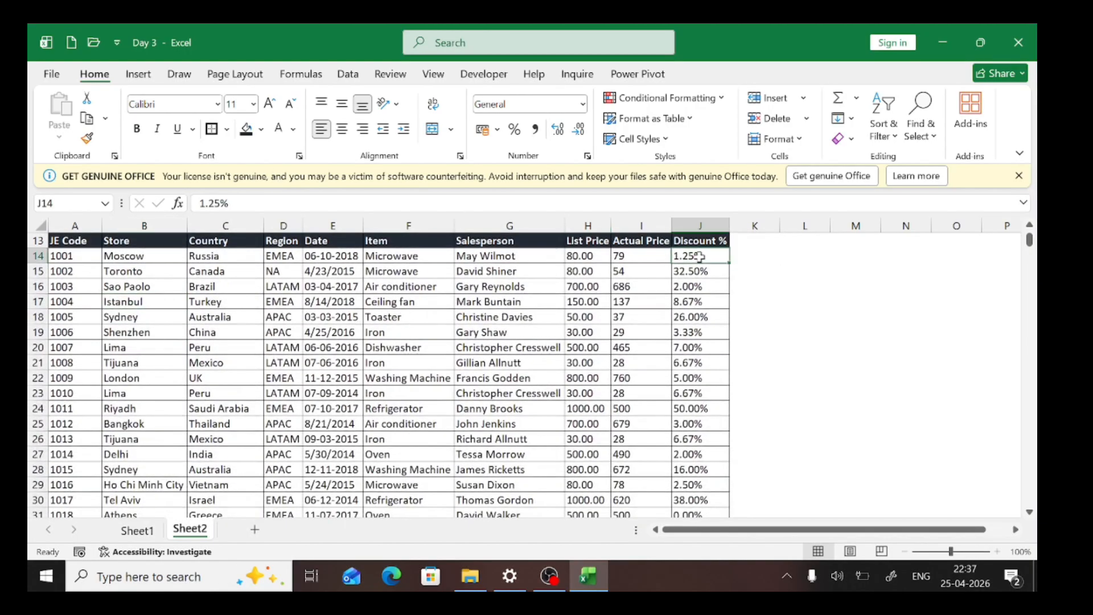
key("ctrl+shift+Down")
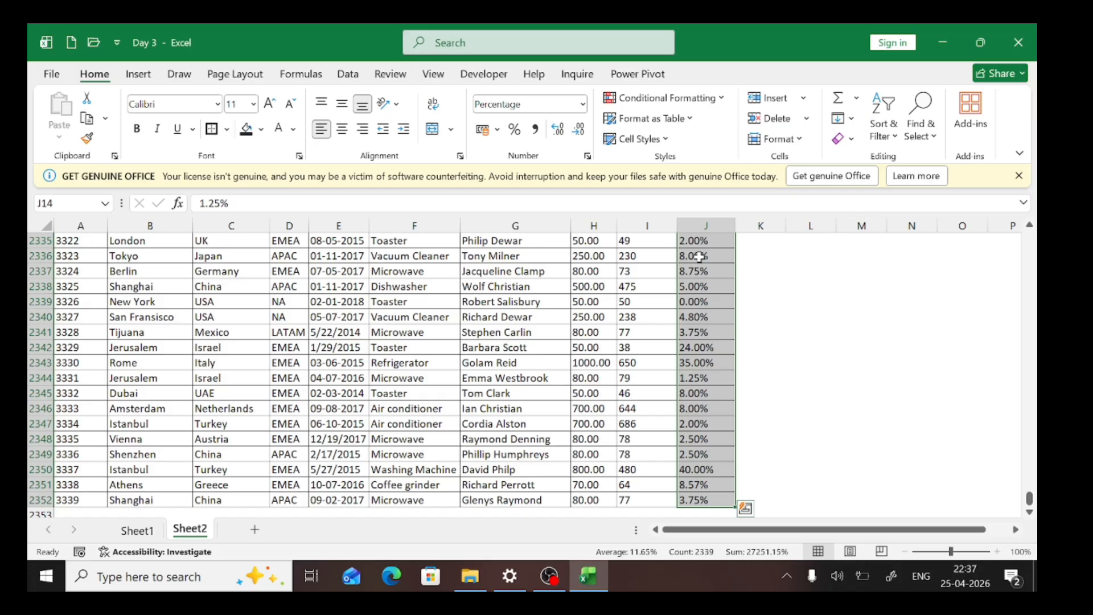
scroll(699, 256, "up", 20)
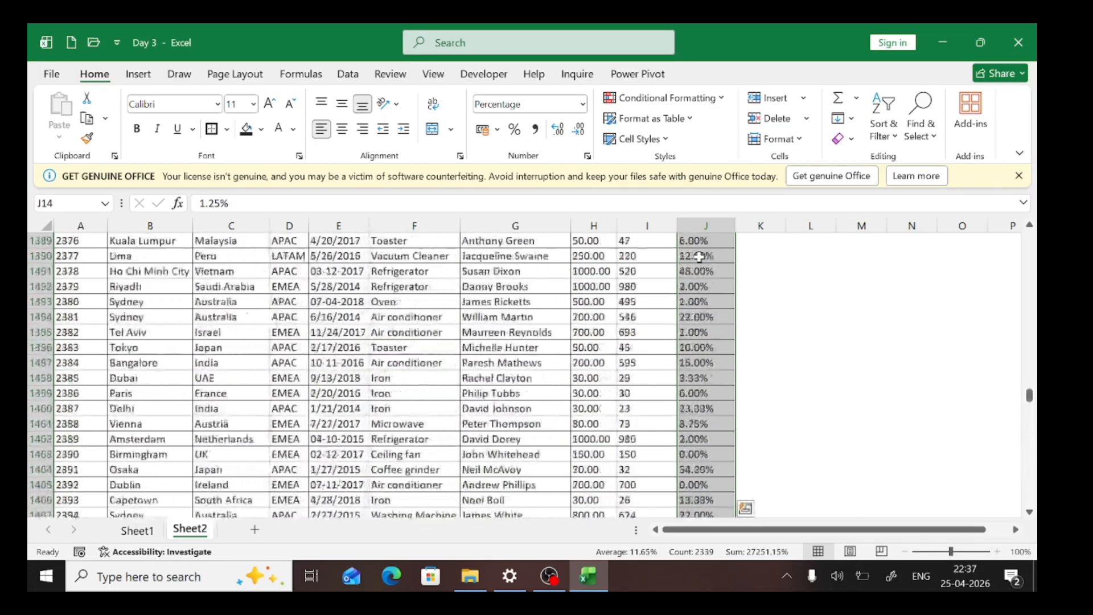
scroll(699, 257, "up", 20)
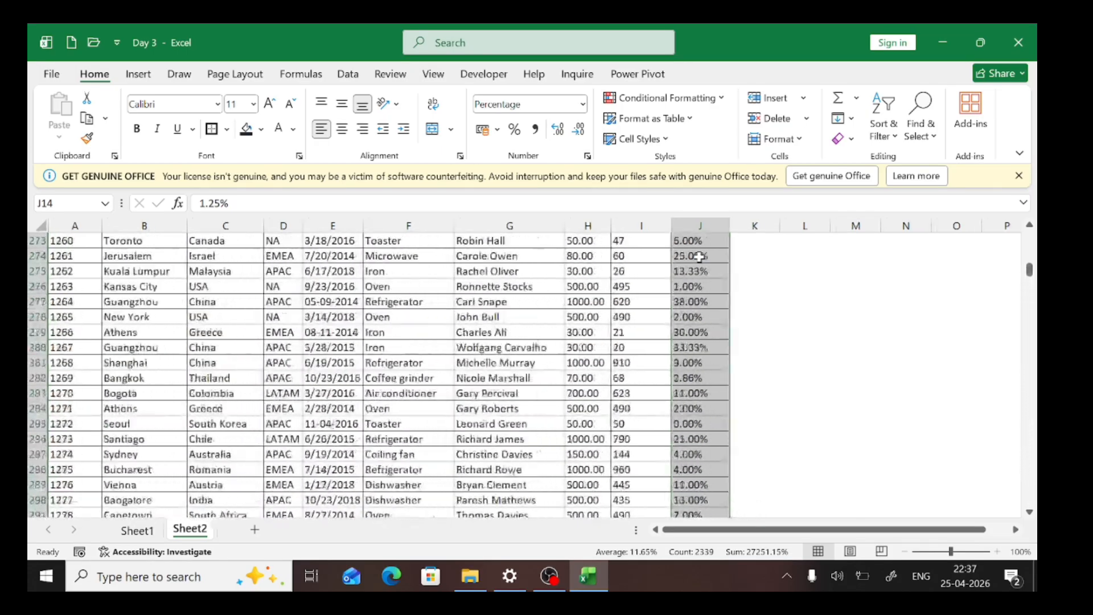
scroll(699, 257, "up", 20)
scroll(699, 256, "down", 4)
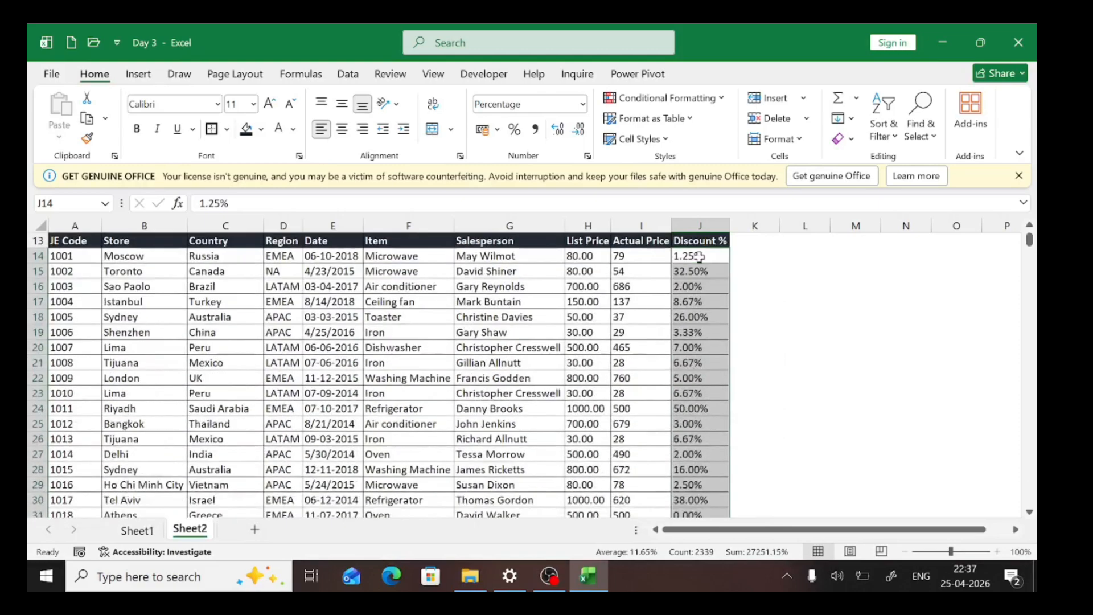
scroll(699, 257, "up", 1)
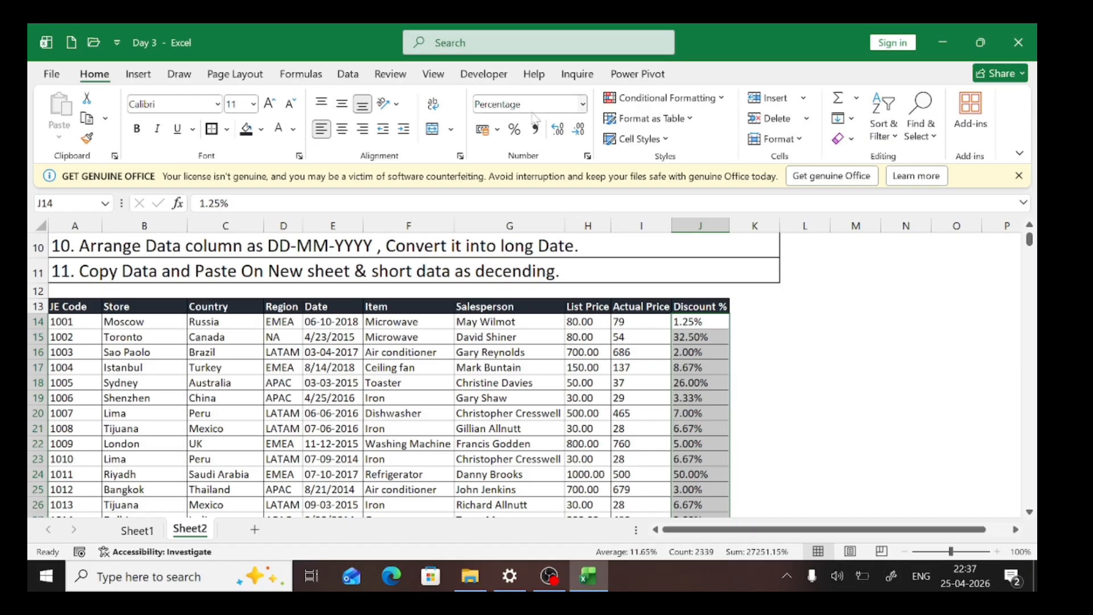
left_click(583, 104)
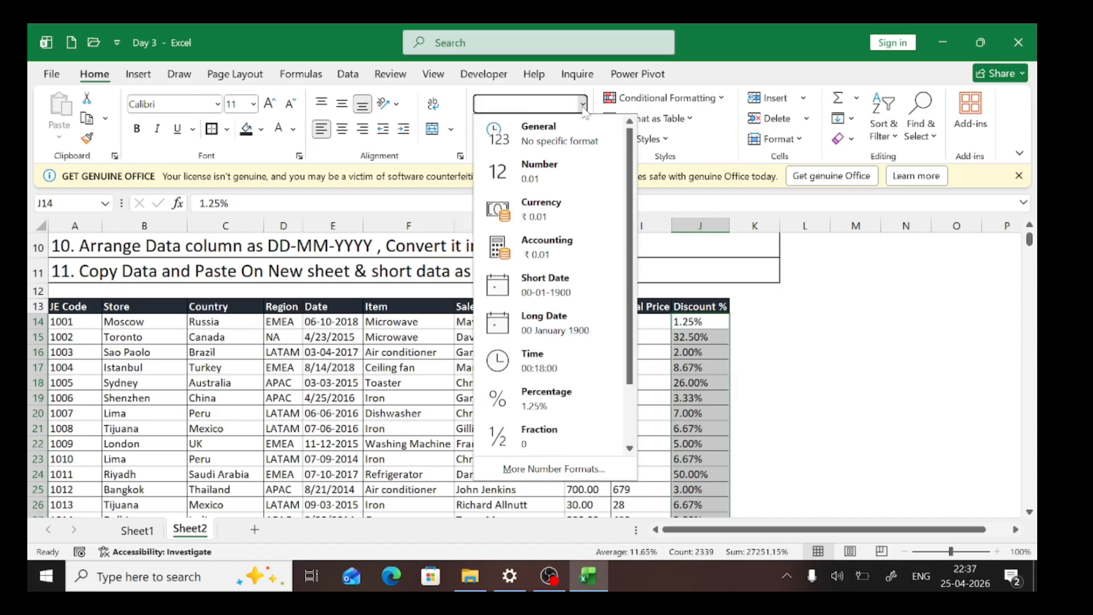
left_click(569, 136)
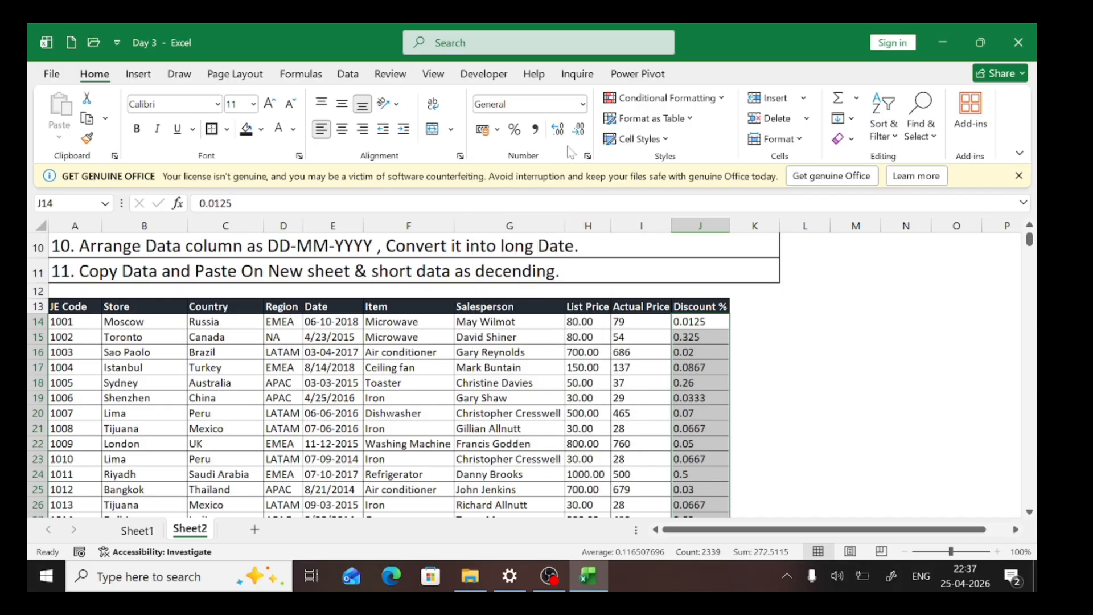
Step: Try the Number and Currency formats on the Discount % values and return them to General
left_click(583, 105)
left_click(555, 181)
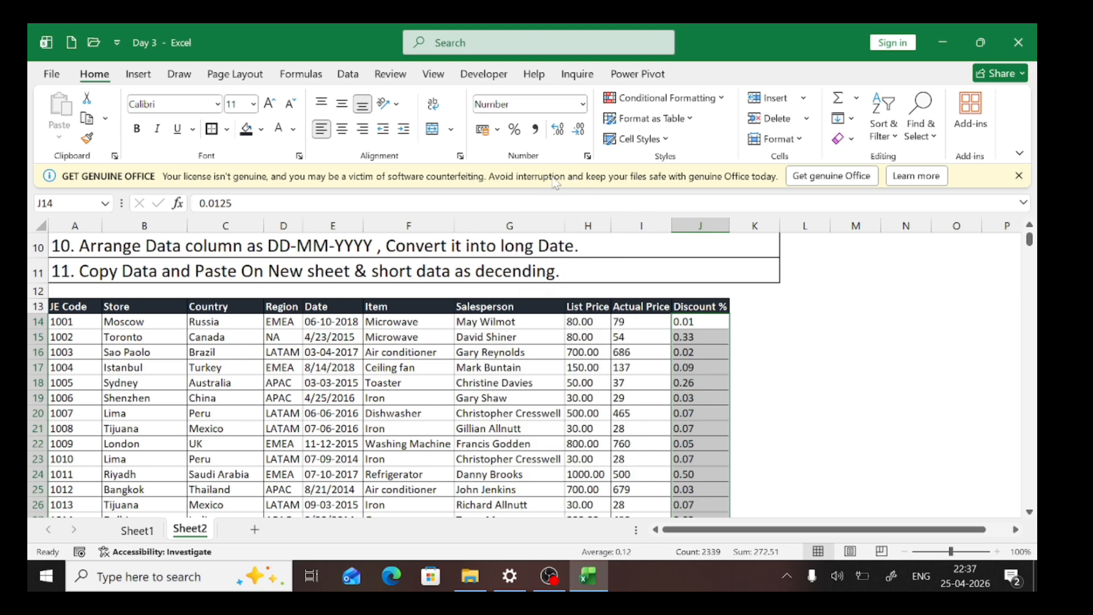
left_click(584, 107)
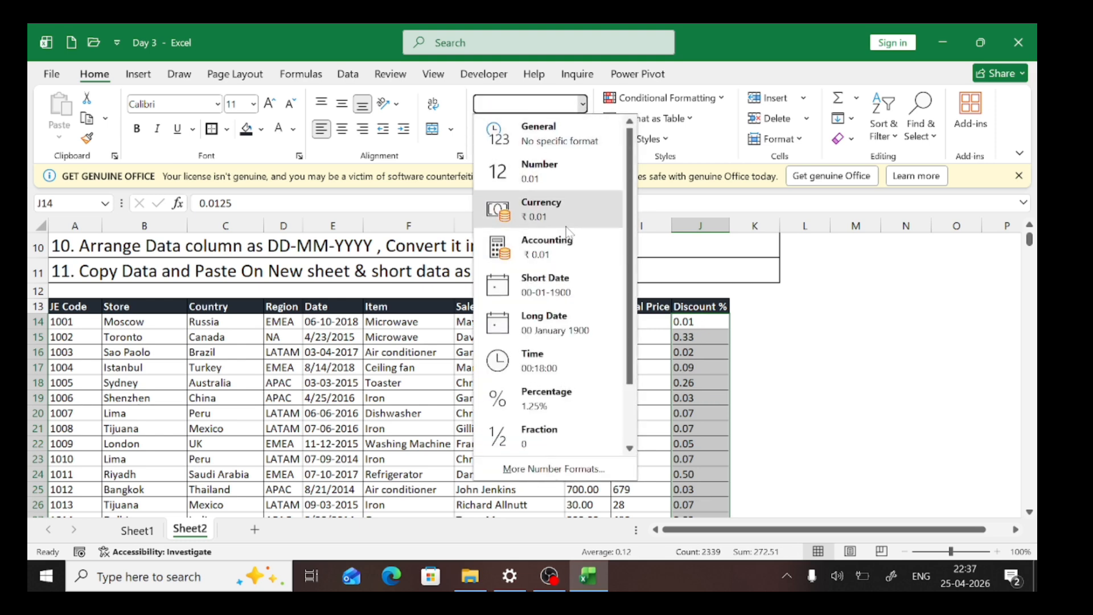
left_click(565, 225)
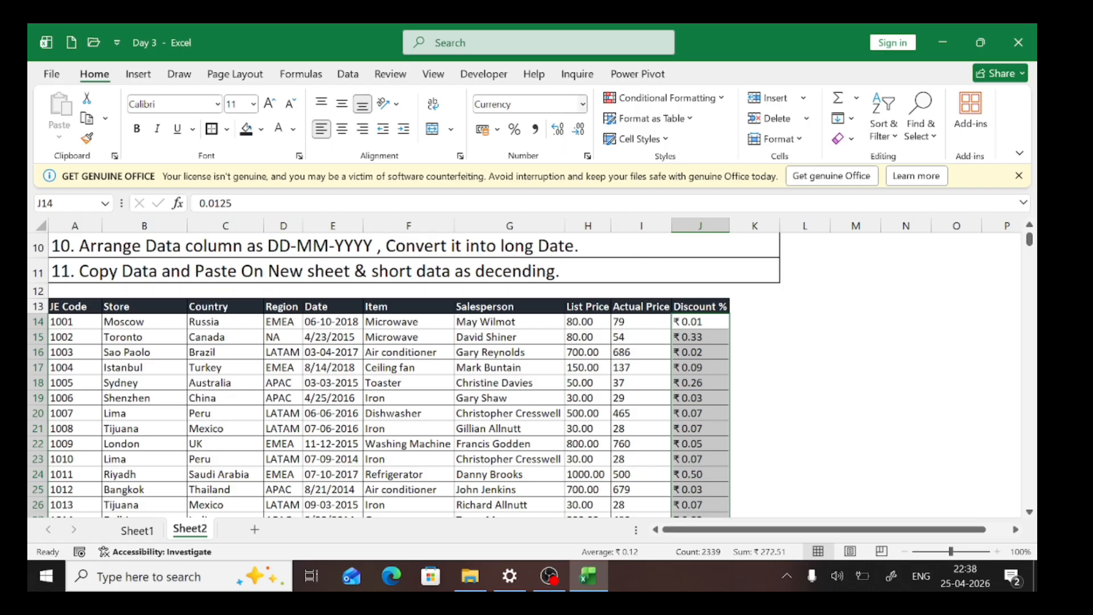
left_click(582, 105)
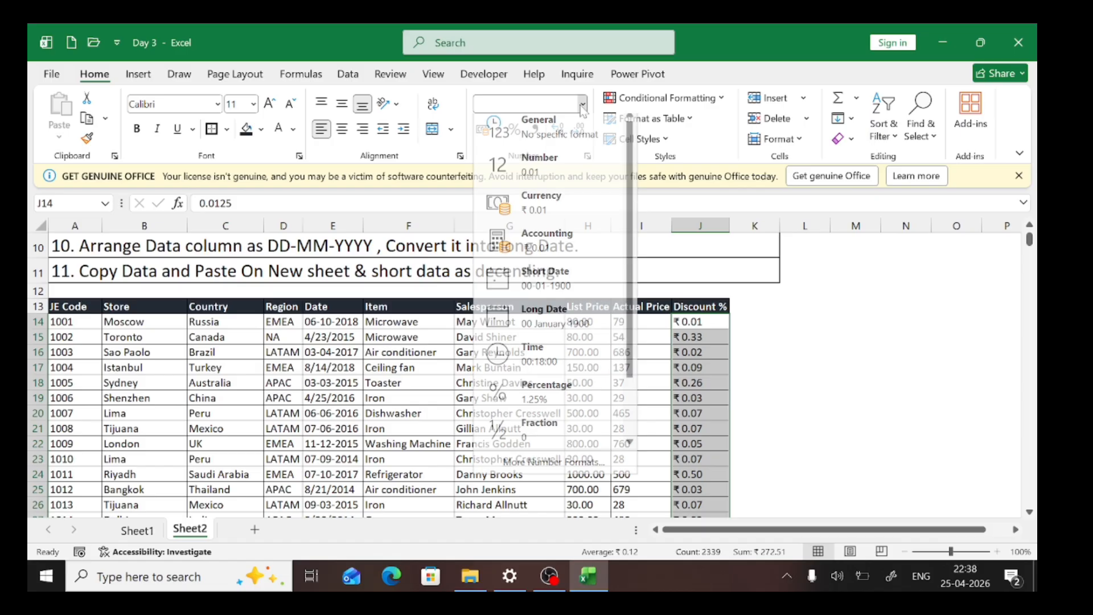
left_click(563, 129)
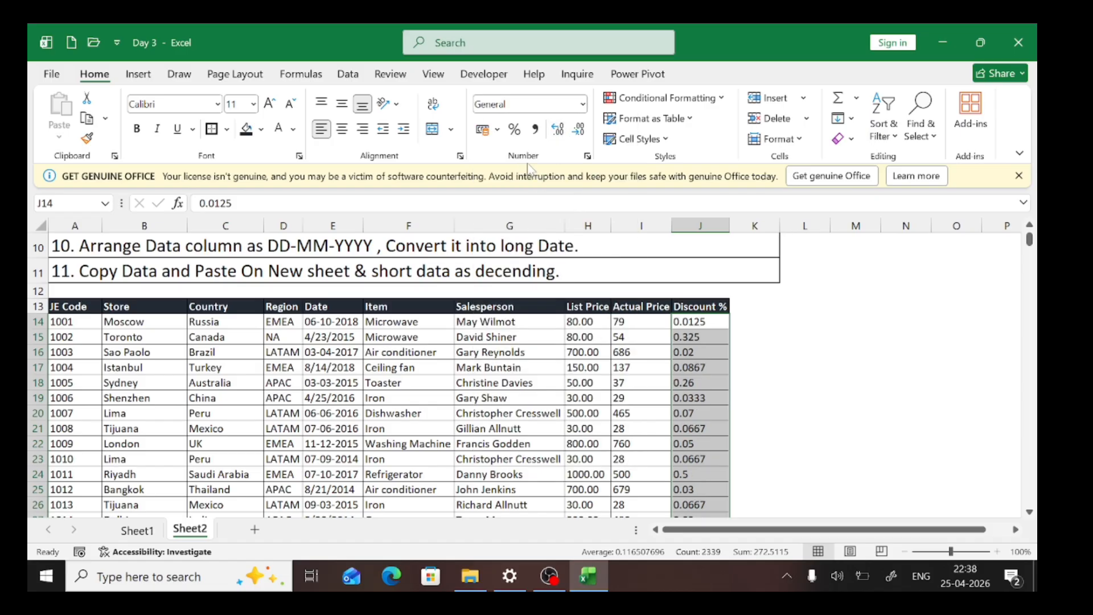
Step: Apply percentage formatting with two decimal places to the Discount % values
left_click(515, 130)
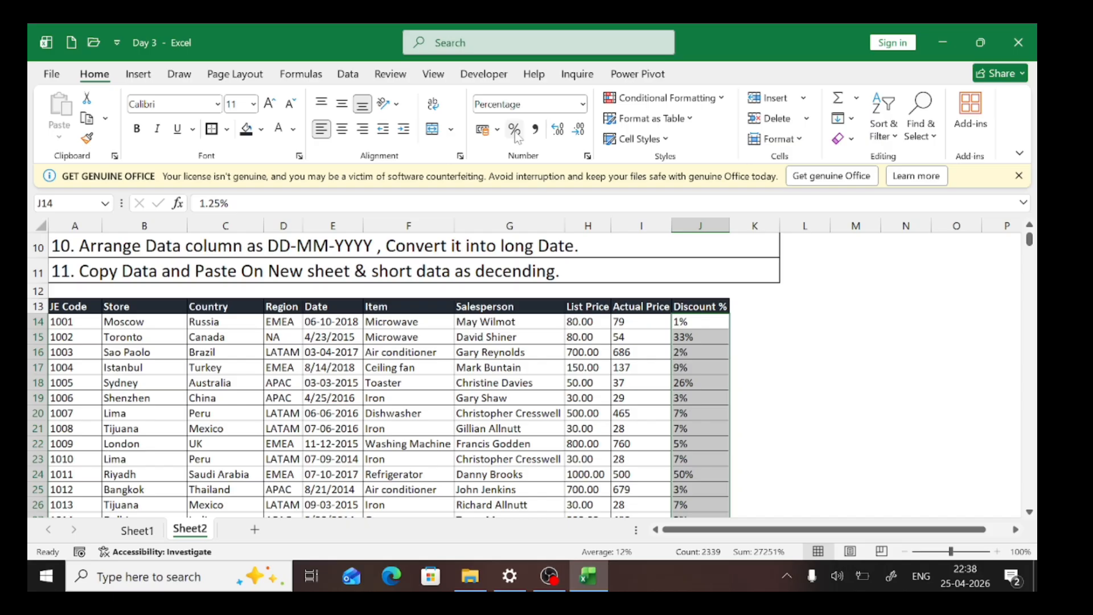
double_click(556, 128)
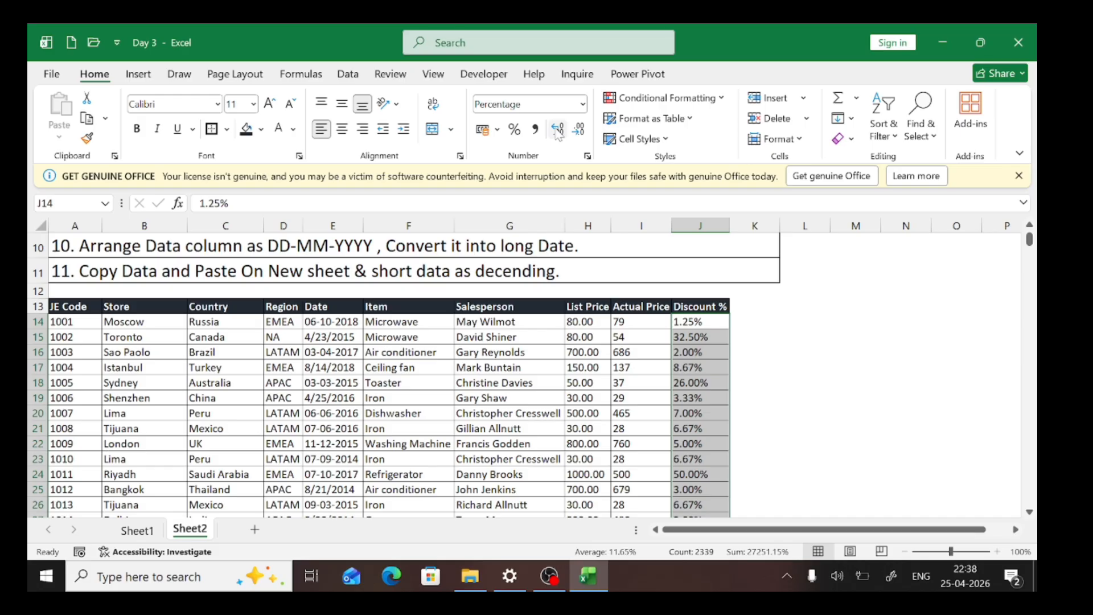
Step: Select the whole sales data range including its headers and center it horizontally
scroll(237, 273, "up", 3)
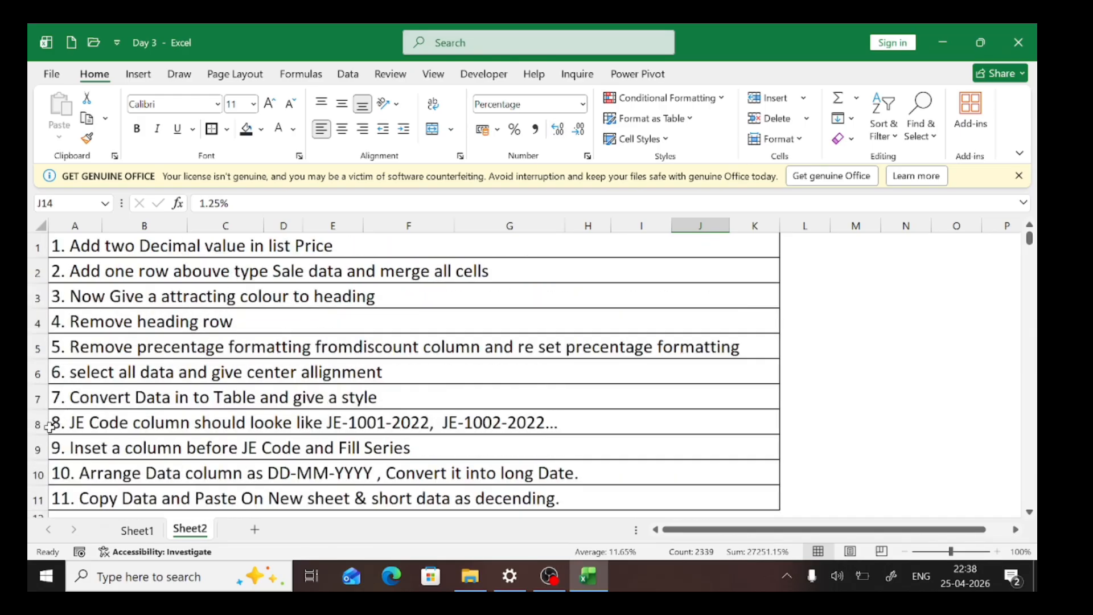
scroll(49, 427, "down", 1)
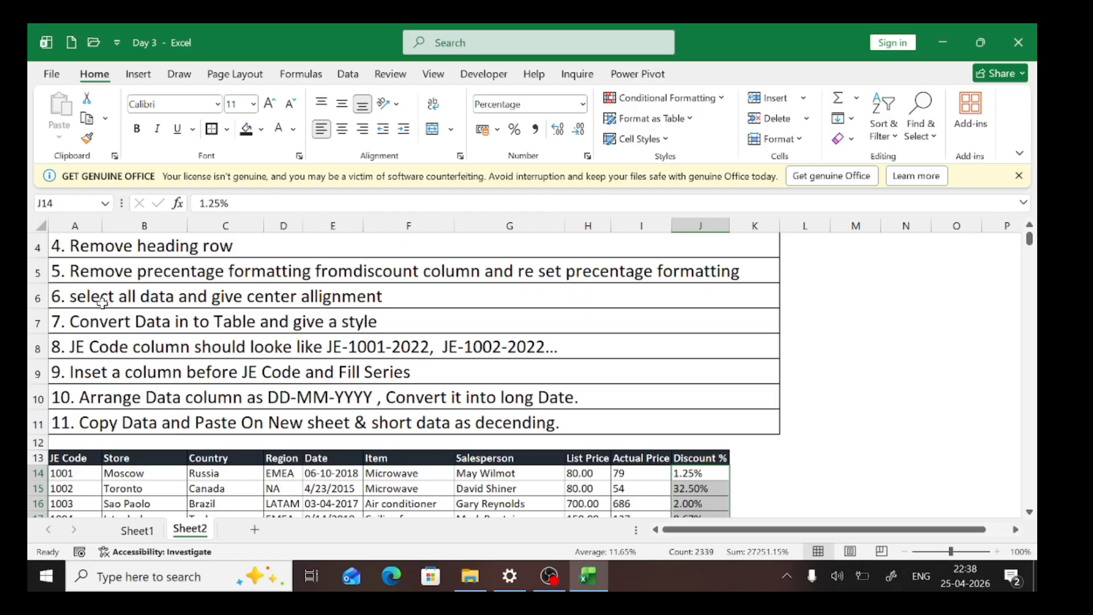
key("Left")
key("Left")
key("Left")
key("Left")
key("Left")
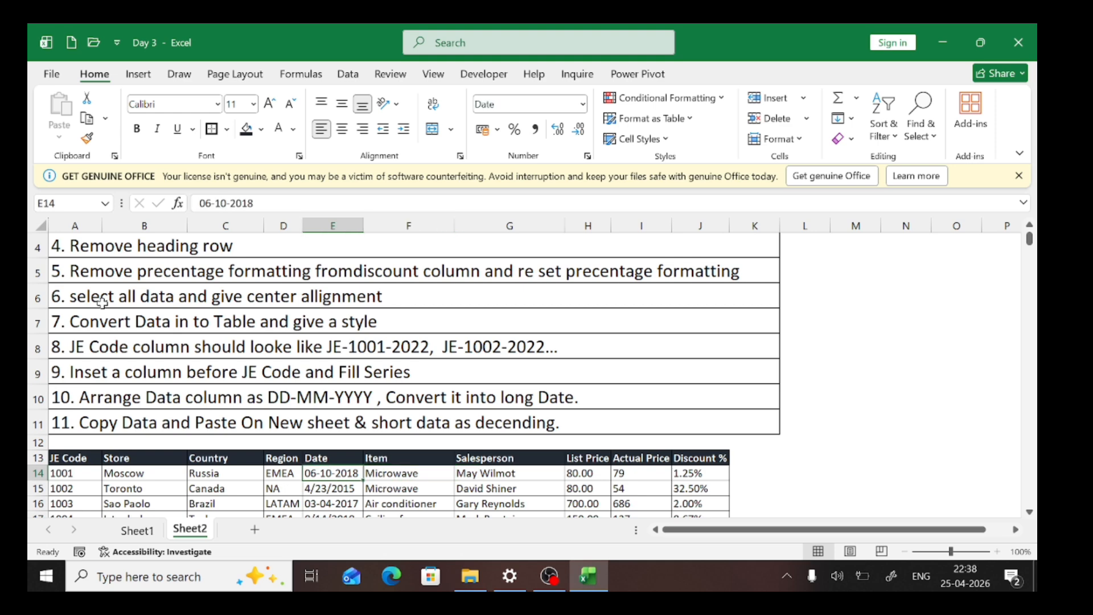
key("ctrl+a")
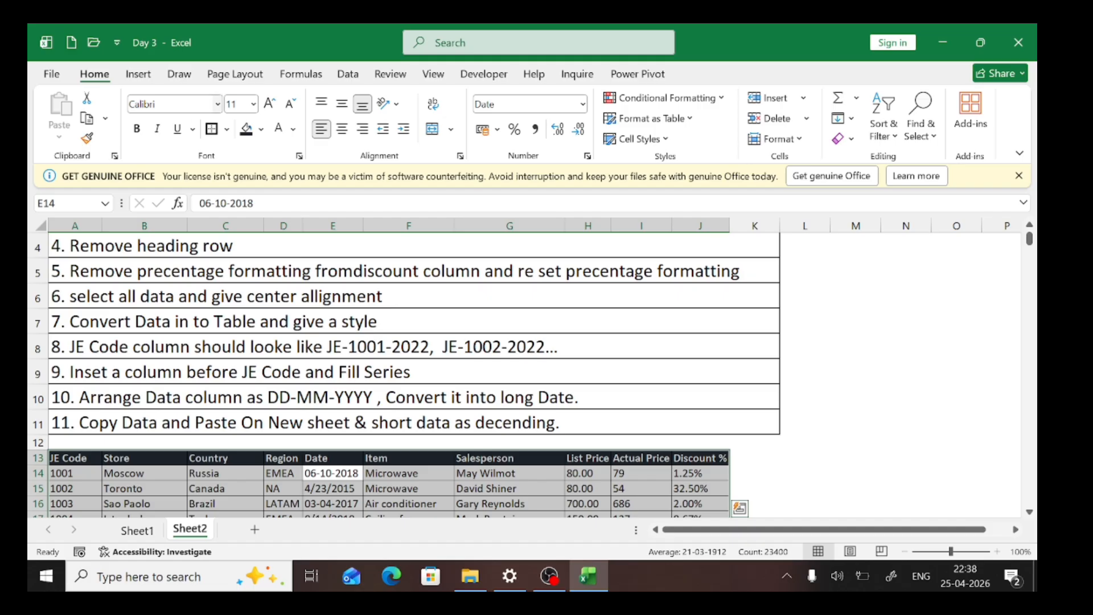
left_click(341, 130)
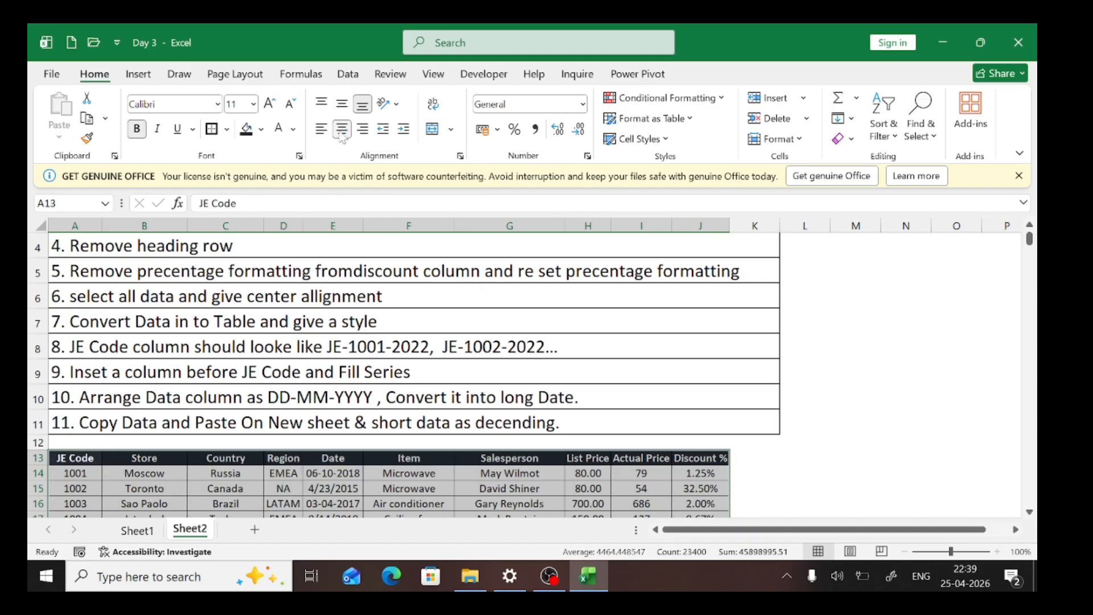
Step: Select the header row of the sales data and try the Angle Counterclockwise and Angle Clockwise text orientations on it
key("Up")
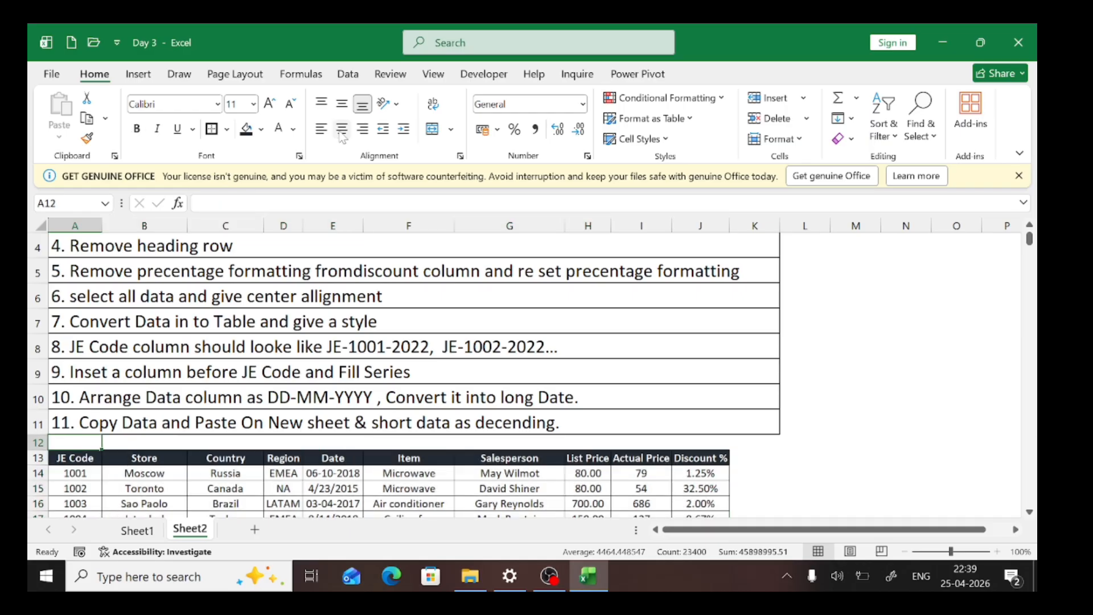
key("Down")
key("ctrl+shift+Right")
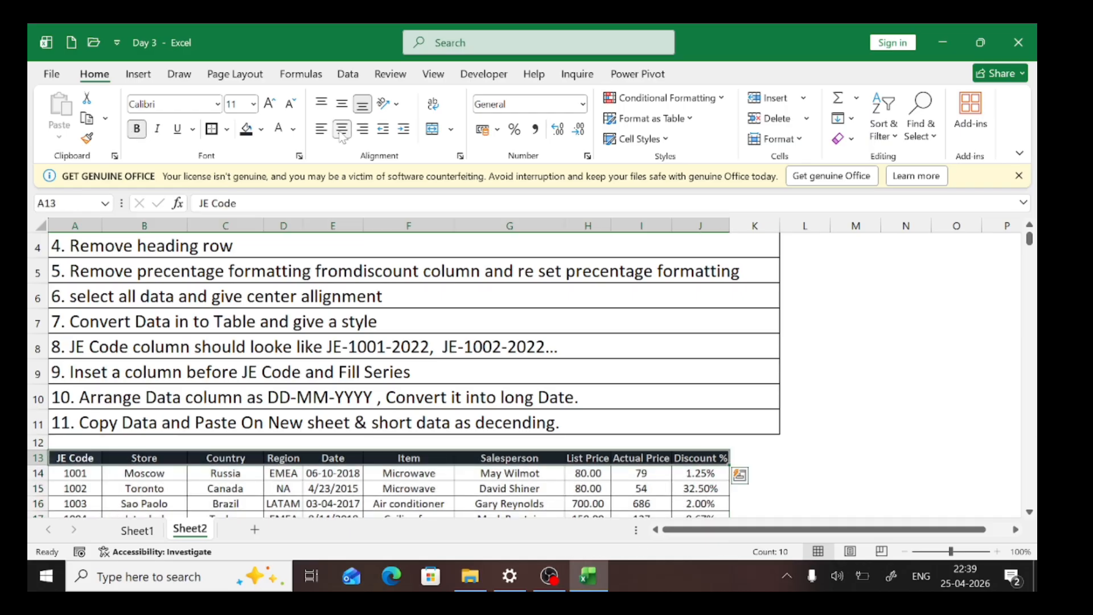
left_click(396, 106)
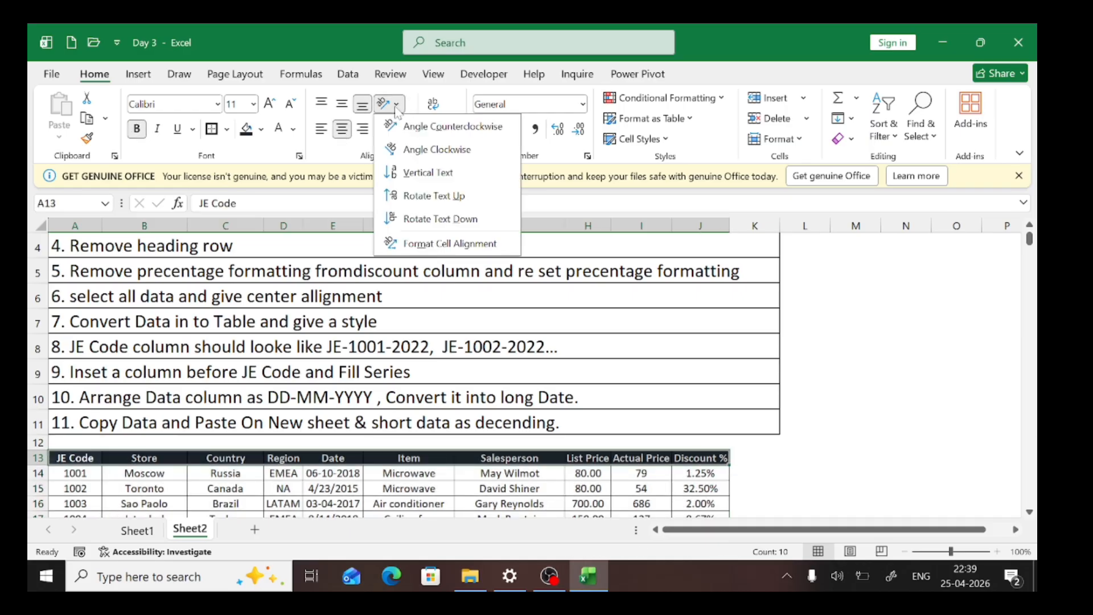
left_click(417, 136)
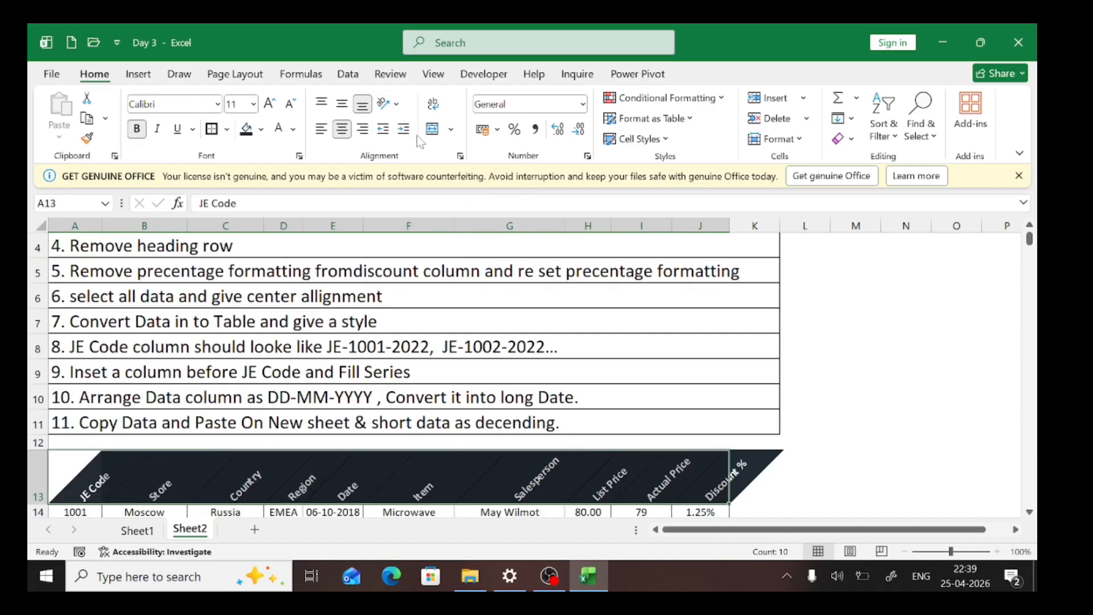
left_click(397, 104)
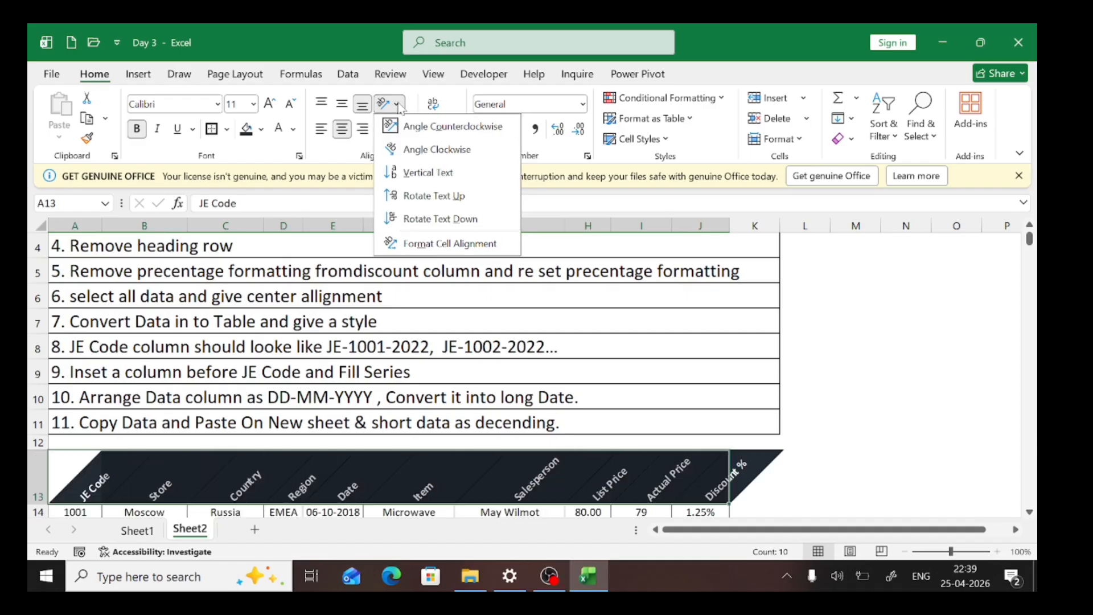
left_click(416, 150)
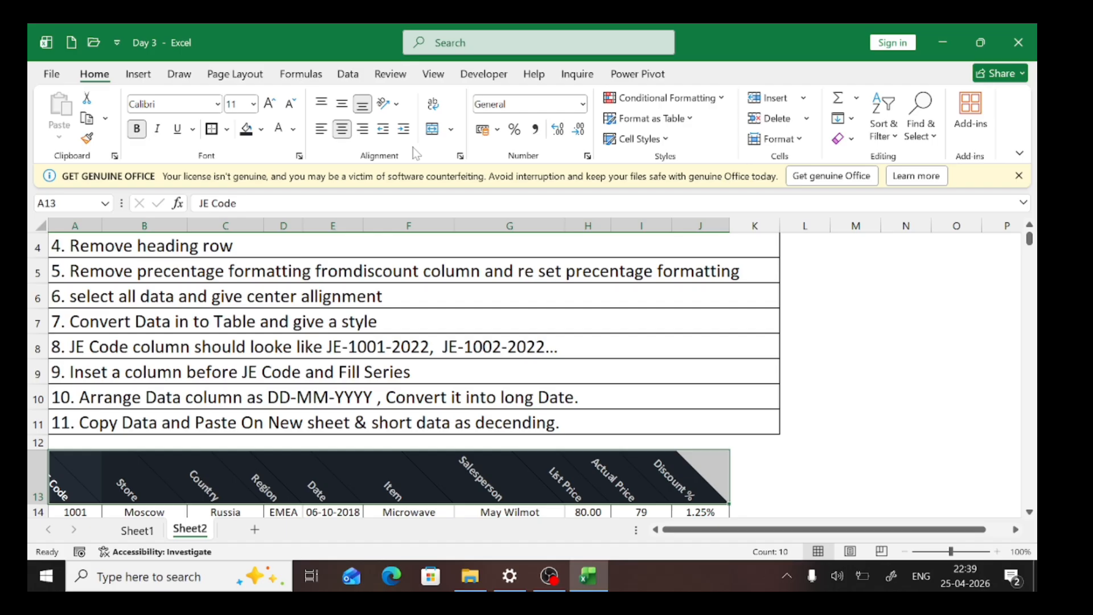
Step: Set a custom text orientation of 27 degrees for the header row through the cell alignment settings
left_click(401, 109)
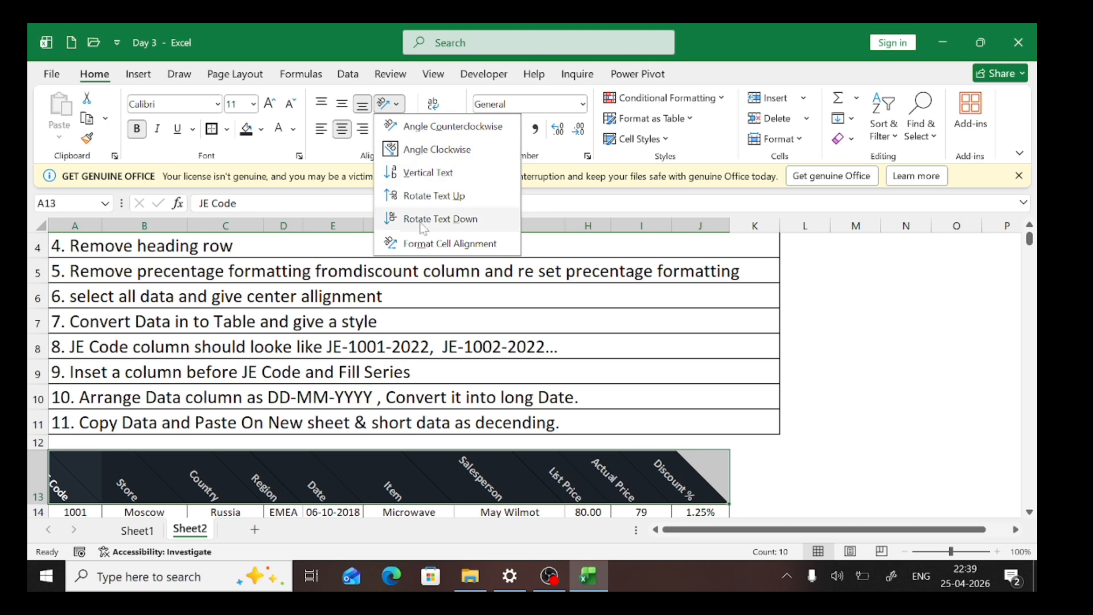
left_click(424, 245)
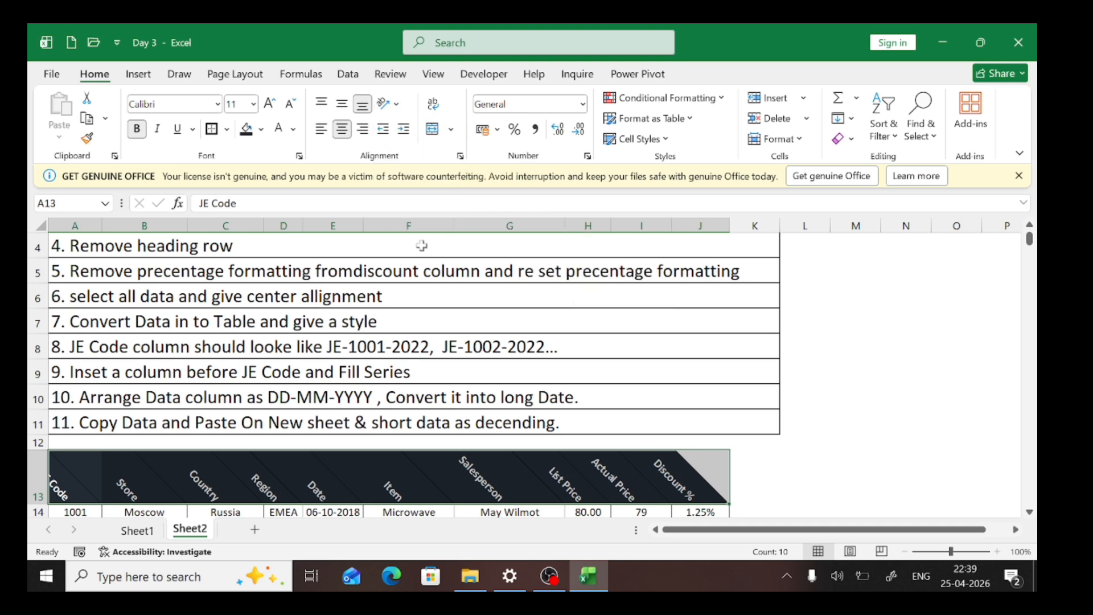
left_click_drag(497, 155, 515, 131)
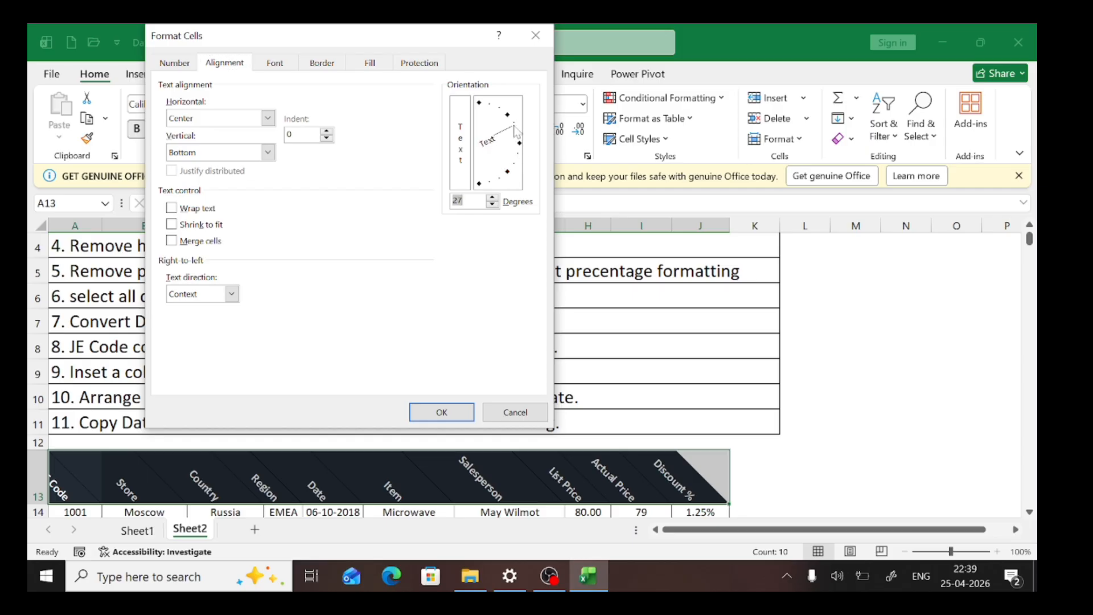
left_click(442, 413)
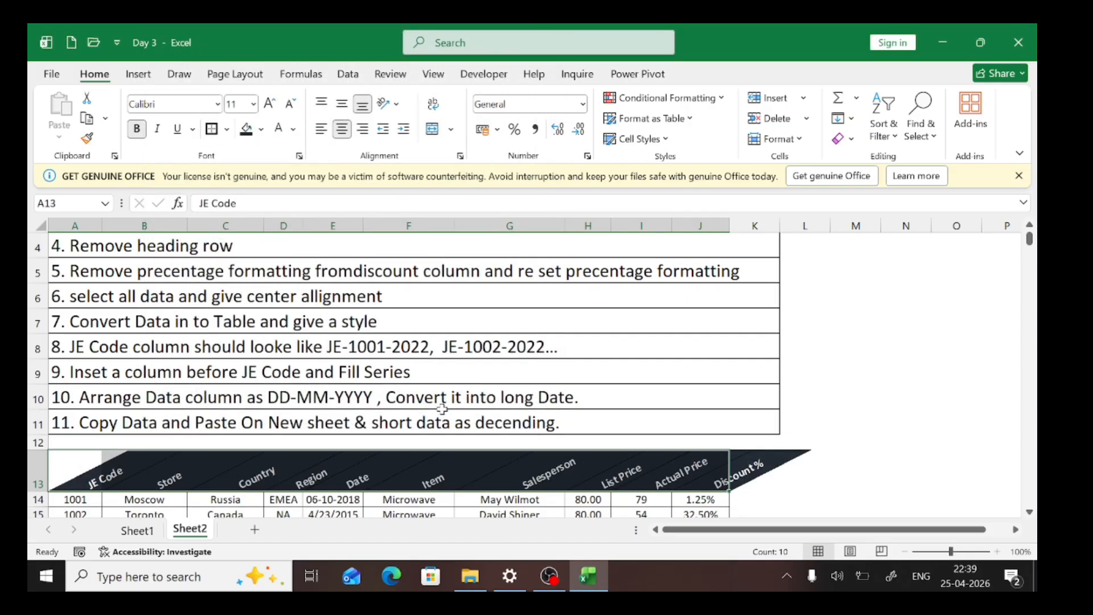
Step: Return the header row's text orientation to horizontal
left_click(396, 105)
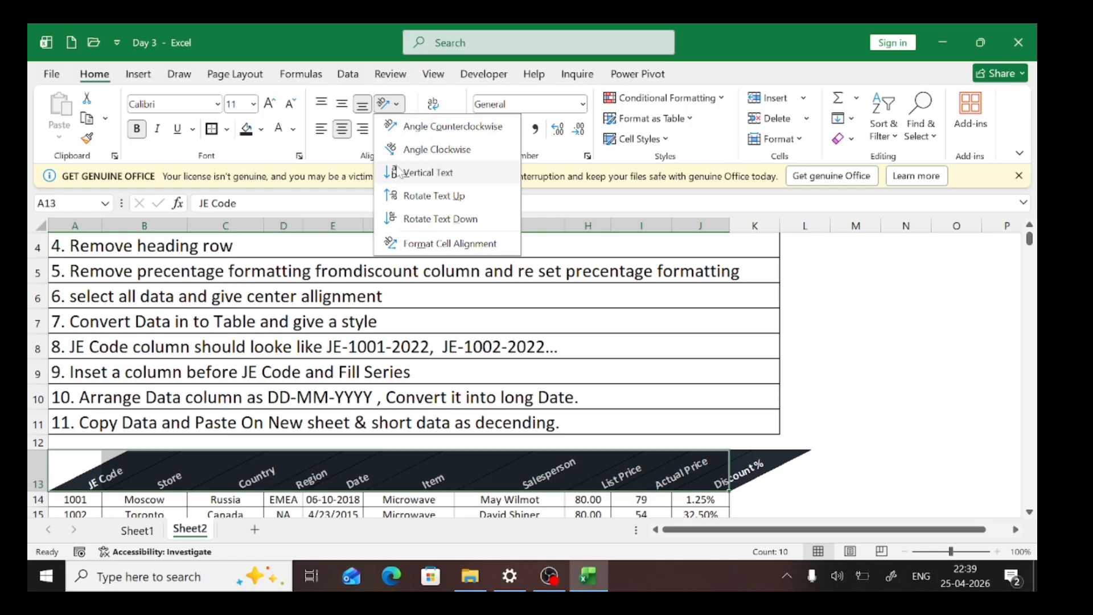
left_click(443, 245)
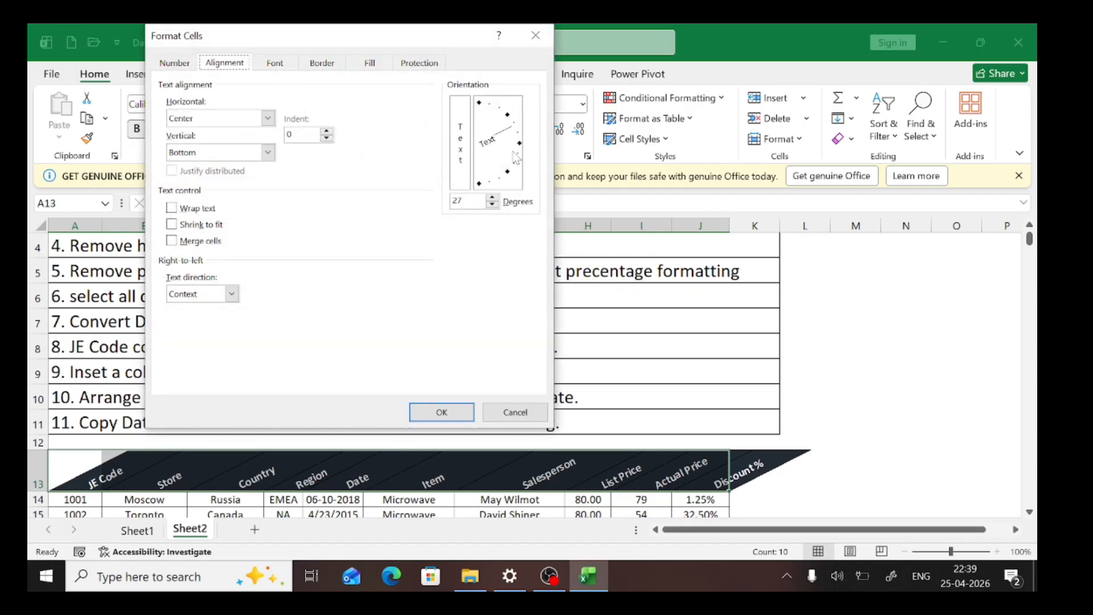
left_click(520, 144)
left_click(443, 408)
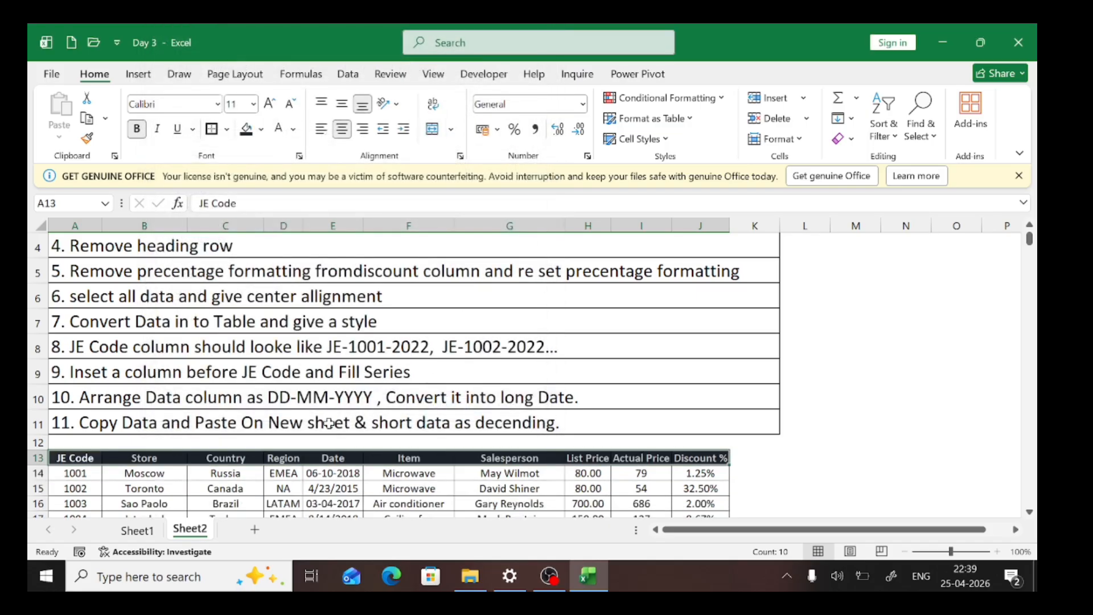
Step: Convert the whole sales data range A13:J2352 into a table with headers, using a blue Medium table style with banded rows
scroll(328, 423, "down", 4)
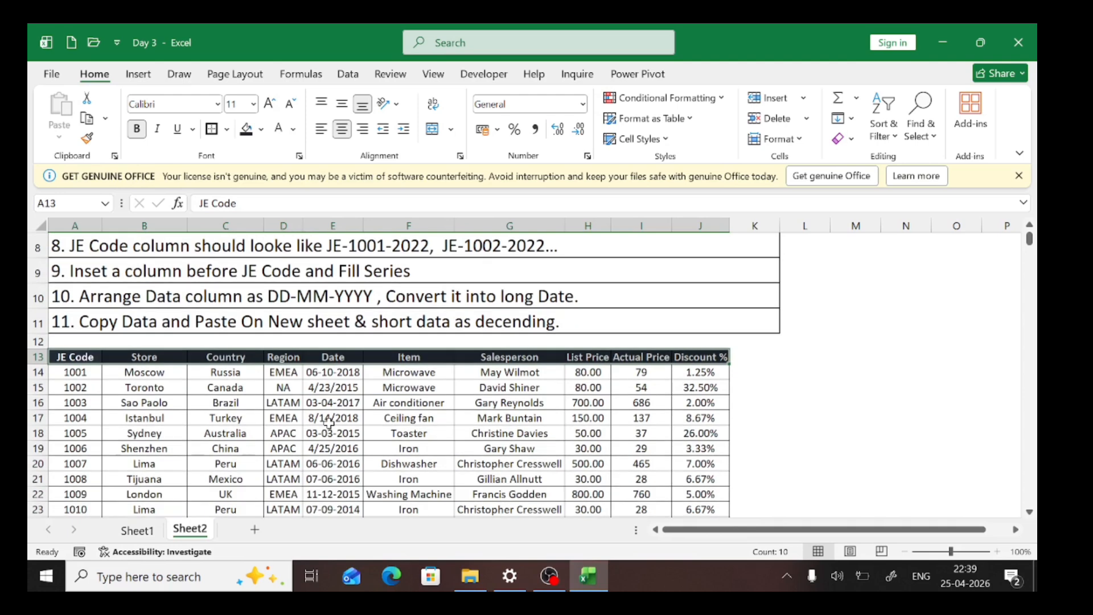
scroll(328, 422, "up", 2)
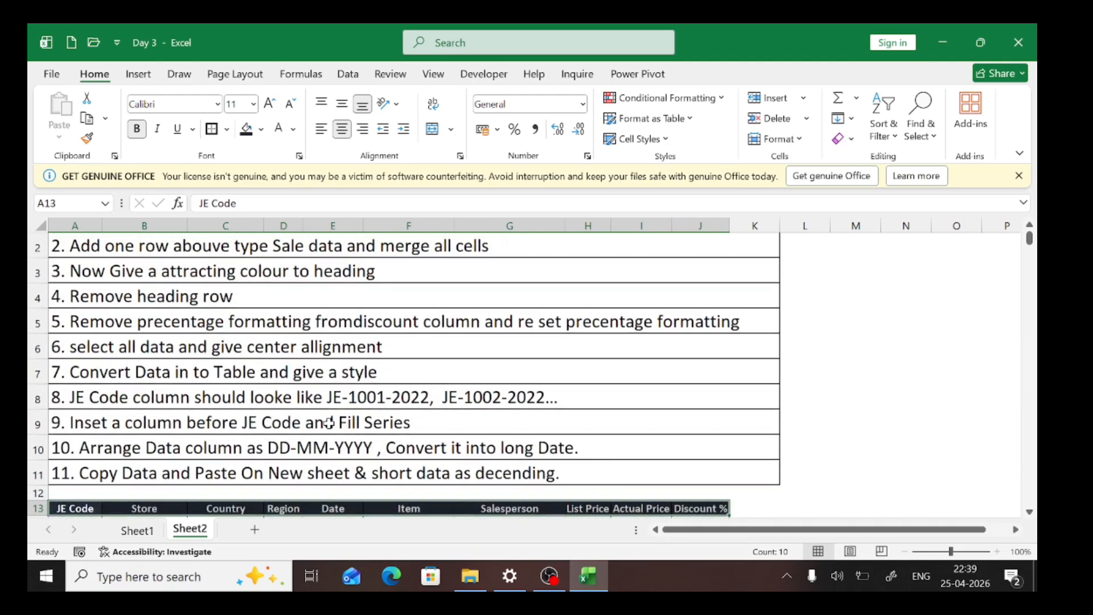
scroll(328, 422, "down", 1)
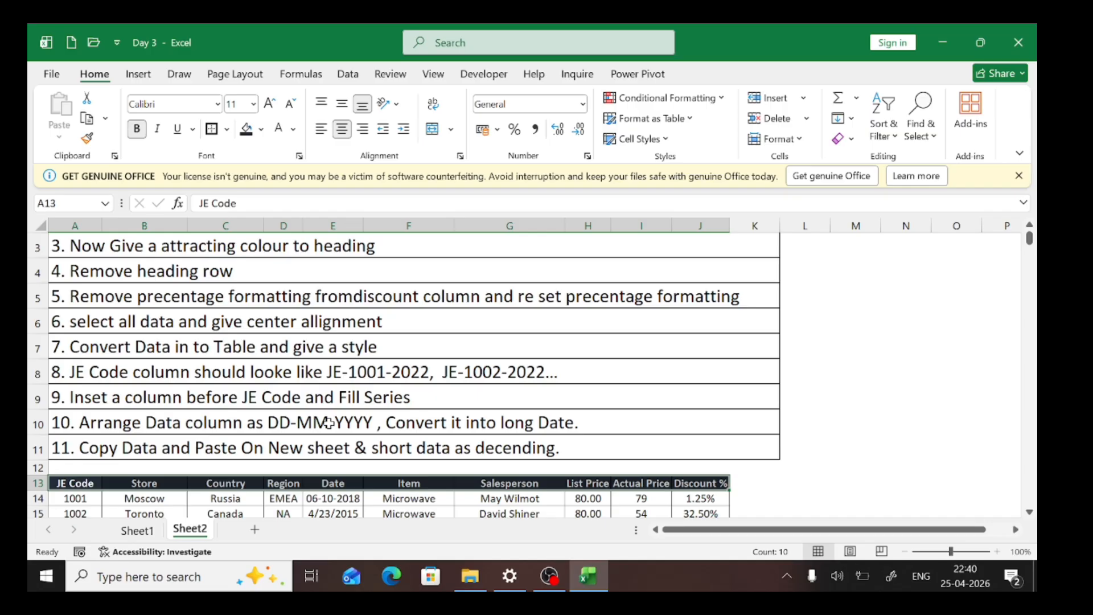
key("Down")
key("Down")
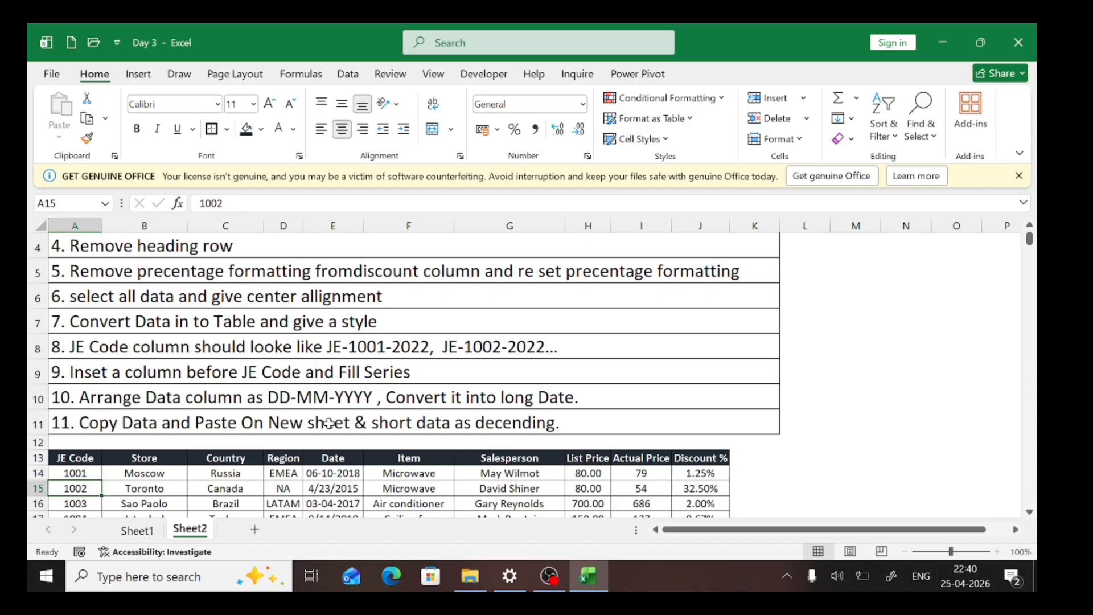
scroll(328, 423, "down", 3)
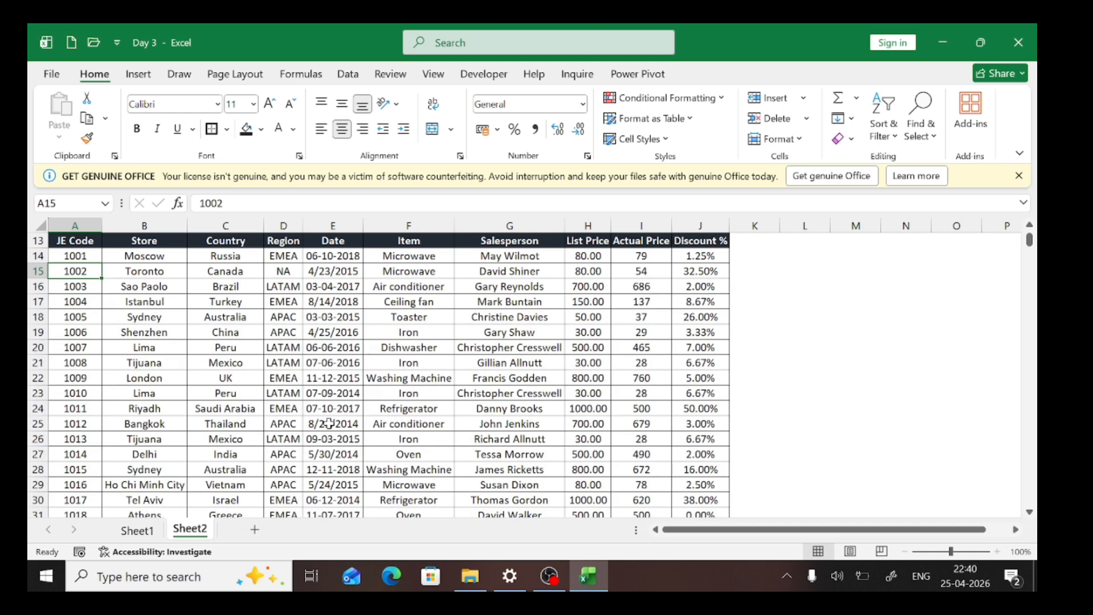
key("ctrl+a")
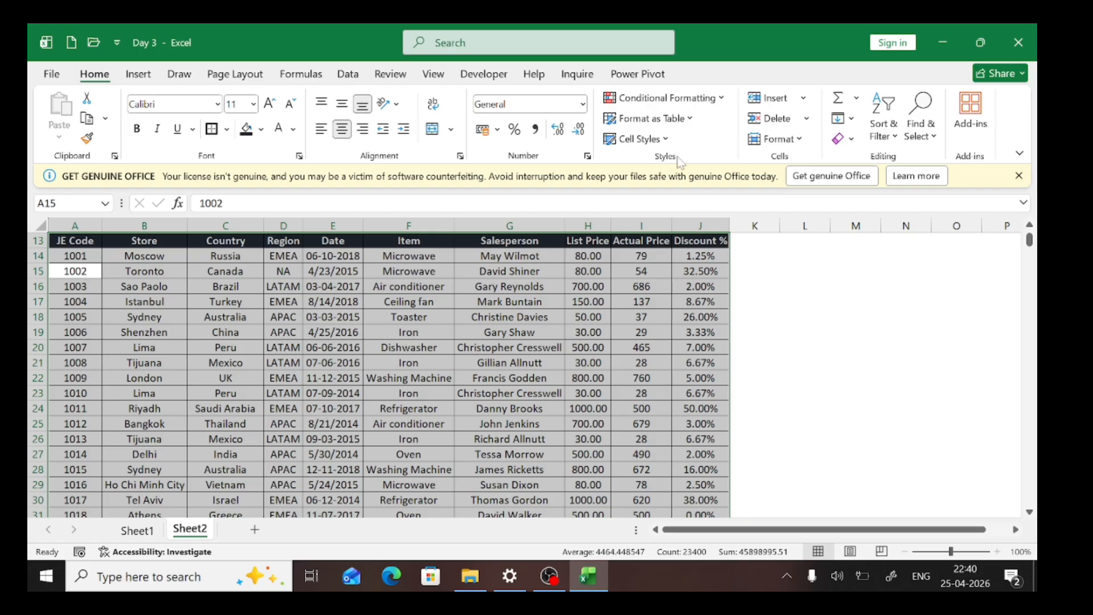
left_click(691, 118)
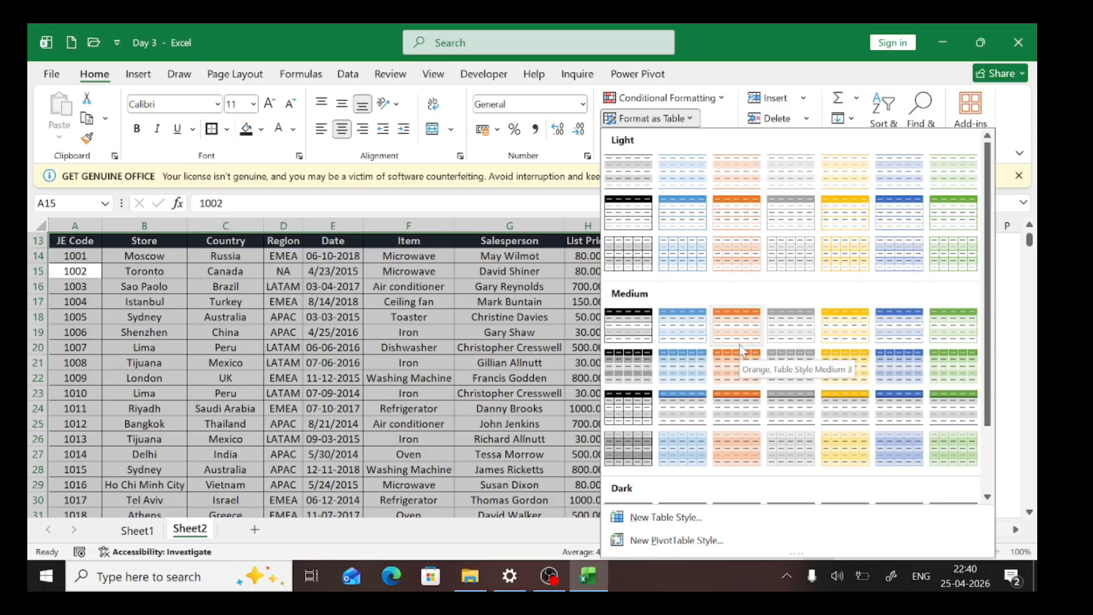
left_click(907, 332)
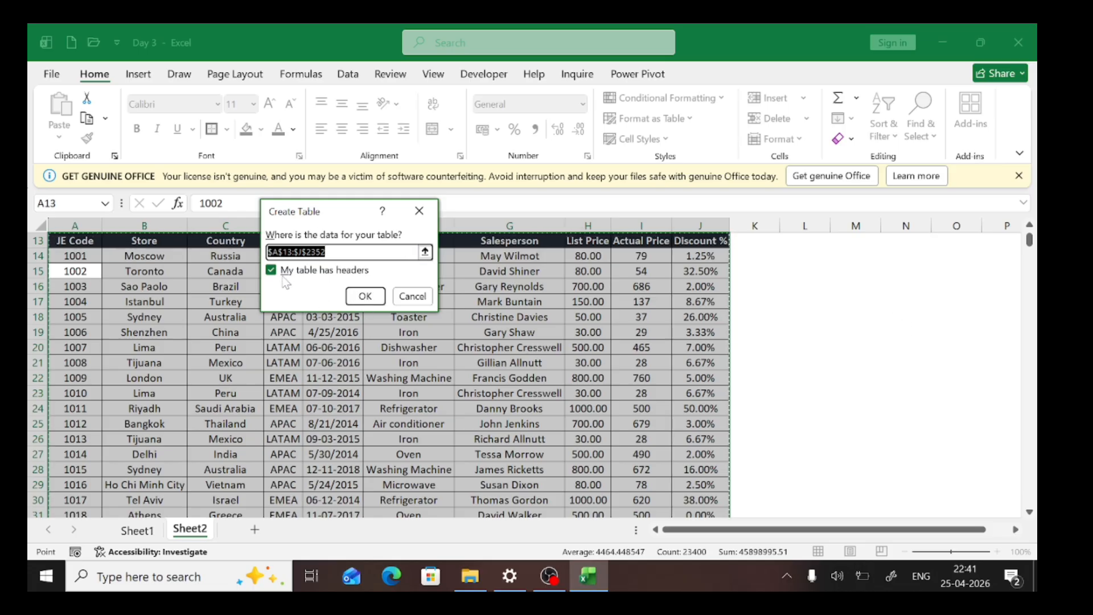
left_click(365, 296)
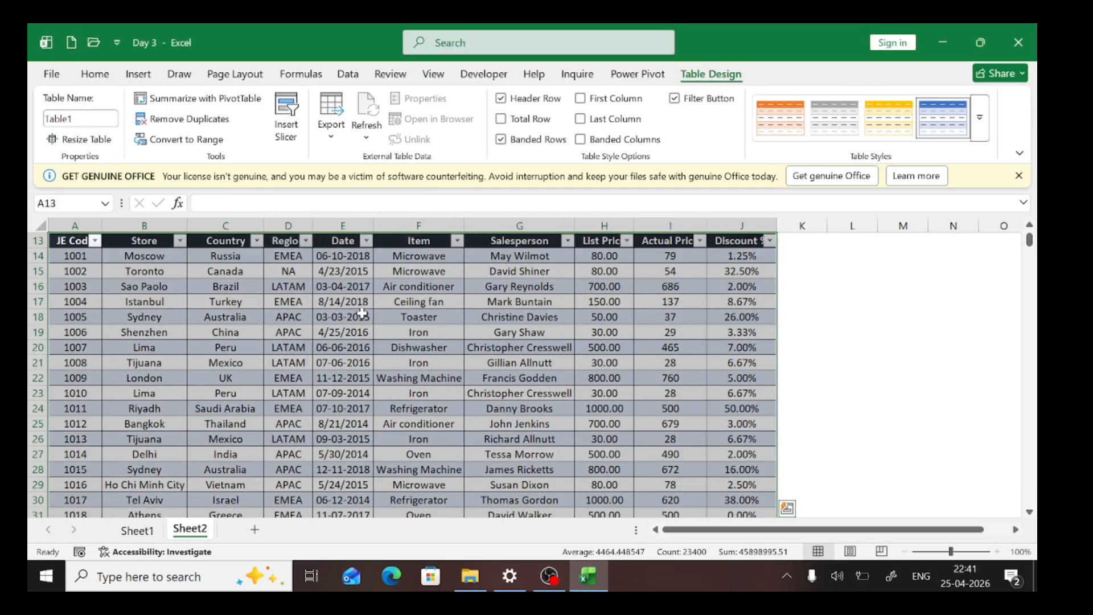
left_click(362, 313)
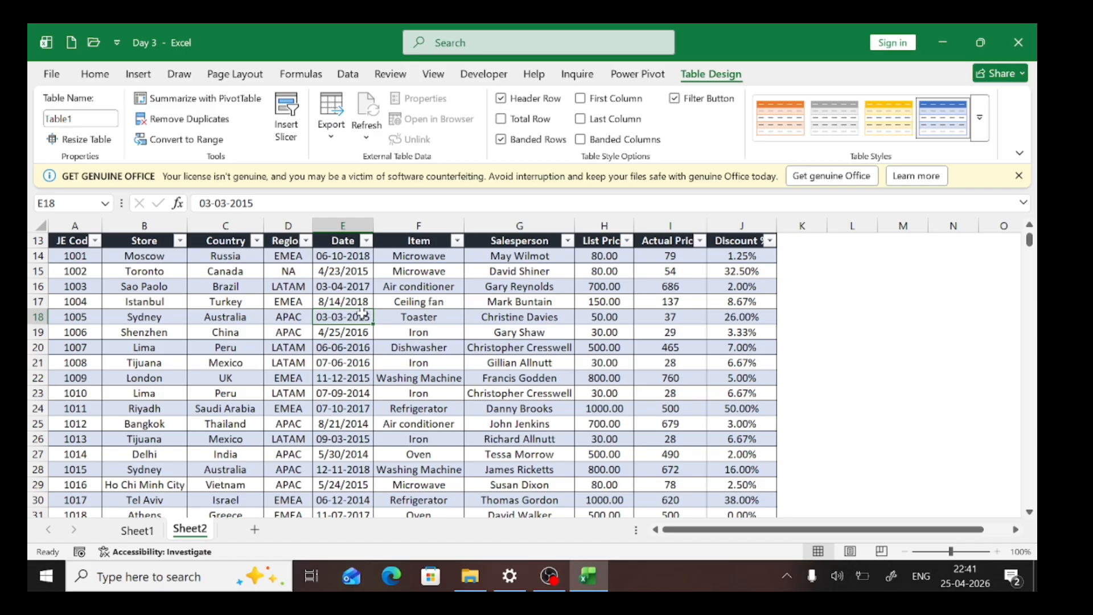
Step: Filter the table's Country column to only Russia and look through the filtered rows
left_click(256, 241)
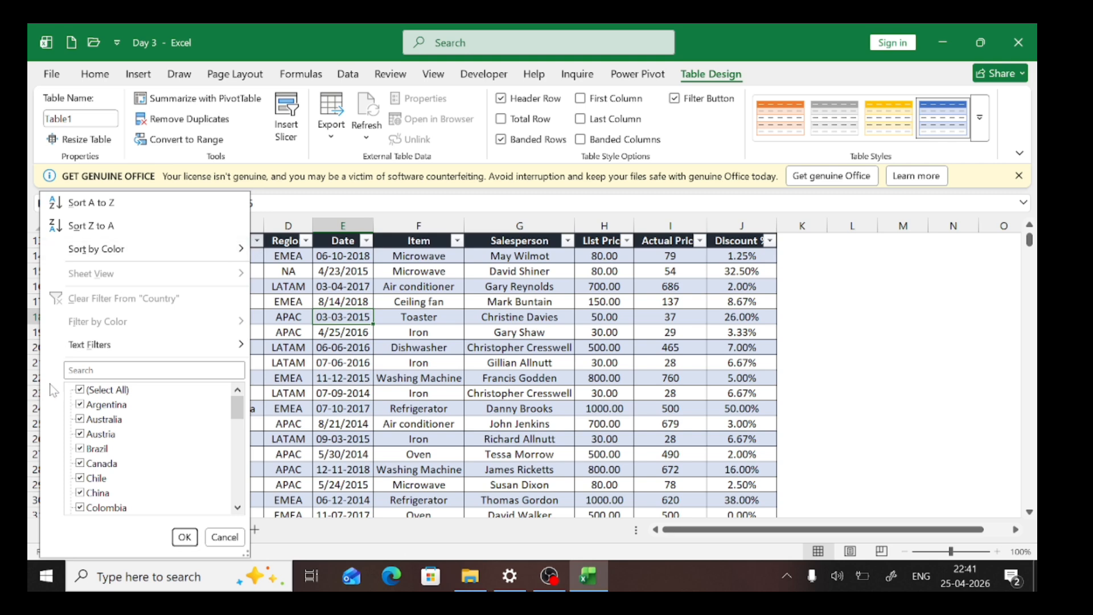
left_click(80, 390)
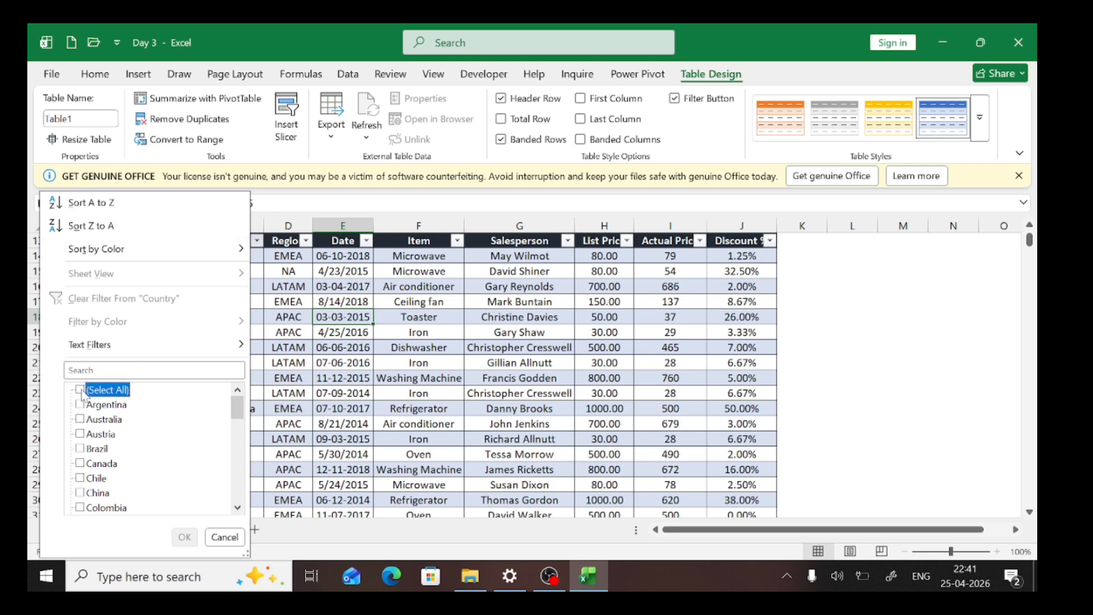
key("r")
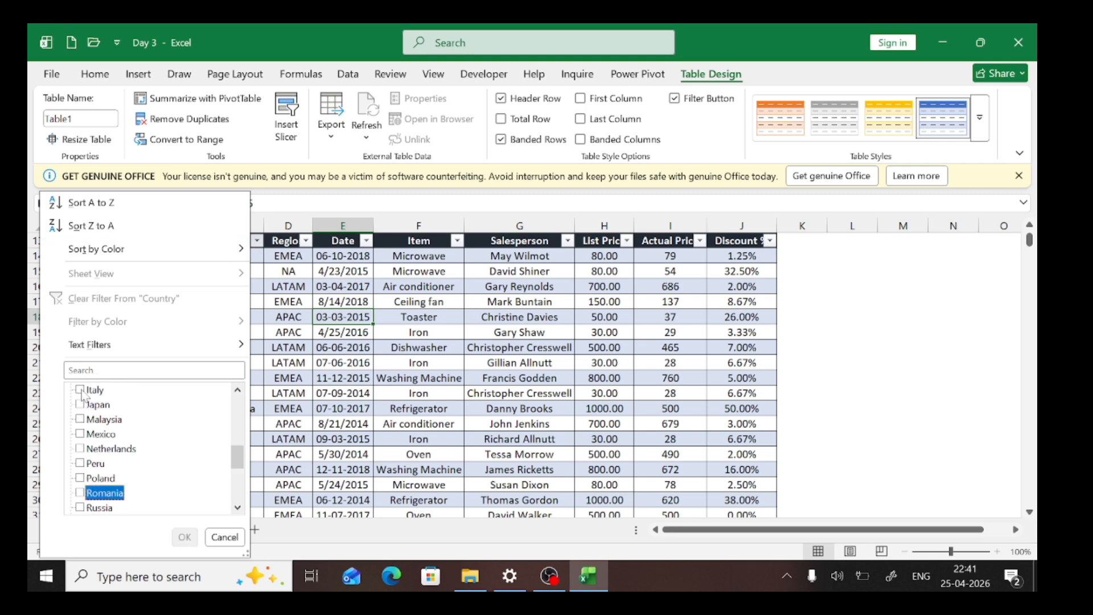
left_click(81, 509)
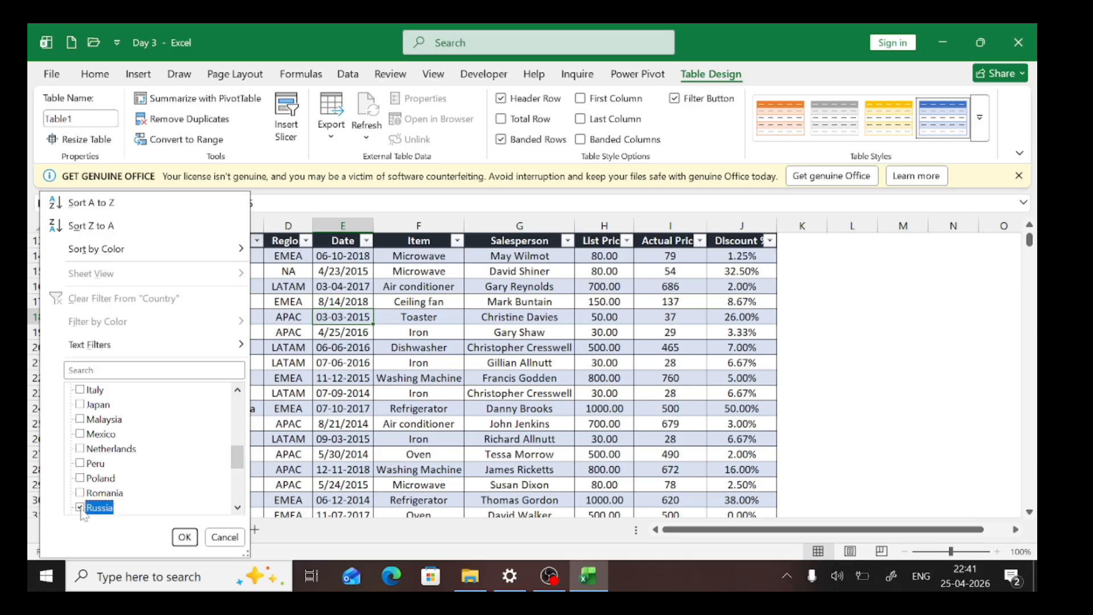
left_click(185, 537)
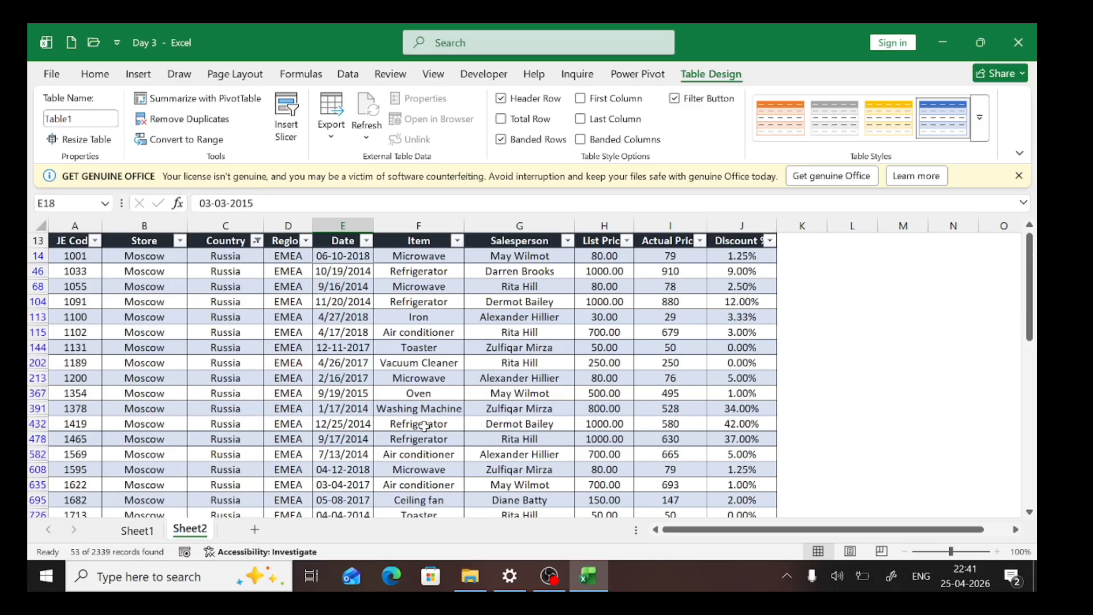
scroll(527, 428, "down", 20)
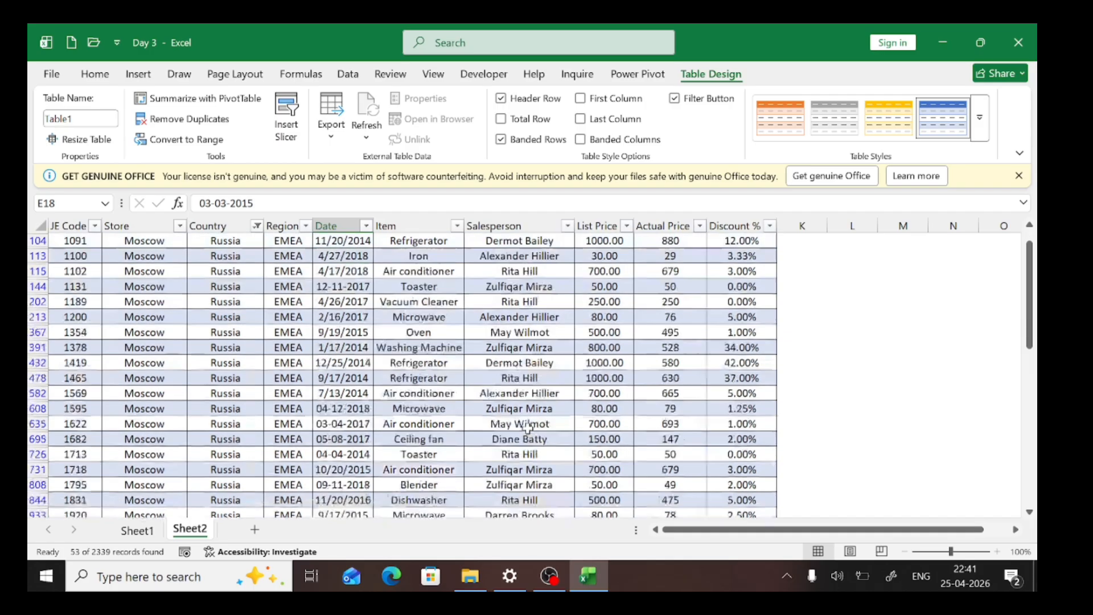
scroll(527, 428, "up", 20)
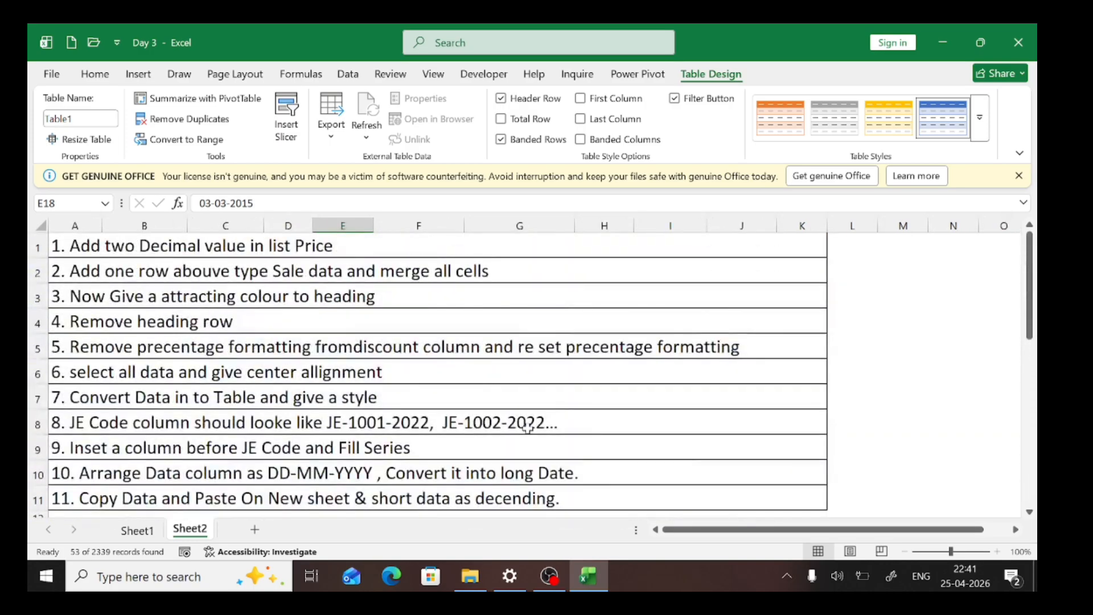
Step: Try extending the table with a QTY header in K13 beside the Discount % column, and undo the addition
scroll(527, 428, "down", 4)
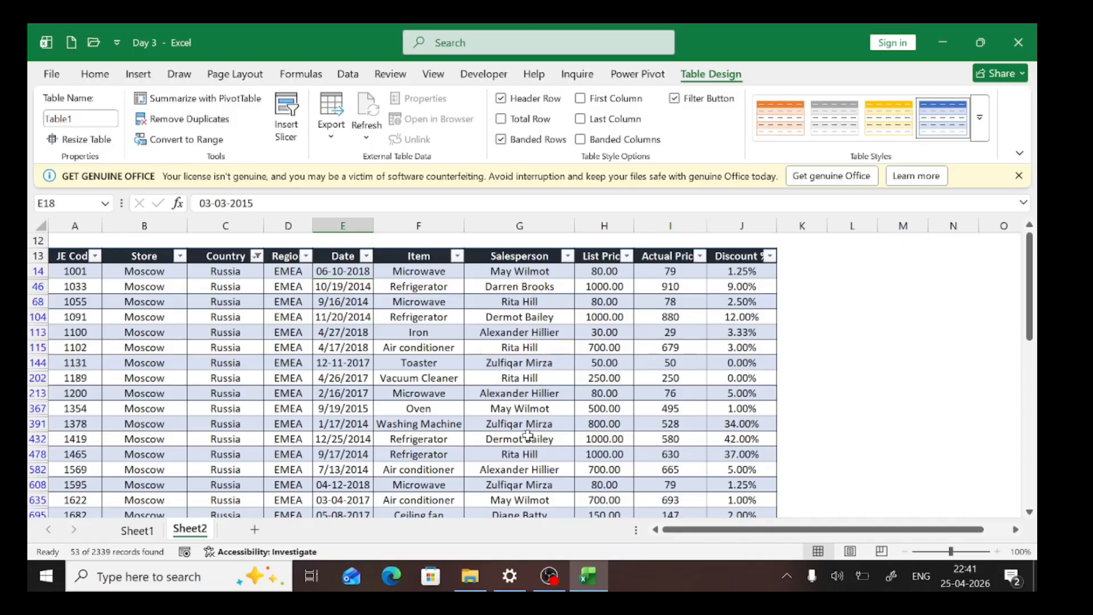
scroll(527, 436, "up", 1)
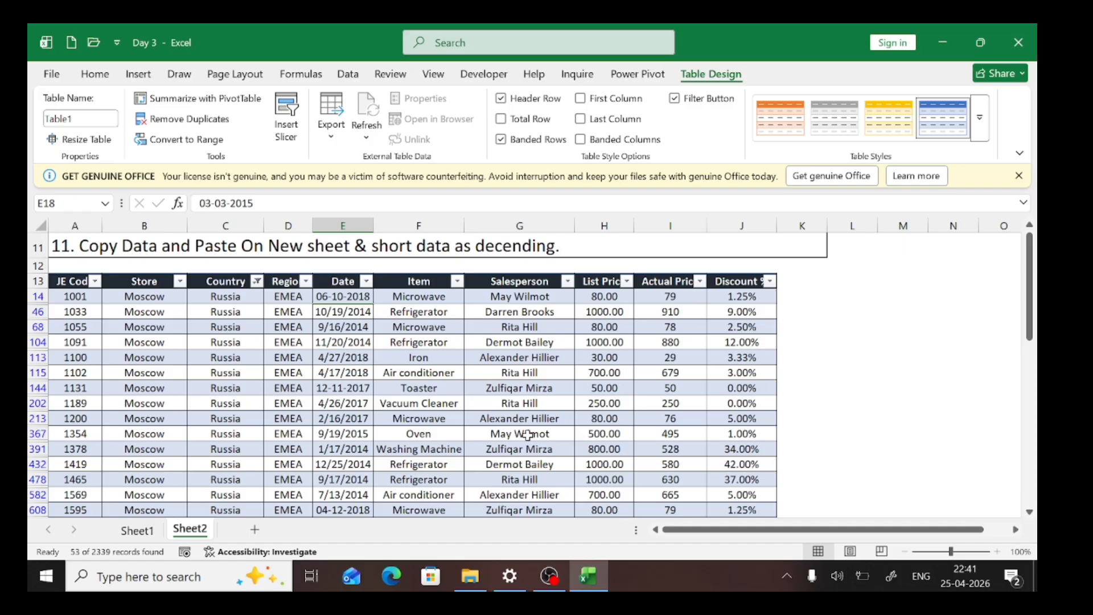
left_click(785, 283)
type("Q")
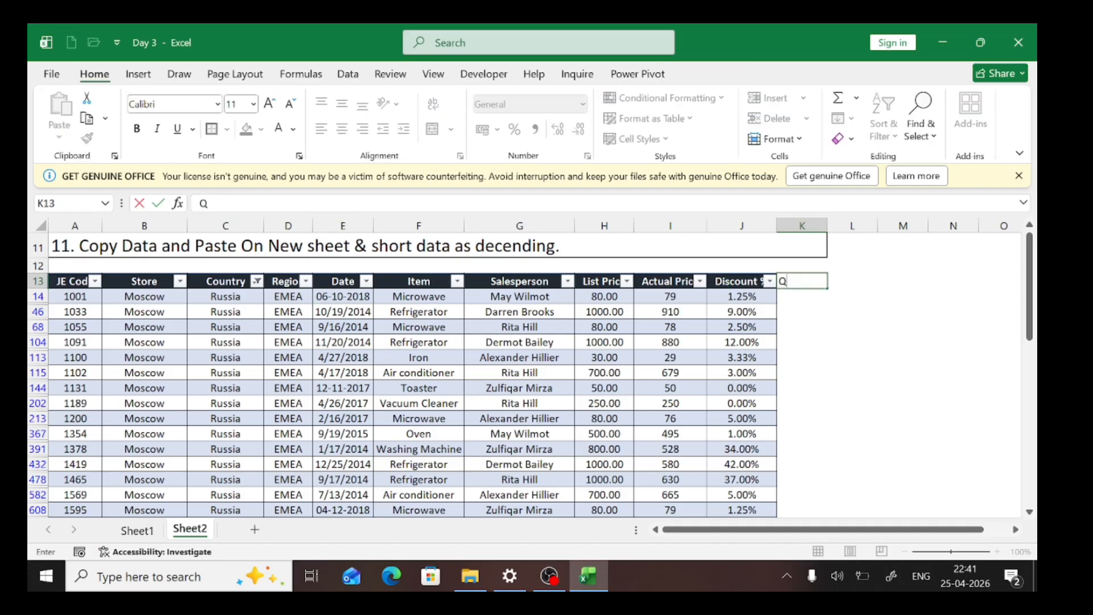
type("TY")
key("Return")
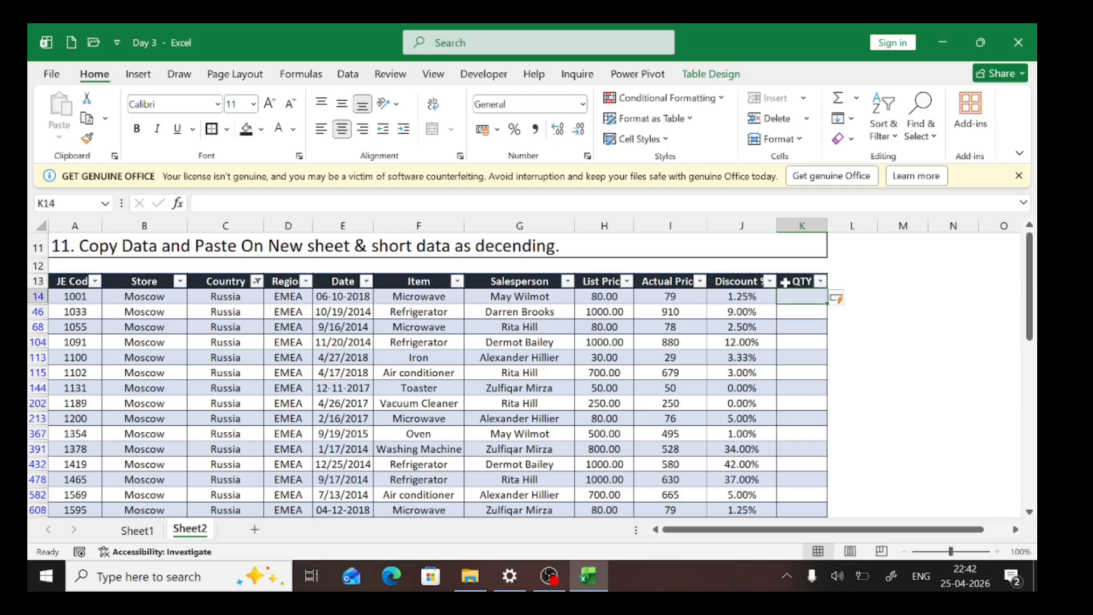
key("ctrl+z")
key("ctrl+z")
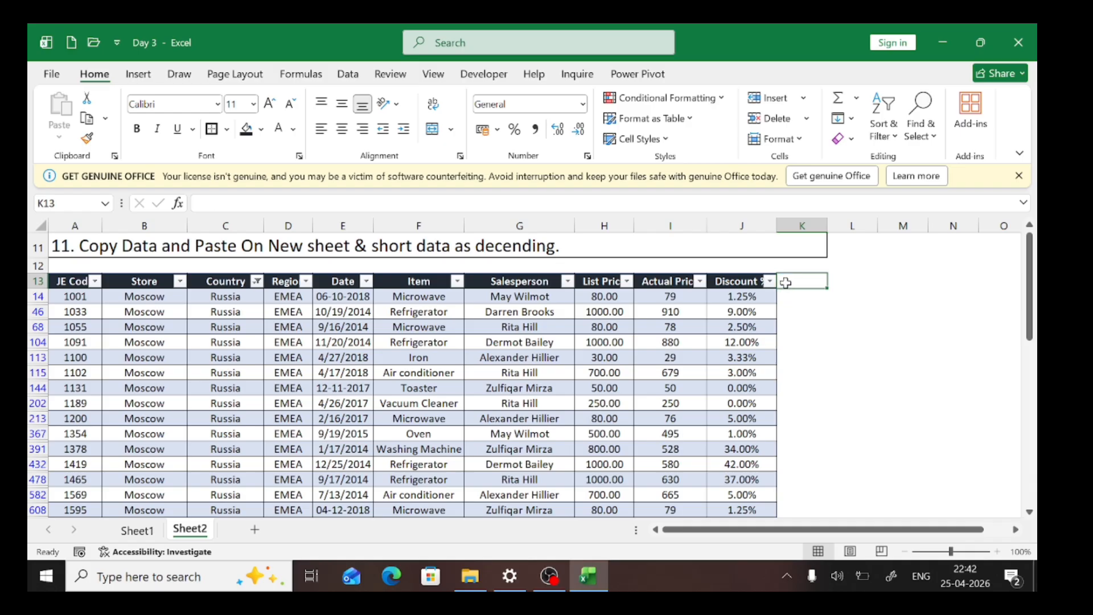
Step: Reselect all countries in the table's Country filter to show every row again
key("Up")
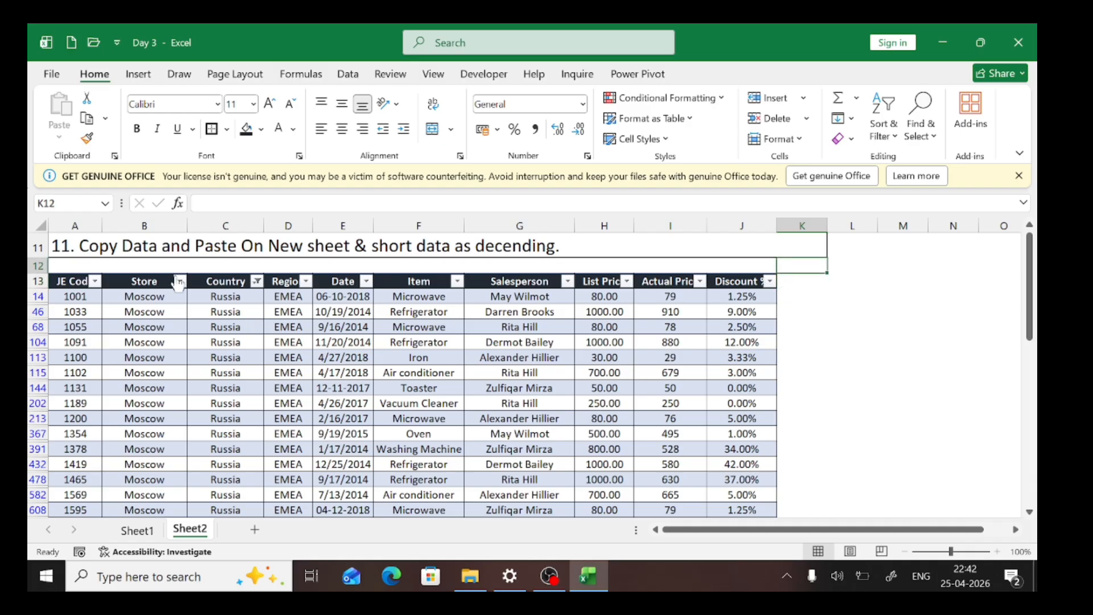
left_click(257, 281)
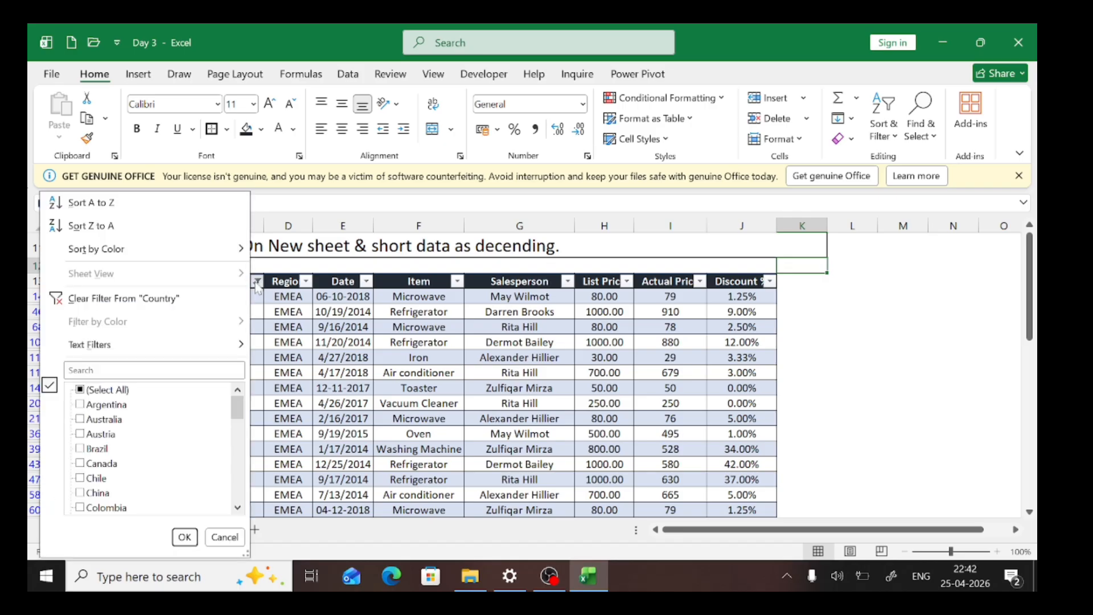
left_click(80, 390)
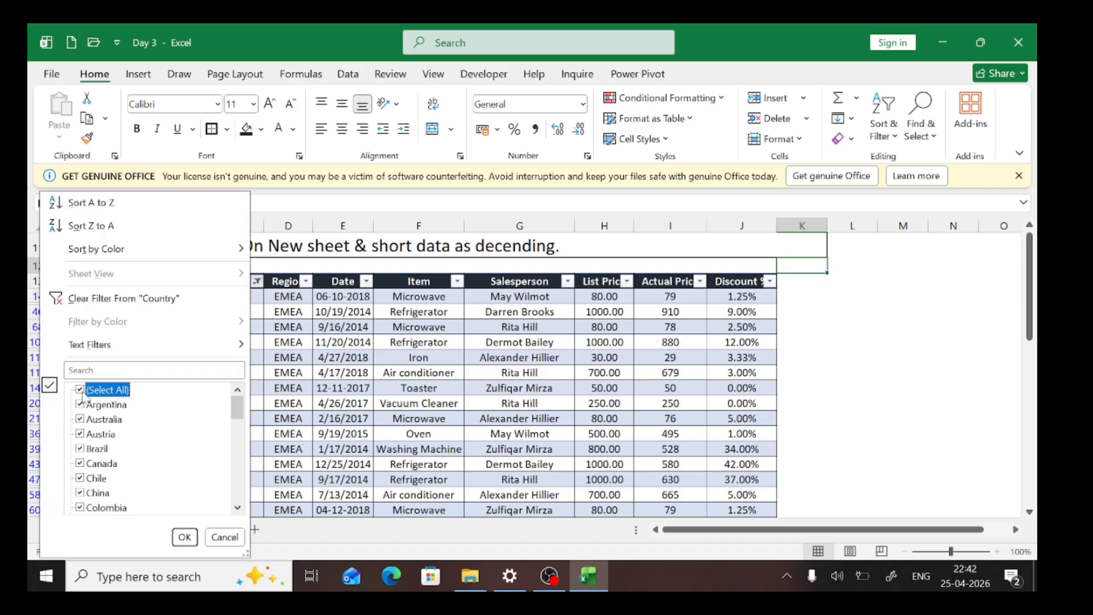
left_click(184, 537)
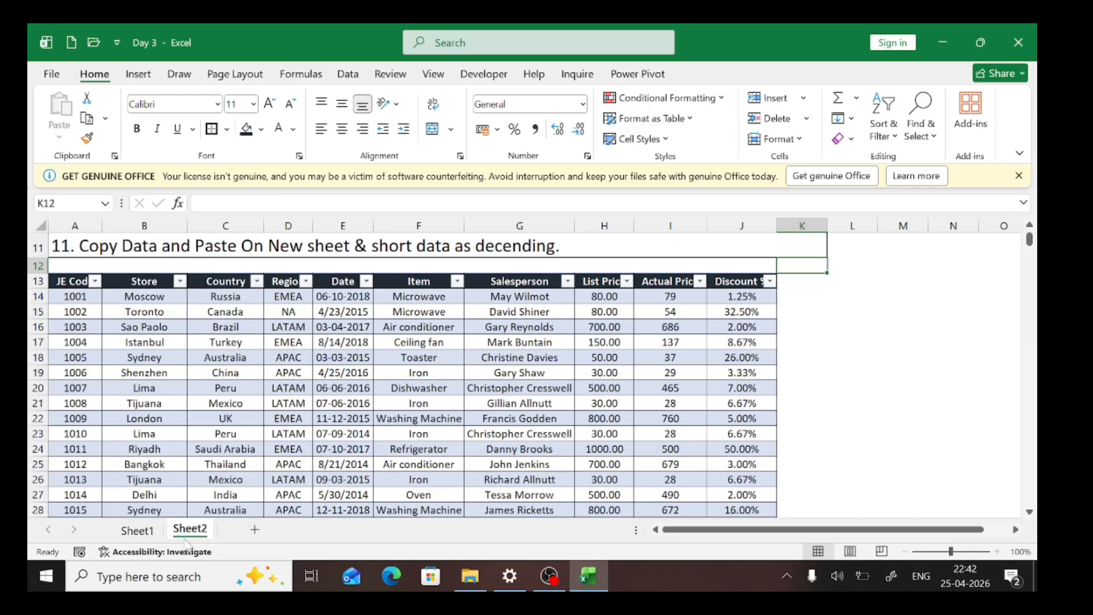
scroll(184, 538, "up", 4)
scroll(185, 539, "down", 4)
Step: Sort the table by the Country column from A to Z and look through the sorted rows
left_click(238, 282)
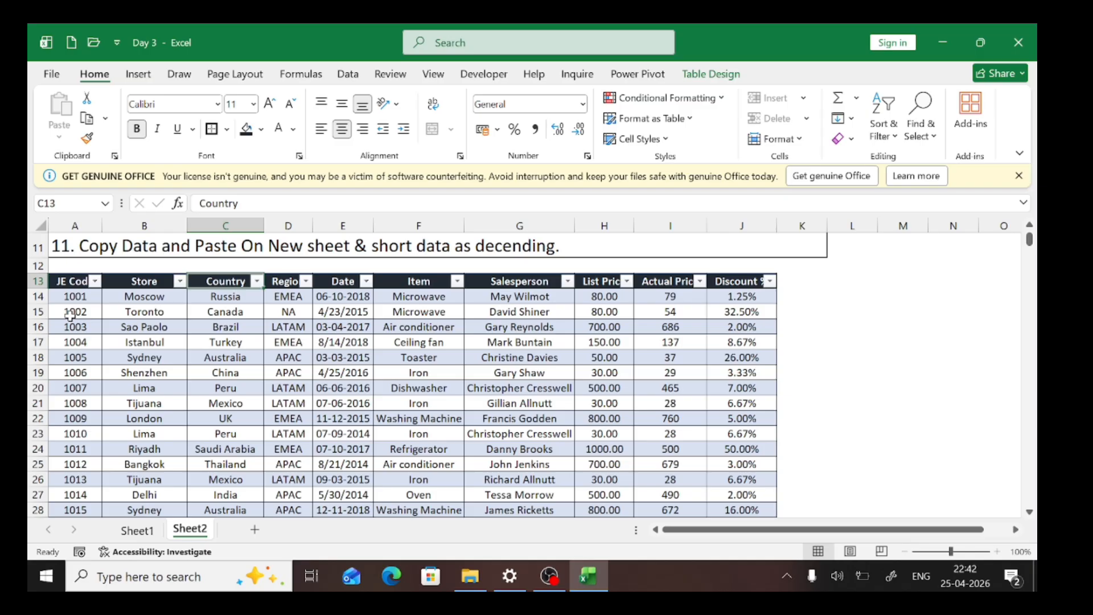
scroll(69, 316, "up", 3)
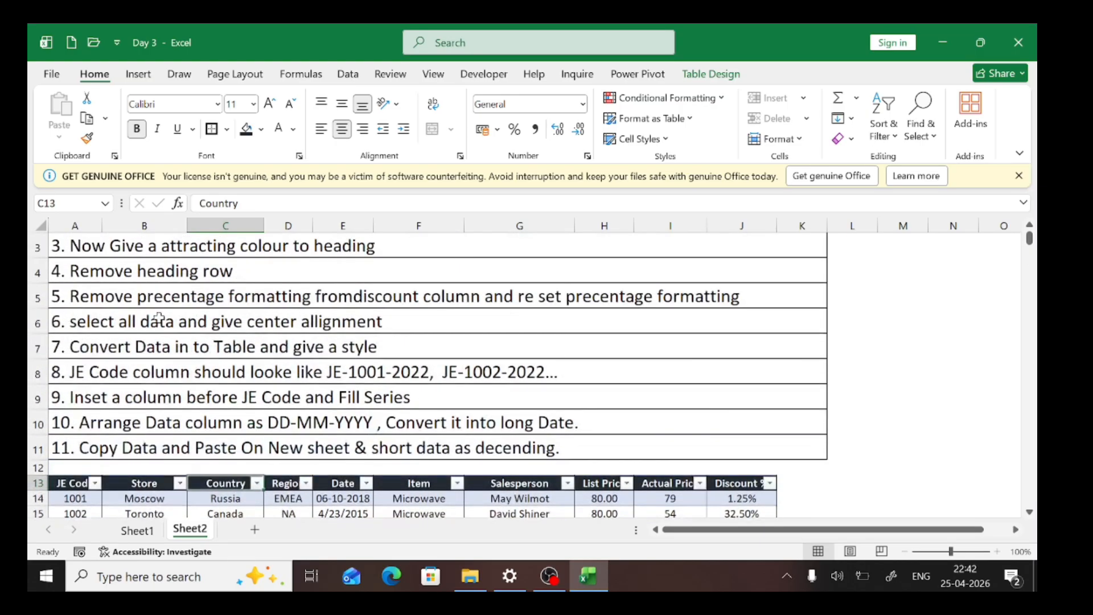
scroll(176, 367, "down", 3)
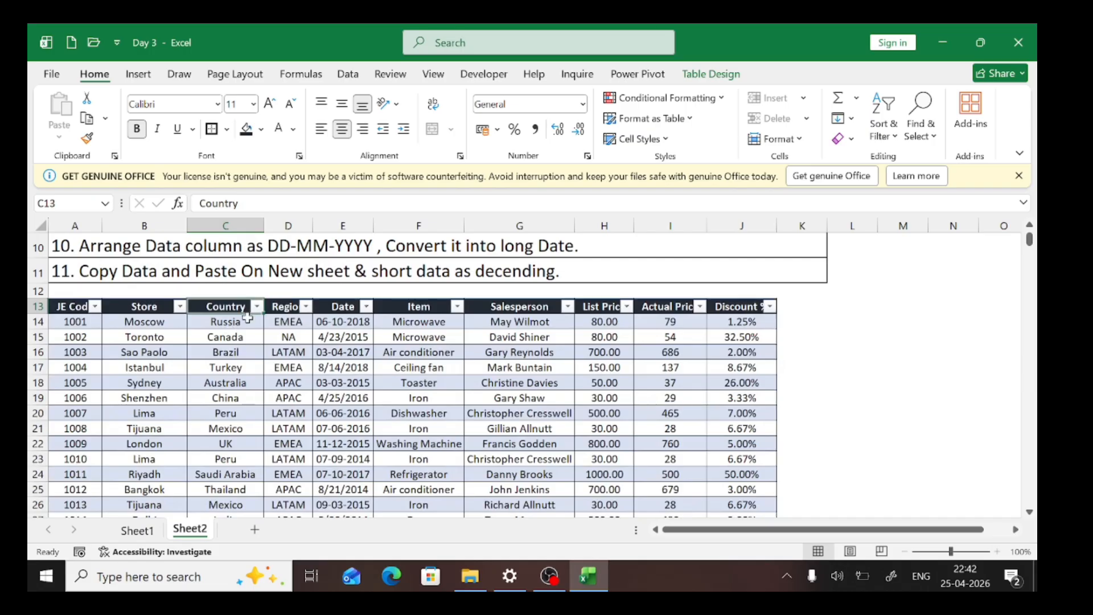
left_click(259, 310)
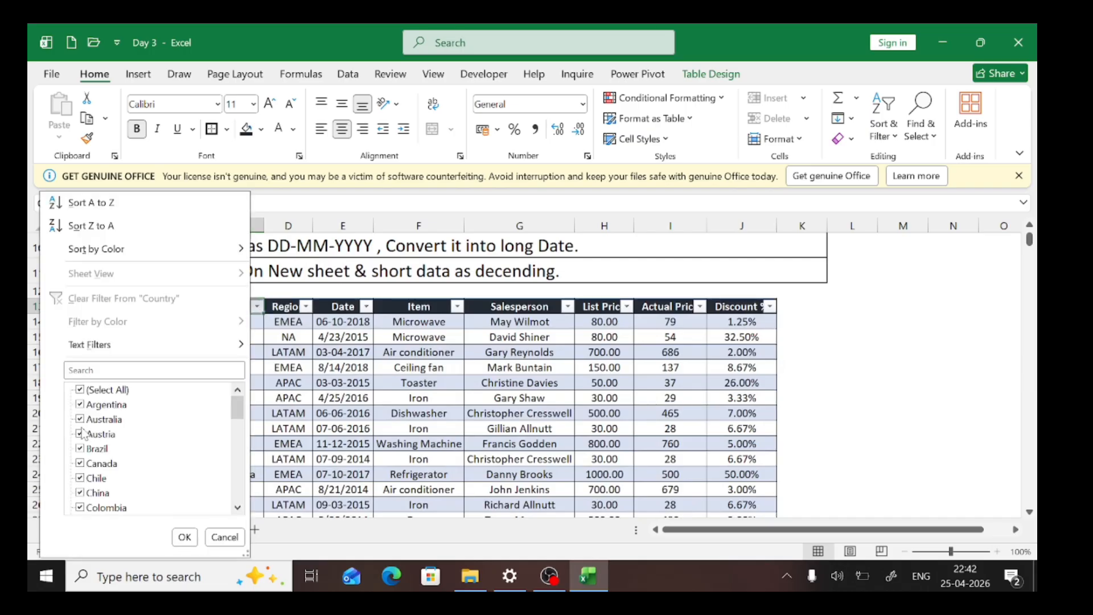
left_click(108, 211)
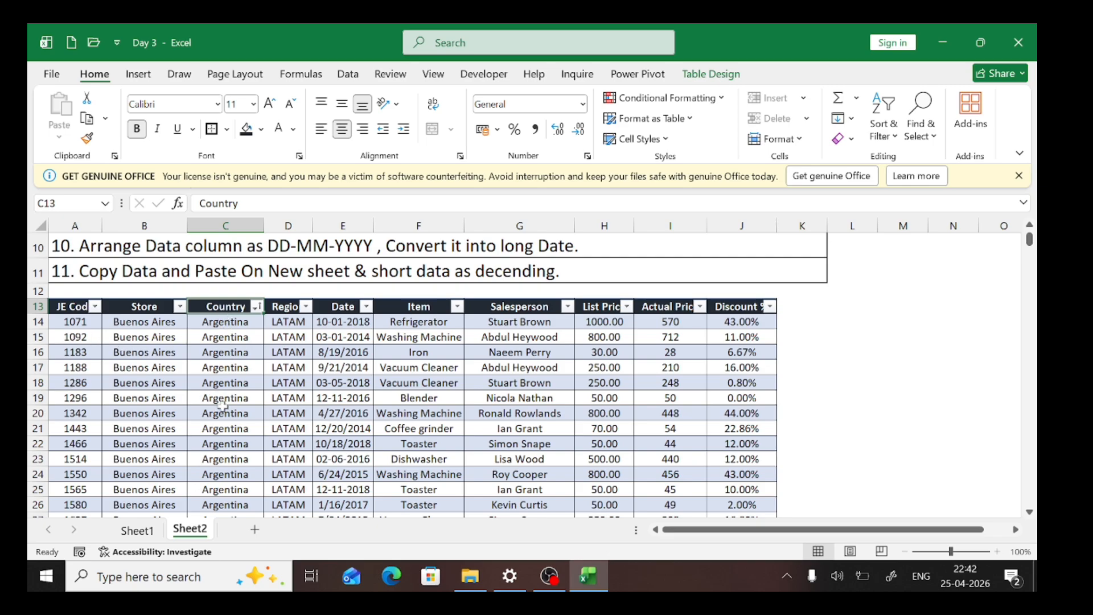
scroll(224, 408, "down", 20)
scroll(223, 408, "down", 9)
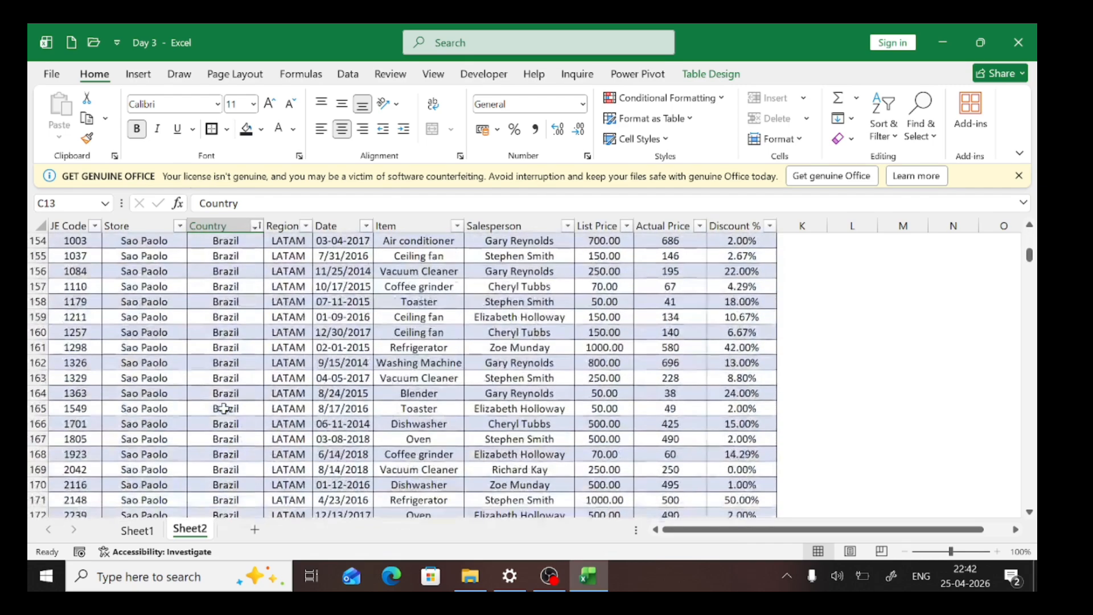
Step: Undo the table's Country sort
left_click(224, 408)
right_click(223, 408)
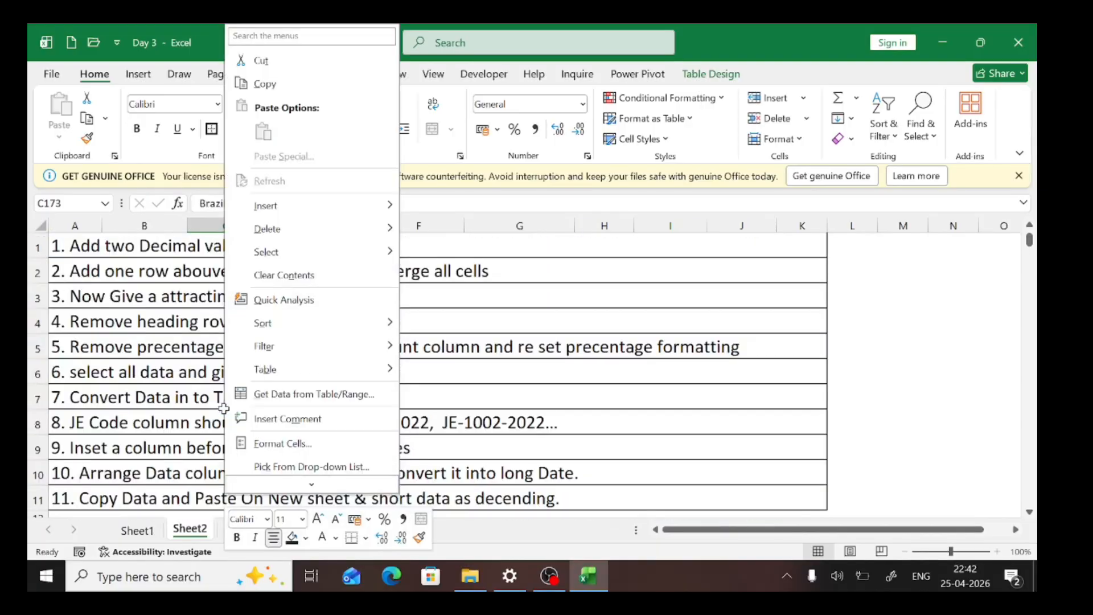
left_click(124, 462)
scroll(124, 463, "down", 6)
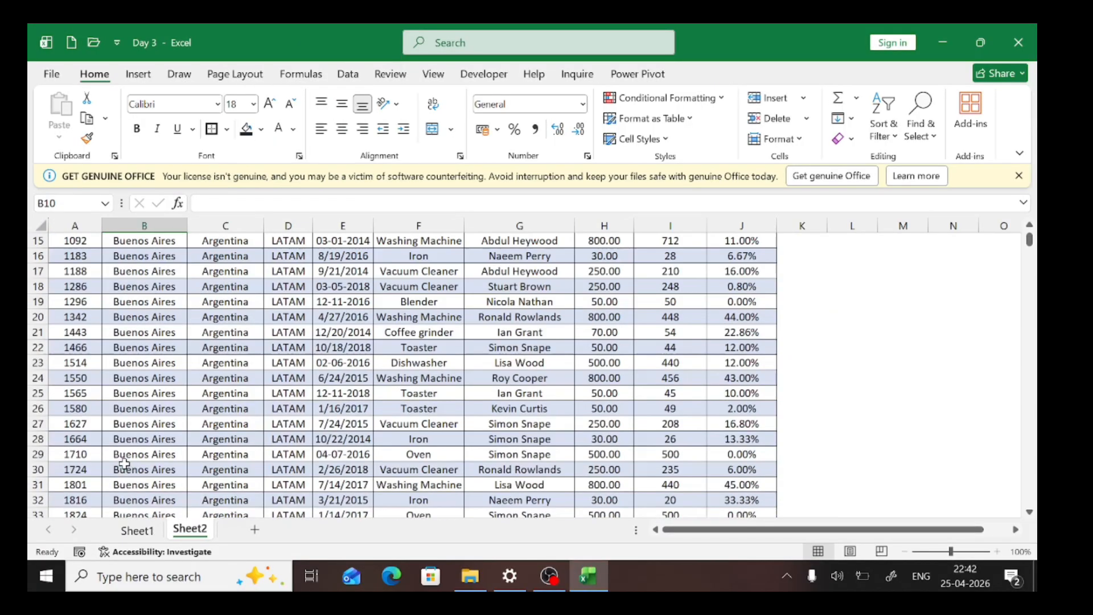
key("ctrl+a")
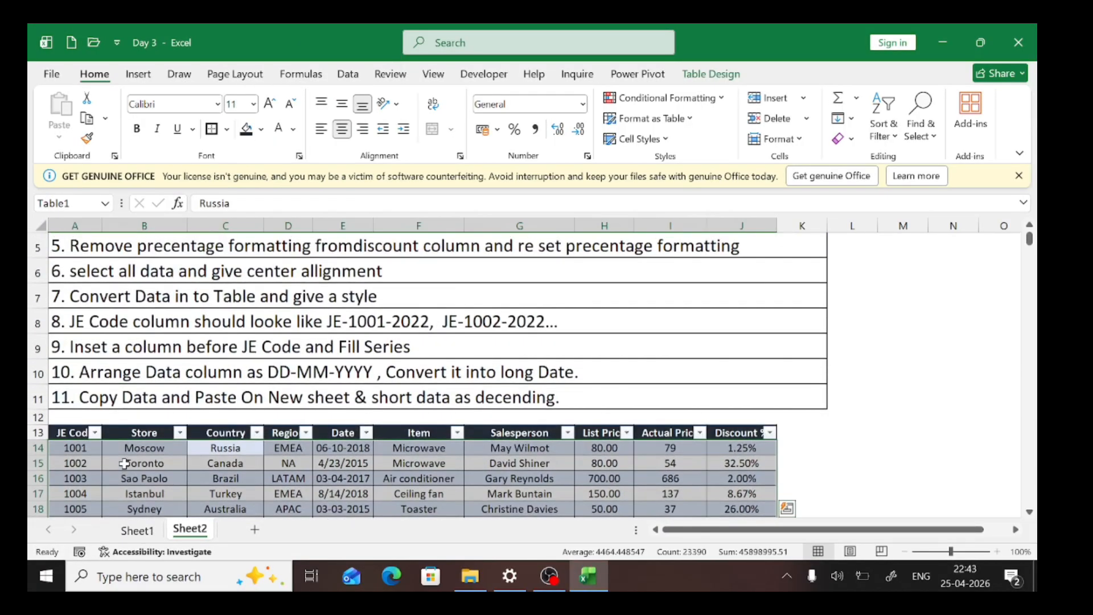
Step: Apply the custom number format "JE-"0000"-2022" to all values in the table's JE Code column
scroll(124, 463, "down", 2)
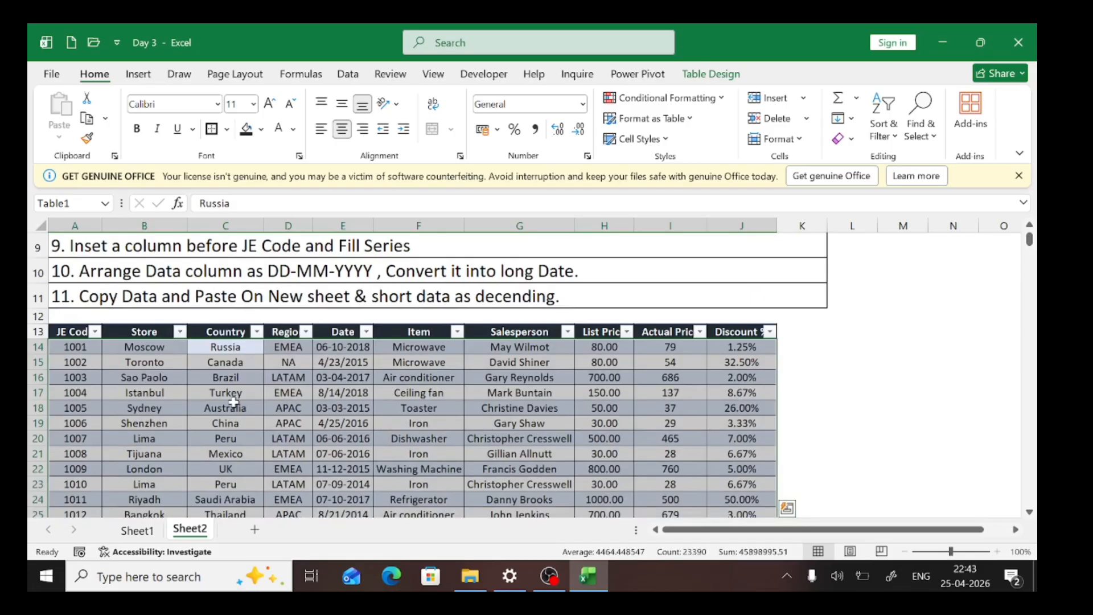
scroll(233, 402, "up", 2)
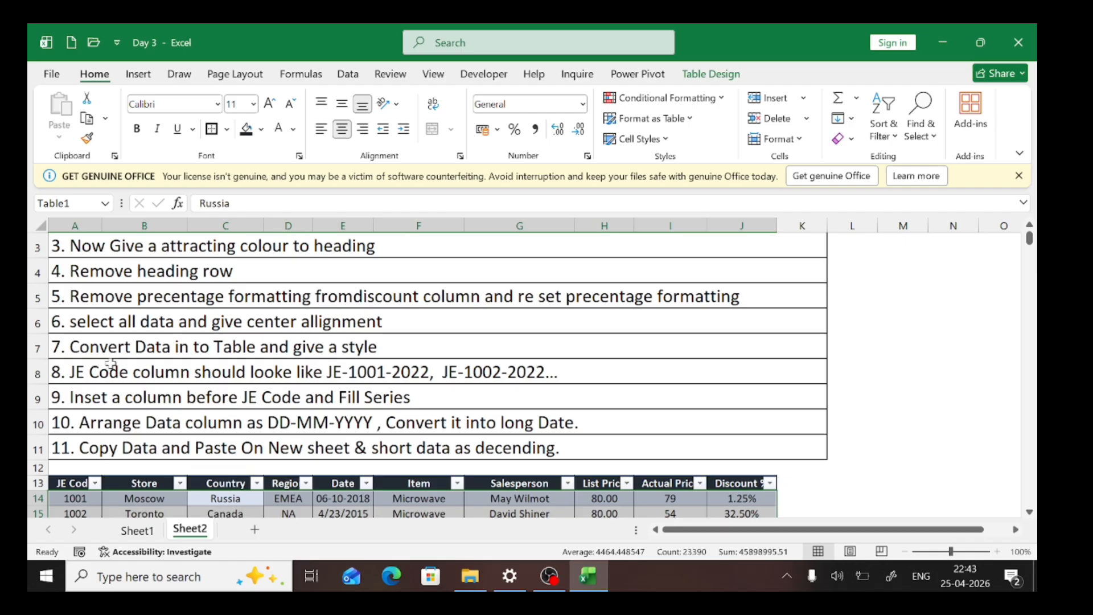
scroll(111, 364, "down", 2)
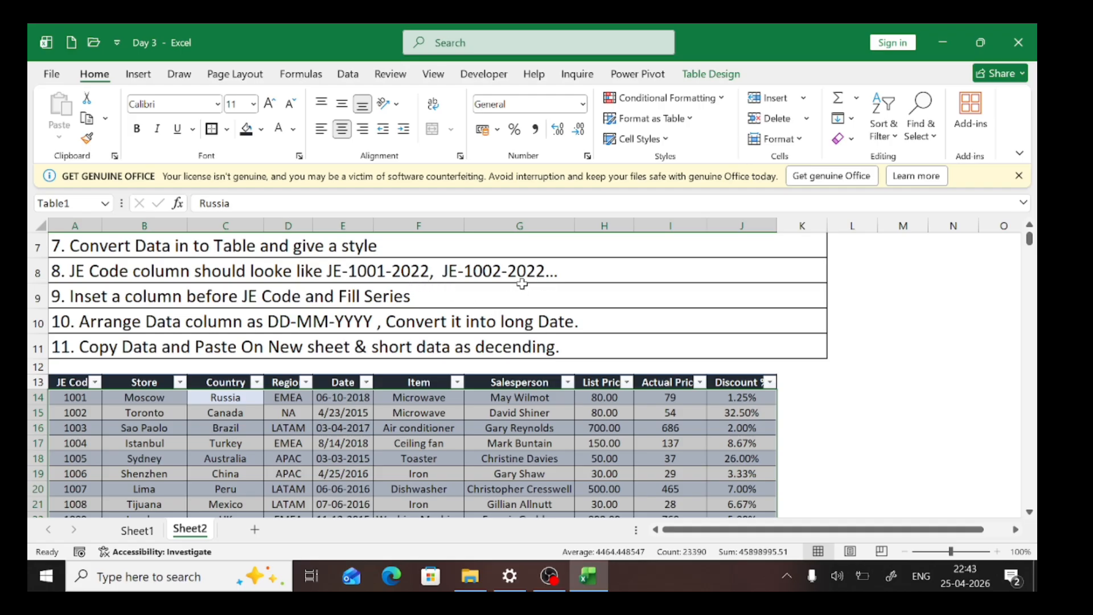
left_click(80, 400)
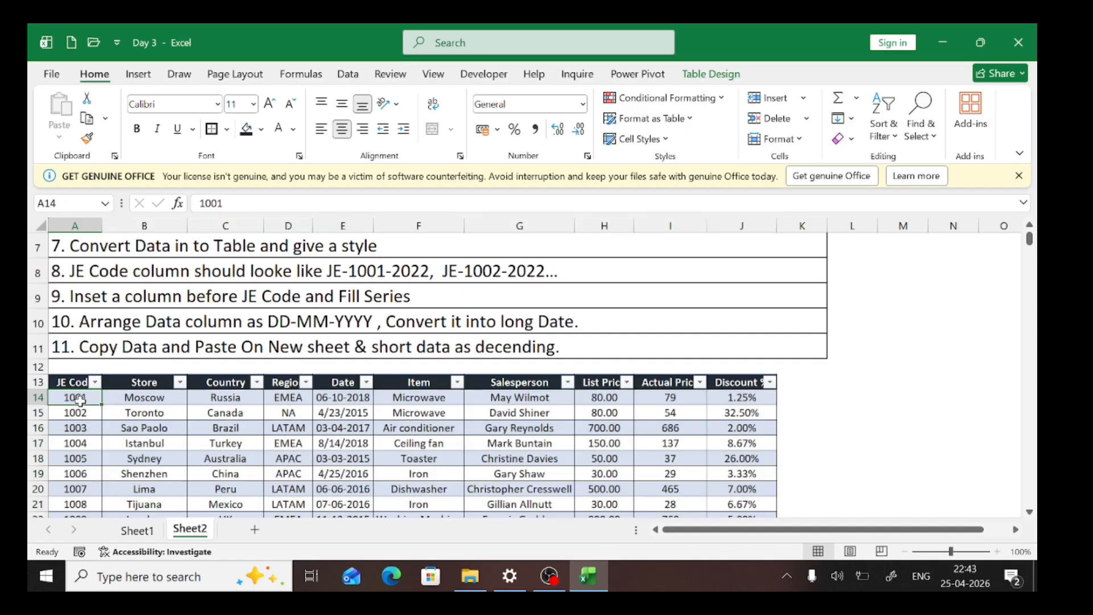
key("ctrl+shift+Down")
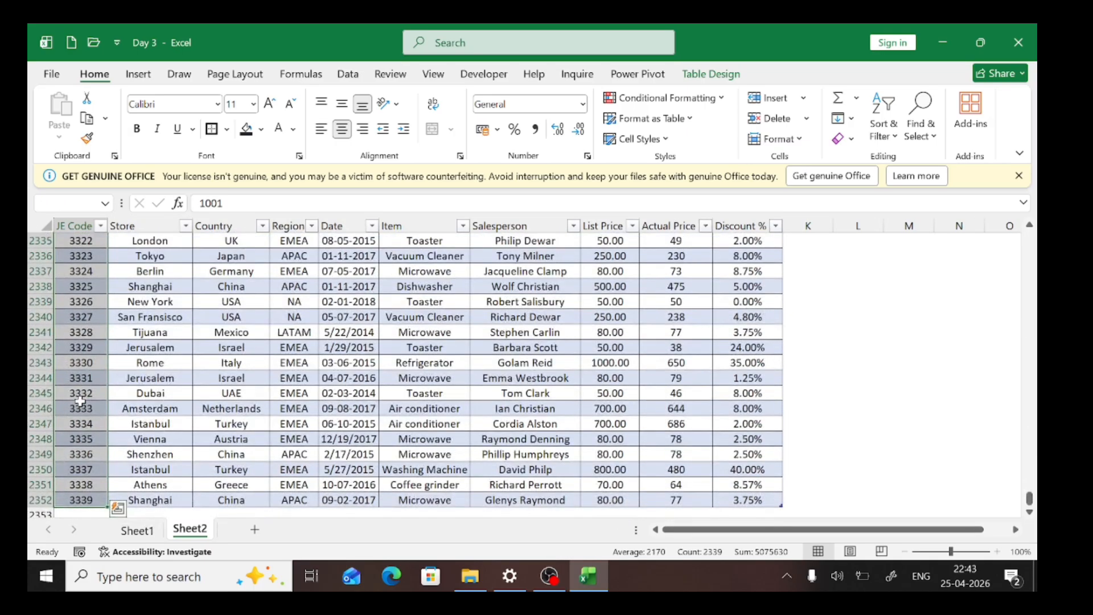
left_click(587, 156)
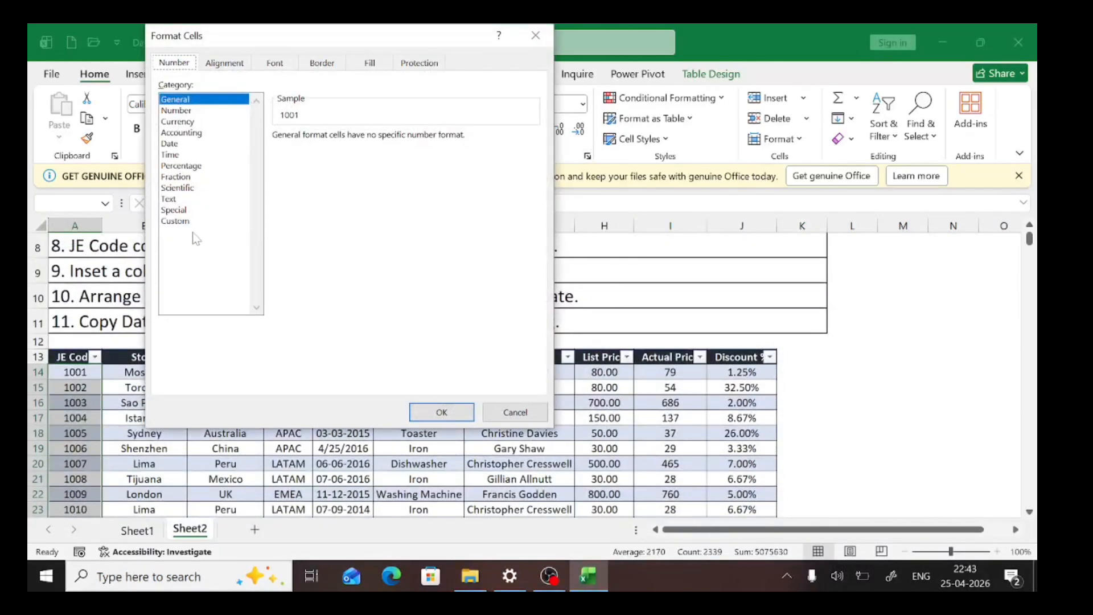
left_click(181, 223)
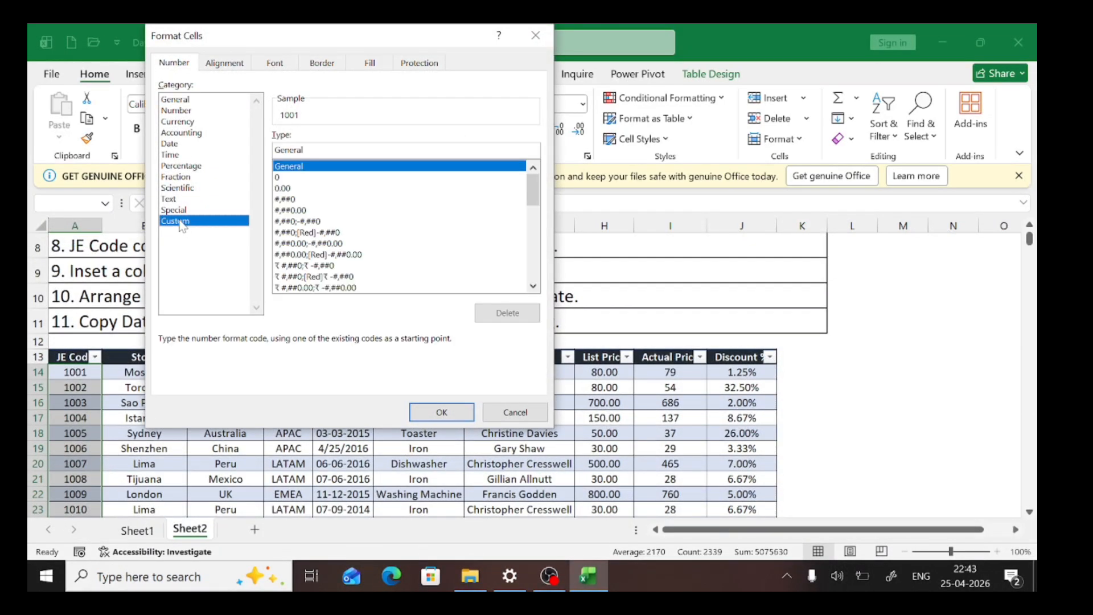
double_click(288, 149)
left_click_drag(273, 44, 554, 55)
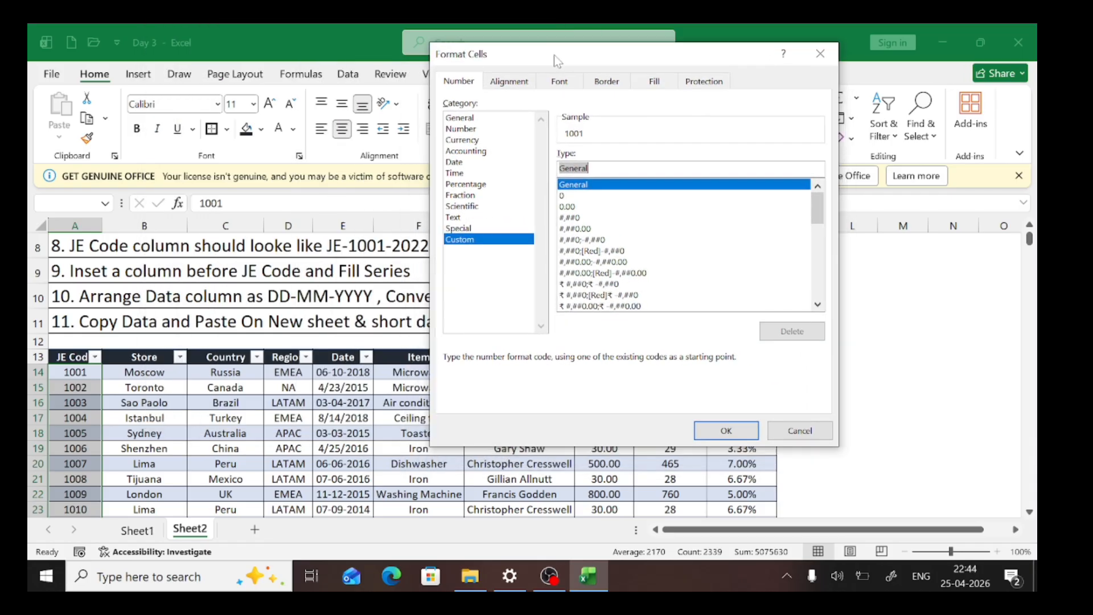
type("\"")
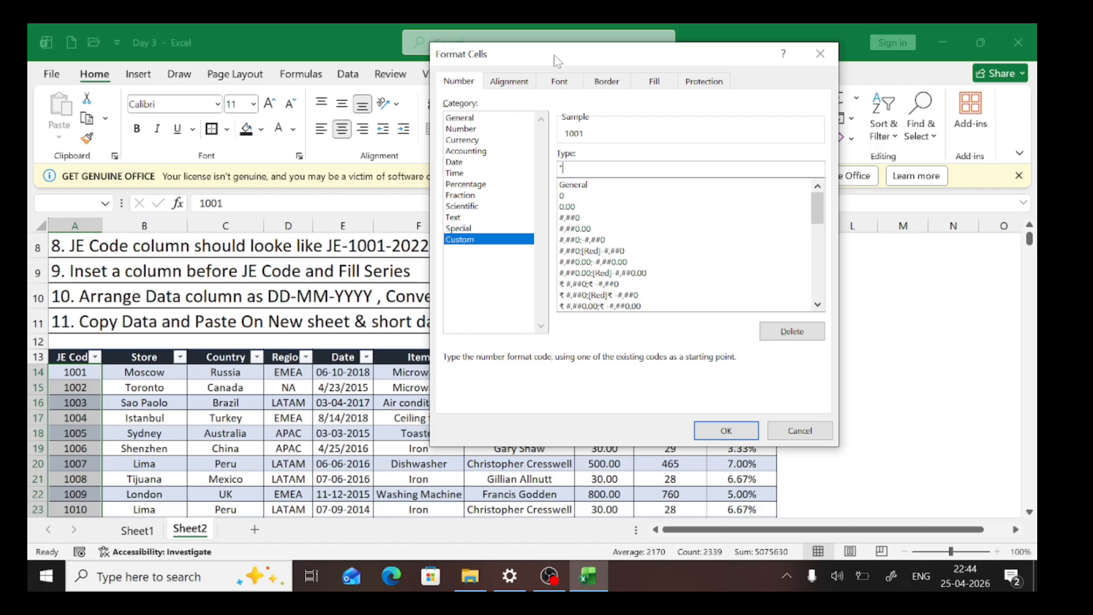
type("Je")
key("BackSpace")
key("BackSpace")
type("JE-\"0000\"-2002")
key("BackSpace")
key("BackSpace")
type("22\"")
key("Return")
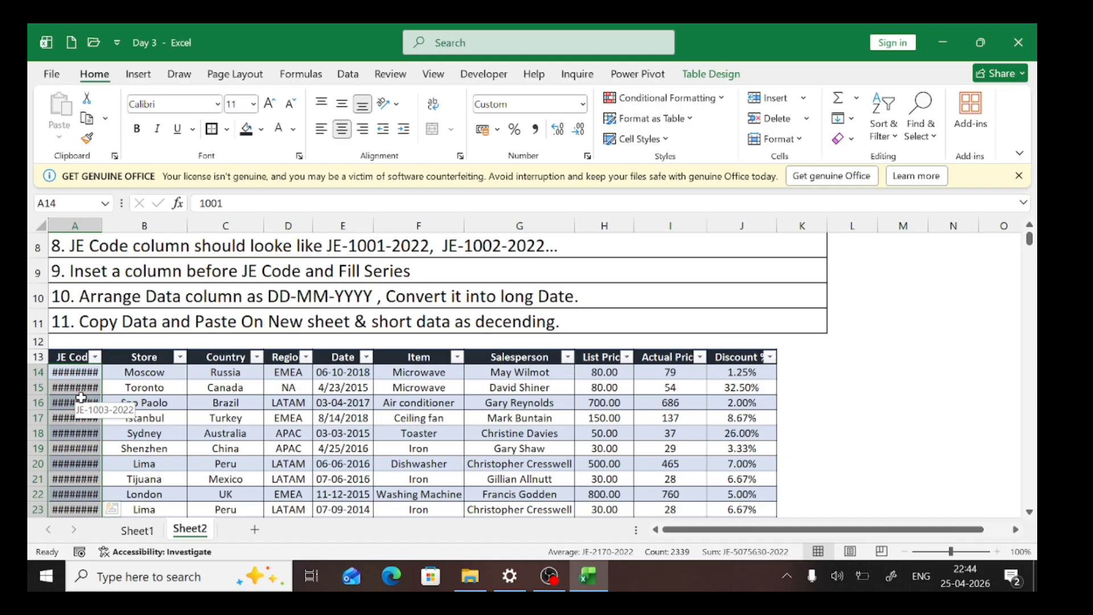
Step: Resize column A to be just wide enough for the full JE codes
double_click(102, 225)
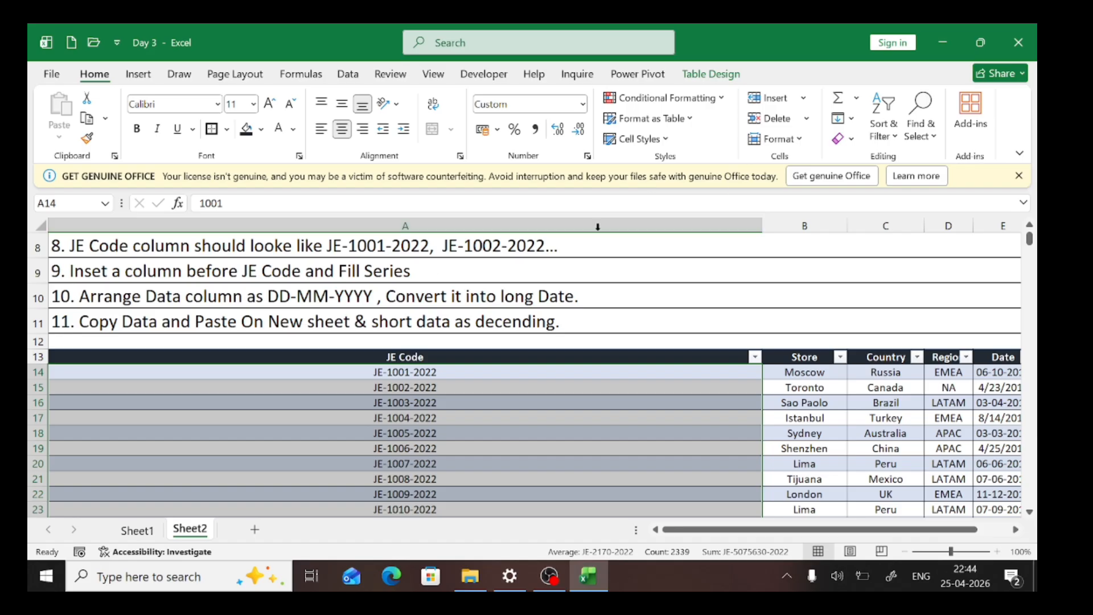
left_click_drag(756, 229, 129, 245)
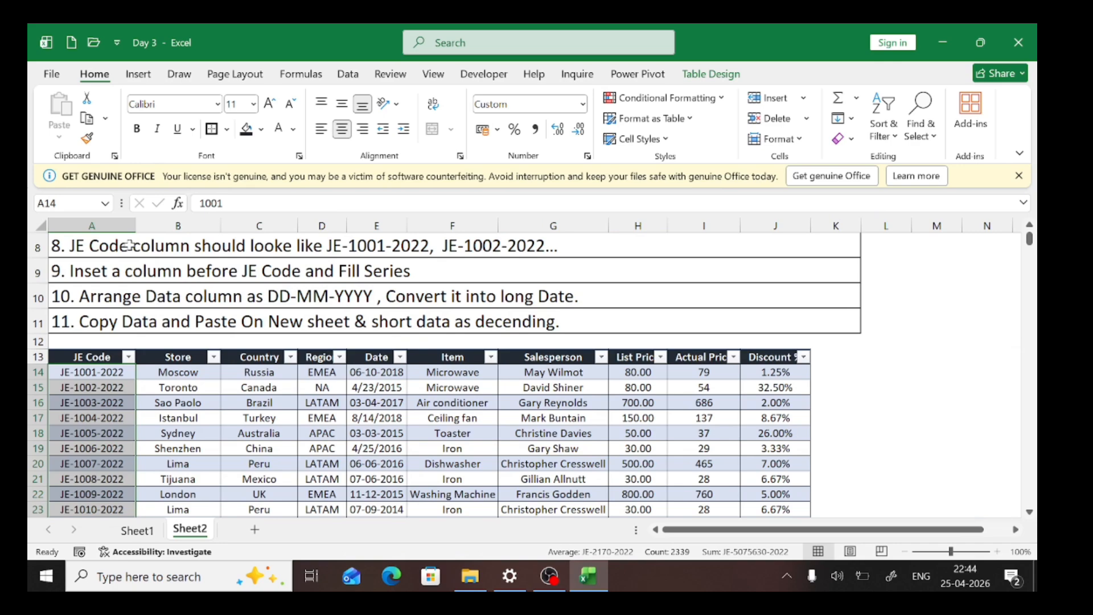
Step: Examine the formatted codes down the JE Code column to its last row, and return to the first code
key("Up")
key("Down")
key("Down")
key("Down")
key("Down")
key("Down")
key("Down")
key("Down")
key("Down")
key("Down")
key("Down")
key("Down")
key("Down")
key("Down")
key("Down")
key("Down")
key("Down")
key("Down")
key("Down")
key("Down")
key("Down")
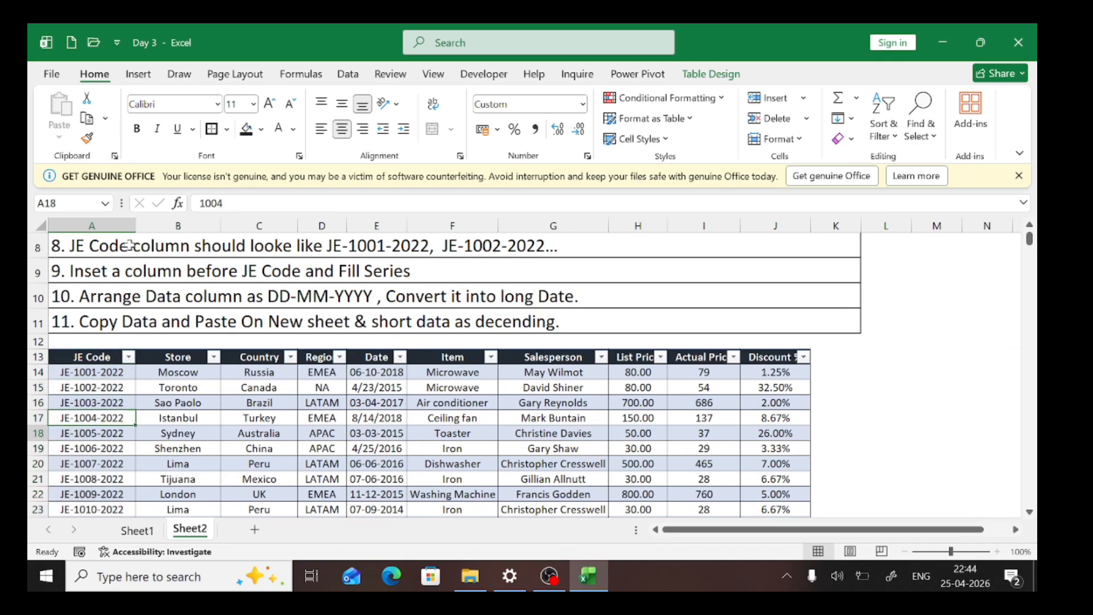
key("Down")
key("Down")
key("Down")
key("Down")
key("Down")
key("Down")
key("Down")
key("Down")
key("Down")
key("Down")
key("Down")
key("Down")
key("Down")
key("Down")
key("Down")
key("Down")
key("Down")
key("Down")
key("Down")
key("Down")
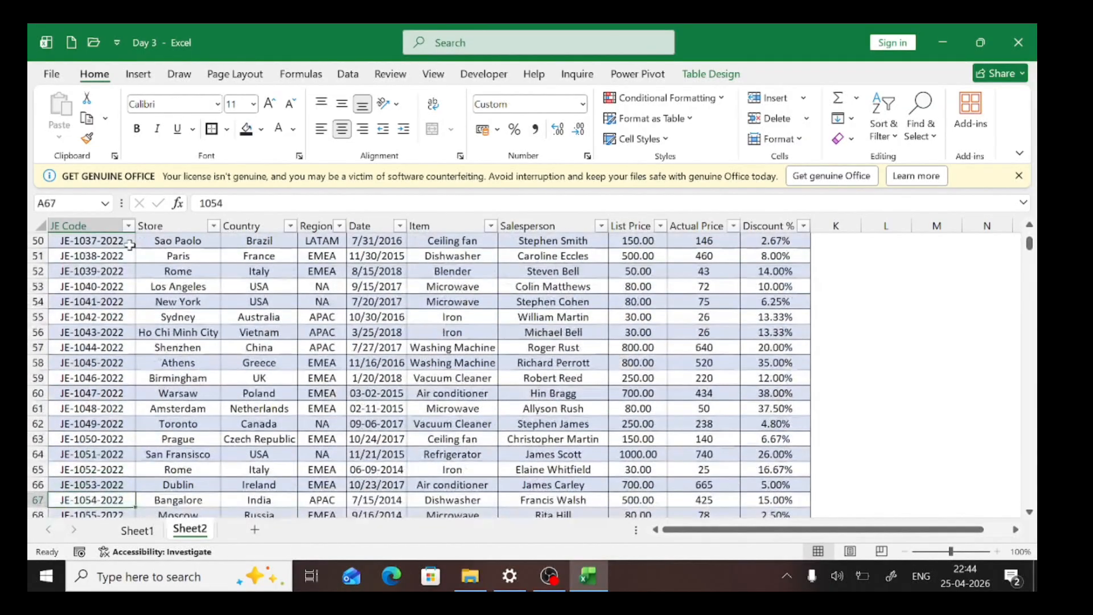
key("ctrl+Down")
key("ctrl+Up")
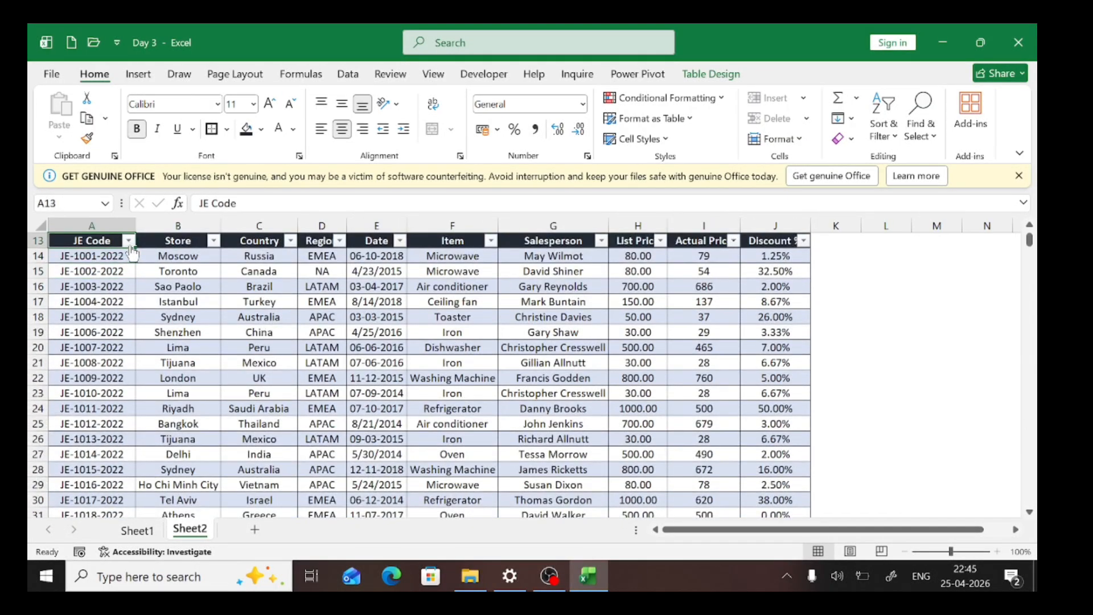
key("Down")
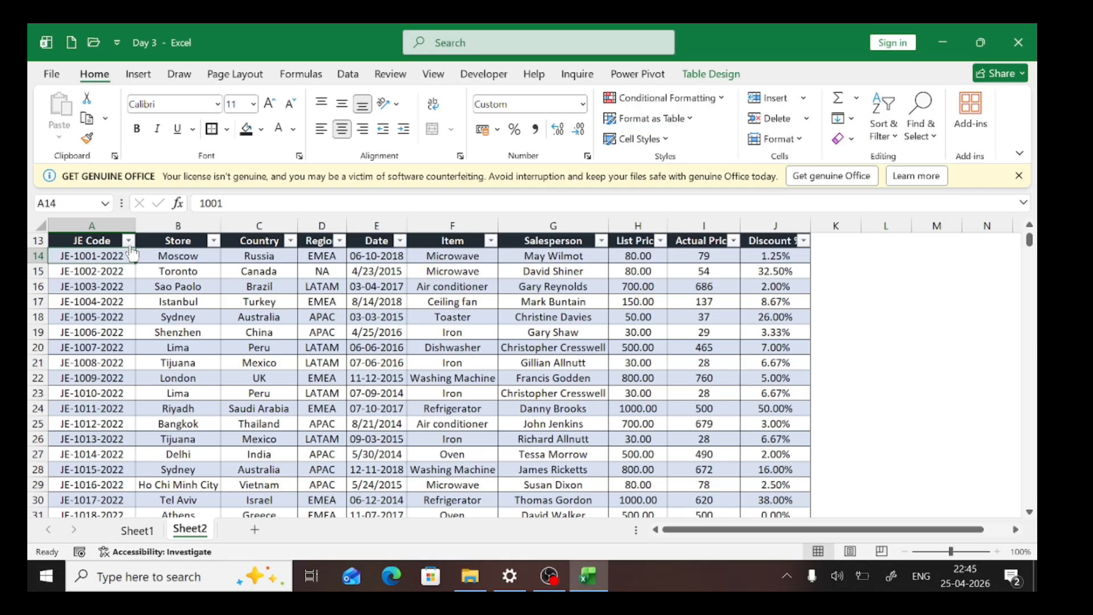
Step: Insert a new sheet column before the JE Code column
scroll(132, 253, "up", 3)
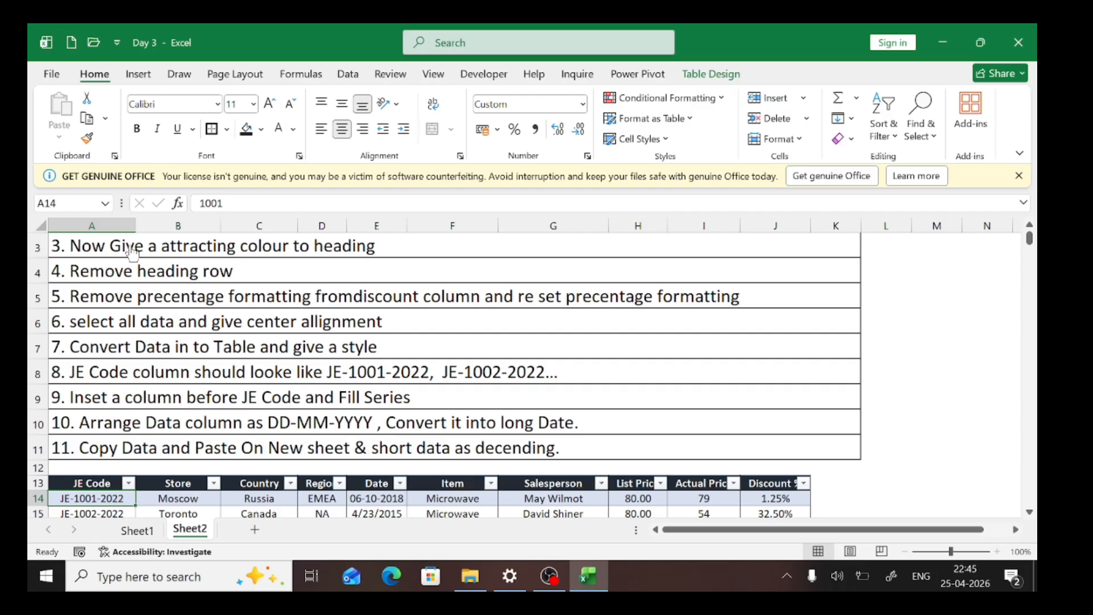
scroll(132, 253, "down", 1)
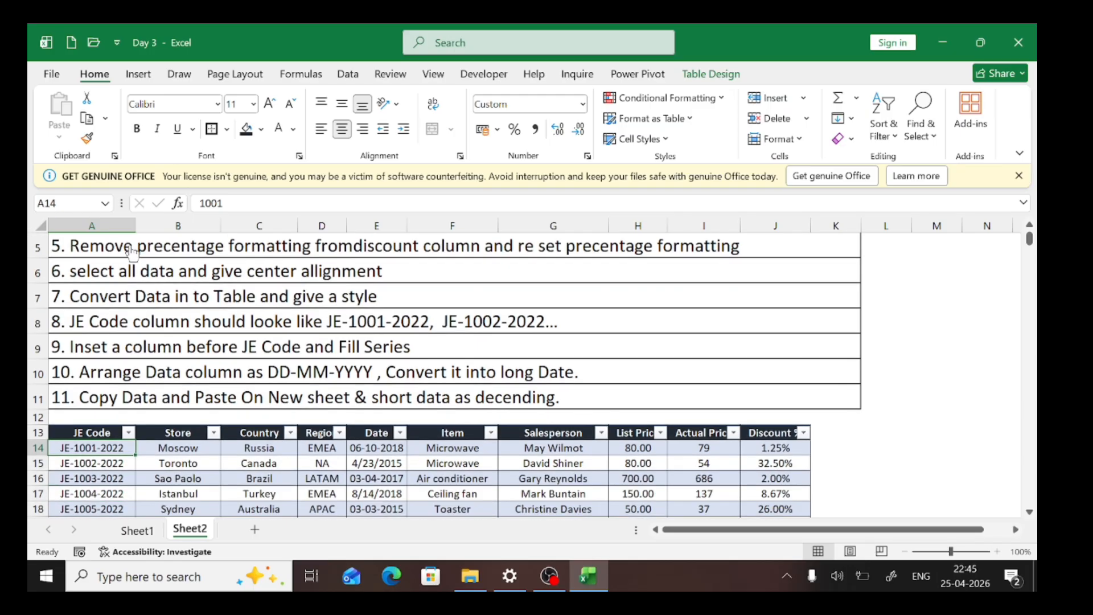
left_click(112, 225)
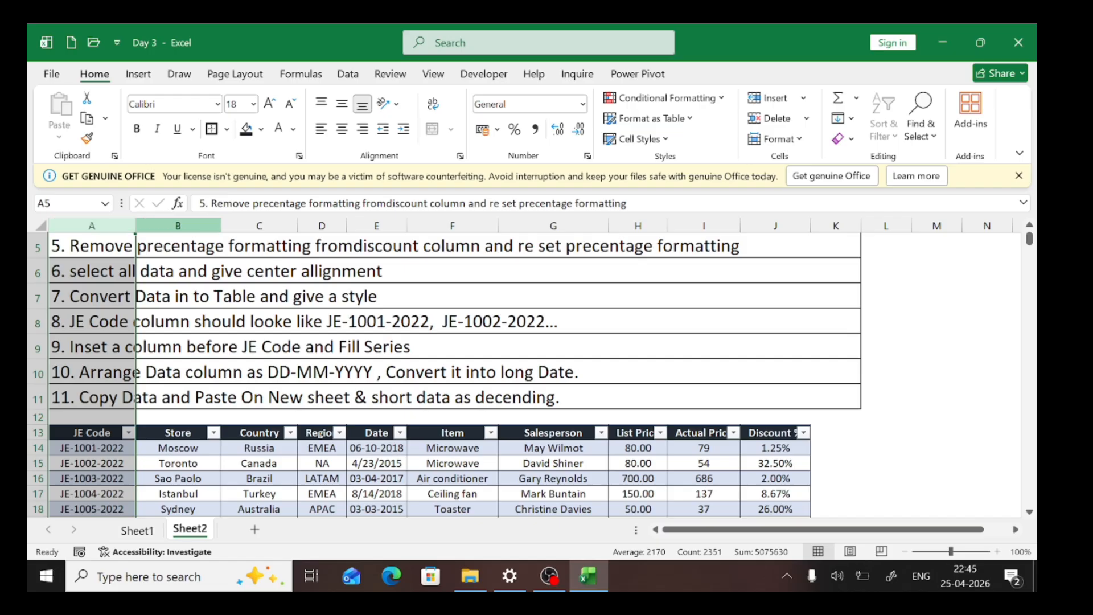
left_click(802, 98)
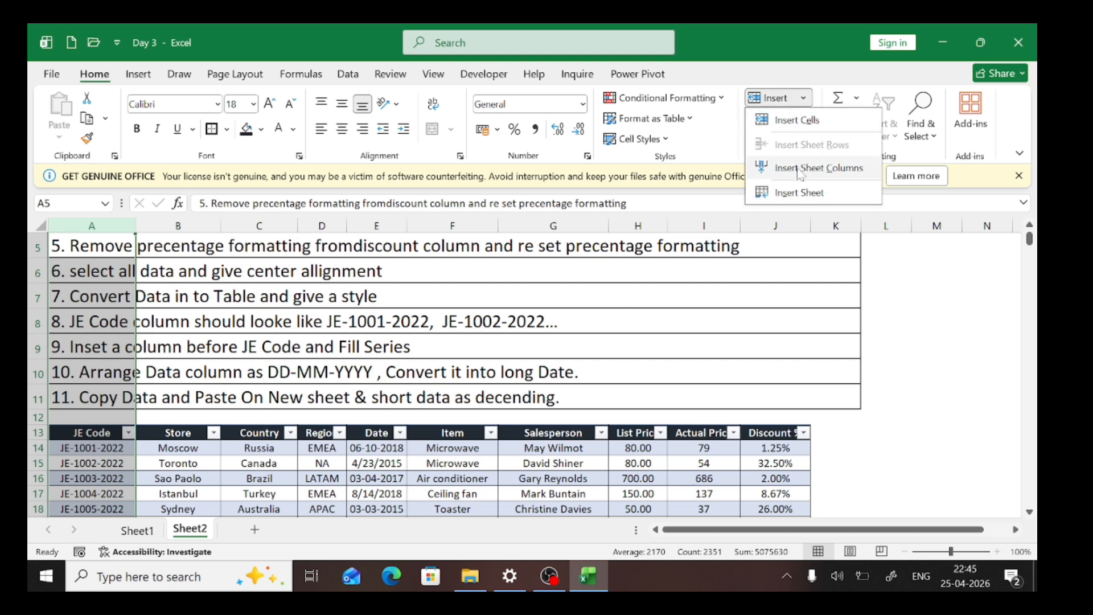
left_click(713, 141)
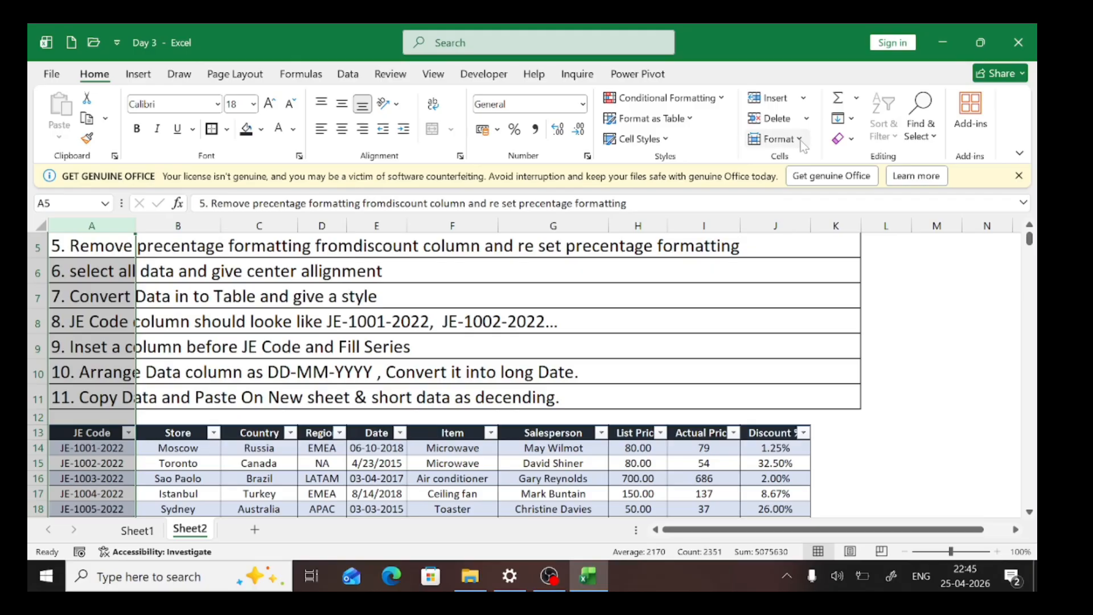
left_click(806, 100)
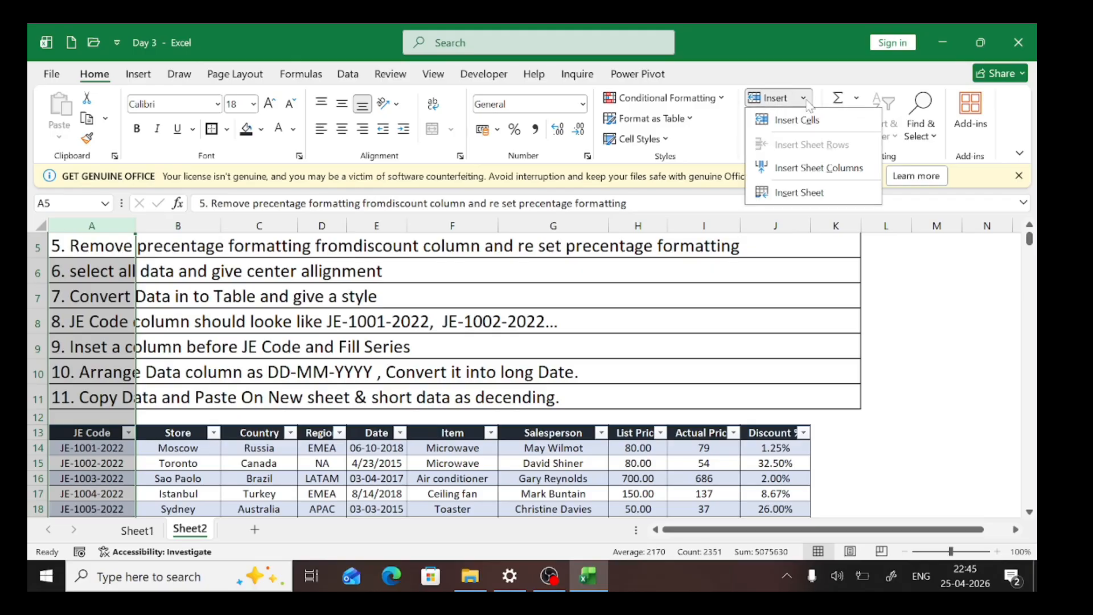
left_click(780, 166)
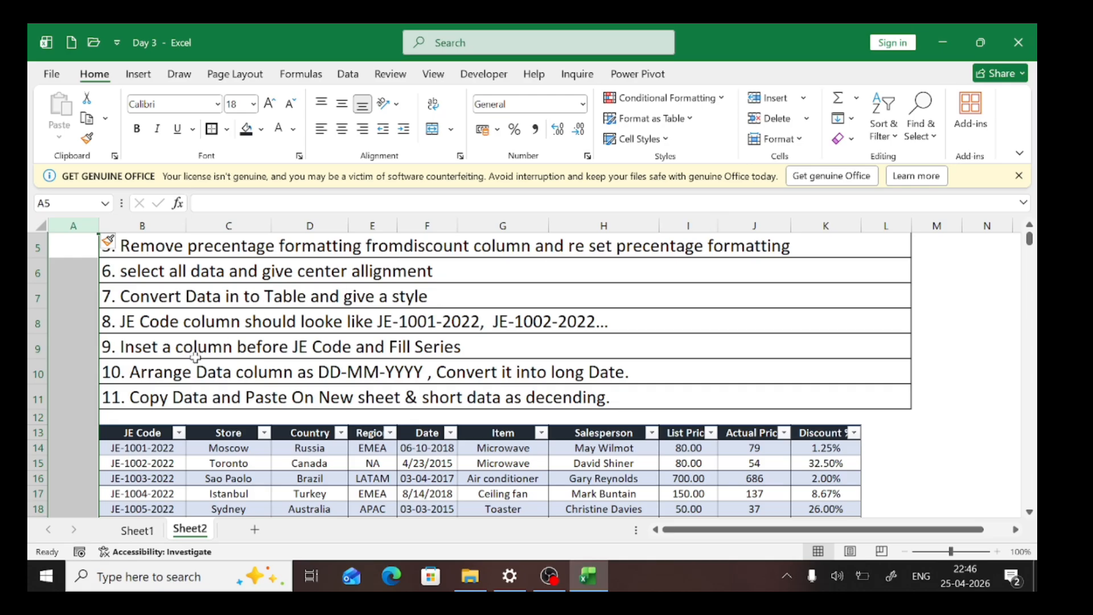
Step: Enter the heading S.NO in cell A13, beside the JE Code header
left_click(82, 438)
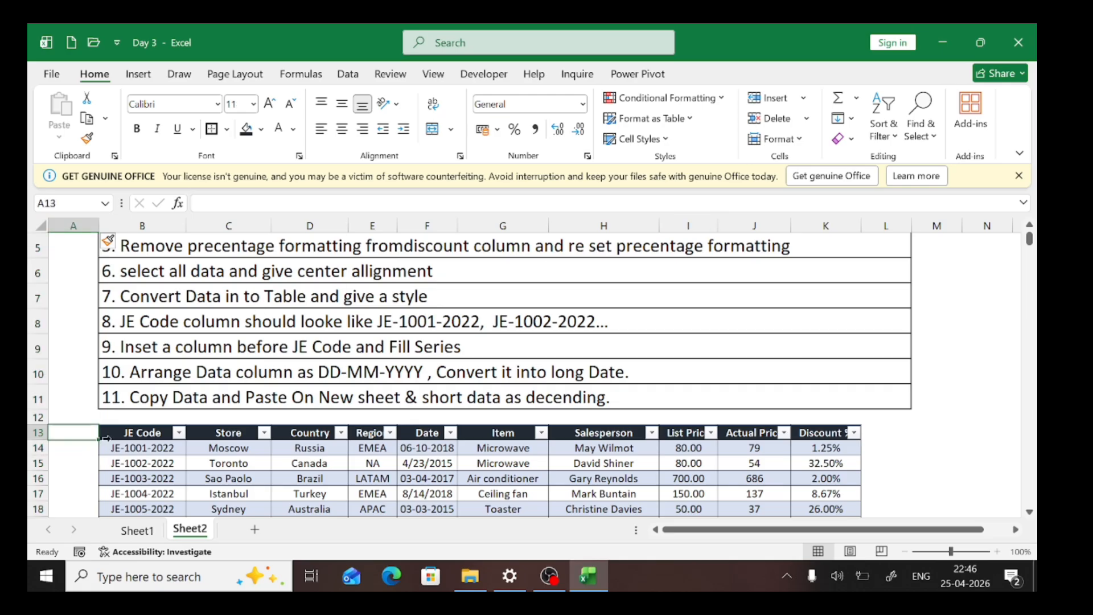
type("S")
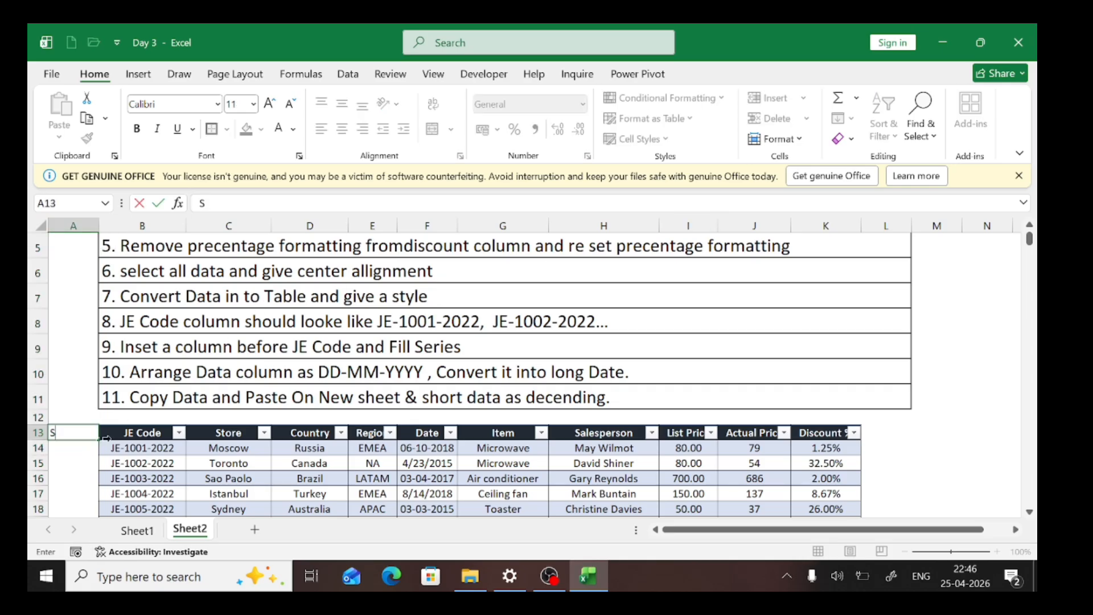
type(".NO")
key("ctrl+Return")
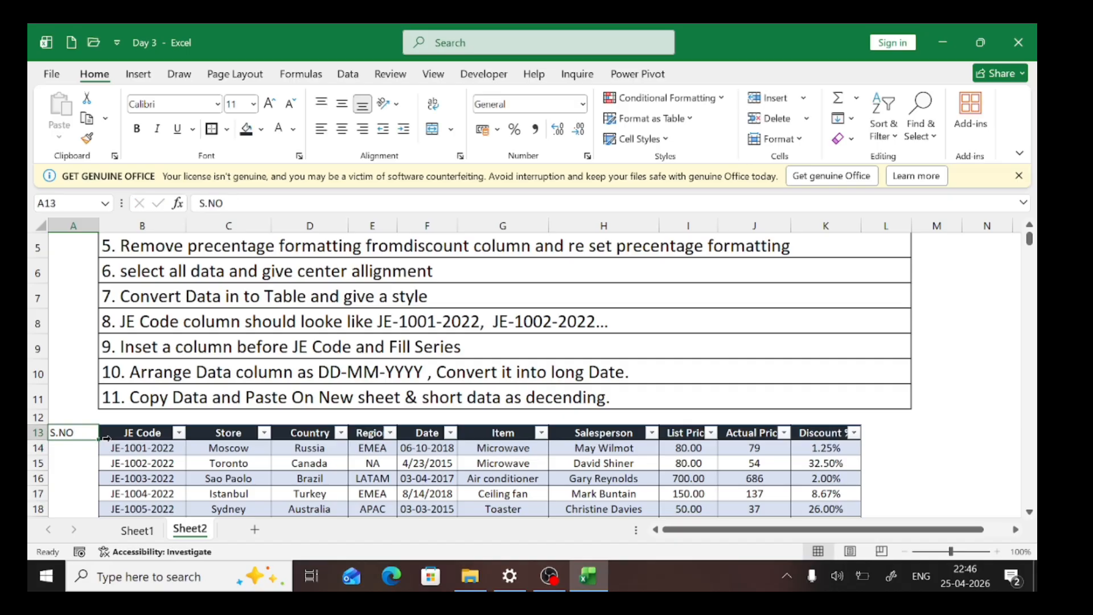
Step: Copy the JE Code column with its header into column A from A13, and auto-fit the column width
key("Right")
key("Left")
left_click(111, 439)
key("ctrl+shift+Down")
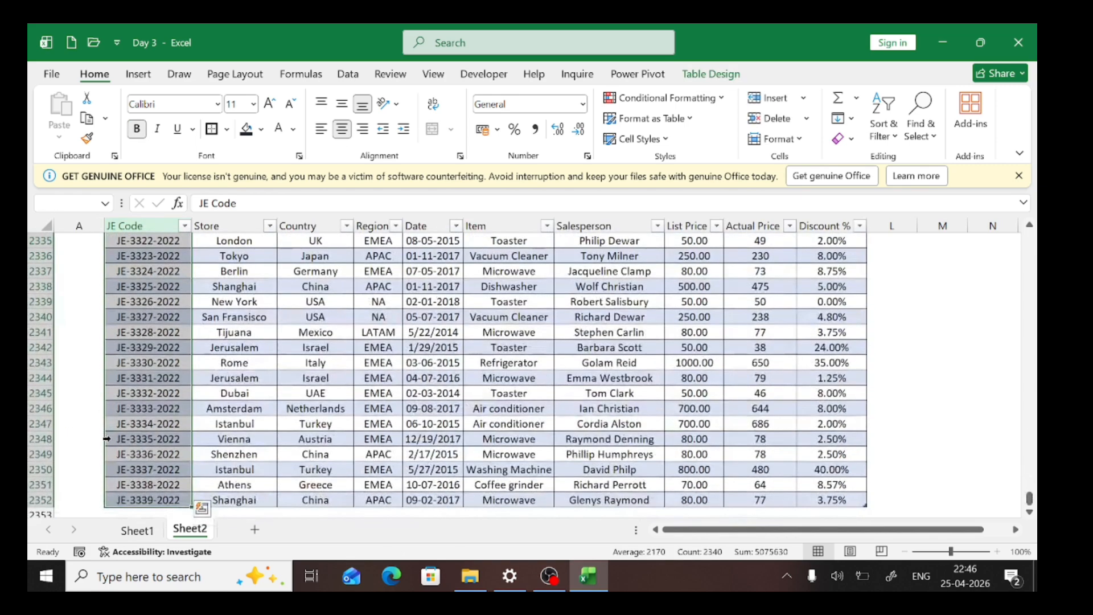
key("ctrl+c")
key("Left")
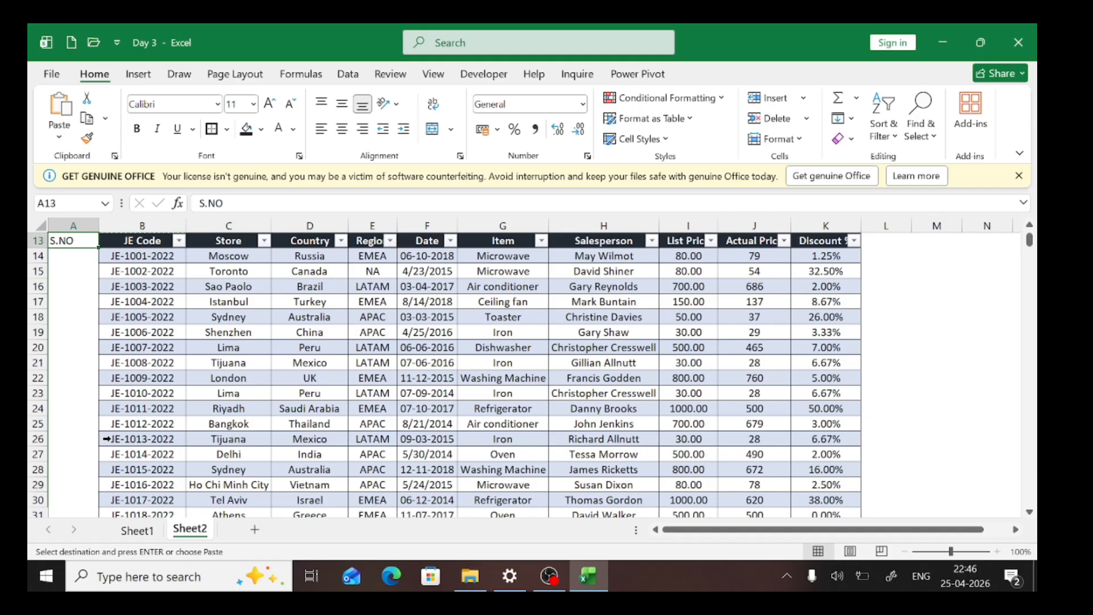
key("Return")
key("alt+h")
key("o")
key("i")
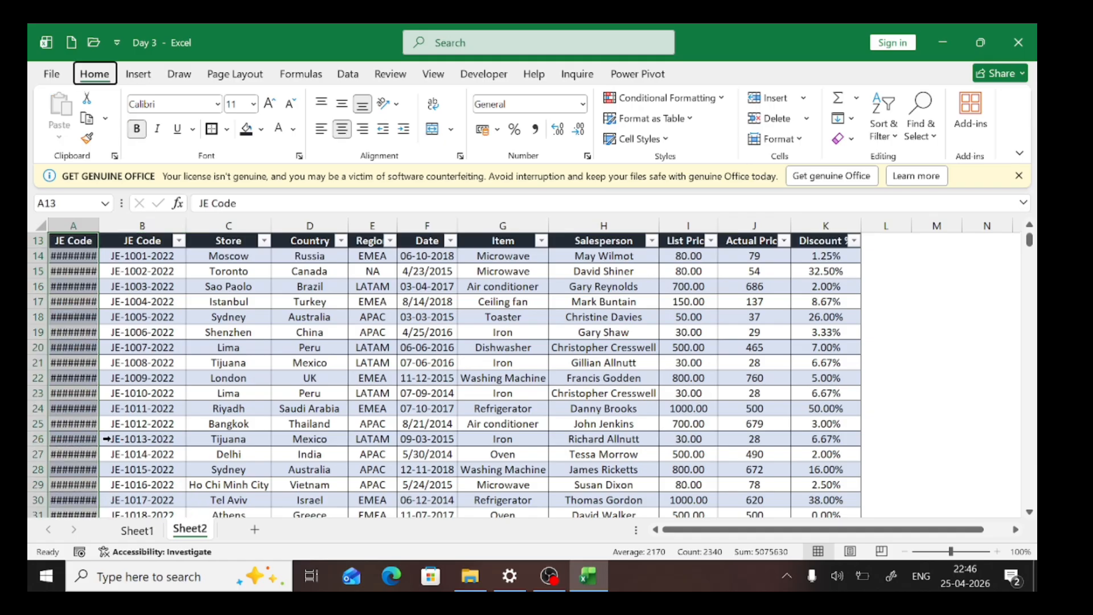
Step: Clear the pasted contents from column A and enter the heading S.NO. in A13
key("Delete")
key("Up")
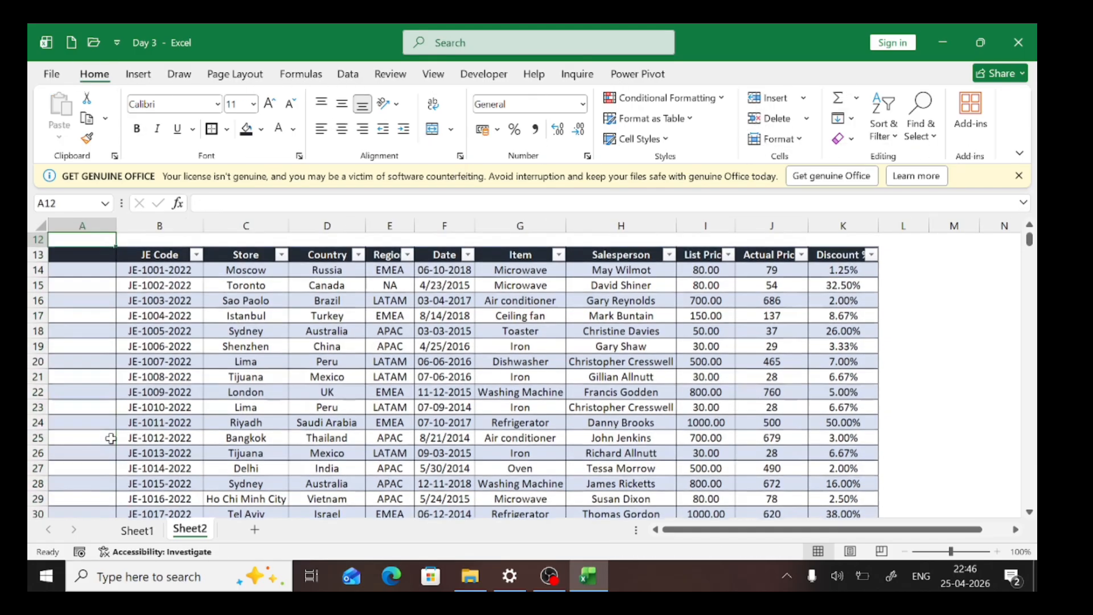
key("Down")
type("S.NO.")
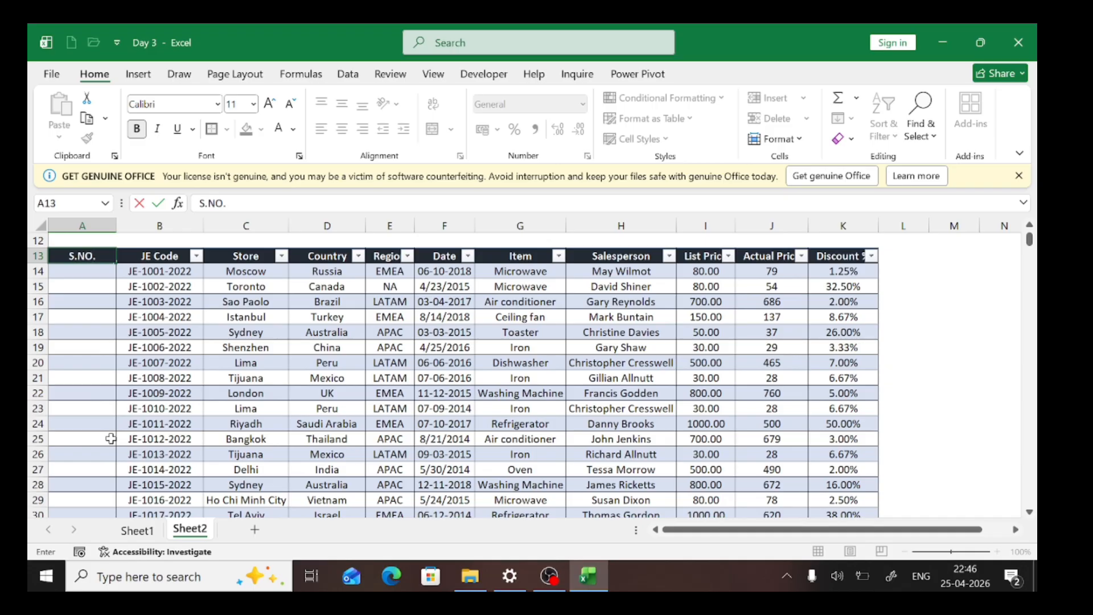
key("Return")
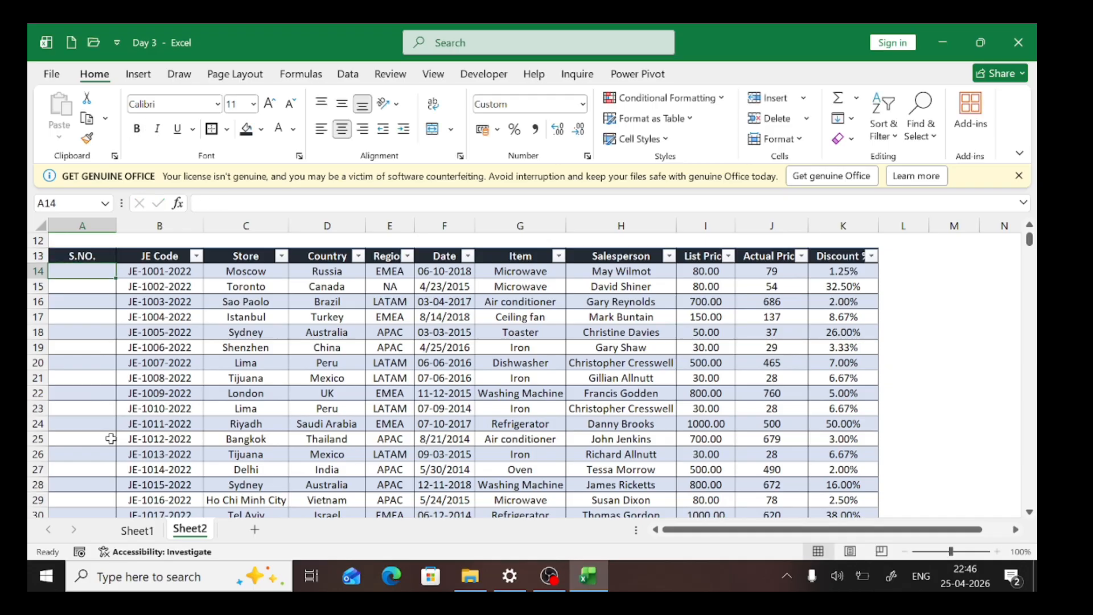
Step: Enter 1 as the first serial number in A14 and set its number format to General
type("1")
key("Return")
key("Up")
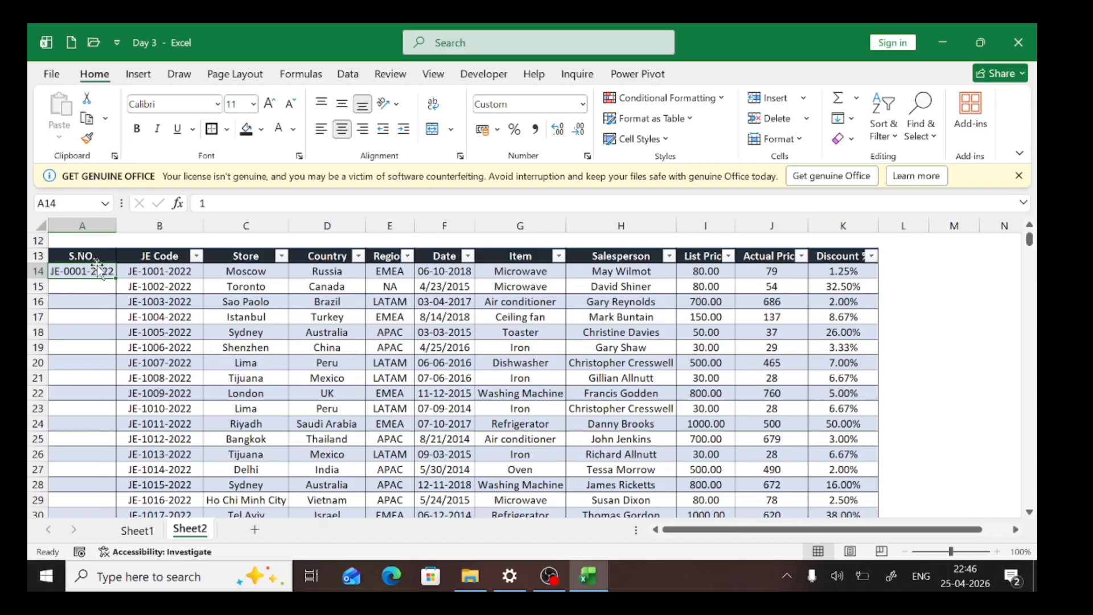
left_click(583, 104)
left_click(554, 145)
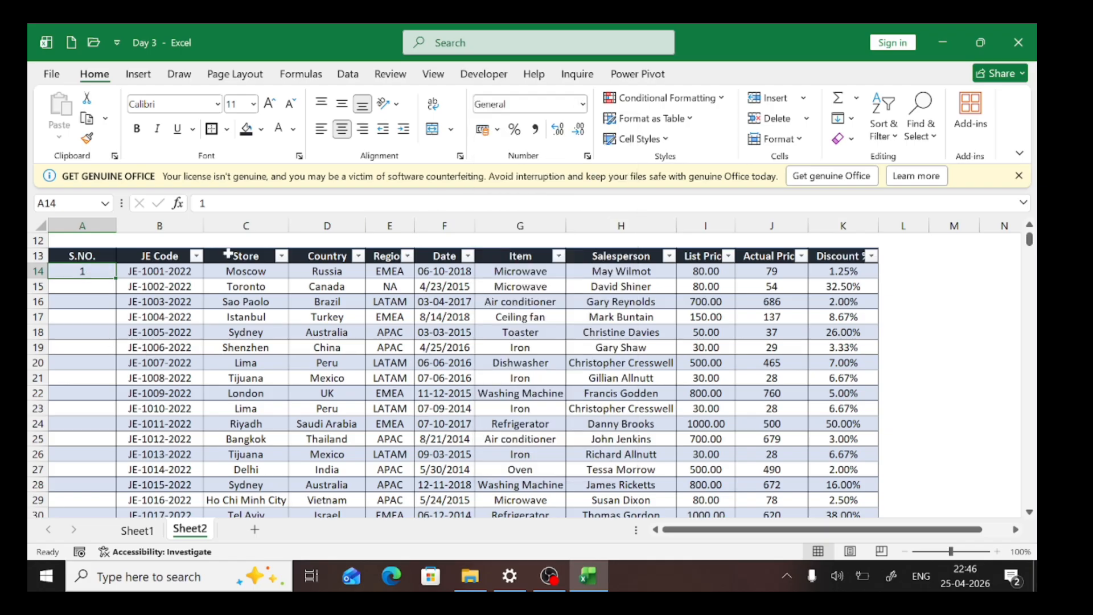
Step: Examine the JE Code column down to its last row, and return to the first data row
left_click(107, 289)
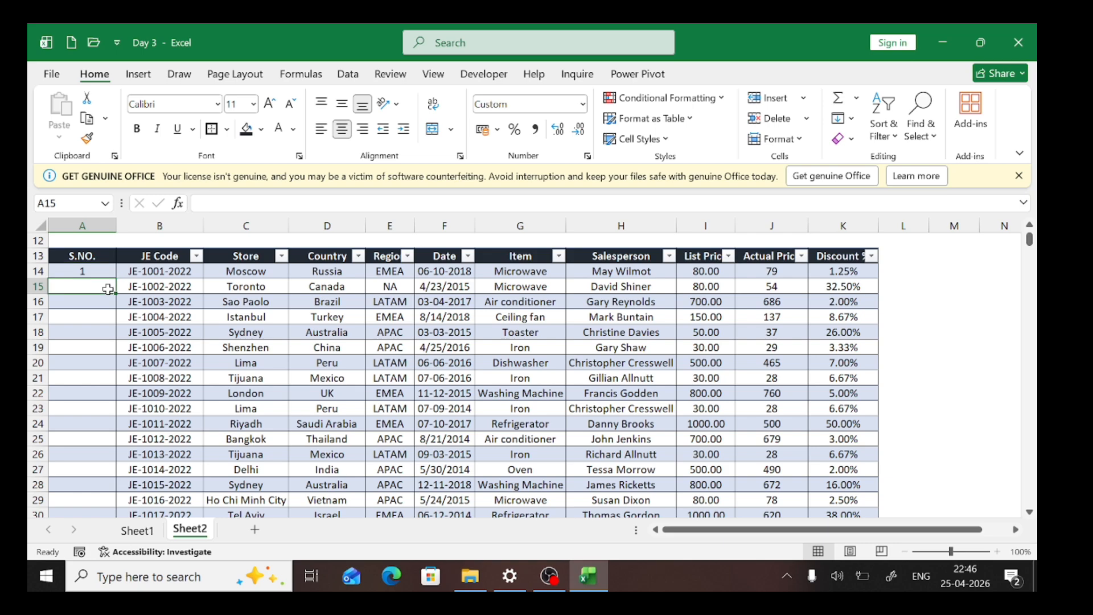
key("Up")
key("Right")
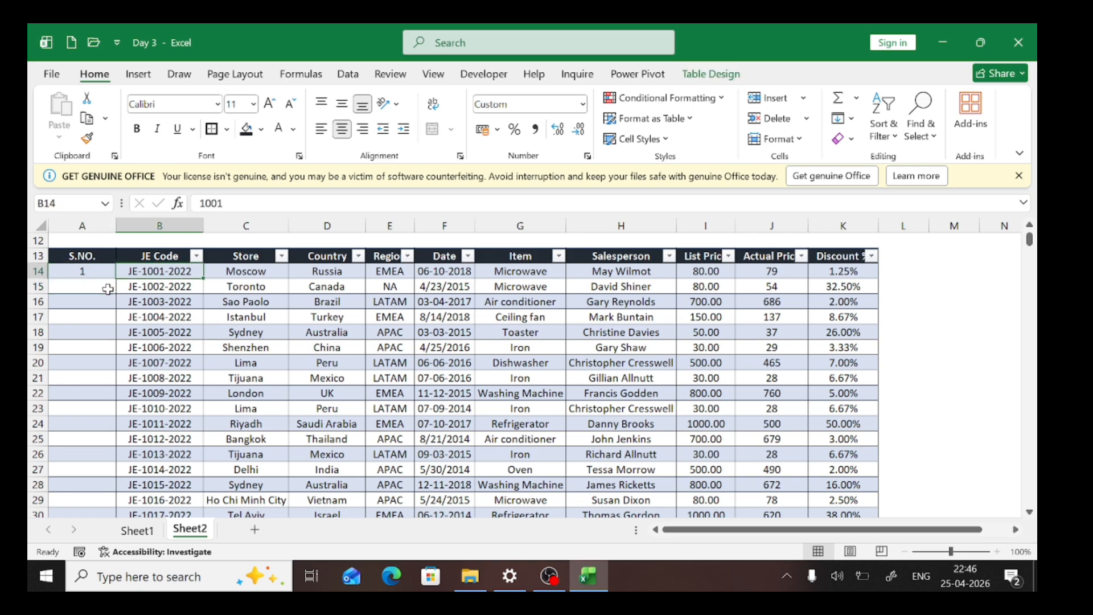
key("Down")
key("Left")
key("Right")
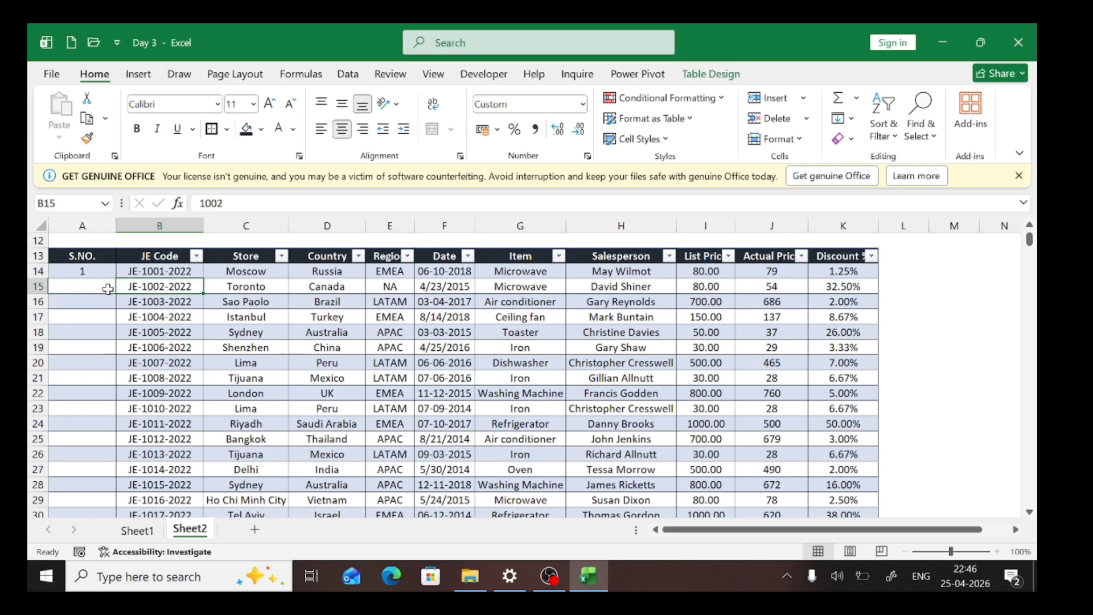
key("ctrl+Down")
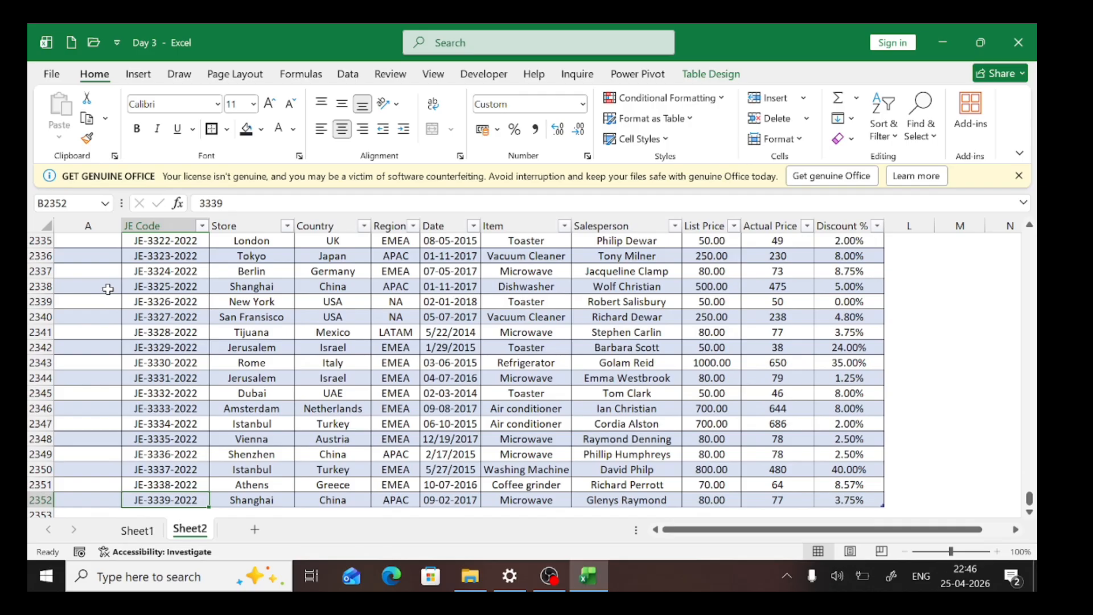
key("ctrl+Up")
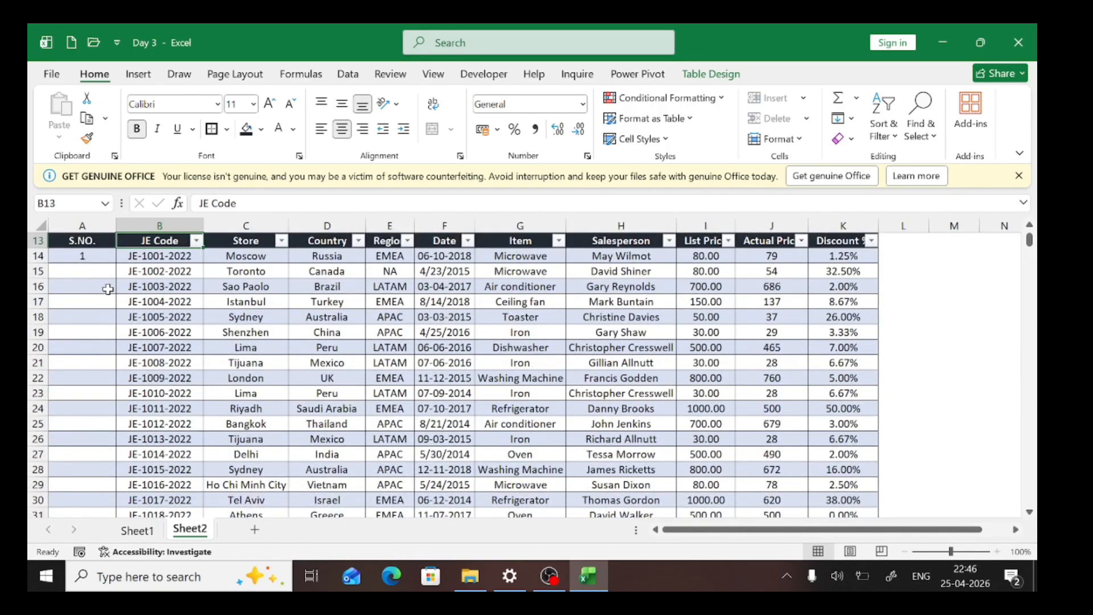
key("Down")
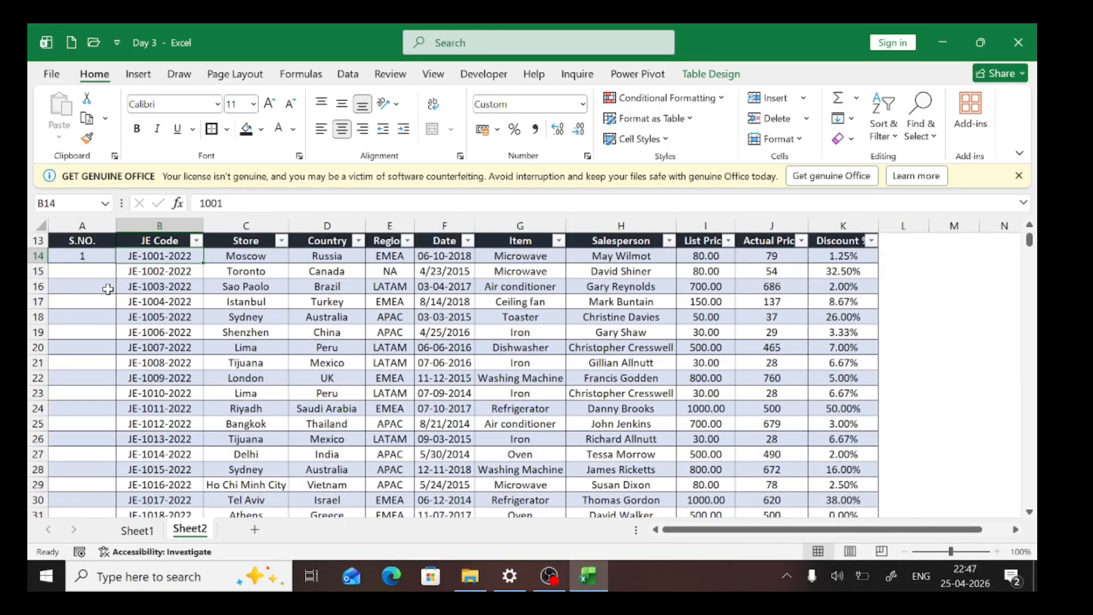
key("Left")
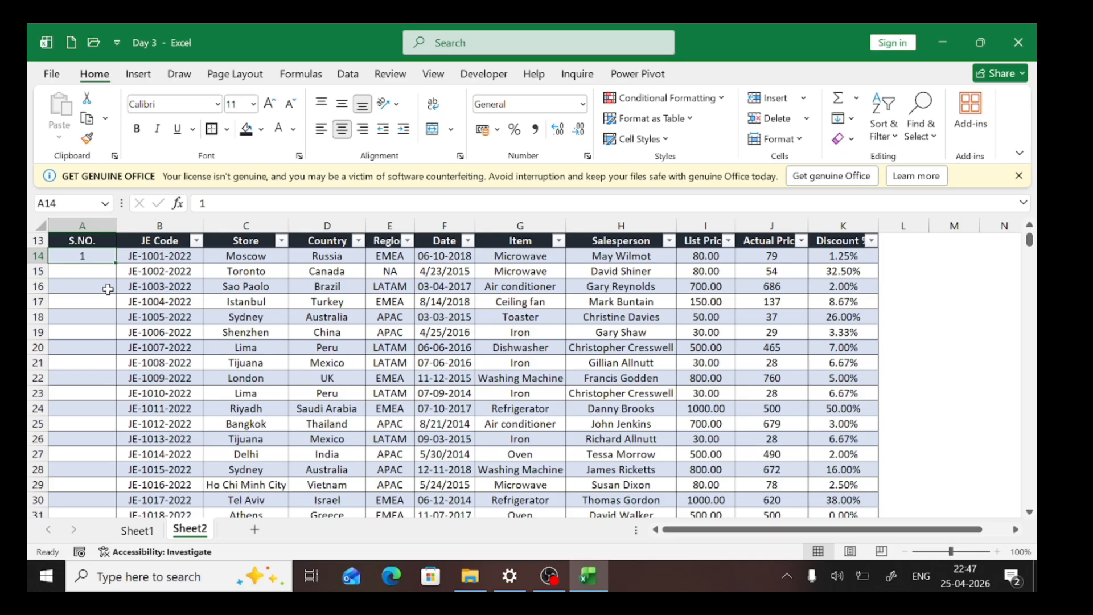
key("Right")
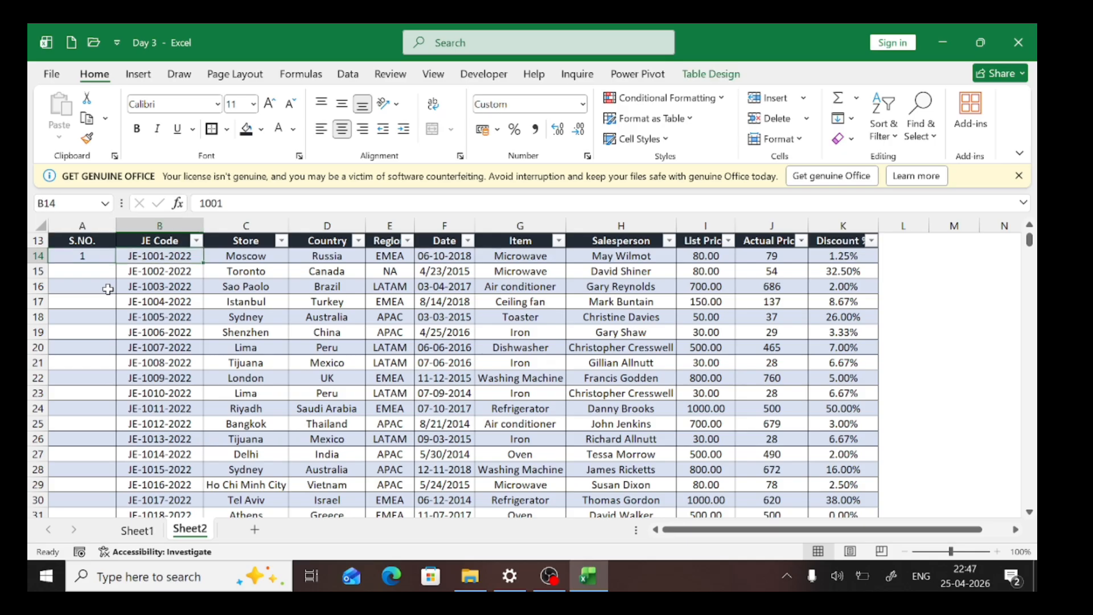
key("Left")
key("shift+Down")
key("shift+Down")
key("shift+Down")
key("shift+Down")
key("shift+Down")
key("shift+Down")
key("shift+Down")
key("shift+Down")
key("shift+Down")
key("shift+Down")
key("shift+Down")
key("shift+Down")
key("shift+Down")
key("shift+Down")
key("shift+Down")
key("shift+Down")
key("shift+Down")
key("shift+Down")
key("shift+Down")
key("shift+Down")
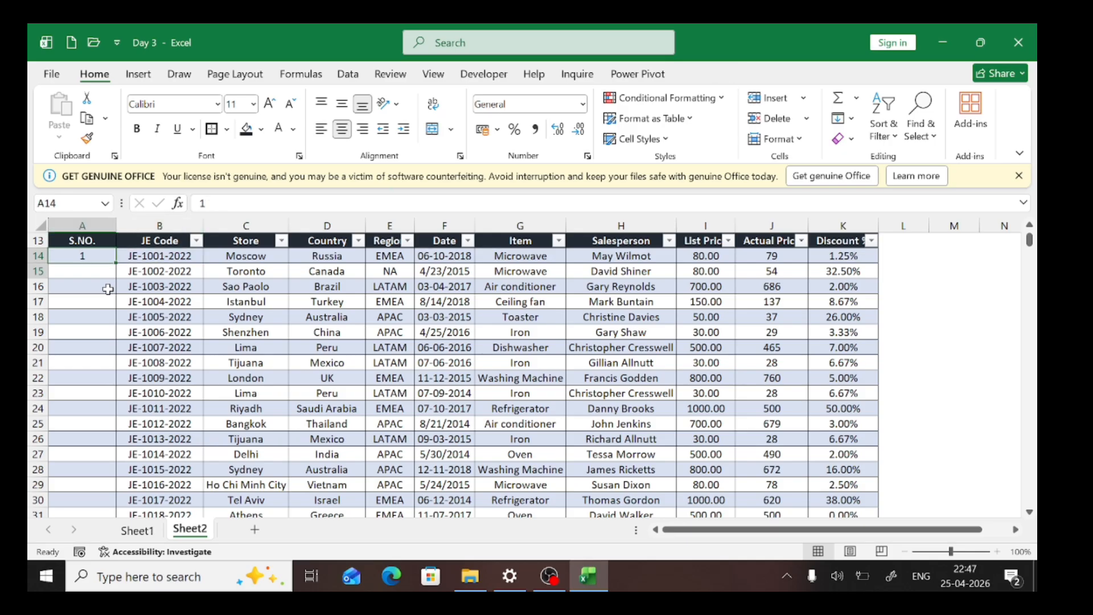
key("shift+Down")
key("shift+Down")
key("shift+Down")
key("shift+Down")
key("shift+Down")
key("shift+Down")
key("shift+Down")
key("shift+Down")
key("shift+Down")
key("shift+Down")
key("shift+Down")
key("shift+Down")
key("shift+Down")
key("shift+Down")
key("shift+Down")
key("shift+Down")
key("shift+Down")
key("shift+Down")
key("shift+Down")
key("shift+Down")
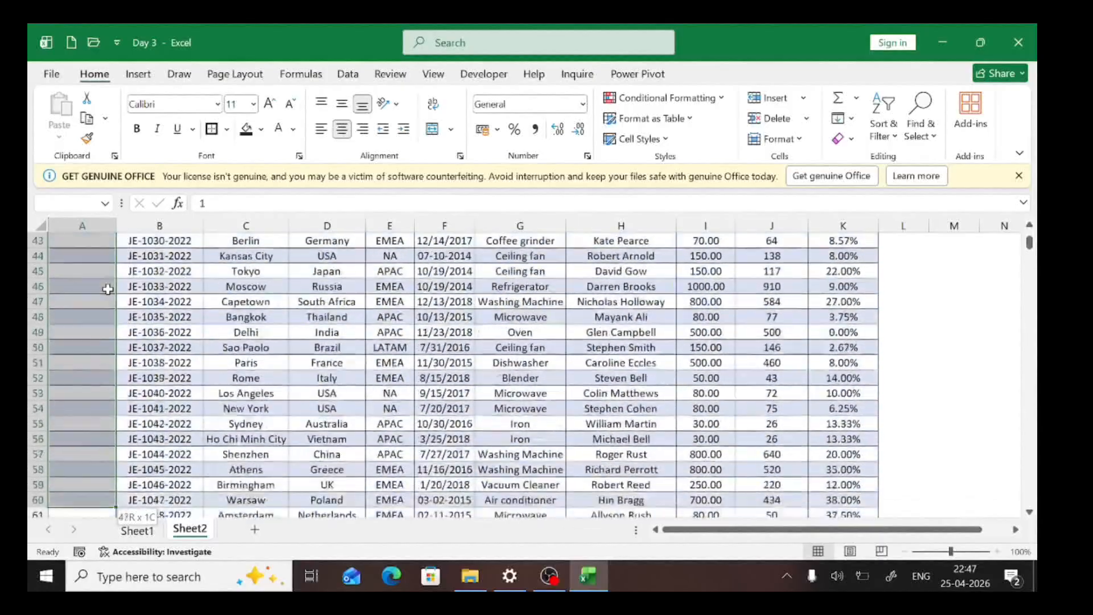
key("shift+Down")
key("shift+Down")
key("shift+Down")
key("shift+Down")
key("shift+Down")
key("shift+Down")
key("shift+Down")
key("shift+Down")
key("shift+Down")
key("shift+Down")
key("shift+Down")
key("shift+Down")
key("shift+Down")
key("shift+Down")
key("shift+Down")
key("shift+Down")
key("shift+Down")
key("shift+Down")
key("shift+Down")
key("shift+Down")
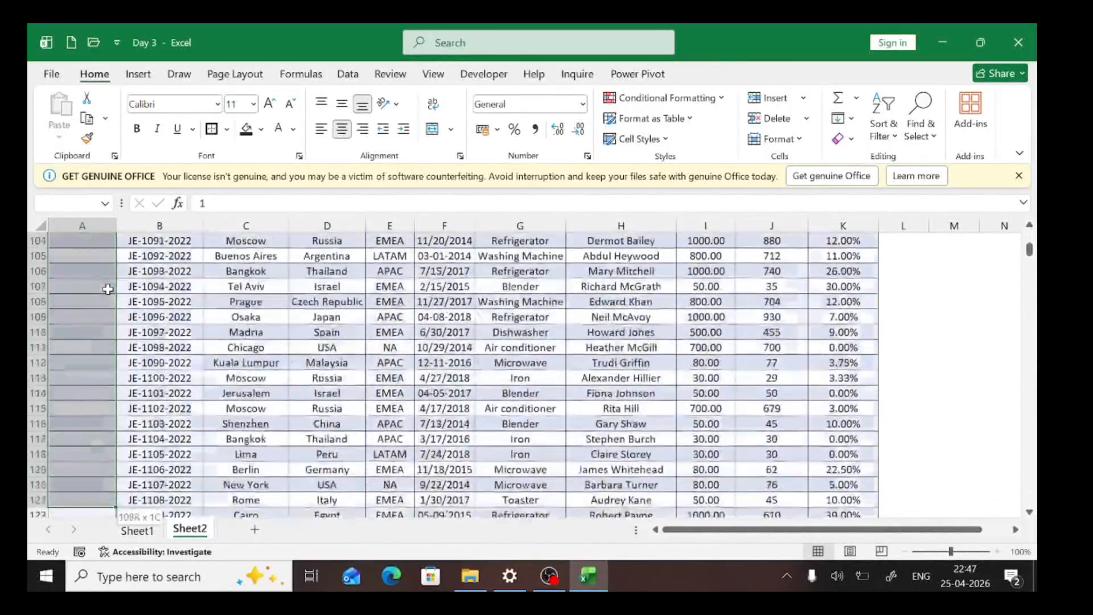
key("shift+Down")
key("shift+Down")
key("shift+Down")
key("shift+Down")
key("shift+Down")
key("shift+Down")
key("shift+Down")
key("shift+Down")
key("shift+Down")
key("shift+Down")
key("shift+Down")
key("shift+Down")
key("shift+Down")
key("shift+Down")
key("shift+Down")
key("shift+Down")
key("shift+Down")
key("shift+Down")
key("shift+Down")
key("shift+Down")
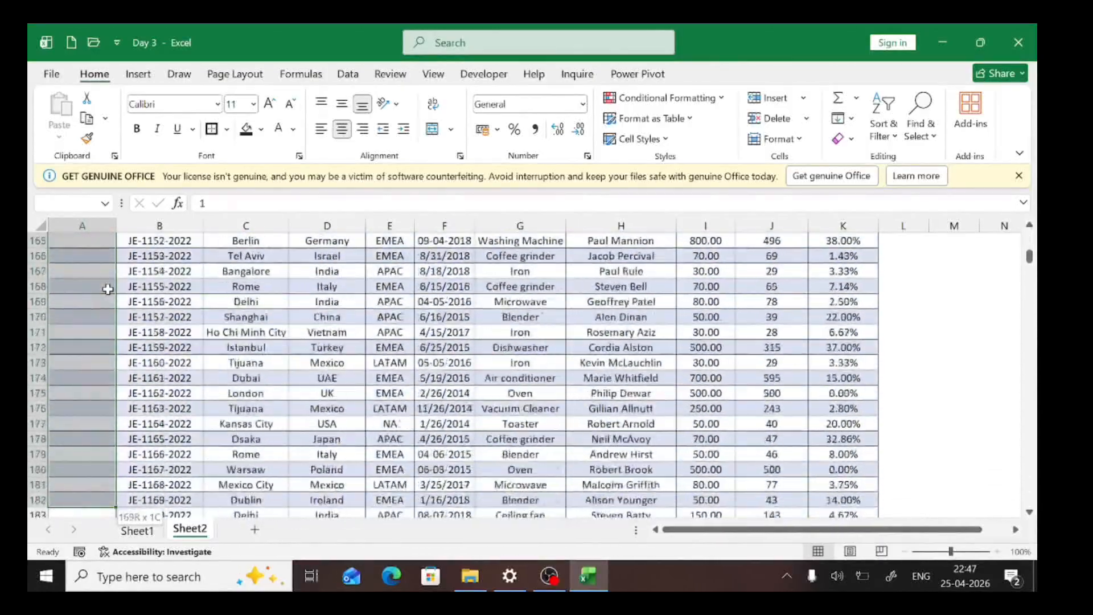
key("shift+Down")
key("shift+Down")
key("shift+Down")
key("shift+Down")
key("shift+Down")
key("shift+Down")
key("shift+Down")
key("shift+Down")
key("shift+Down")
key("shift+Down")
key("shift+Down")
key("shift+Down")
key("shift+Down")
key("shift+Down")
key("shift+Down")
key("shift+Down")
key("shift+Down")
key("shift+Down")
key("shift+Down")
key("shift+Down")
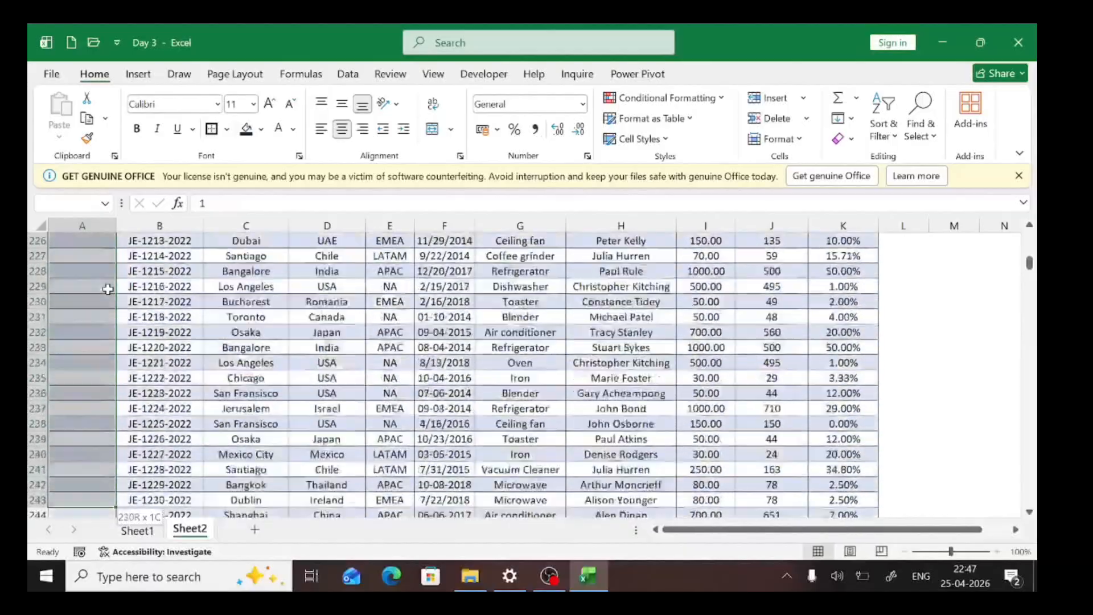
key("shift+Down")
key("shift+Down")
key("shift+Down")
key("shift+Down")
key("shift+Down")
key("shift+Down")
key("shift+Down")
key("shift+Down")
key("shift+Down")
key("shift+Down")
key("shift+Down")
key("shift+Down")
key("shift+Down")
key("shift+Down")
key("shift+Down")
key("shift+Down")
key("shift+Down")
key("shift+Down")
key("shift+Down")
key("shift+Down")
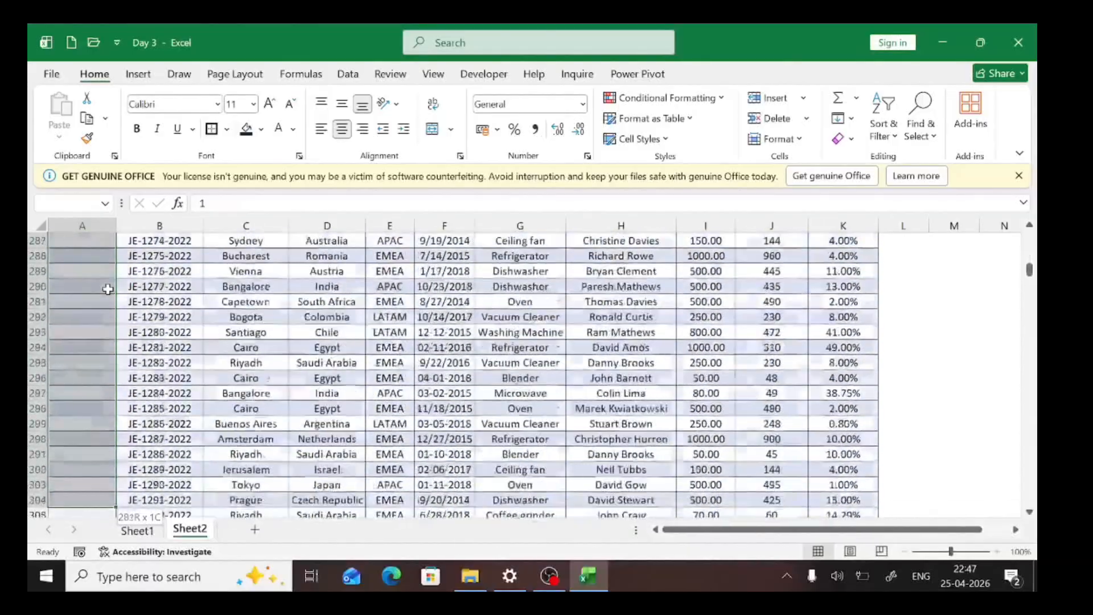
key("Up")
key("Right")
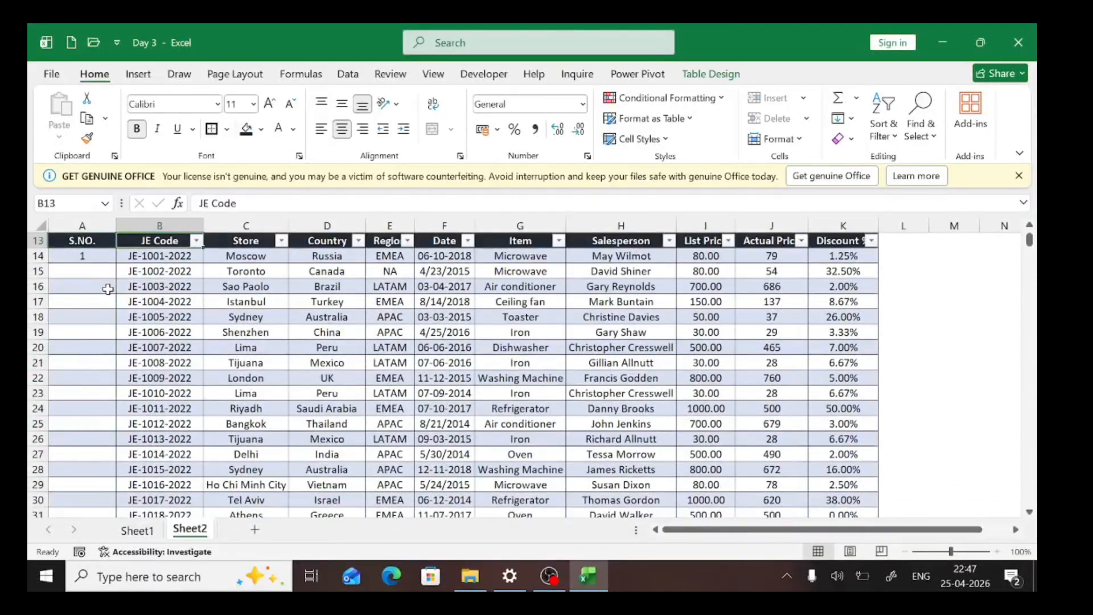
Step: Fill the S.NO. column from A14 down to the last data row, A2352, with a linear column series using step value 1
key("Down")
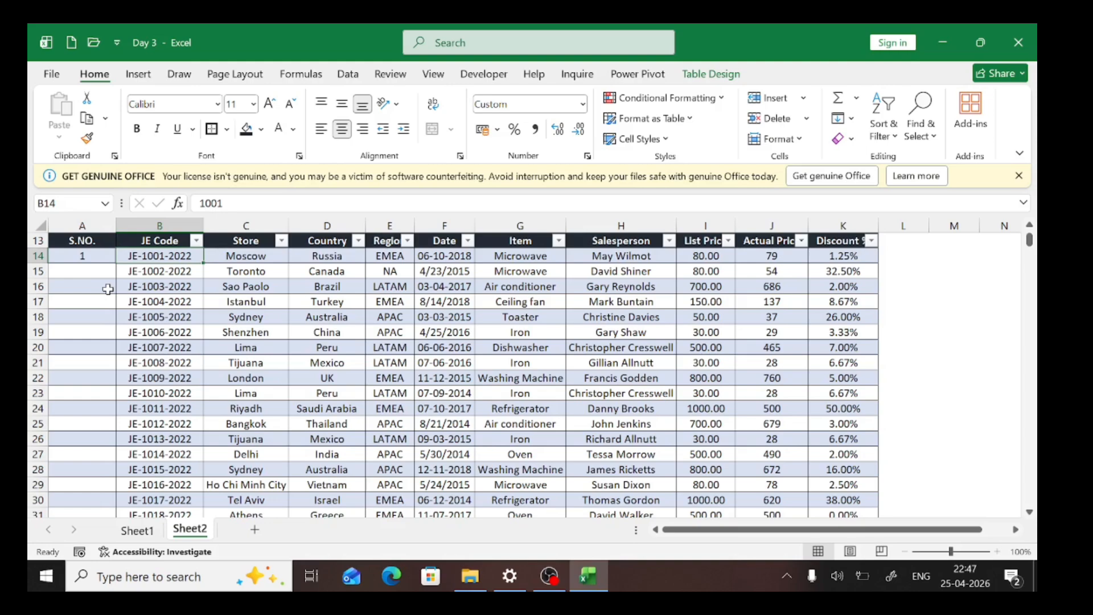
key("ctrl+Down")
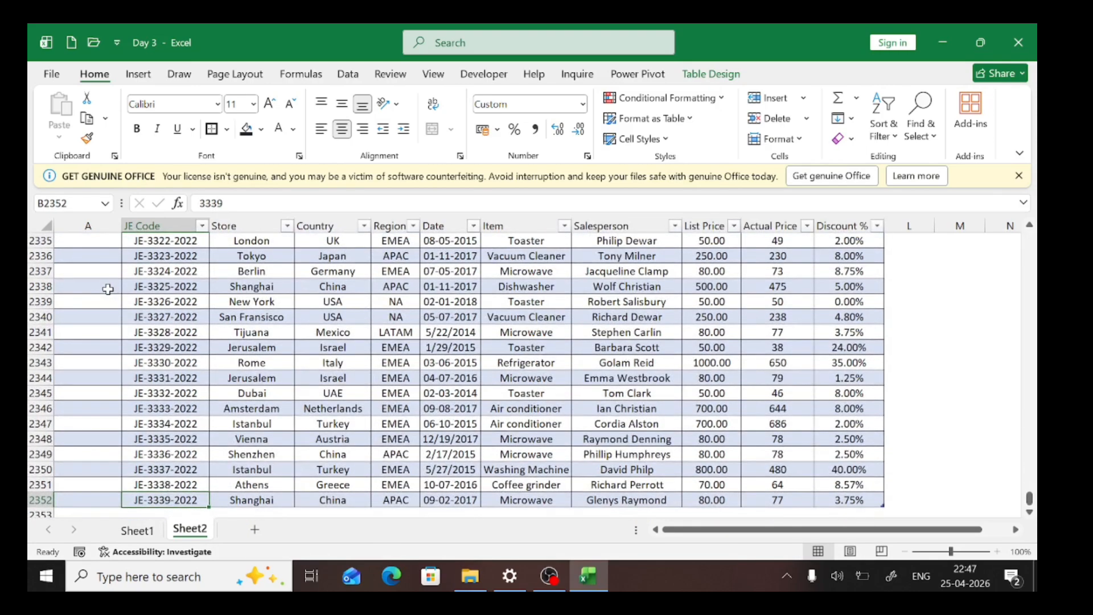
key("Left")
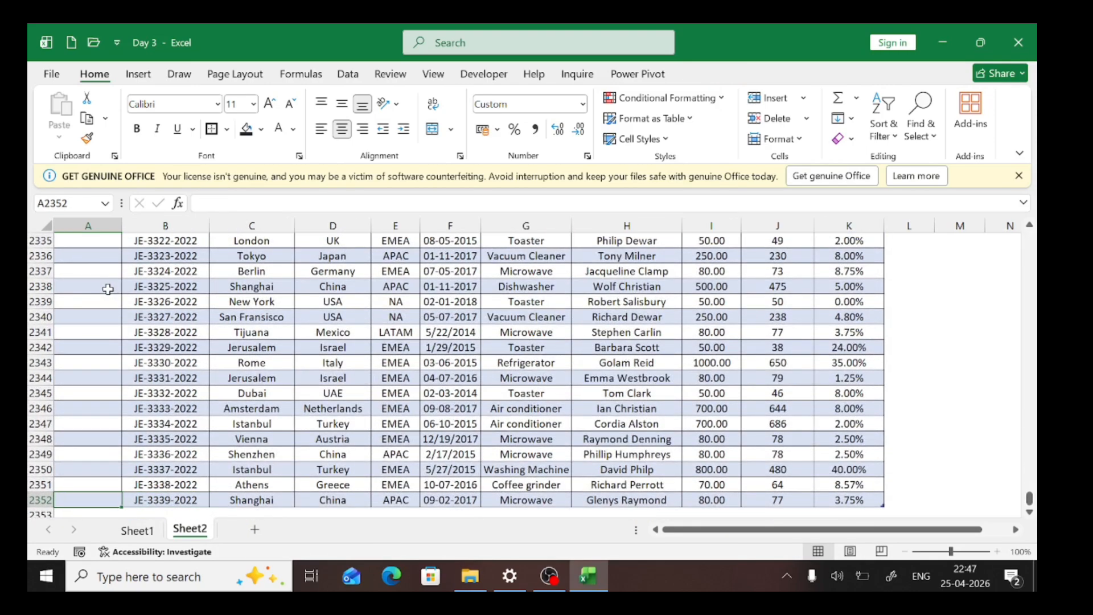
key("ctrl+shift+Up")
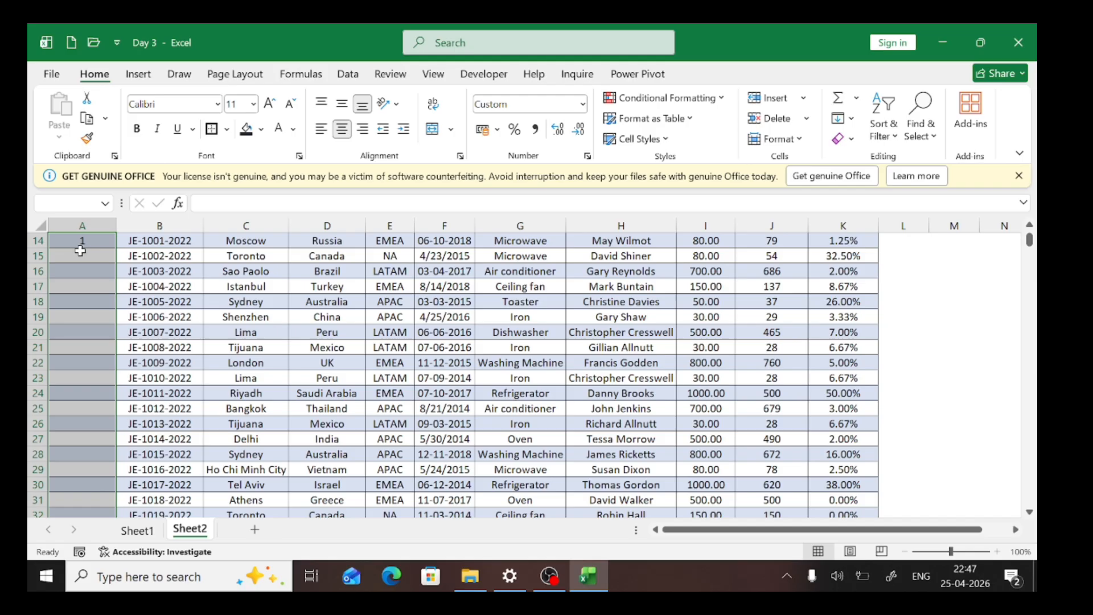
scroll(80, 251, "up", 5)
scroll(80, 251, "down", 4)
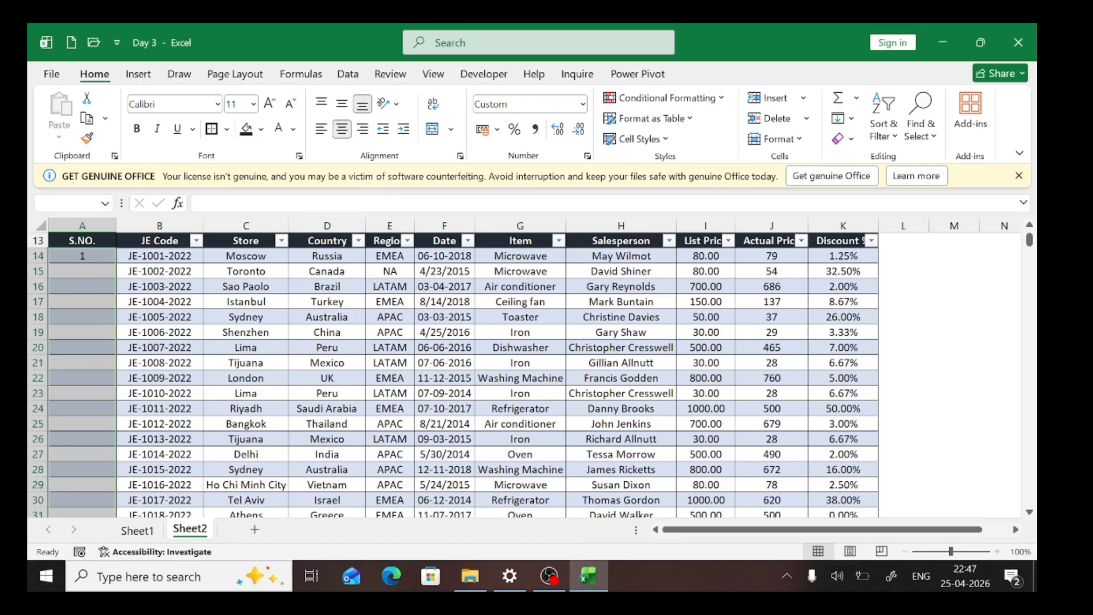
left_click(853, 124)
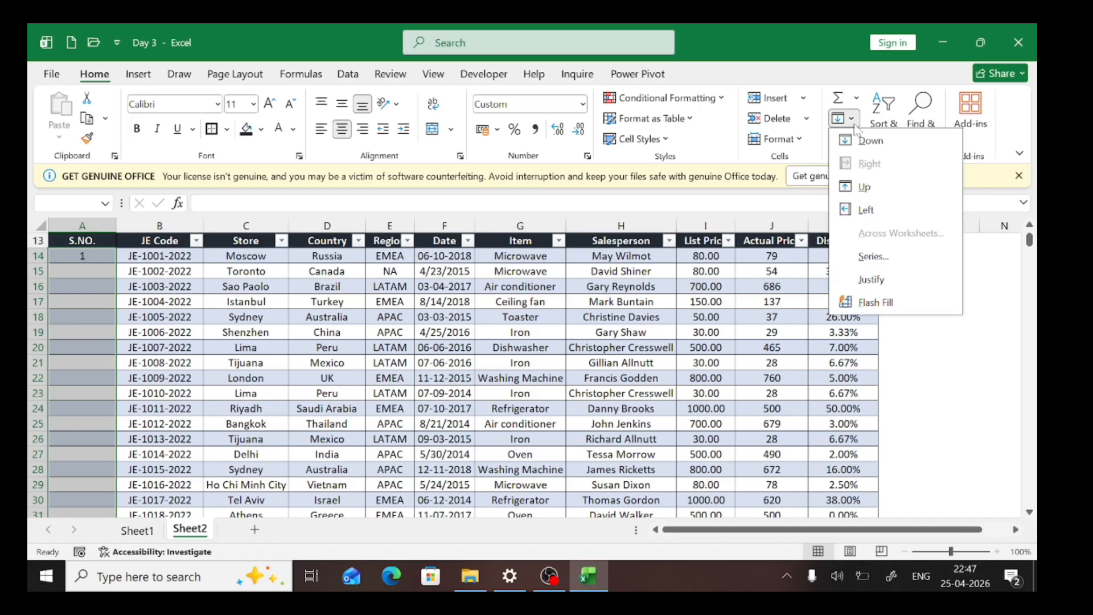
left_click(873, 256)
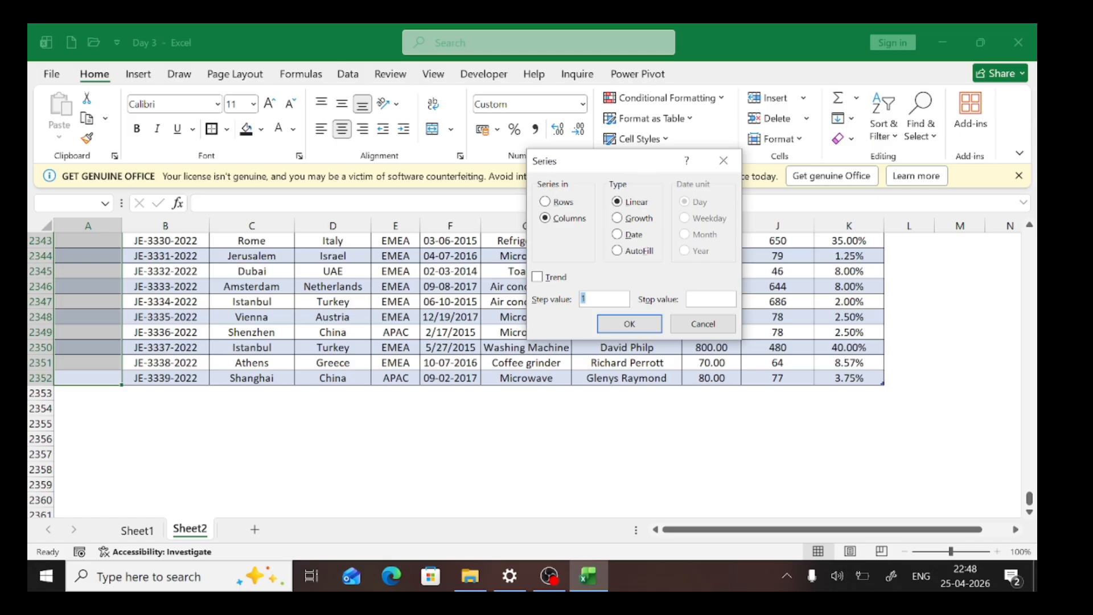
left_click(626, 325)
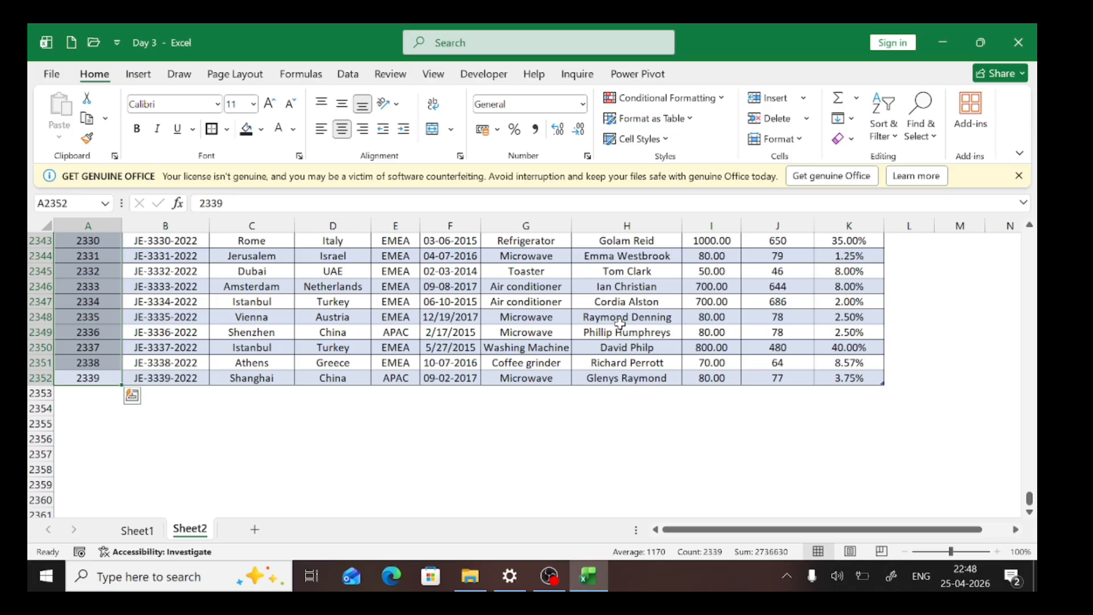
Step: Check the filled S.NO. column at its first and last rows against the neighbouring JE codes
key("ctrl+Up")
key("ctrl+Down")
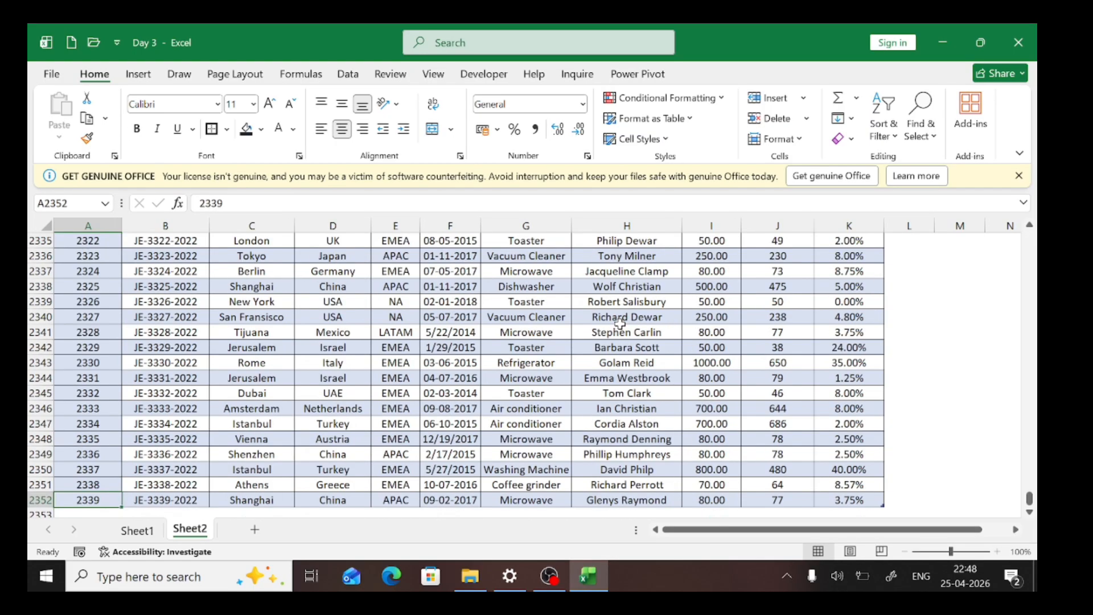
key("ctrl+Up")
key("Right")
key("Down")
key("Down")
key("Down")
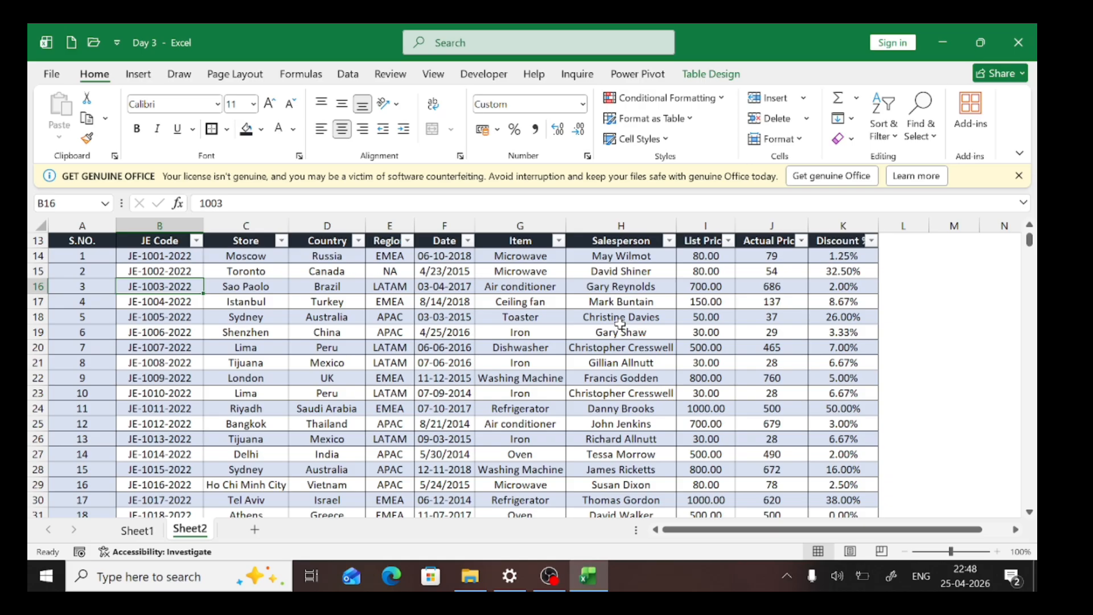
key("shift+Up")
key("ctrl+5")
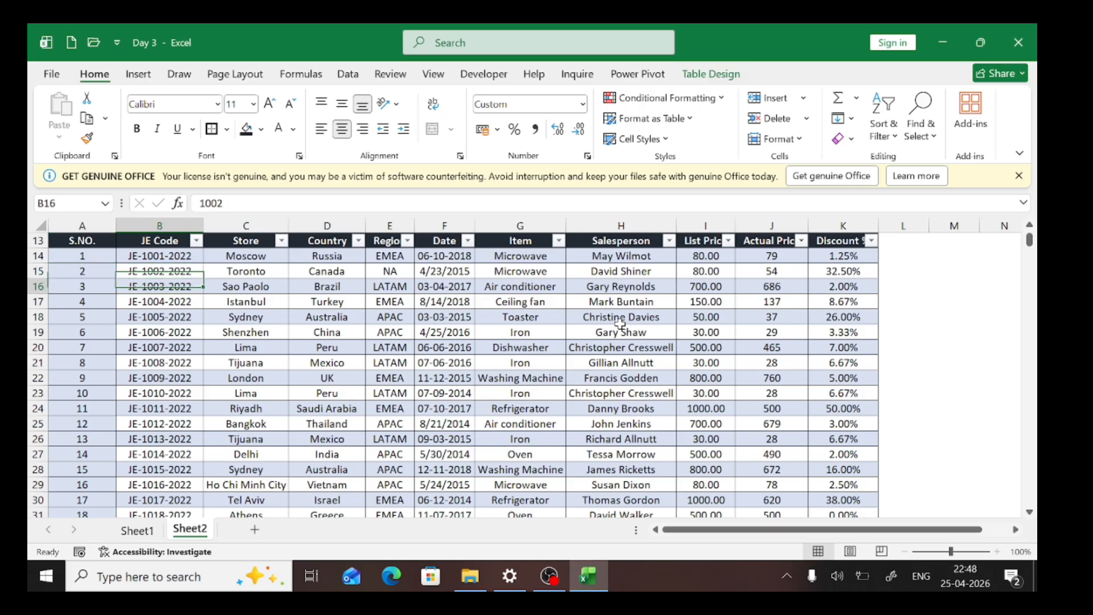
key("Down")
key("Left")
key("Down")
key("Right")
key("Right")
key("Left")
key("Left")
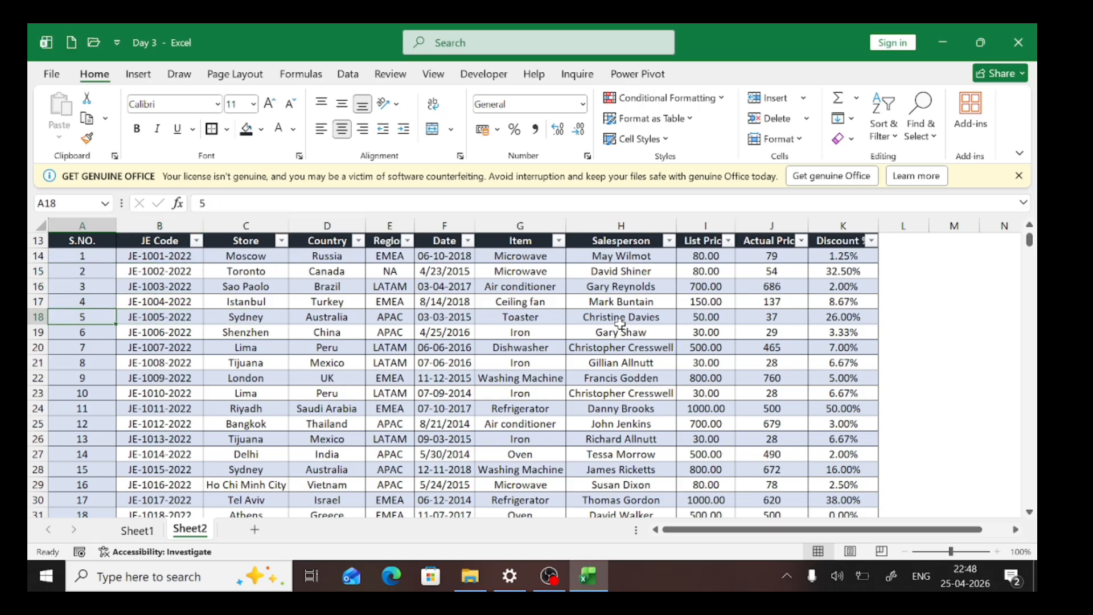
key("Down")
key("Right")
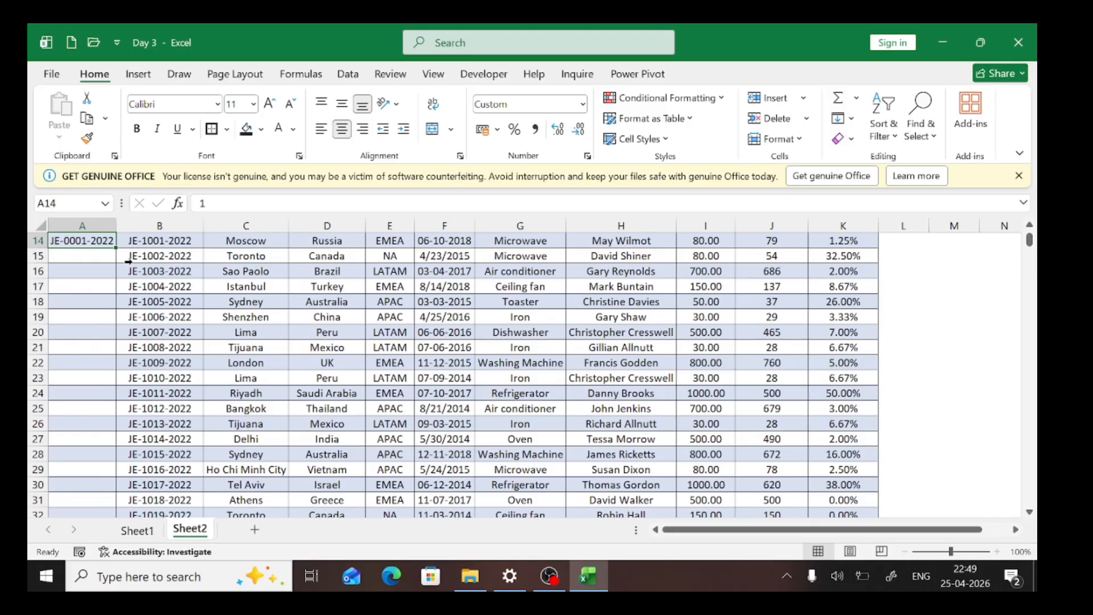
Step: Clear A14, set its number format to General, and enter 1 as the first serial number
key("Delete")
scroll(130, 262, "up", 1)
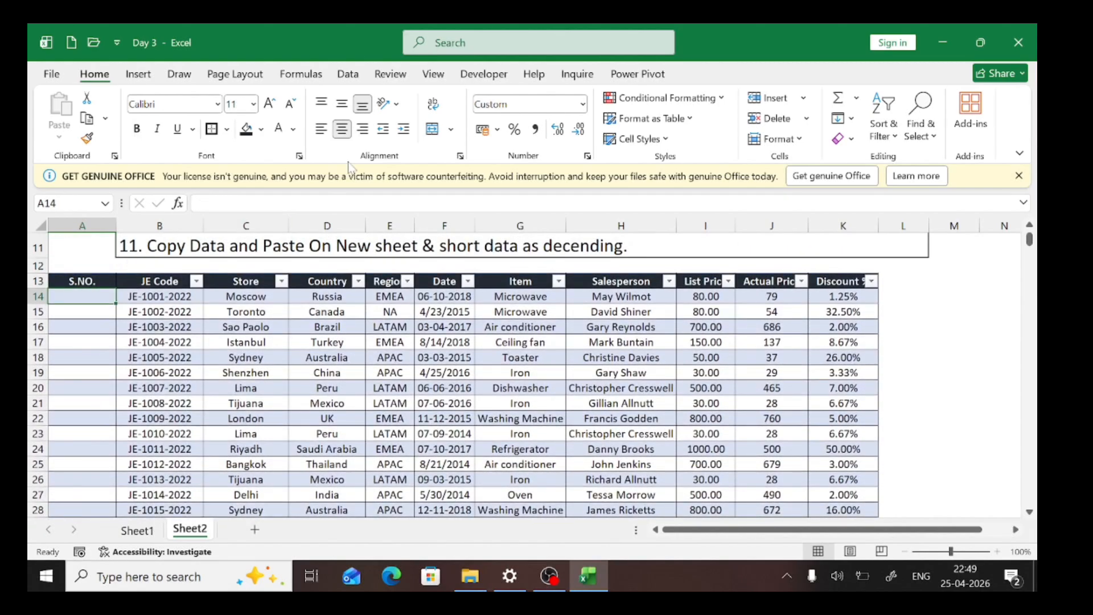
left_click(584, 104)
left_click(552, 145)
type("1")
key("Return")
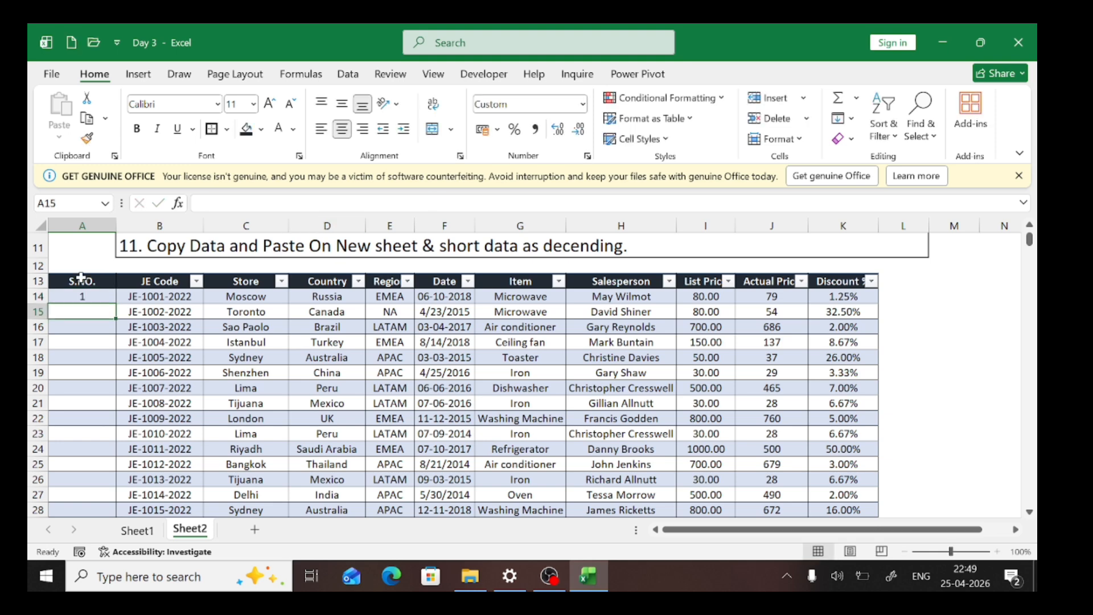
Step: Enter 2 in A15 and set the S.NO. cells from A15 down to A2352 to the General number format
type("2")
key("Return")
key("Up")
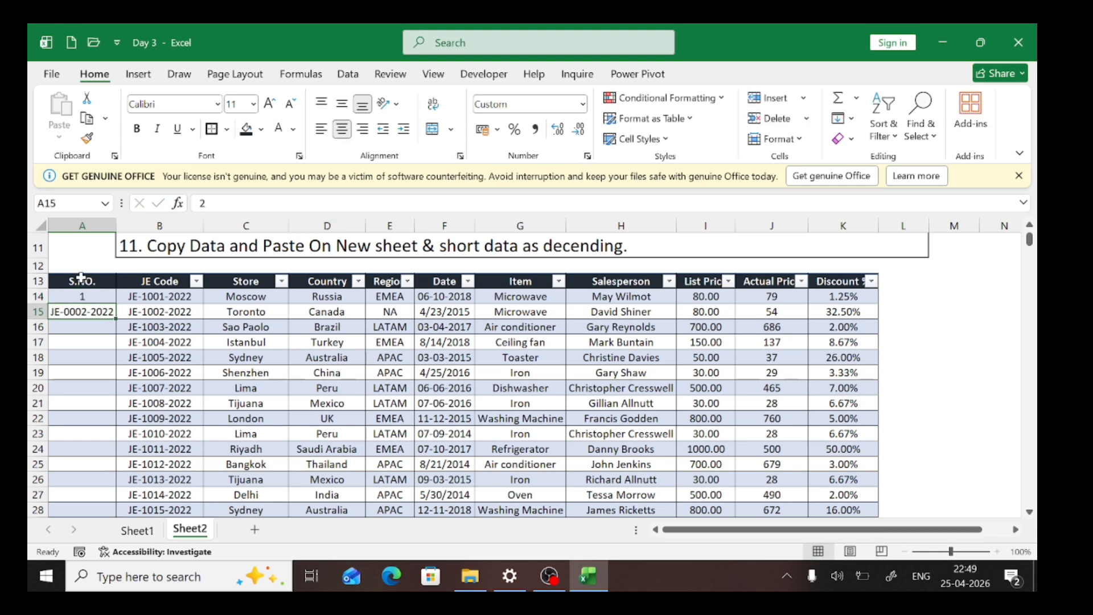
key("Right")
key("Down")
key("ctrl+Down")
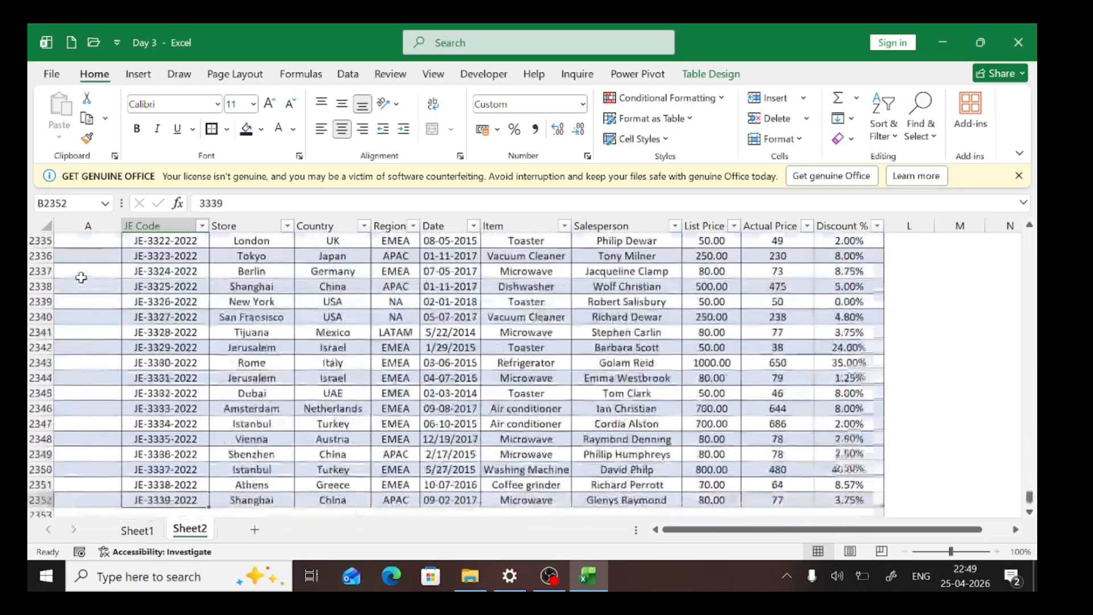
key("Left")
key("ctrl+shift+Up")
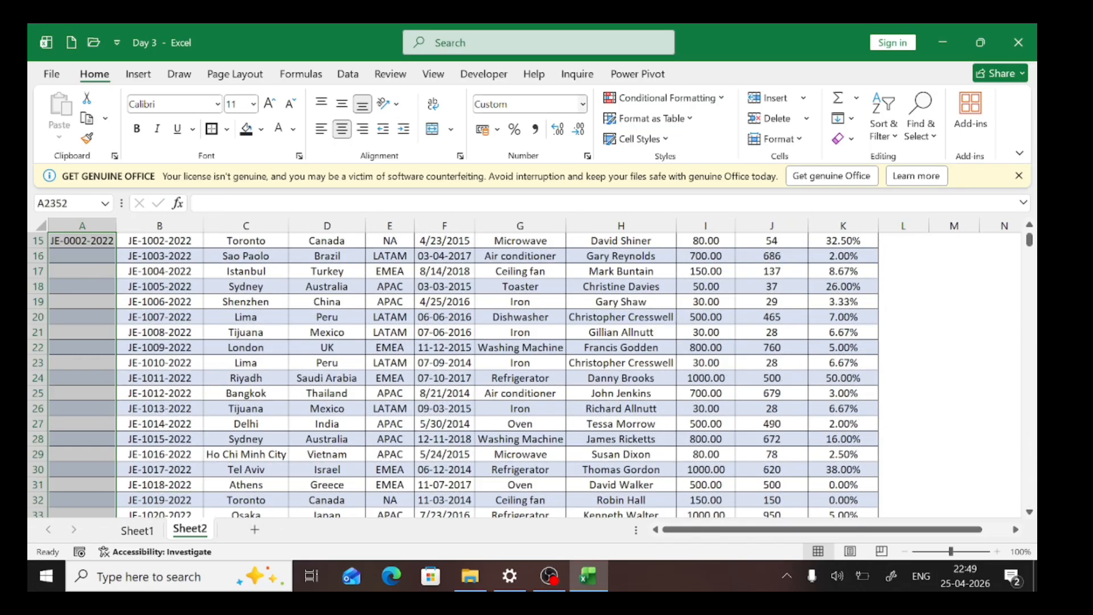
left_click(583, 104)
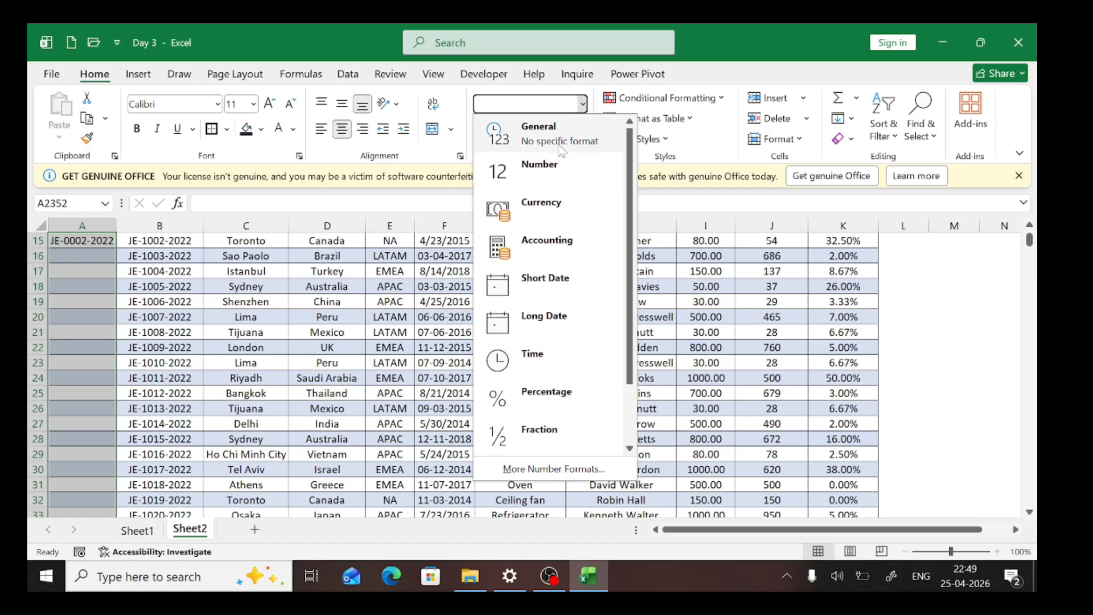
left_click(562, 147)
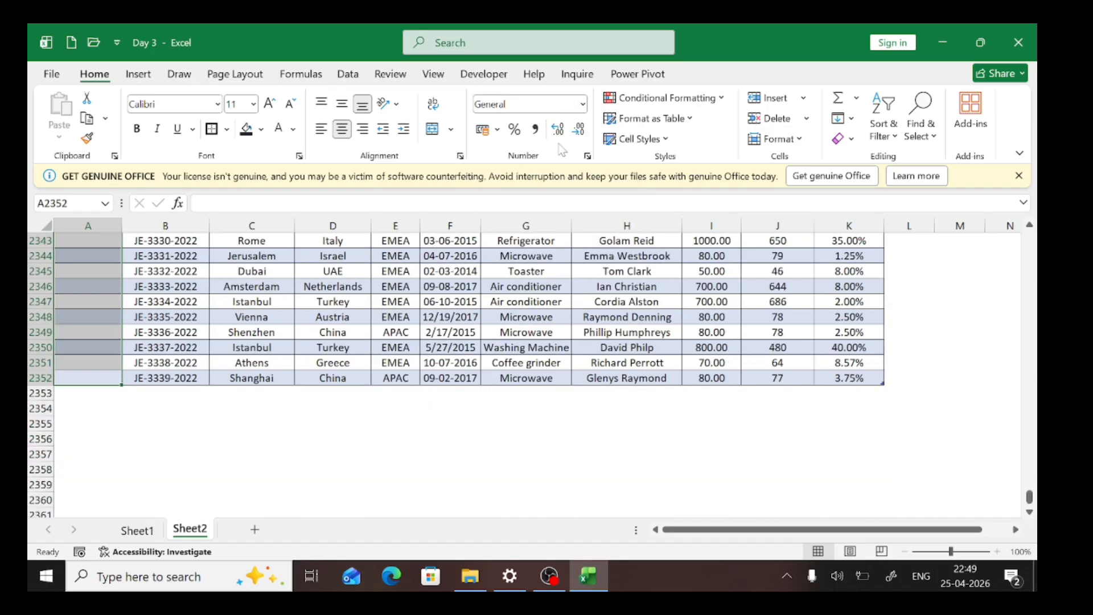
right_click(212, 375)
key("Up")
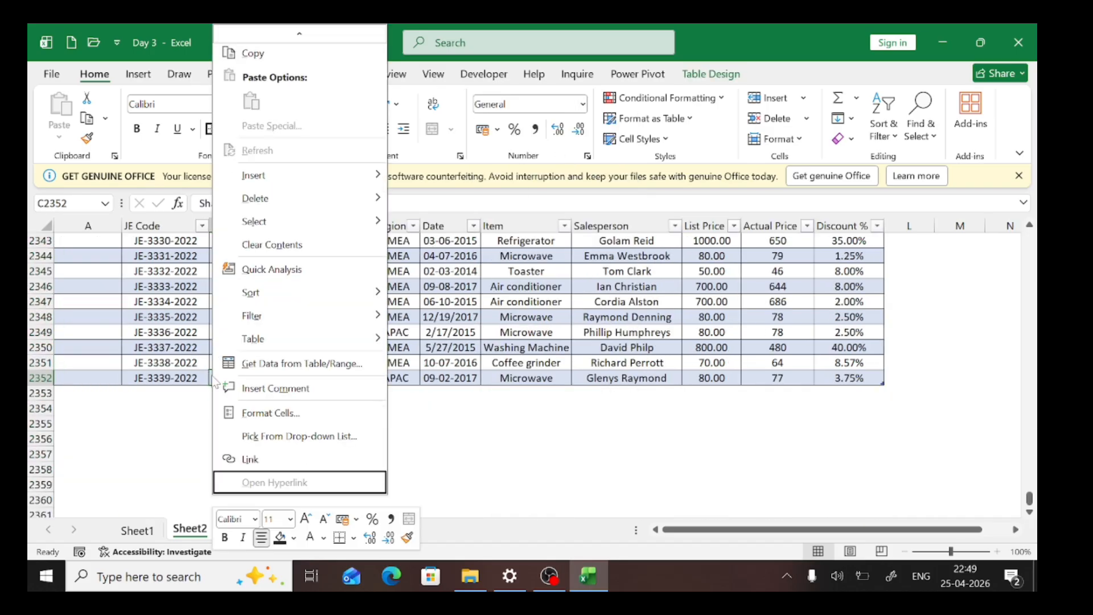
key("Escape")
key("ctrl+Up")
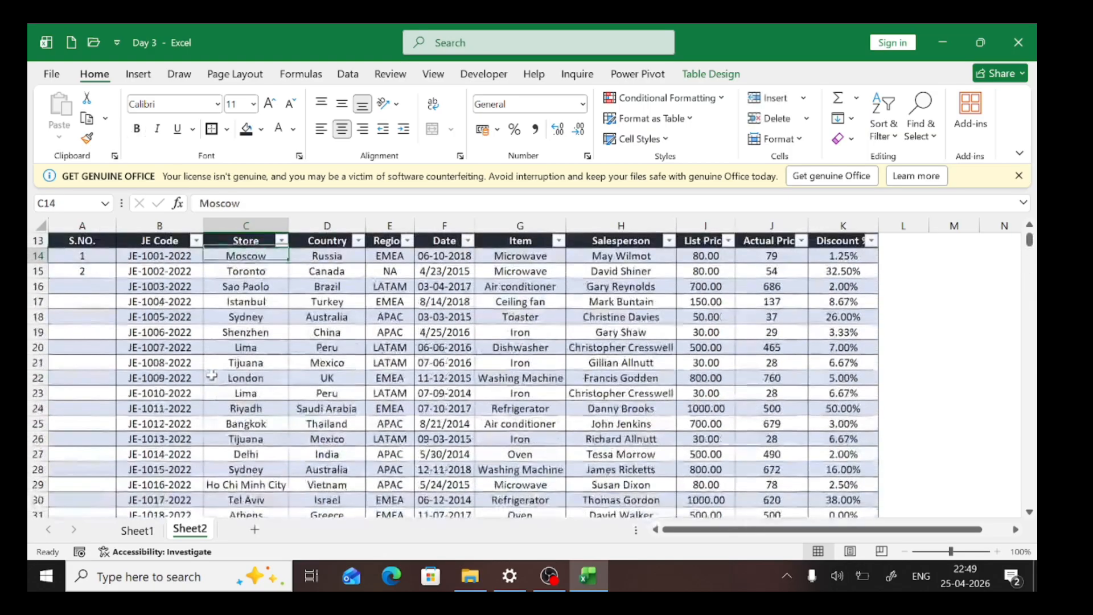
key("ctrl+Left")
key("Down")
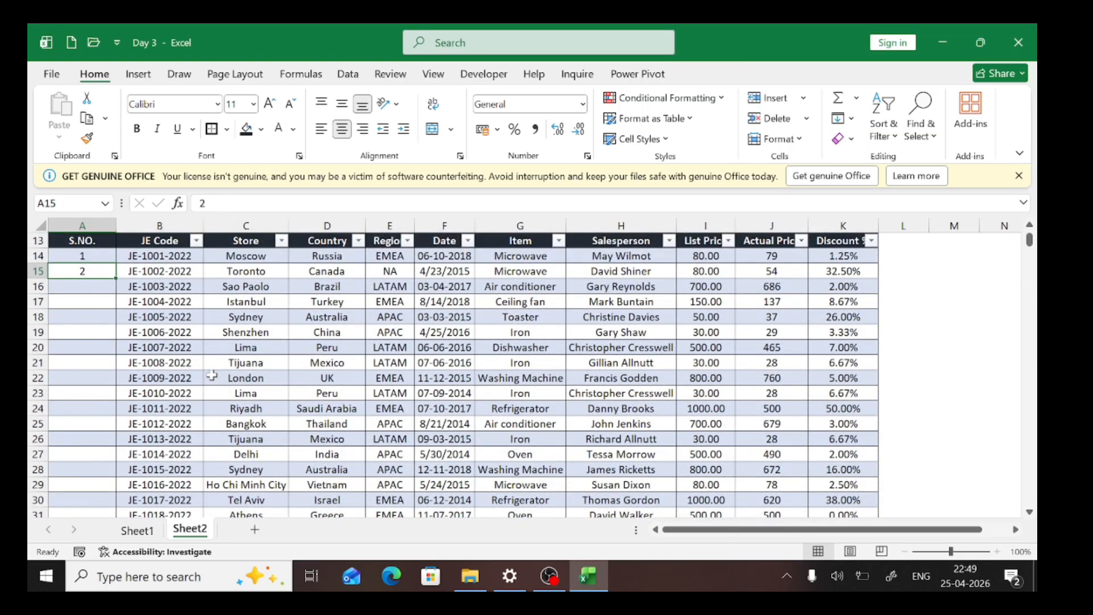
Step: Try continuing the serial numbers with the formula =A15+1 in A16 filled down to A20, undoing the fill and clearing A16
key("Up")
key("shift+Down")
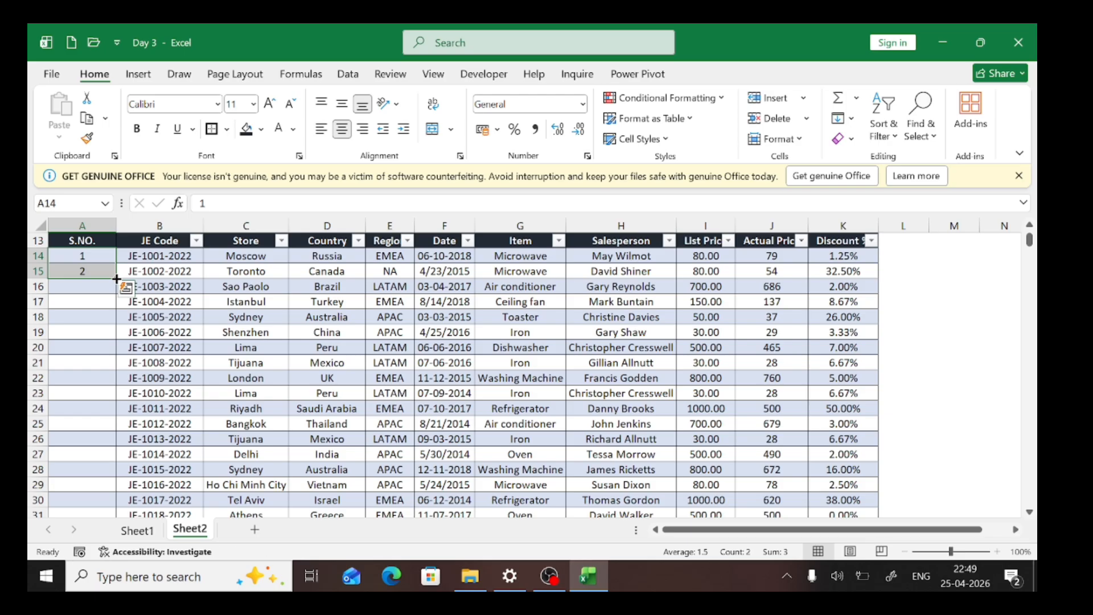
left_click(98, 284)
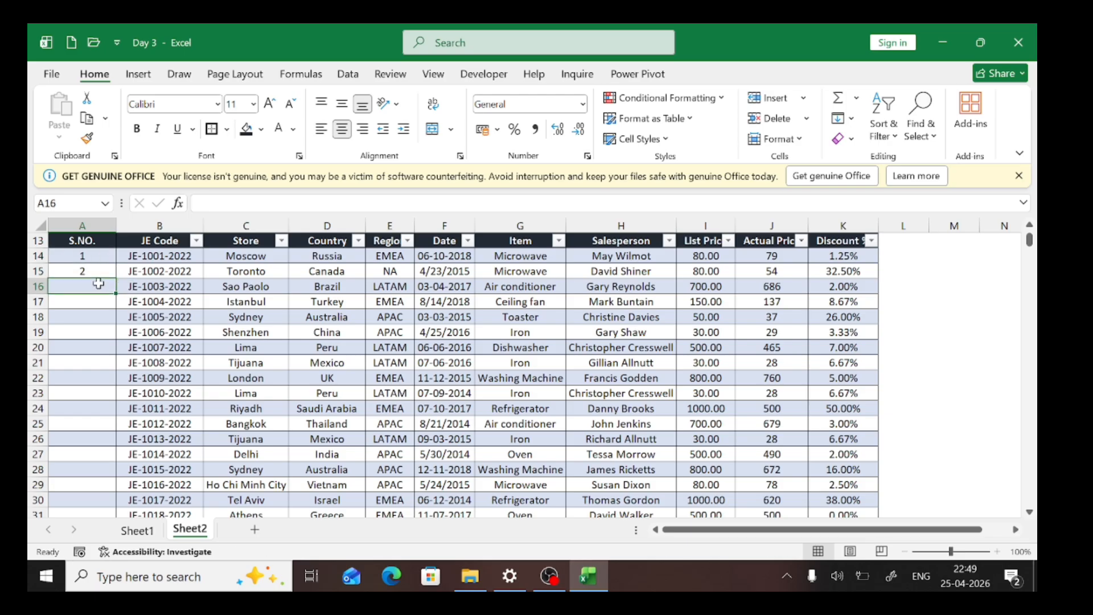
type("=")
key("Up")
type("+1")
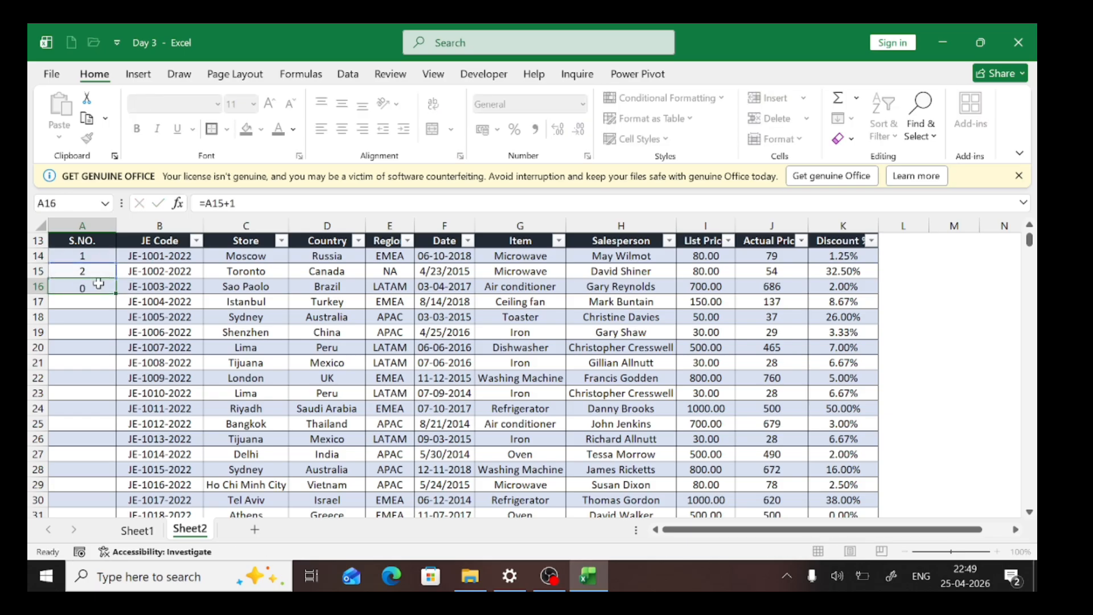
key("ctrl+Return")
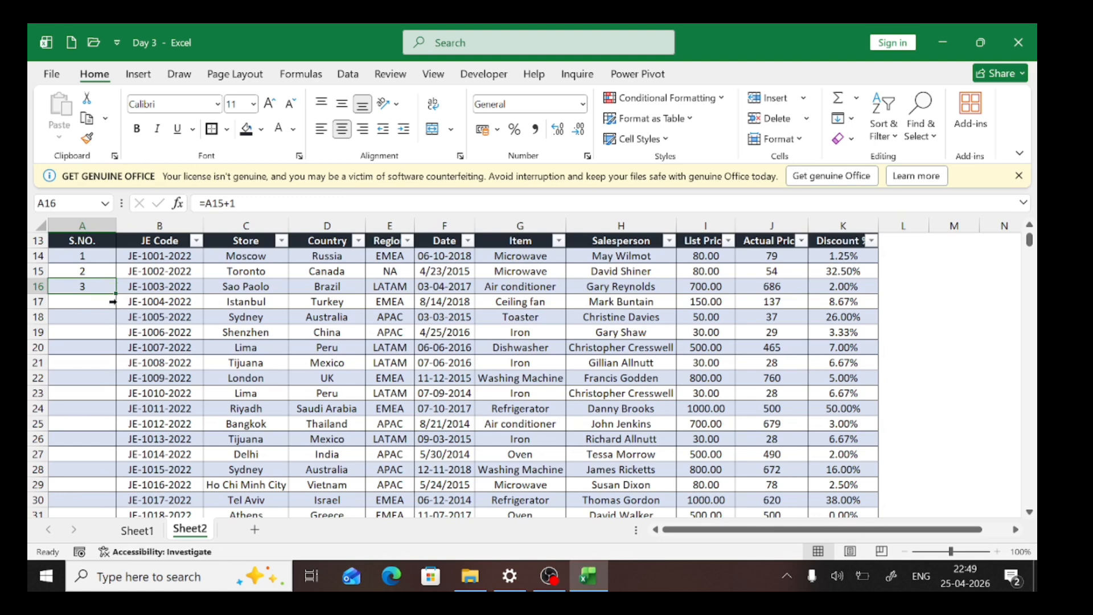
left_click_drag(116, 294, 106, 348)
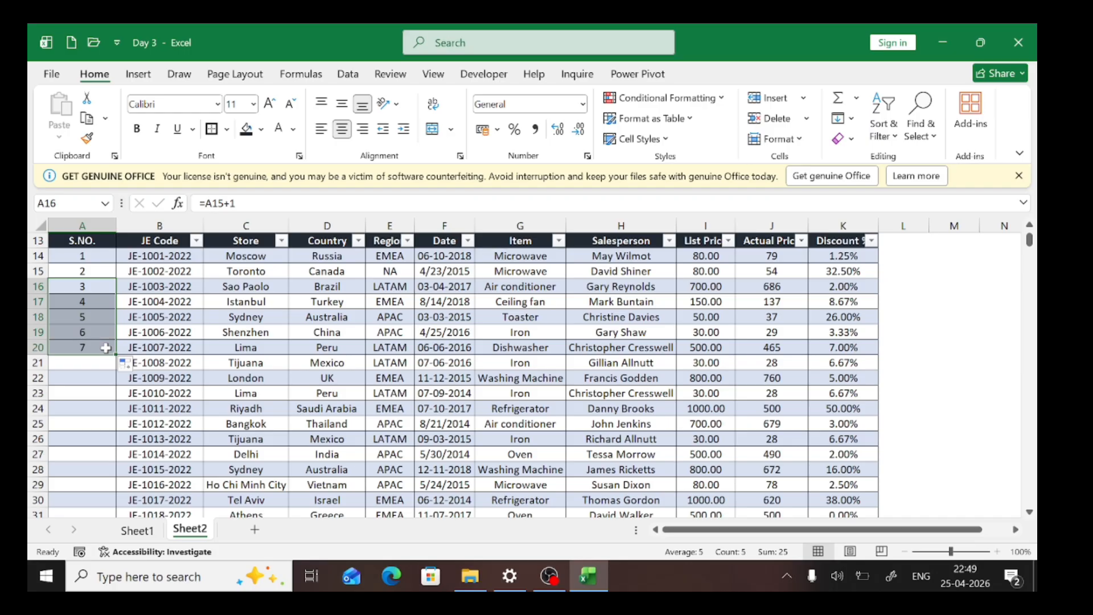
key("ctrl+z")
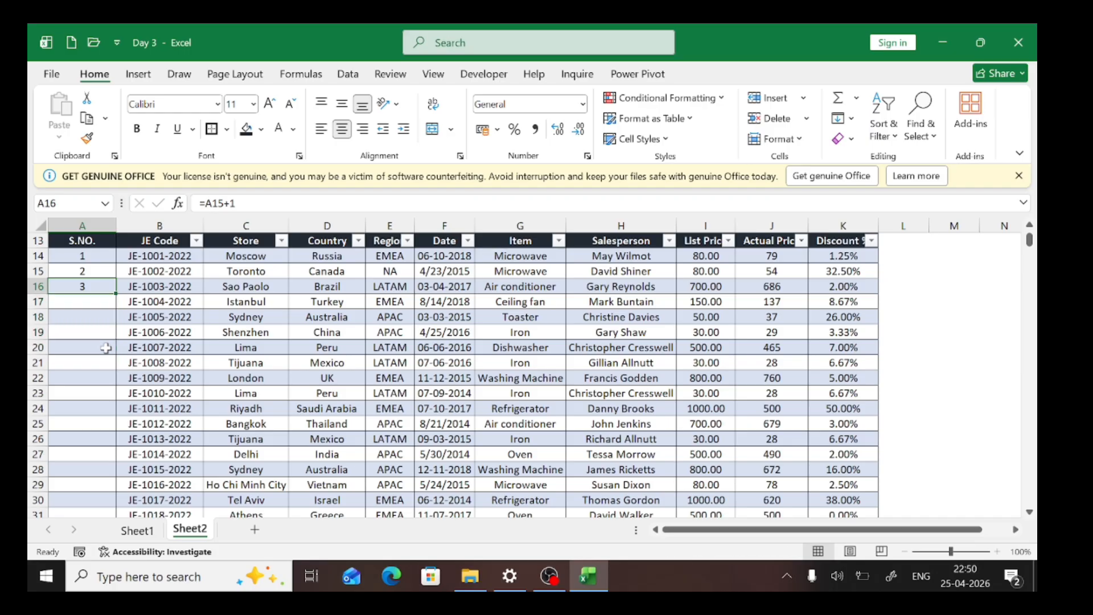
key("Delete")
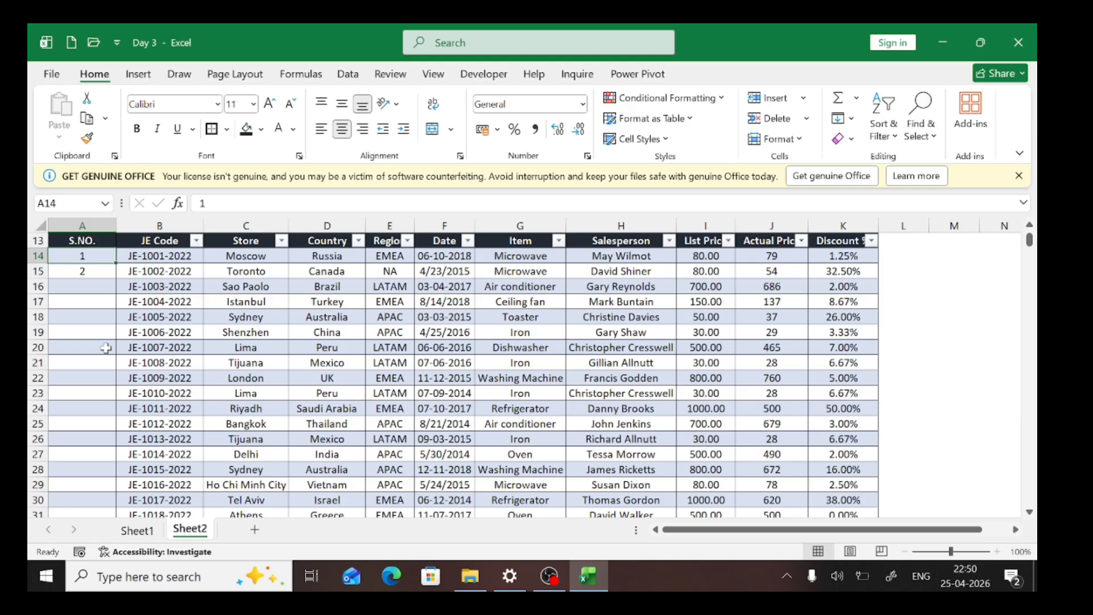
Step: Extend the 1, 2 pattern in A14:A15 down to the last data row, A2352, as a fill series
left_click_drag(83, 256, 83, 271)
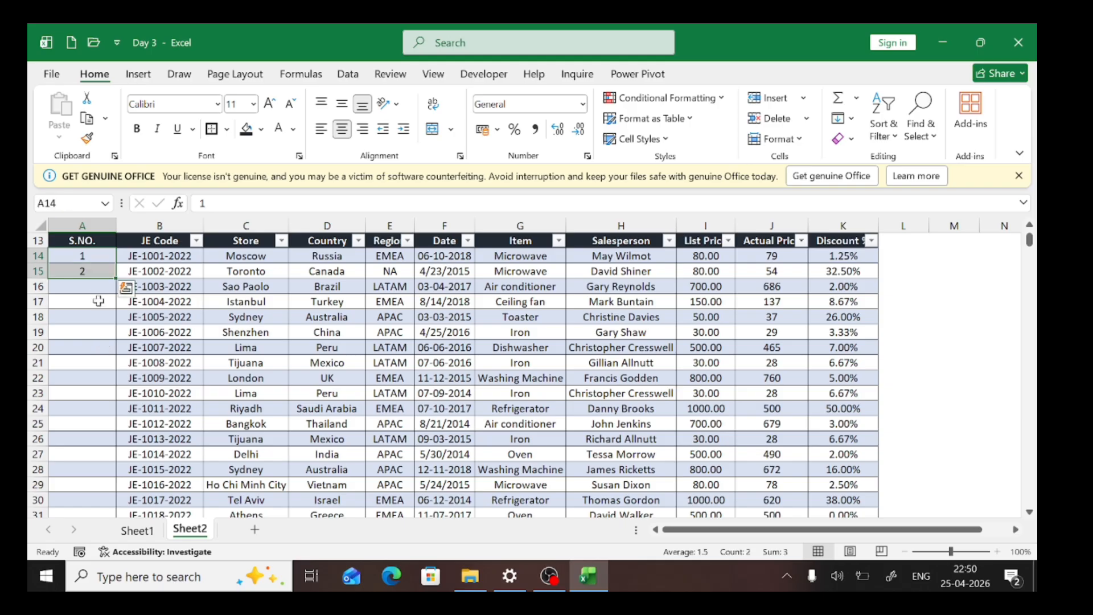
left_click_drag(117, 279, 129, 447)
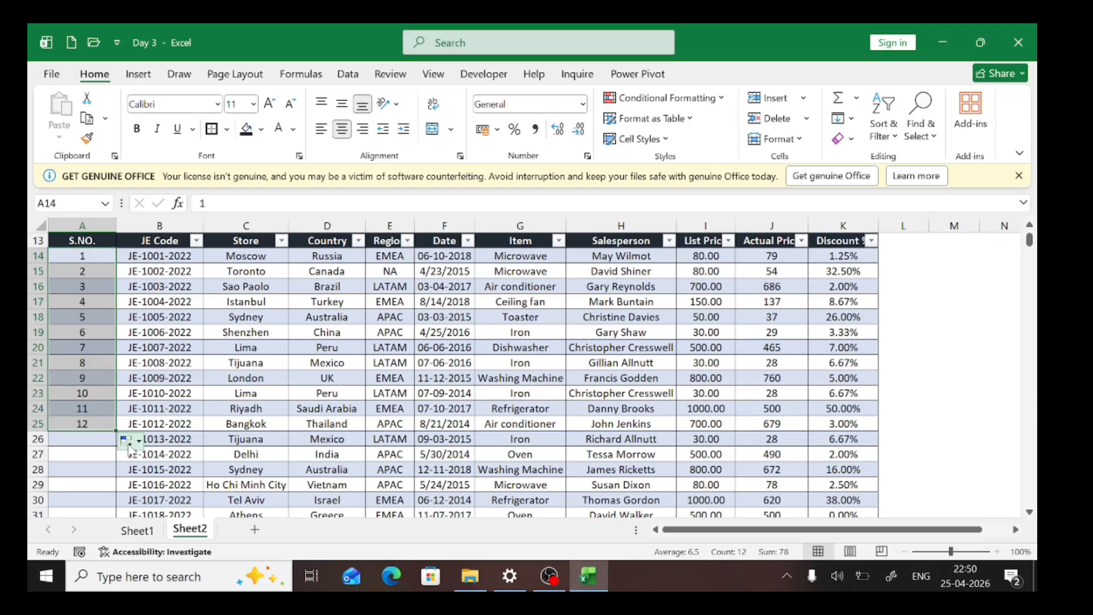
left_click(138, 444)
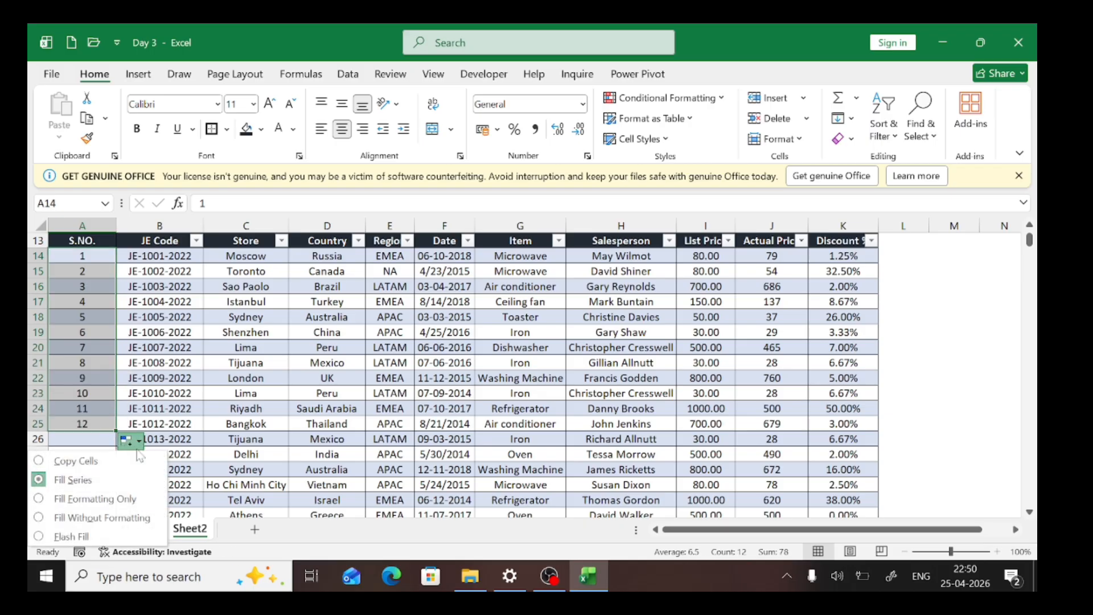
left_click(107, 481)
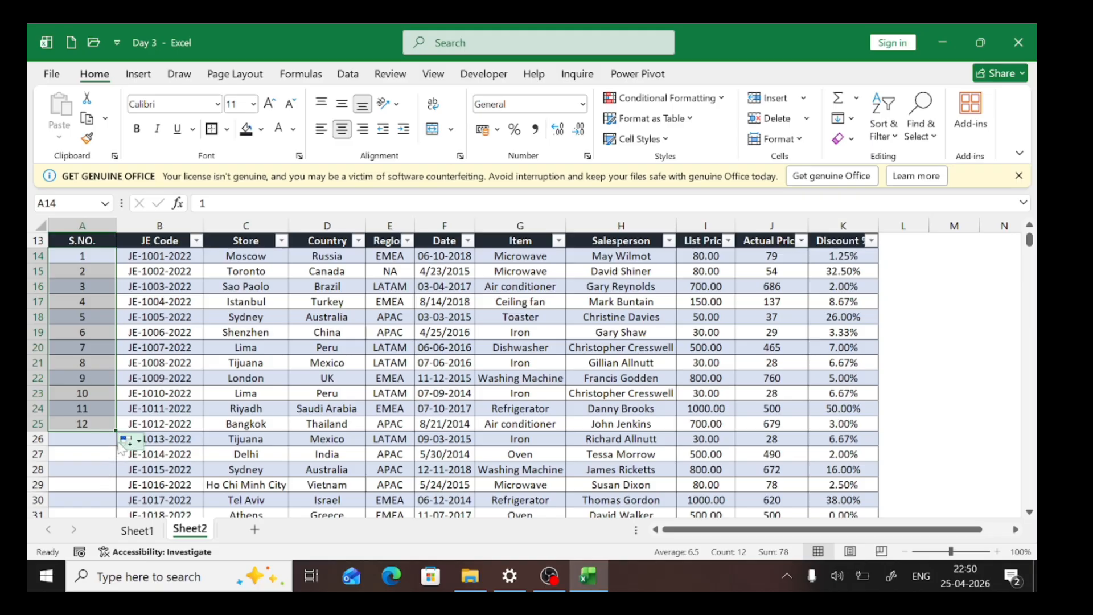
left_click_drag(115, 431, 114, 478)
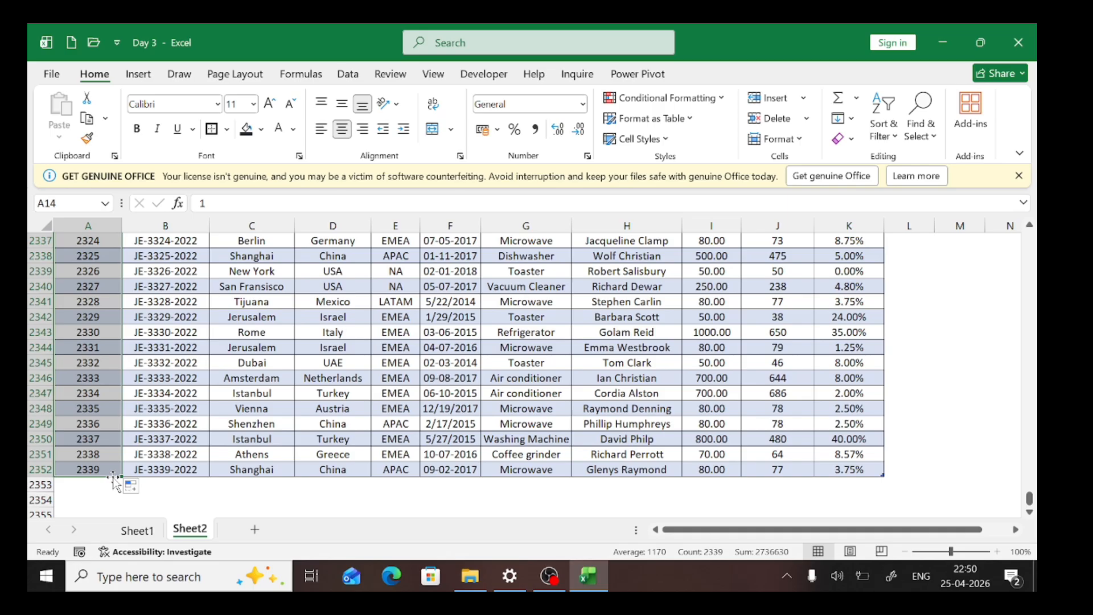
Step: Check the numbered S.NO. column back up to its first row, and read tasks 9 and 10 in the instruction list
scroll(113, 480, "up", 20)
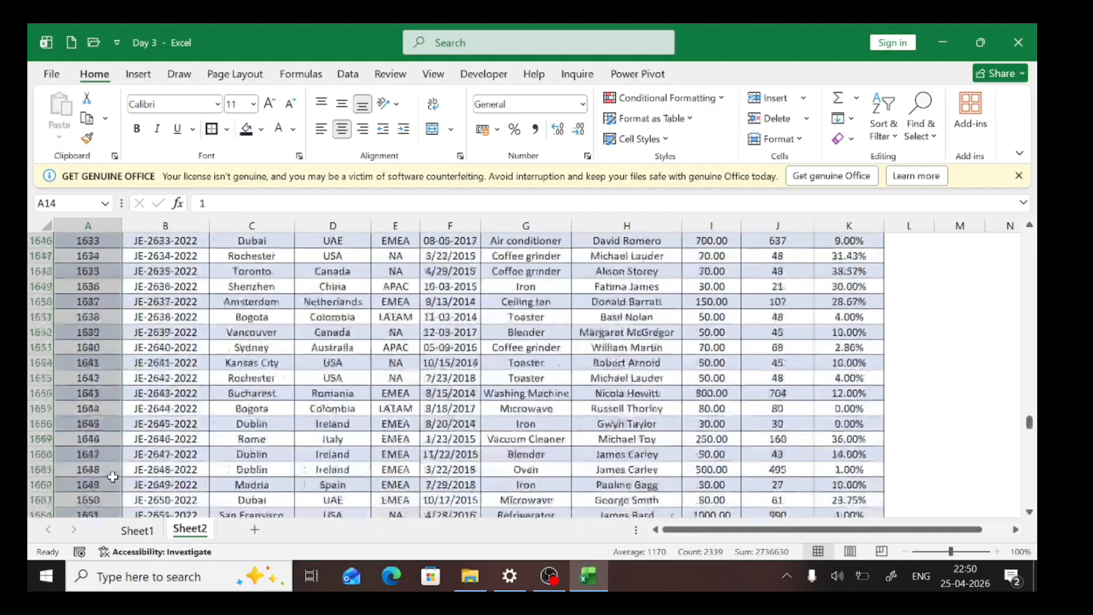
key("Up")
key("Up")
key("Up")
key("Up")
key("Up")
key("Up")
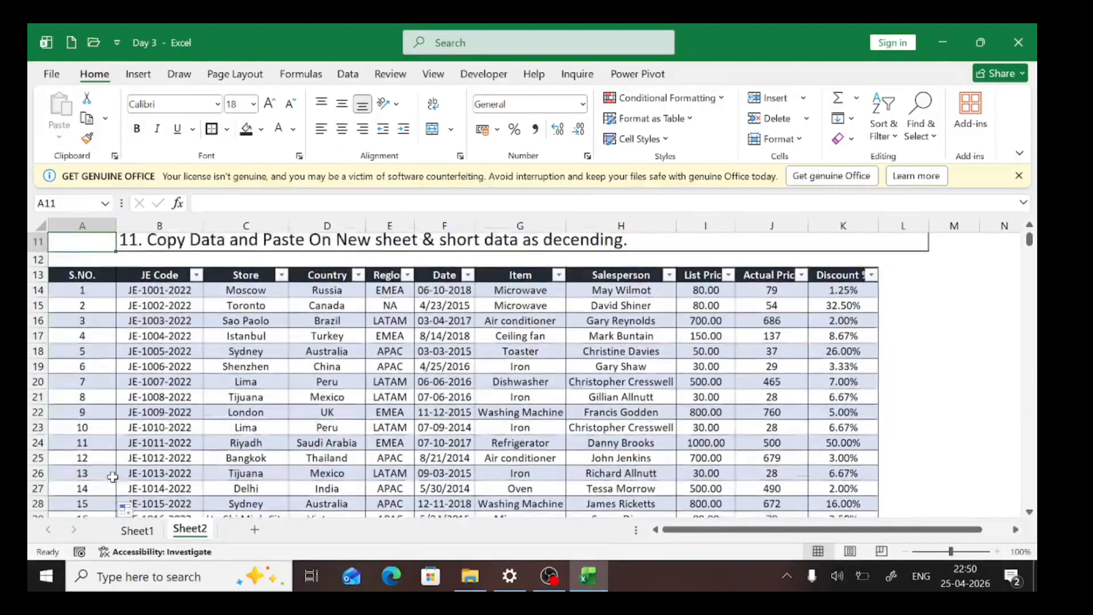
key("Up")
key("Right")
key("Down")
key("Down")
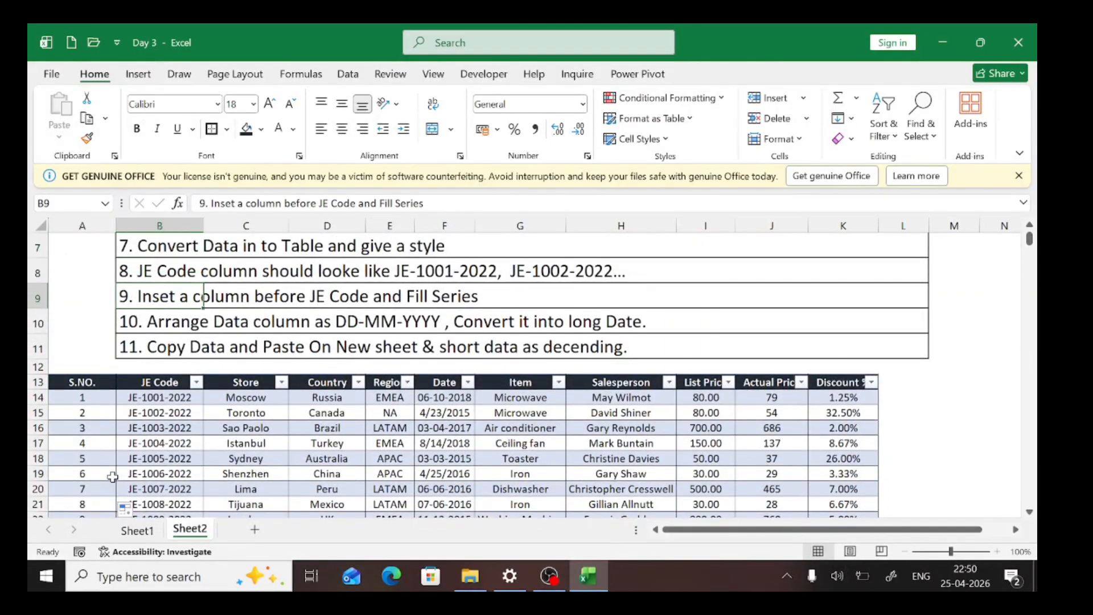
key("Up")
key("Down")
key("Down")
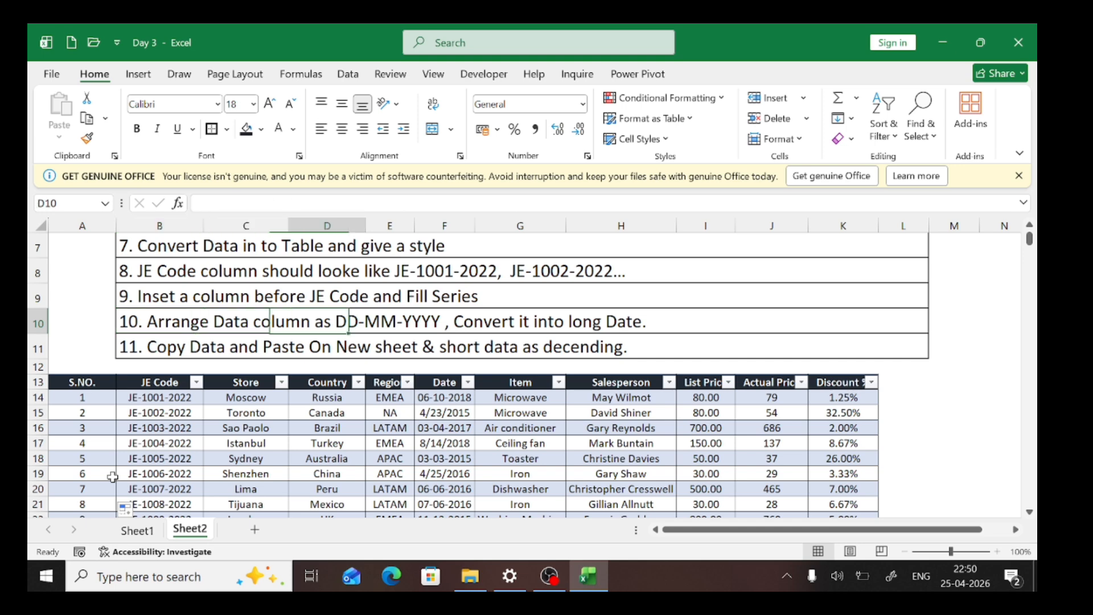
Step: Correct the word "Data" to "Date" in the task 10 instruction in B10
key("F2")
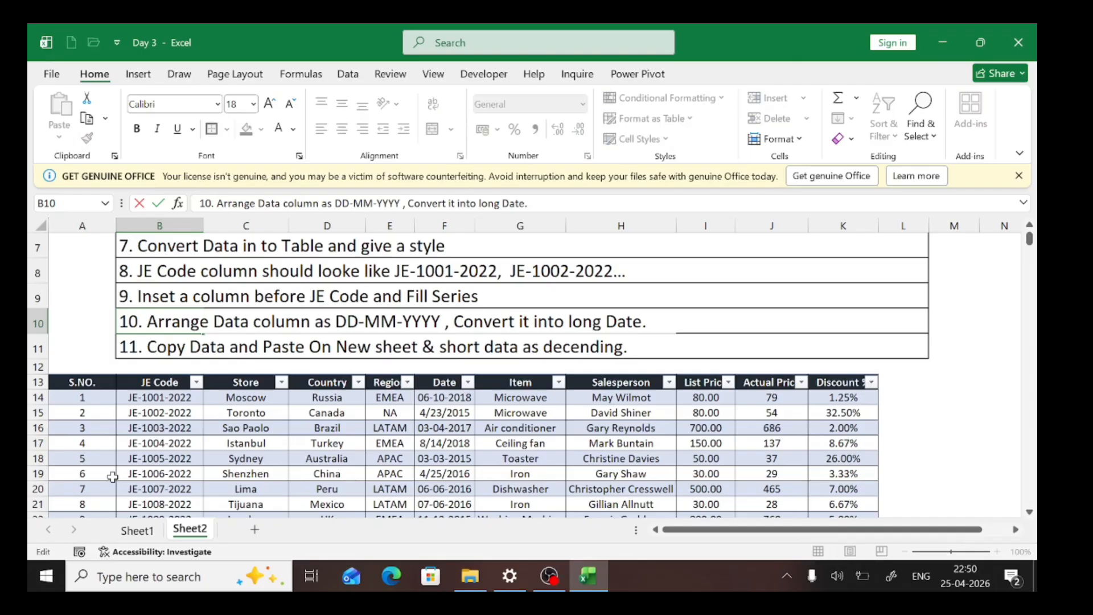
key("Left")
key("Left")
key("Left")
key("Left")
key("Left")
key("Left")
key("Left")
key("Left")
key("Left")
key("Left")
key("Left")
key("Left")
key("Left")
key("Left")
key("Left")
key("Left")
key("Left")
key("Delete")
type("E")
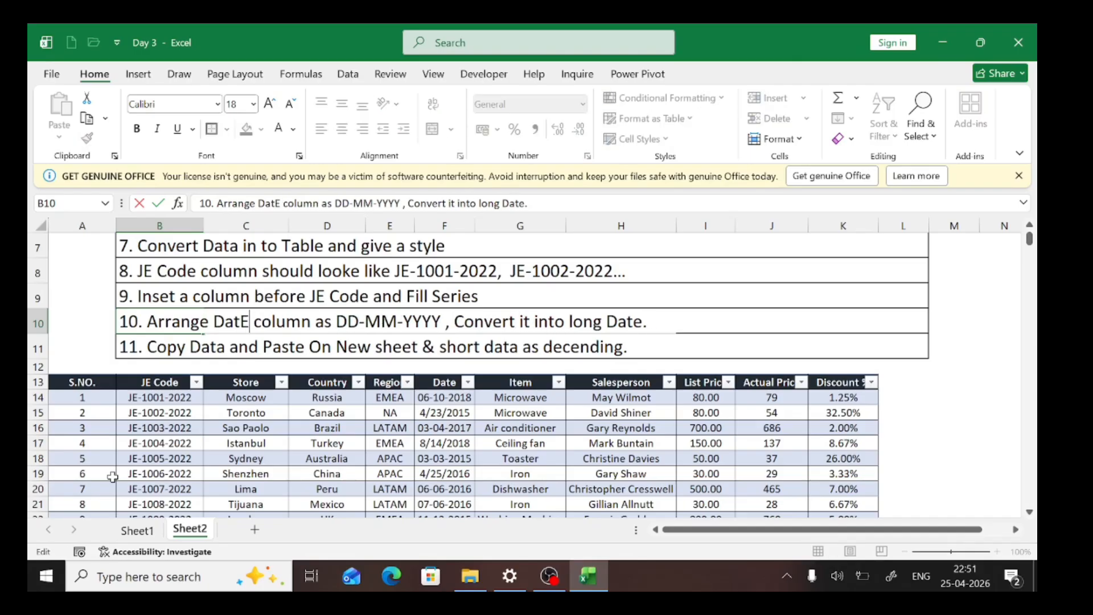
key("Return")
key("Up")
key("Up")
key("Right")
key("Down")
key("Left")
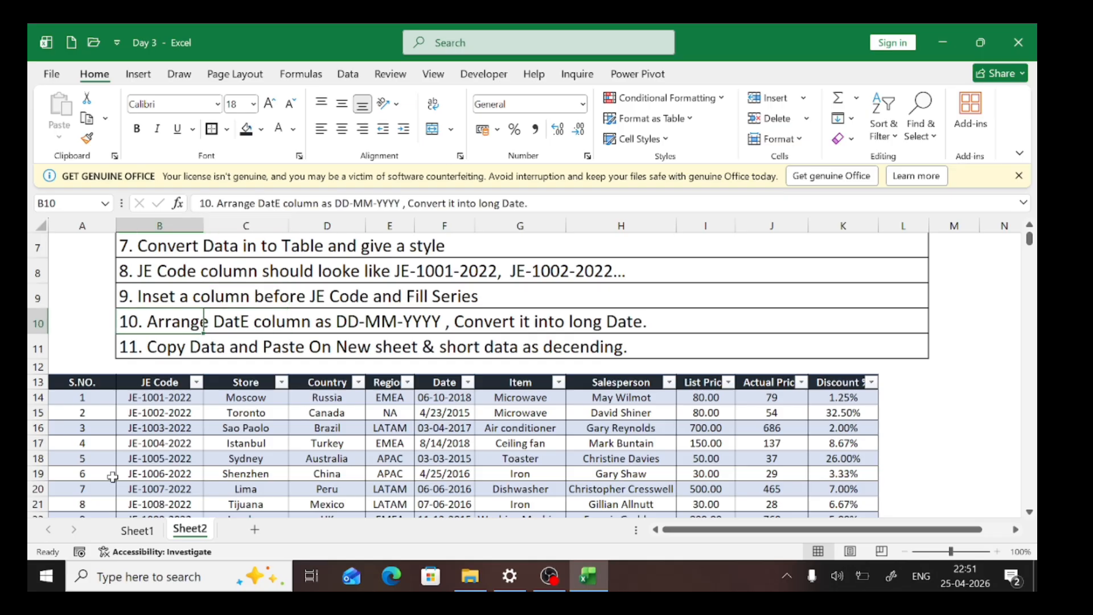
key("F2")
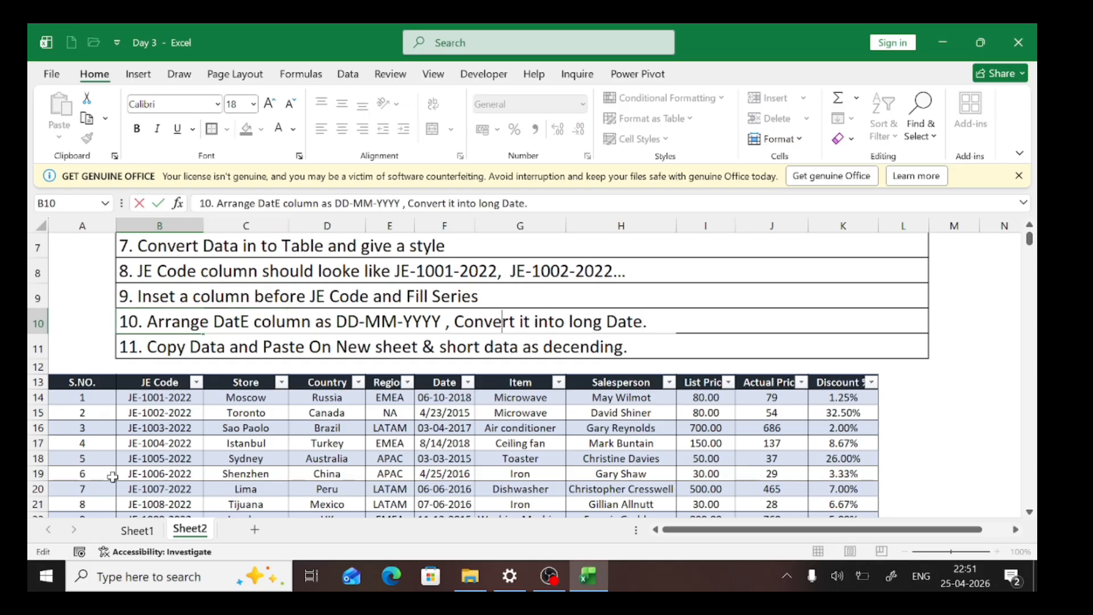
key("Left")
key("Left")
key("Left")
key("Left")
key("Left")
key("Left")
key("Left")
key("BackSpace")
type("e")
key("Return")
Step: Examine the Date column entries from F14 to F23 for differing date layouts and number formats
key("Up")
key("Right")
key("Right")
key("Right")
key("Down")
key("Down")
key("Down")
key("Down")
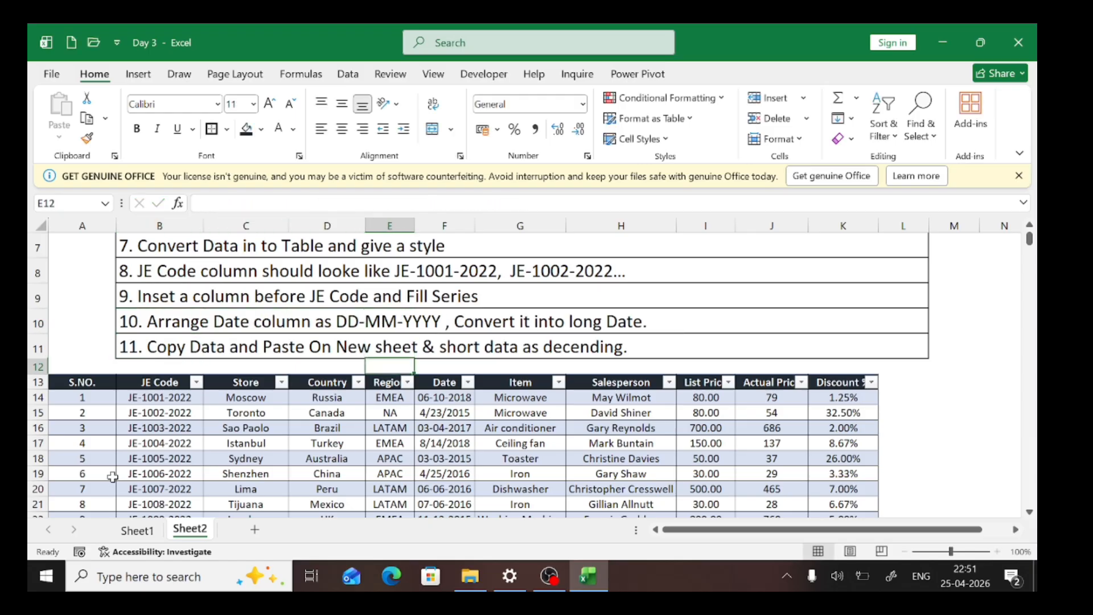
key("Right")
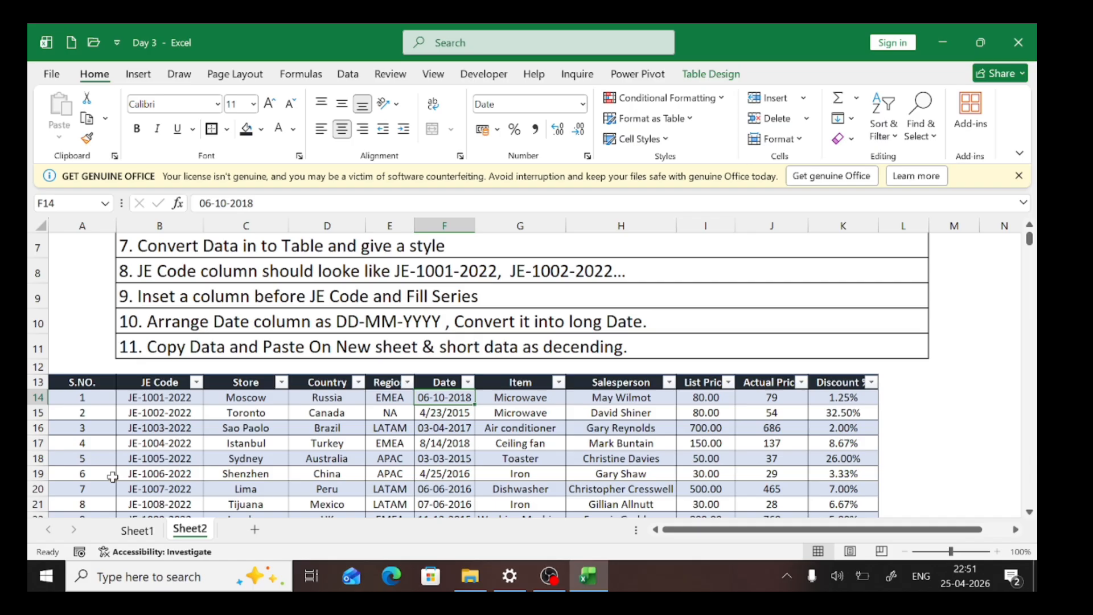
key("Down")
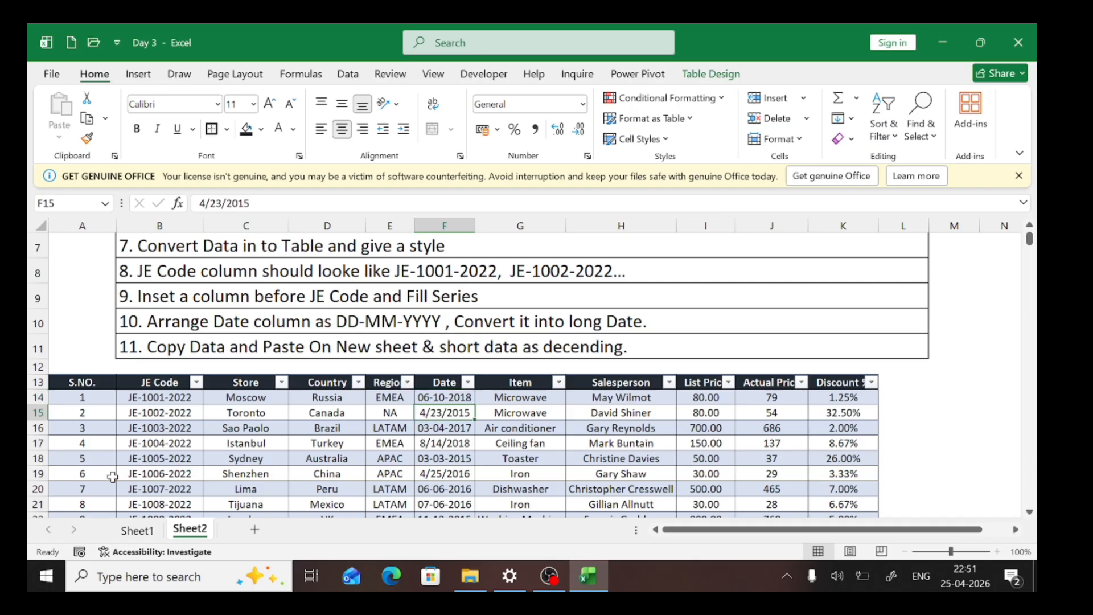
key("Down")
key("Down")
key("Down")
key("Down")
key("Down")
key("Down")
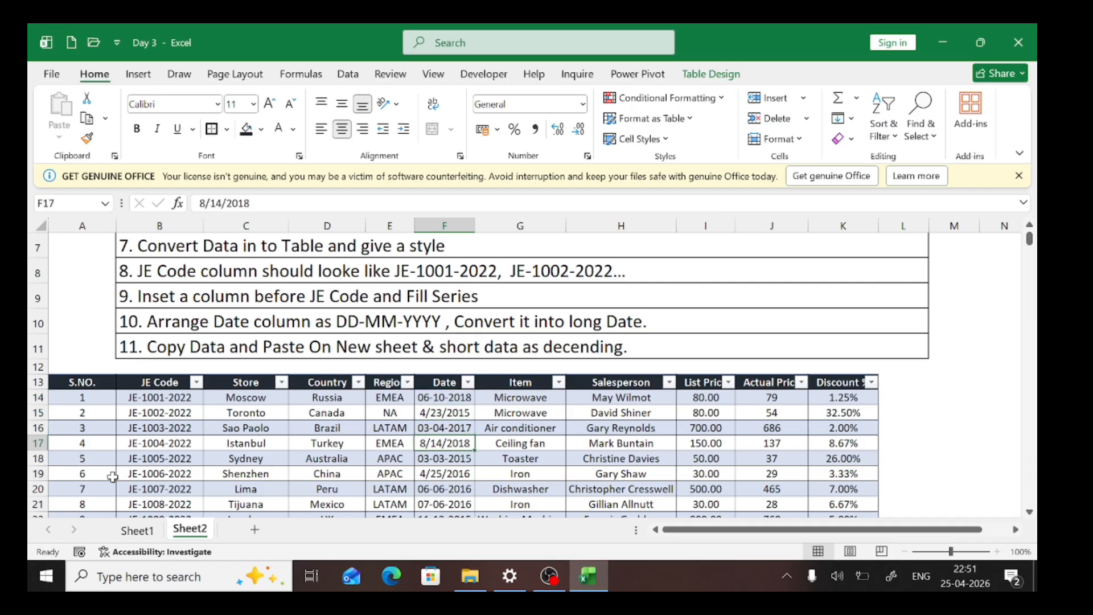
key("Down")
key("Down")
key("Down")
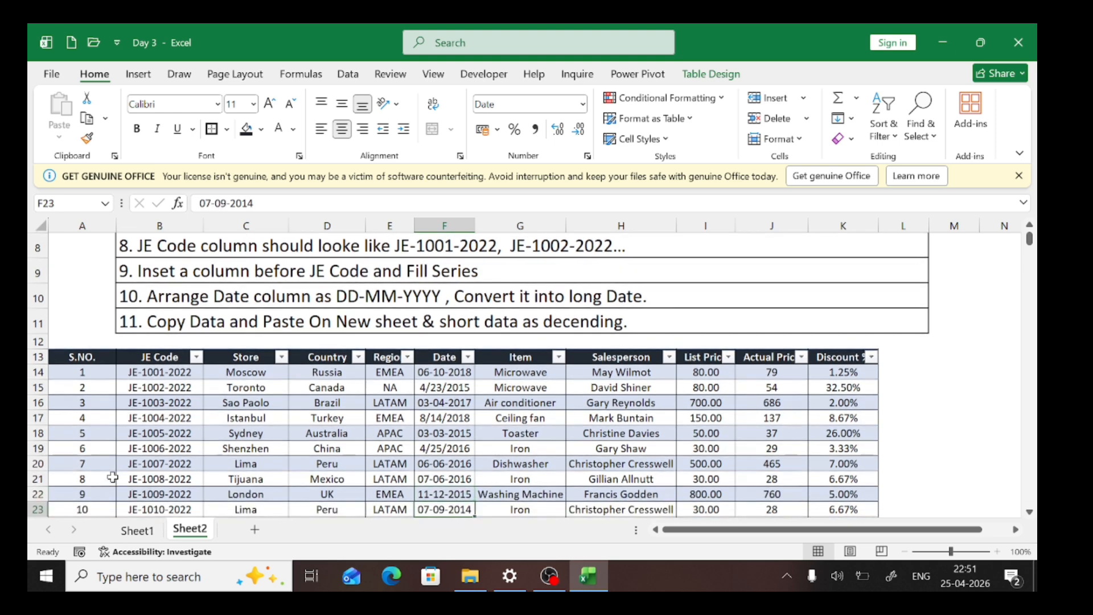
key("Up")
key("Up")
key("Up")
key("Up")
key("Up")
key("Up")
key("Up")
key("Up")
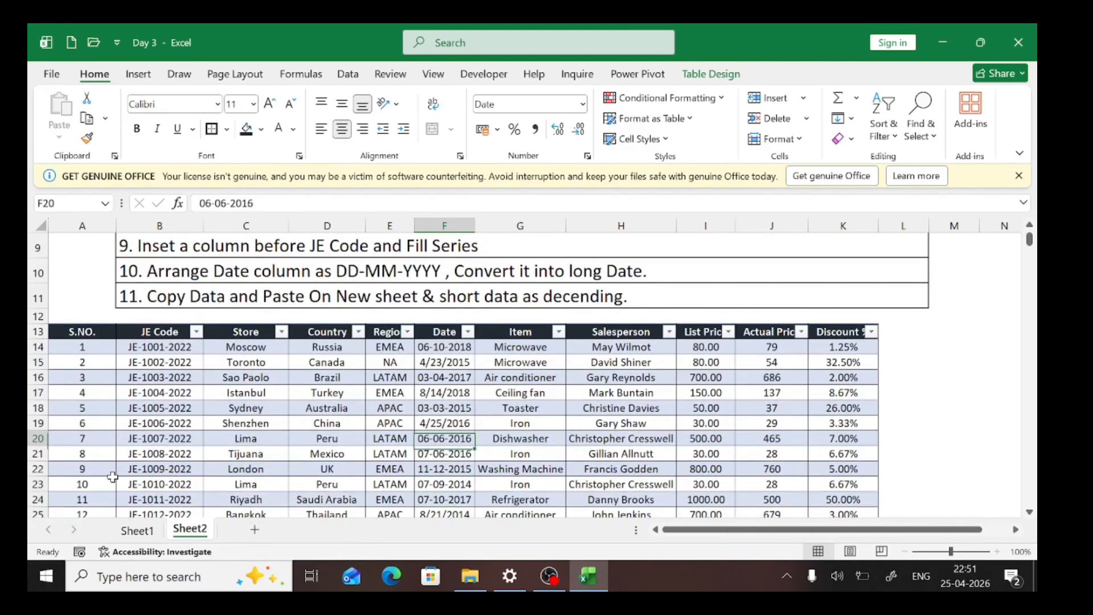
key("Up")
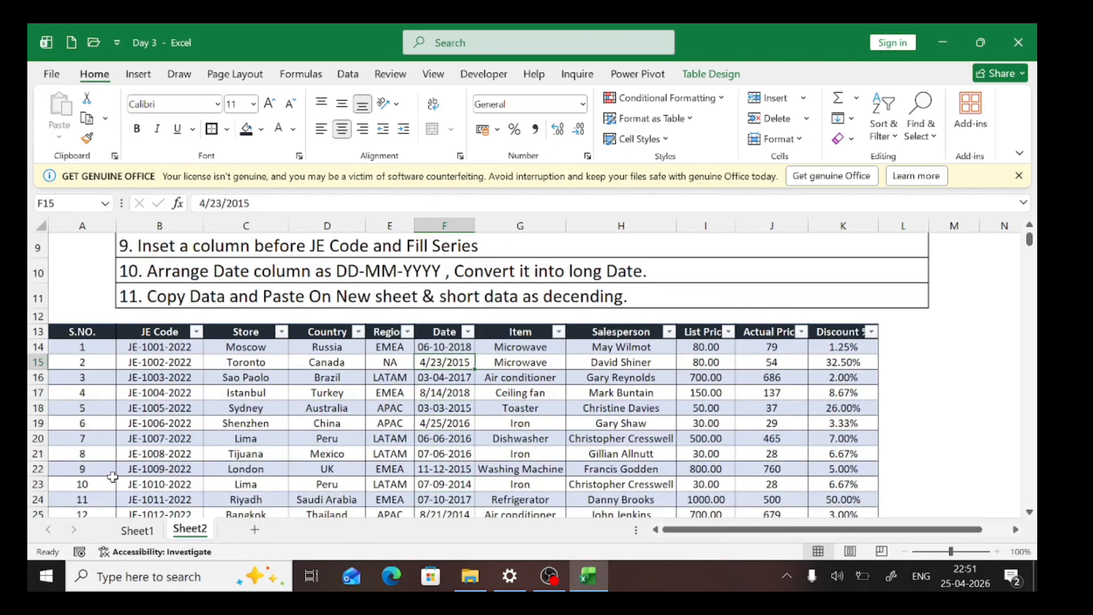
Step: Apply the General number format to the Date column entries from F14 to F2352 and check which entries become serial numbers
key("Up")
key("ctrl+shift+Down")
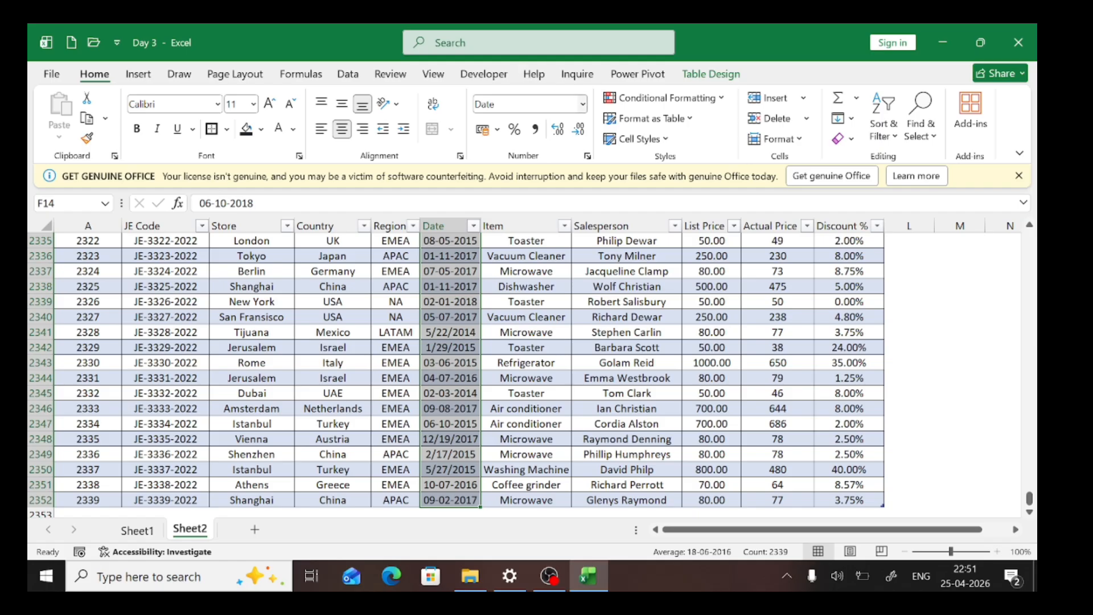
left_click(582, 104)
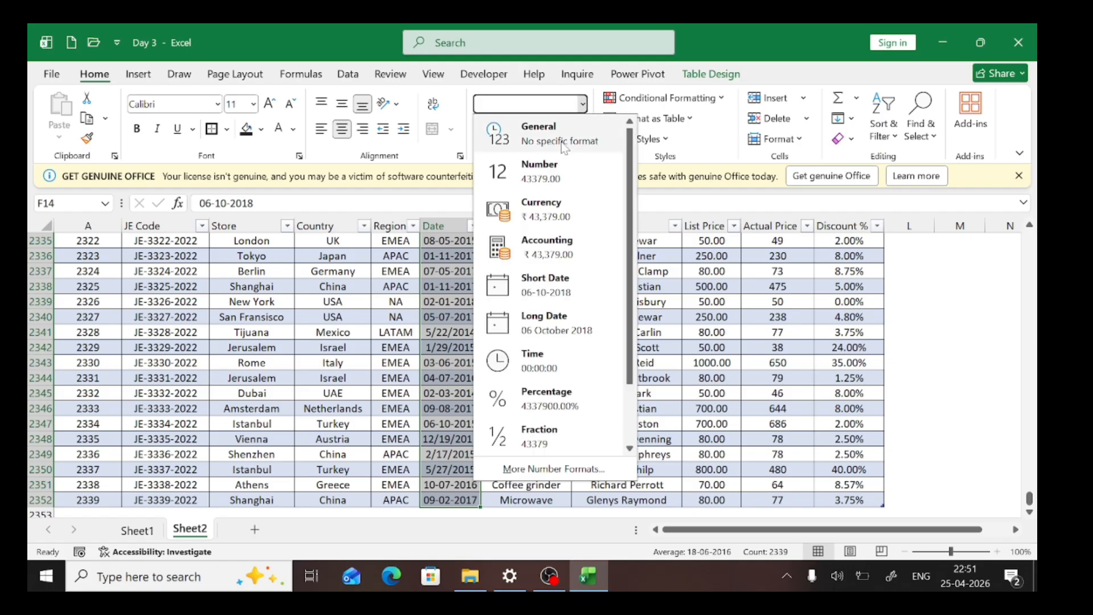
left_click(529, 126)
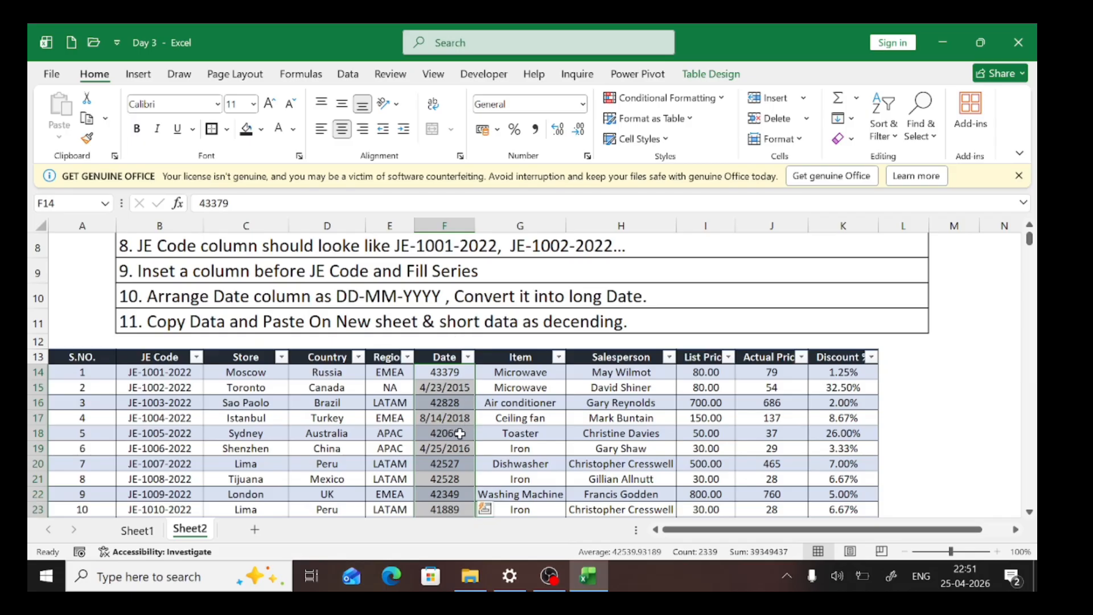
scroll(459, 428, "down", 3)
scroll(460, 434, "down", 2)
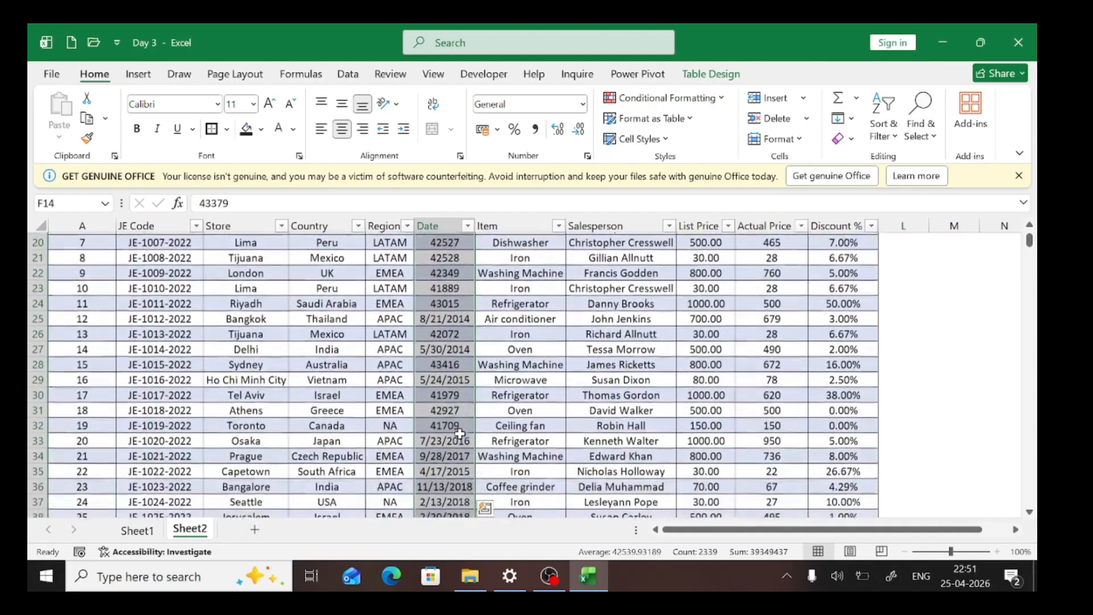
scroll(459, 434, "up", 4)
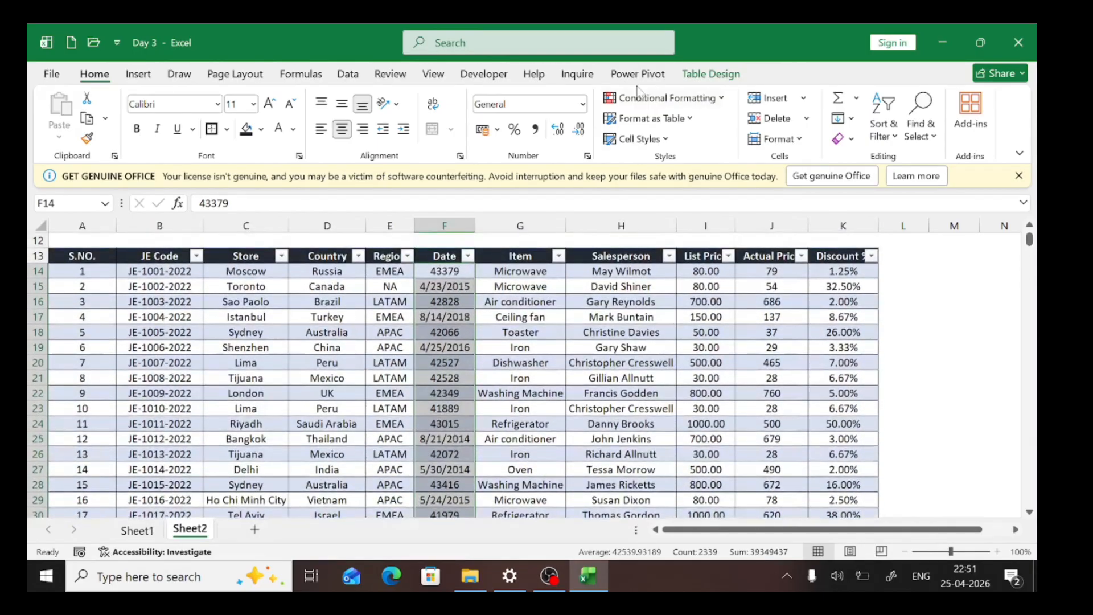
Step: Try the Number format on the selected Date entries, and switch them back to Short Date
left_click(583, 104)
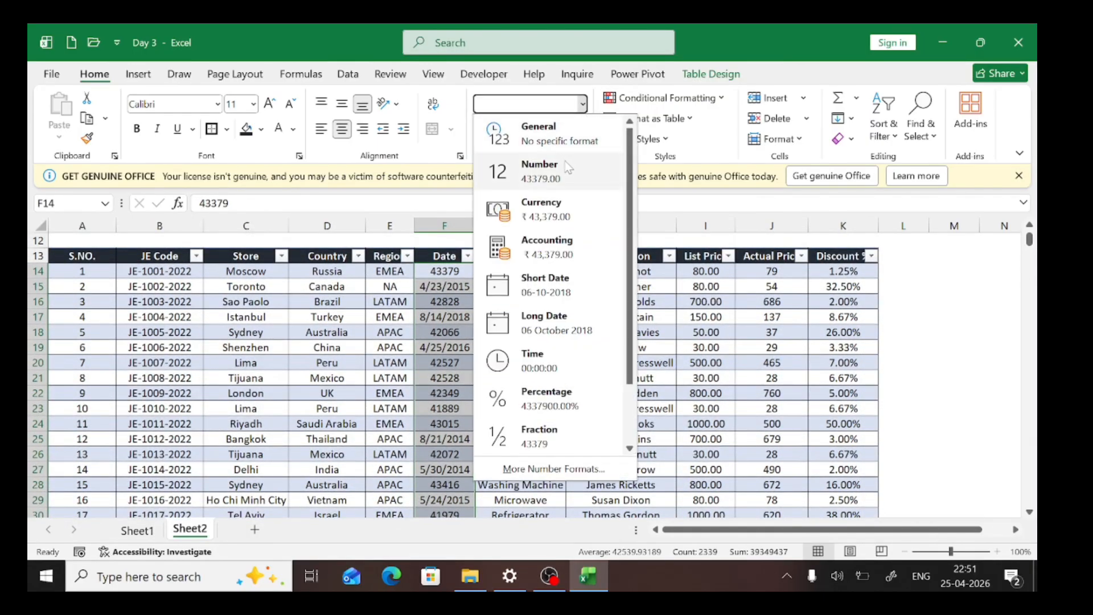
left_click(565, 181)
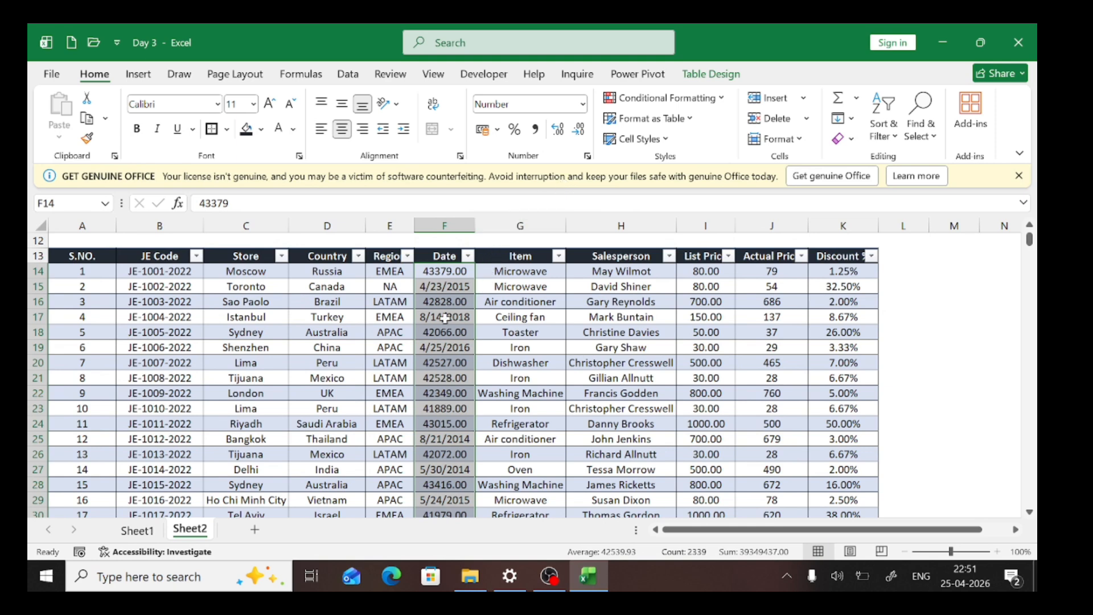
left_click(584, 104)
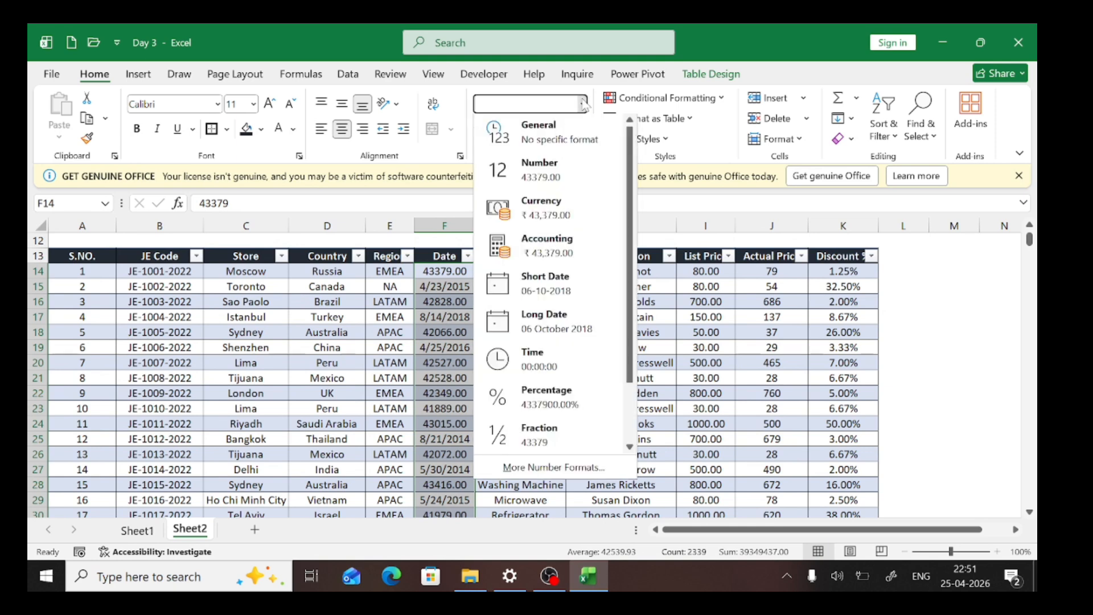
left_click(543, 283)
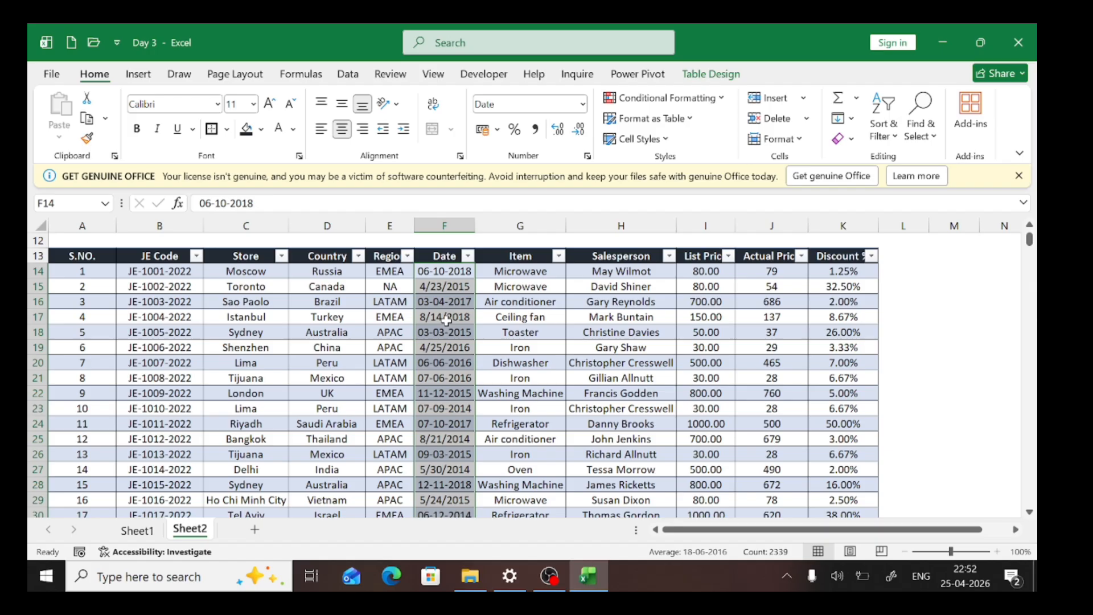
Step: Apply the custom number format DD/MM/YYYY to the selected Date entries
left_click(587, 157)
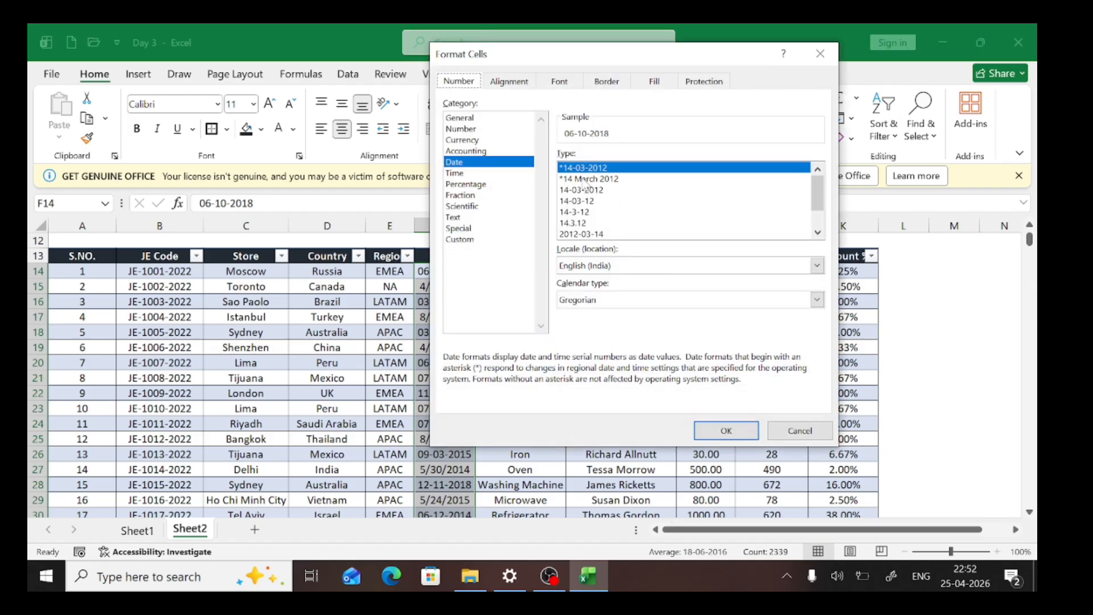
left_click(462, 240)
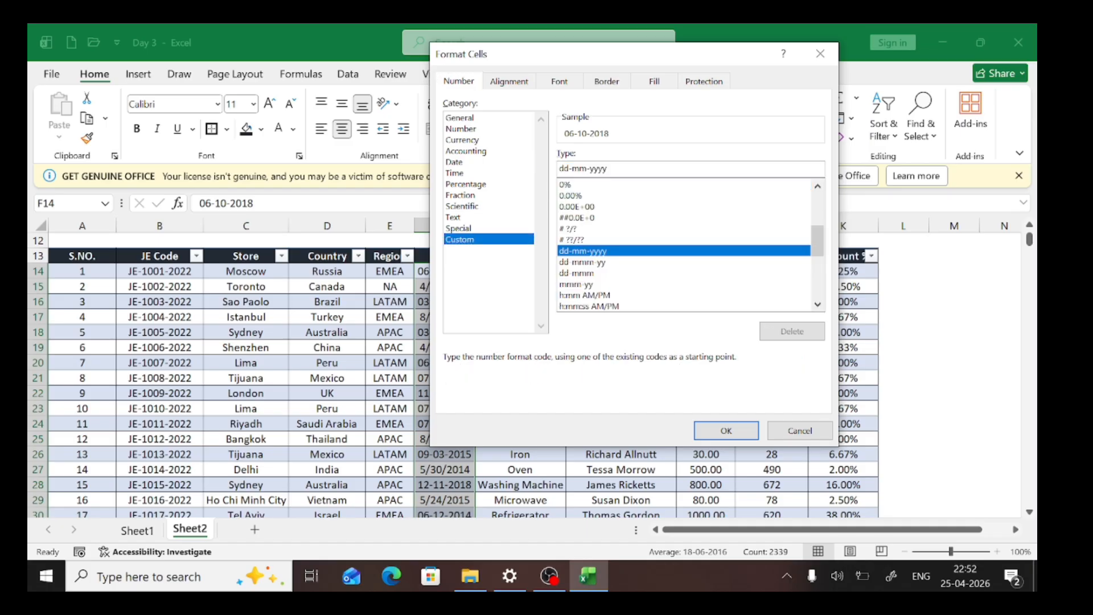
left_click_drag(607, 169, 558, 169)
type("DD/M")
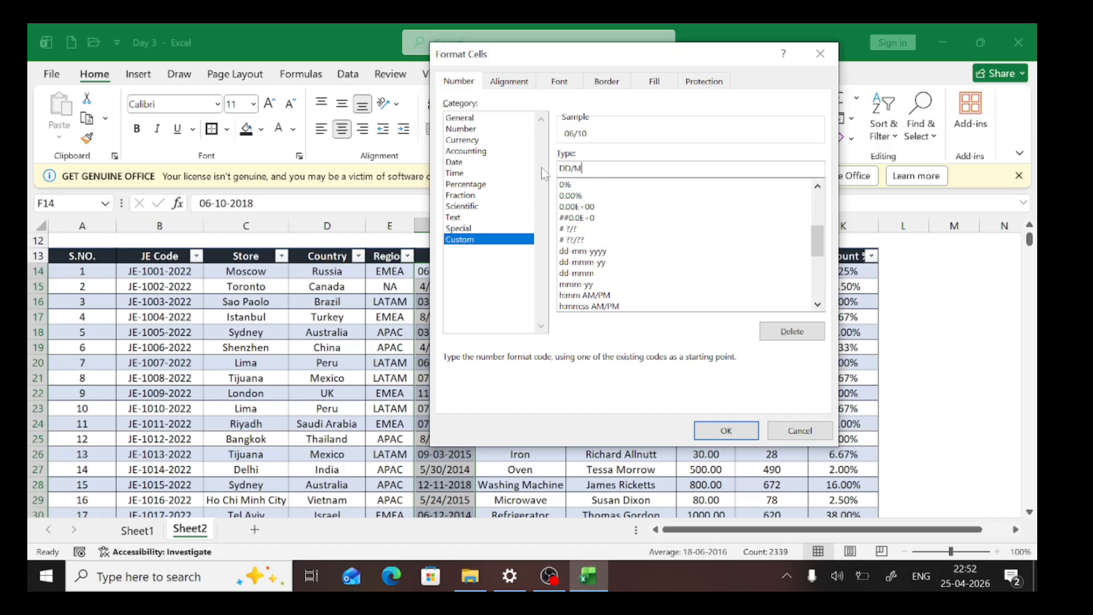
type("M/YYYY")
key("Return")
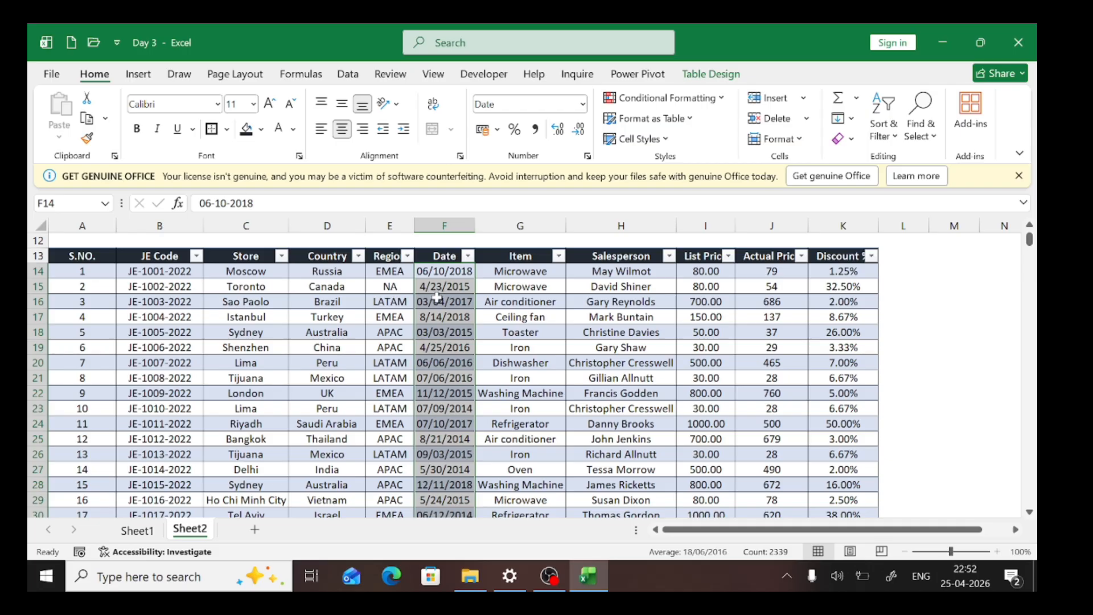
Step: Format the selected Date entries with the date type 2012-03-14 for the English (India) locale
left_click(586, 154)
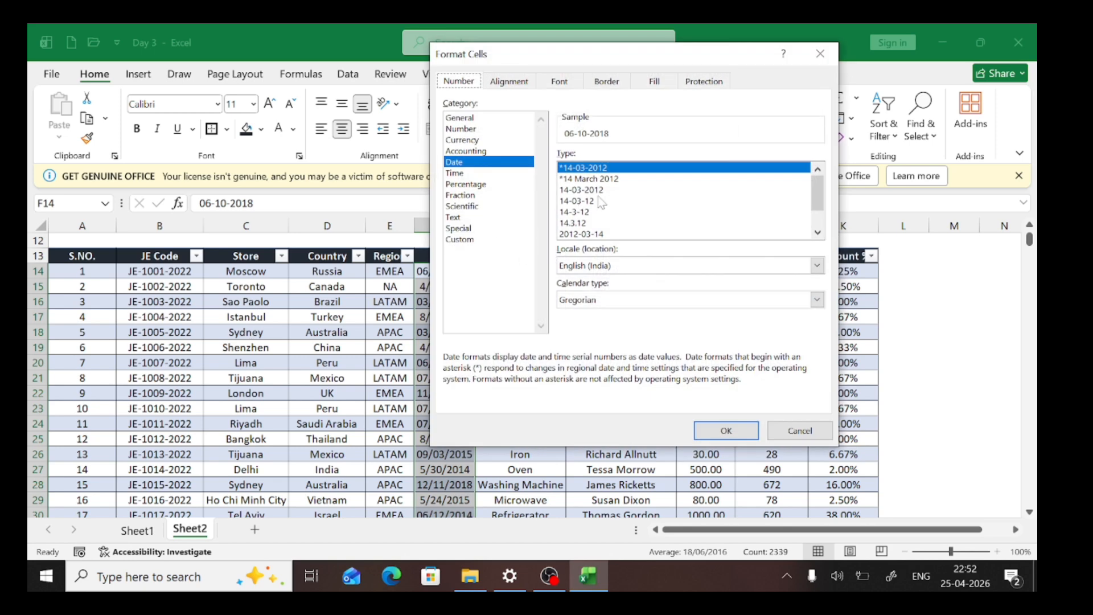
left_click(597, 201)
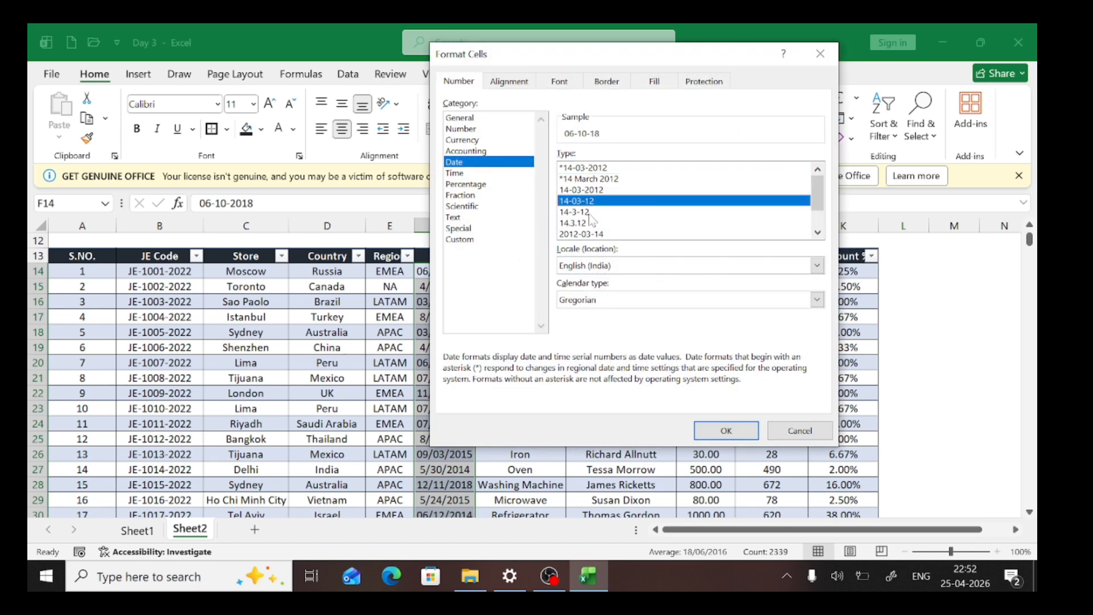
scroll(602, 233, "down", 1)
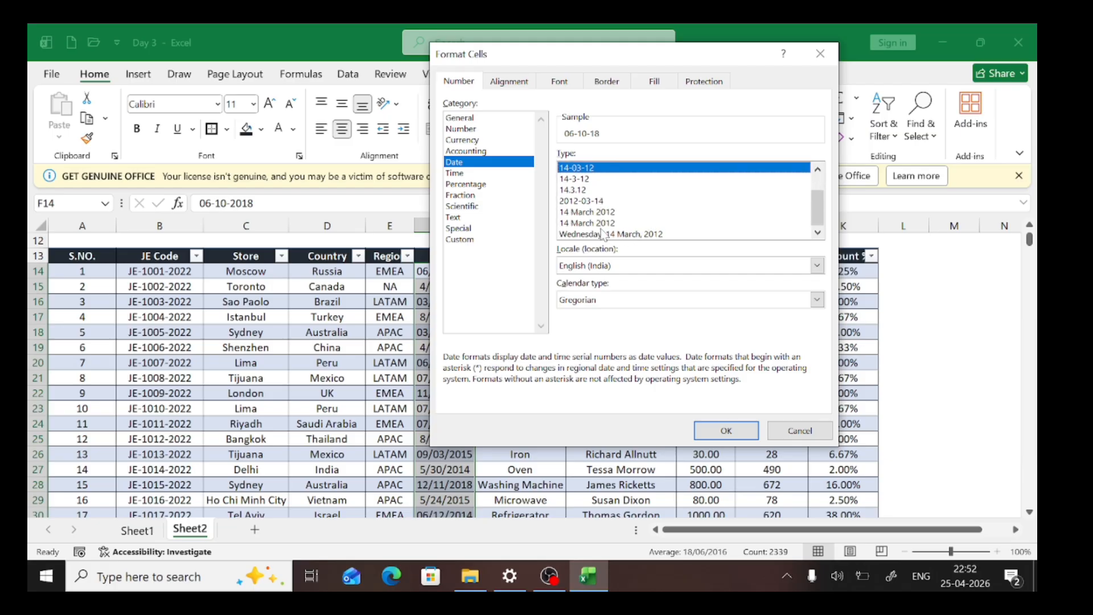
left_click(595, 202)
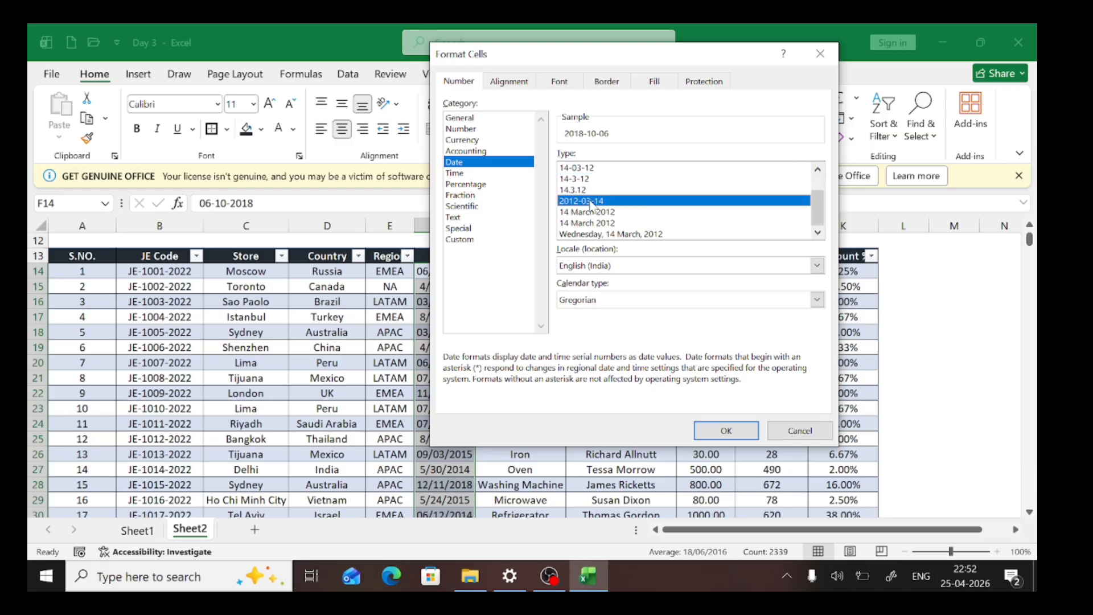
left_click(713, 431)
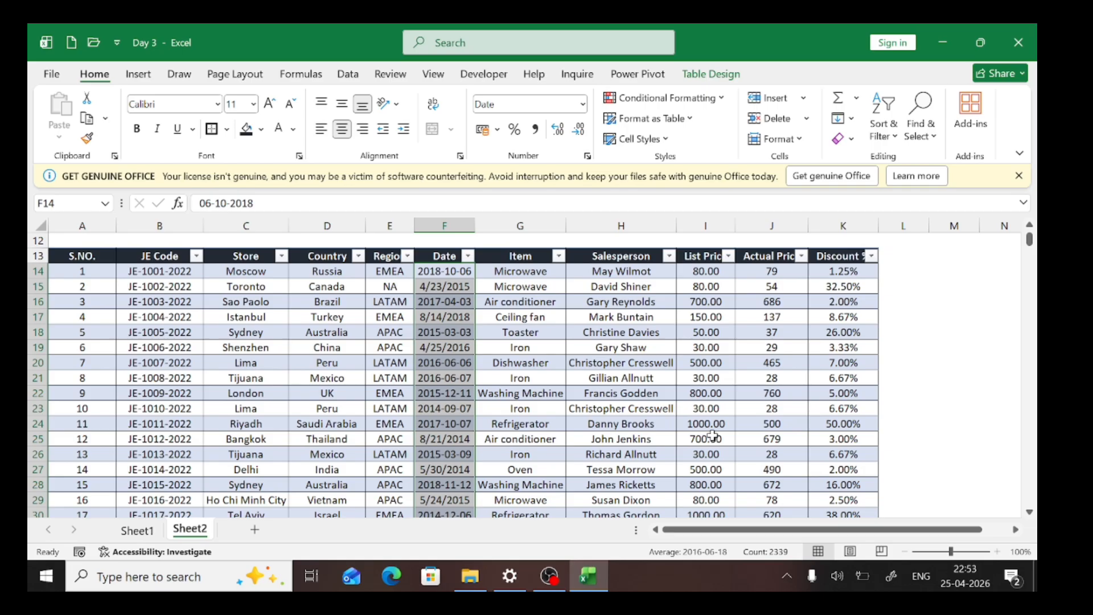
Step: Add a table column headed "DATE NEW" in L13, directly after the Discount % column
key("Up")
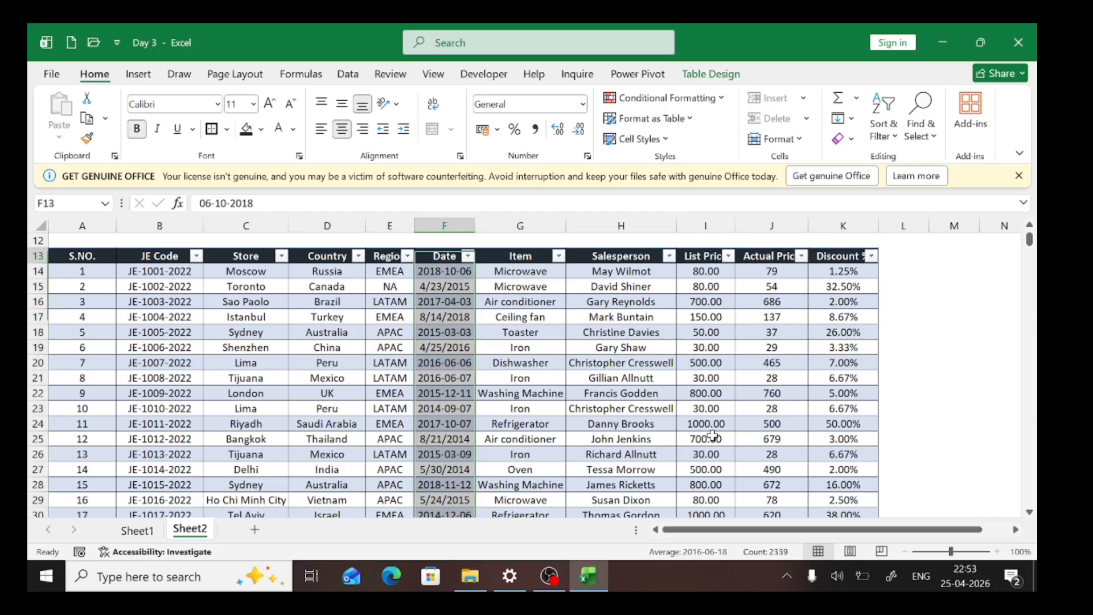
key("Right")
key("Right")
key("Right")
key("Right")
key("Right")
key("Right")
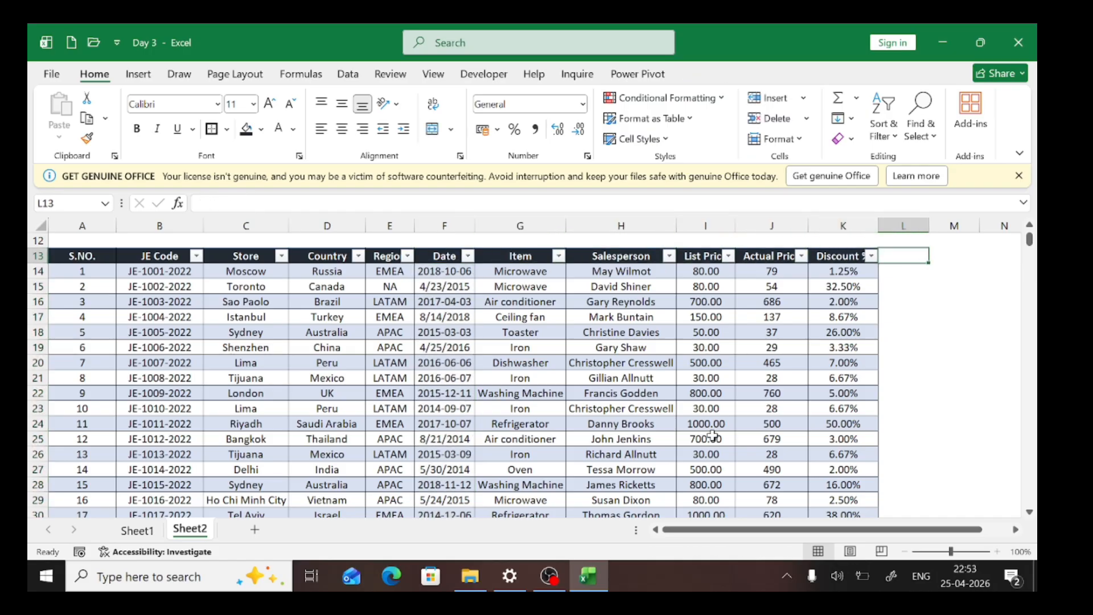
type("dATE")
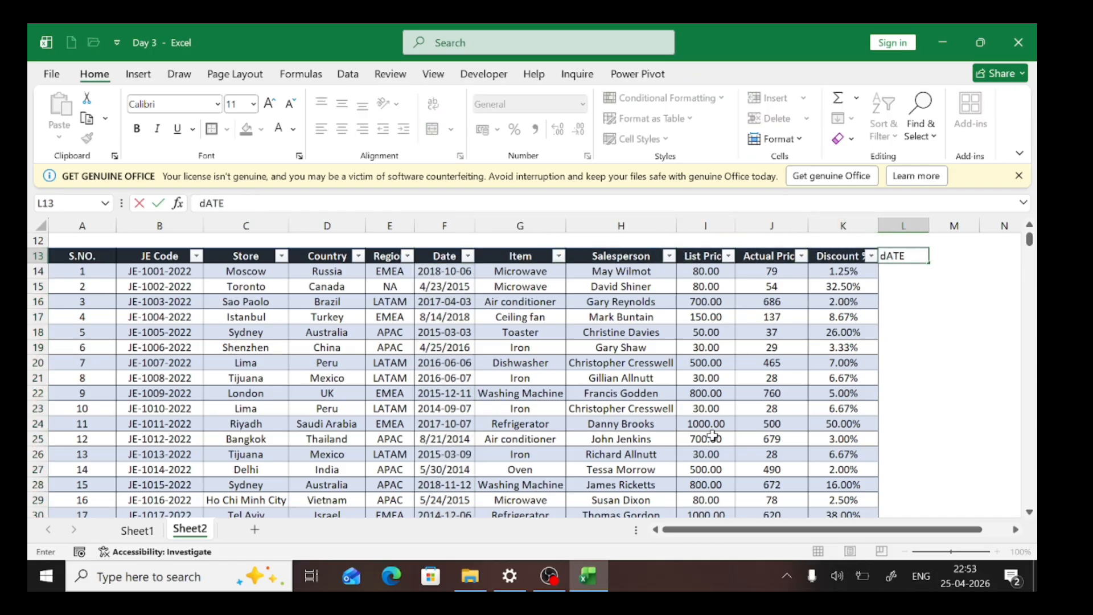
key("BackSpace")
key("BackSpace")
key("BackSpace")
key("BackSpace")
type("DATE NEW")
key("Return")
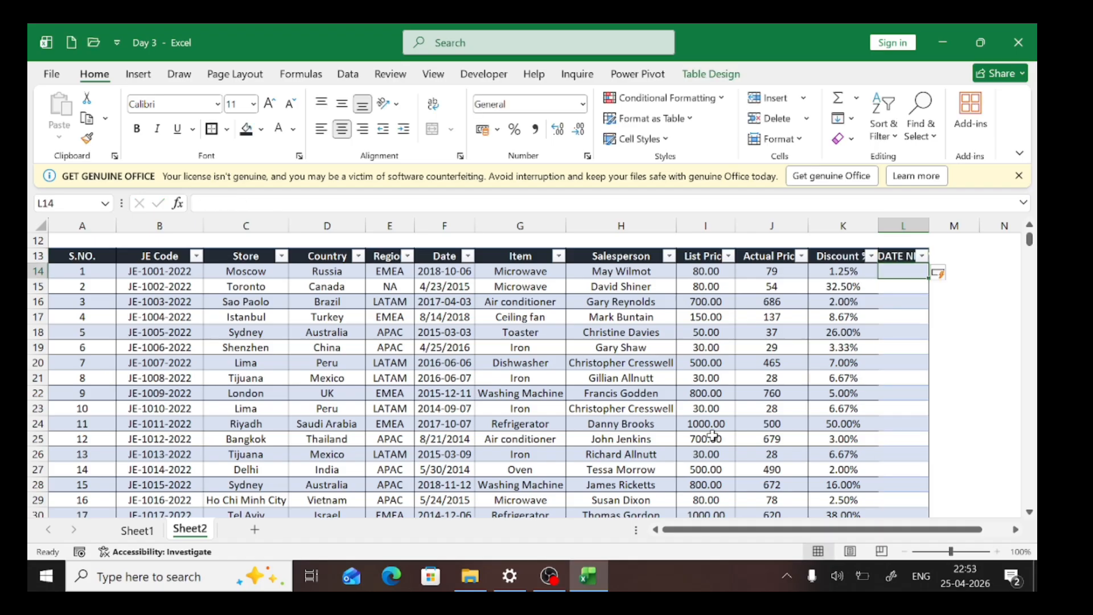
Step: Enter the sample dates 06/10/2018 in L14 and 23/04/2015 in L15, matching the first two rows' dates in day-month-year order
type("10/")
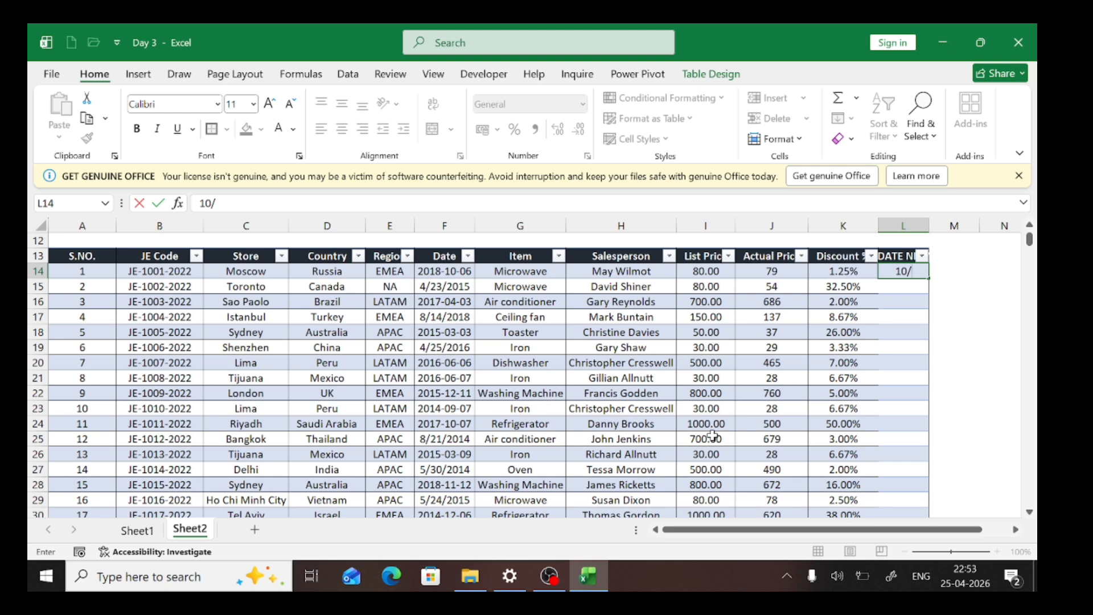
key("BackSpace")
type("06/10/2018")
key("Return")
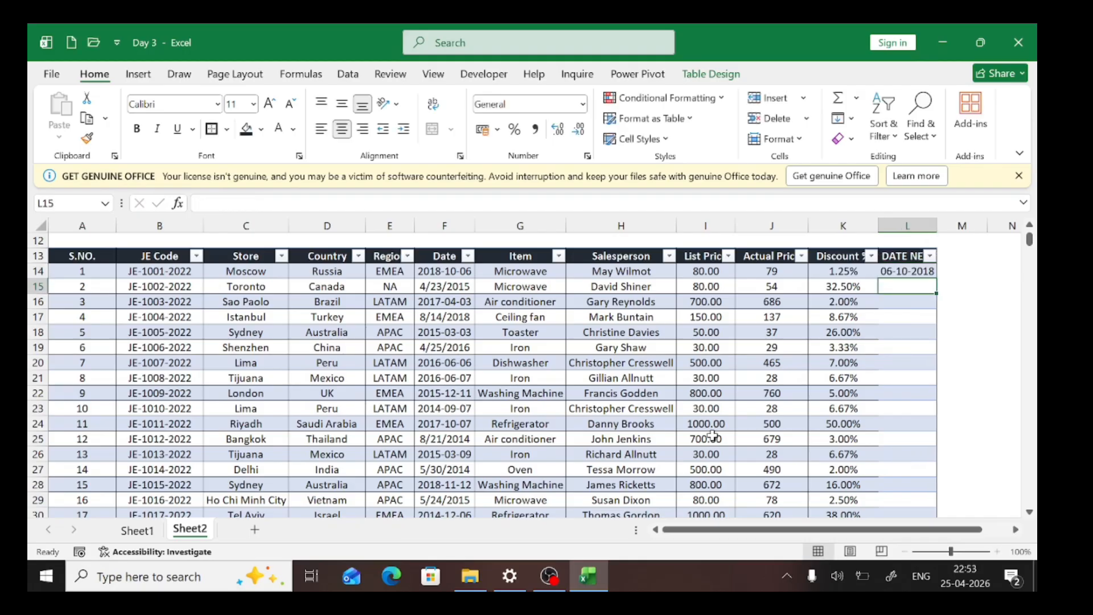
type("04/")
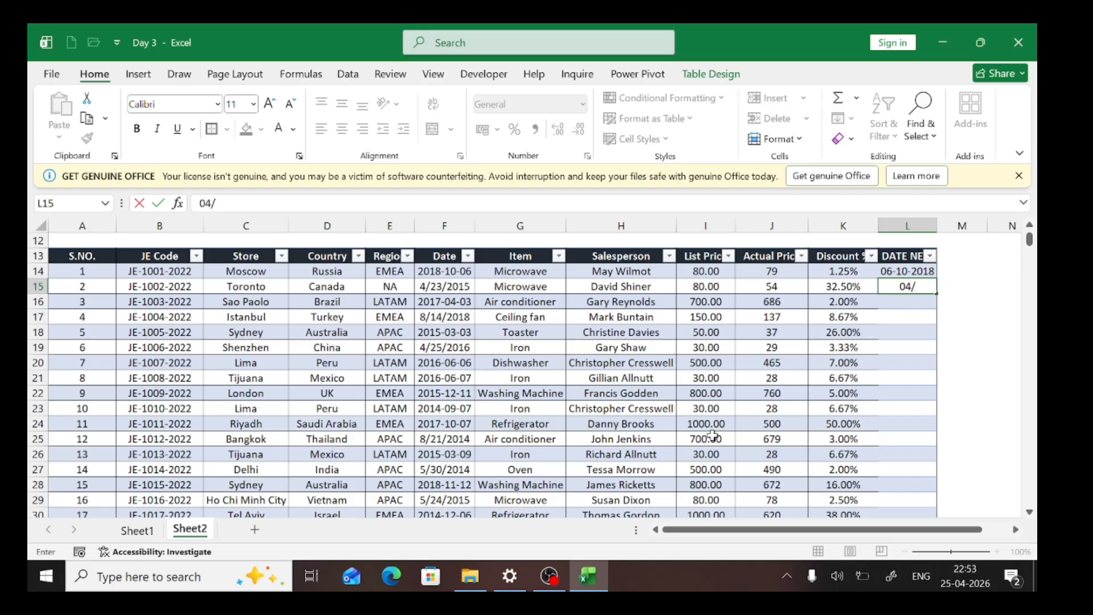
key("BackSpace")
key("BackSpace")
key("BackSpace")
type("23/04/202")
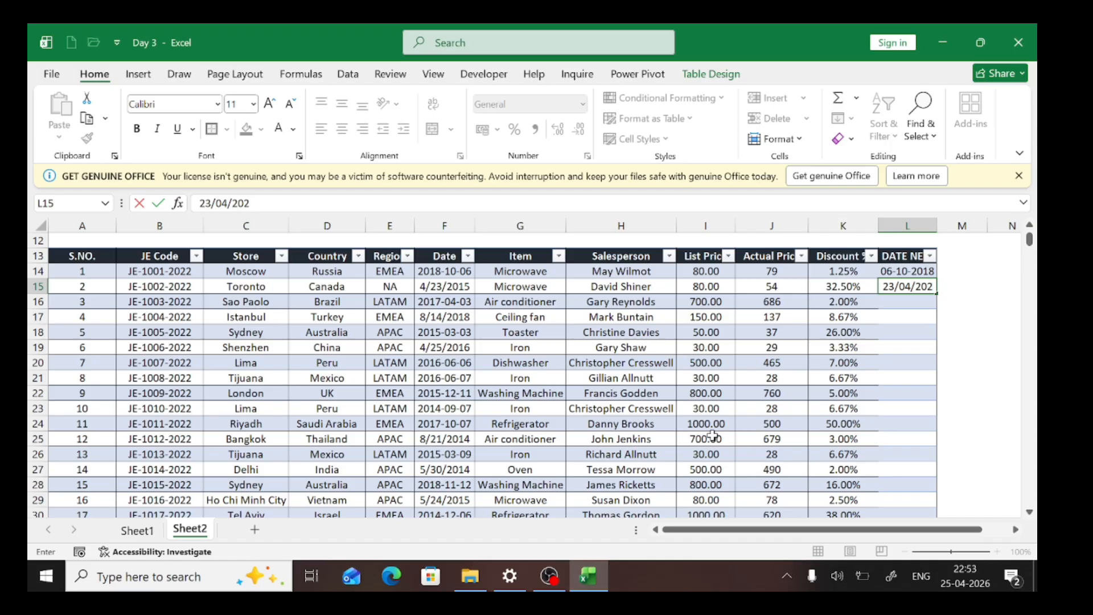
key("BackSpace")
type("15")
key("Return")
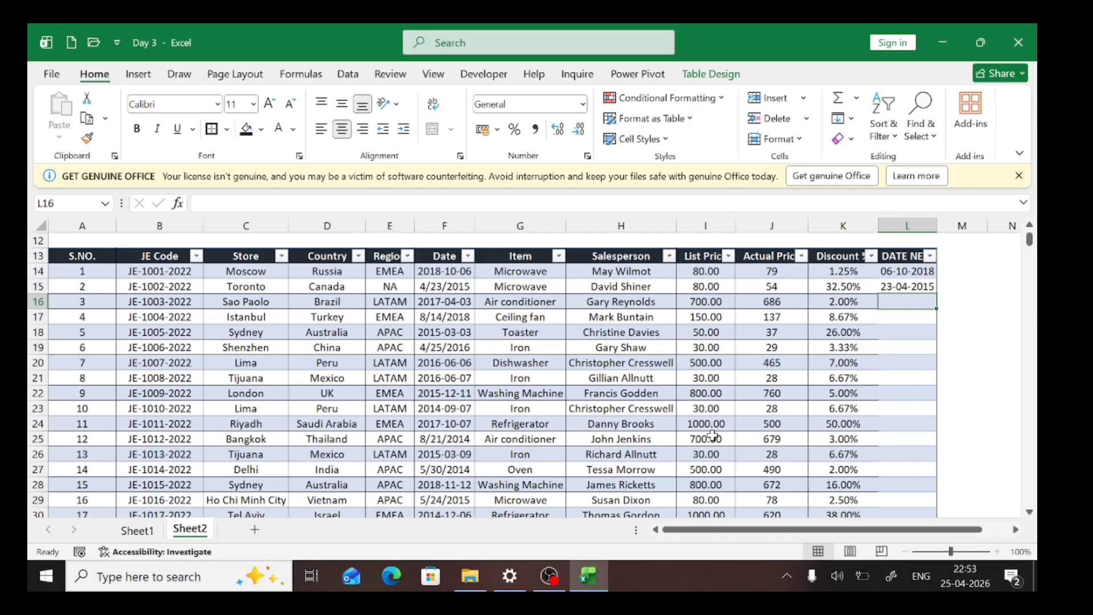
Step: Enter 03/04/2017 in L16 and 14/08/2018 in L17, and Flash Fill the rest of the DATE NEW column from L18
type("03")
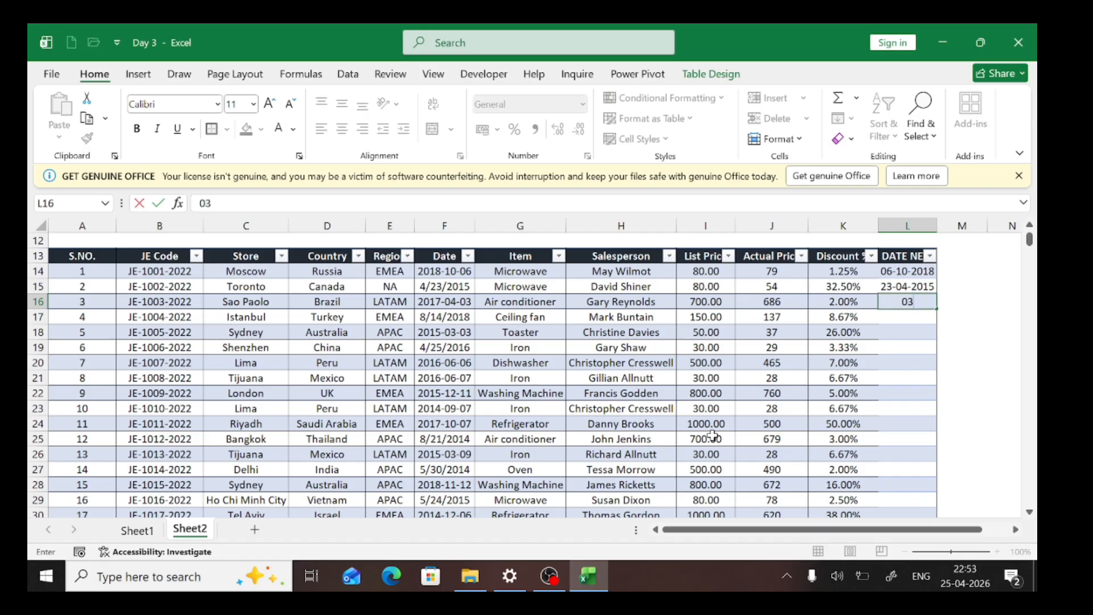
type("/04/")
type("2017")
key("Return")
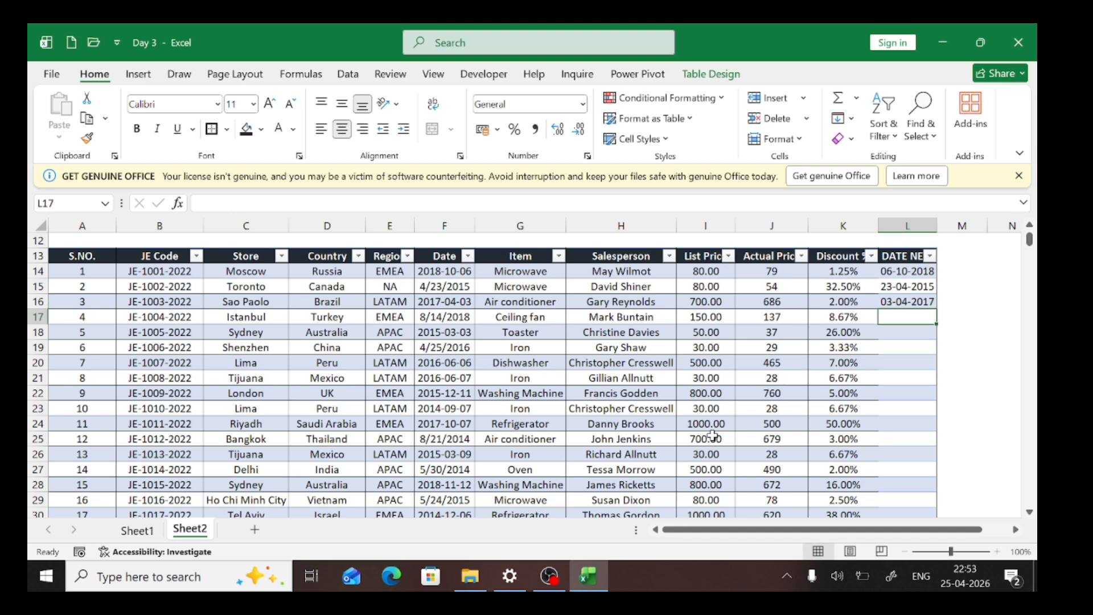
type("14/08/")
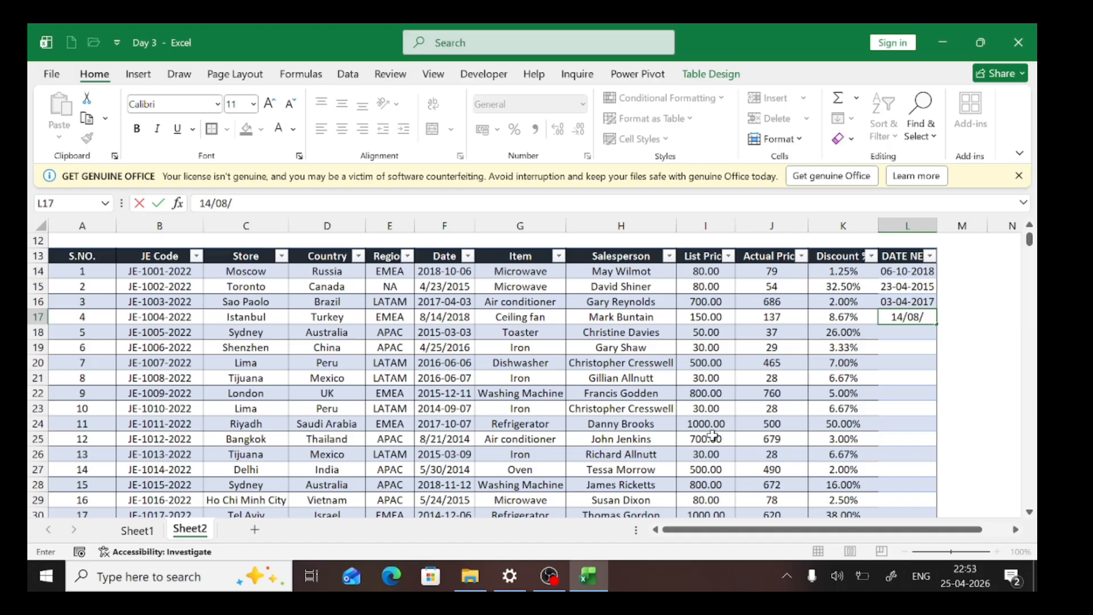
type("2018")
key("Return")
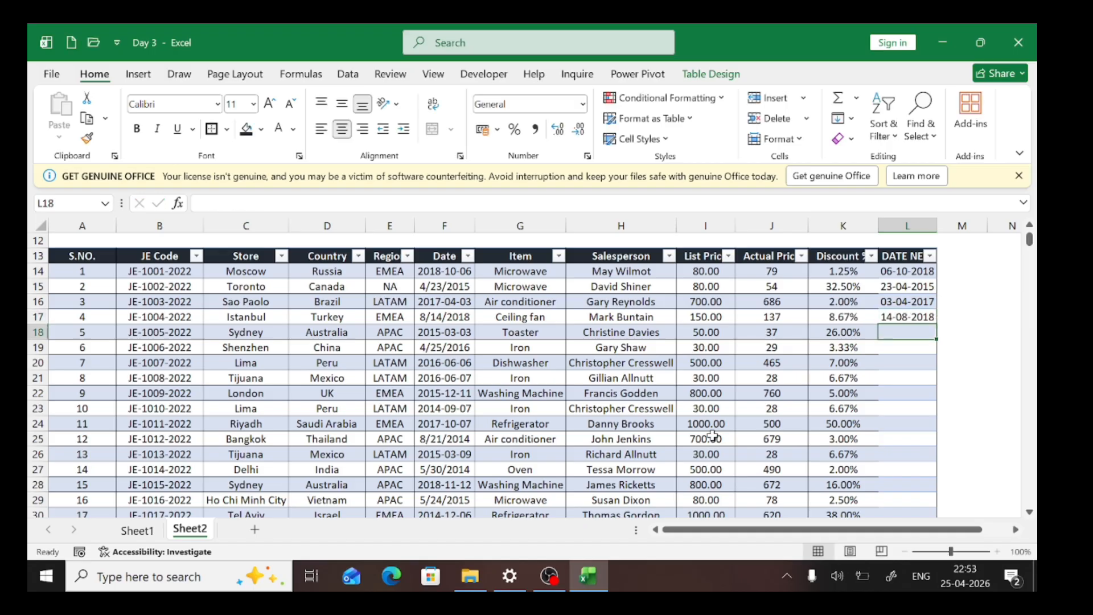
key("ctrl+e")
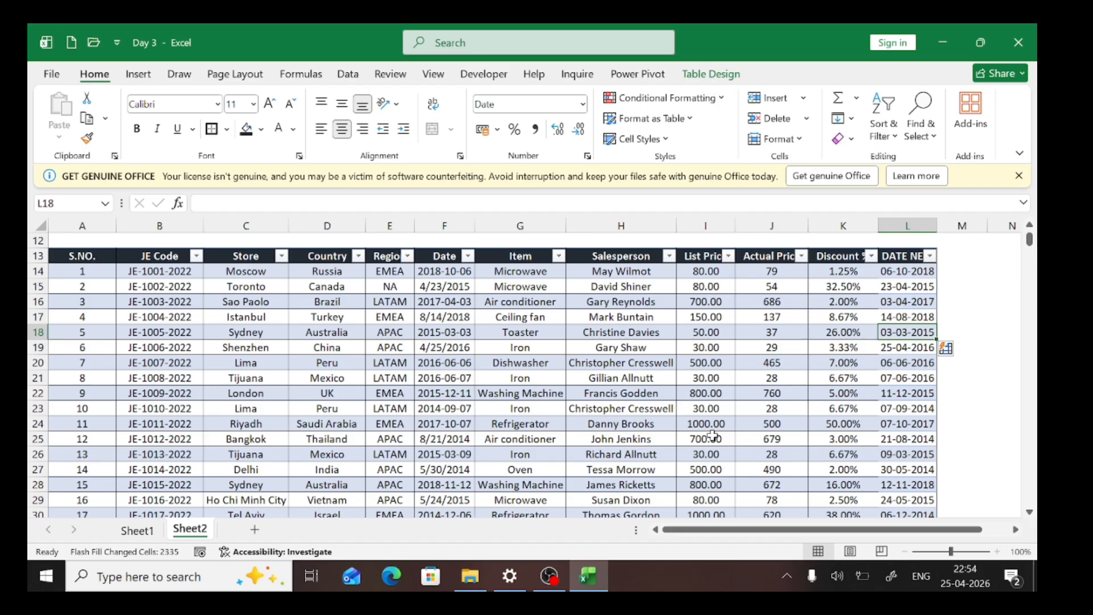
Step: Copy the entire DATE NEW column, including its header, and paste it over the Date column starting at F13
key("Up")
key("Up")
key("Up")
key("Up")
key("Up")
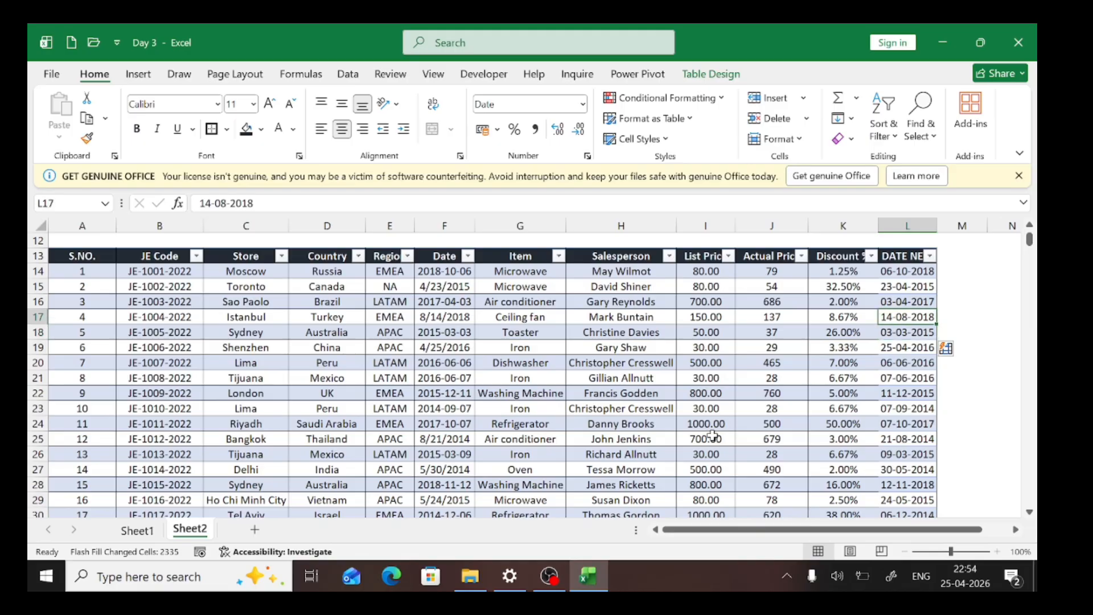
key("ctrl+shift+Down")
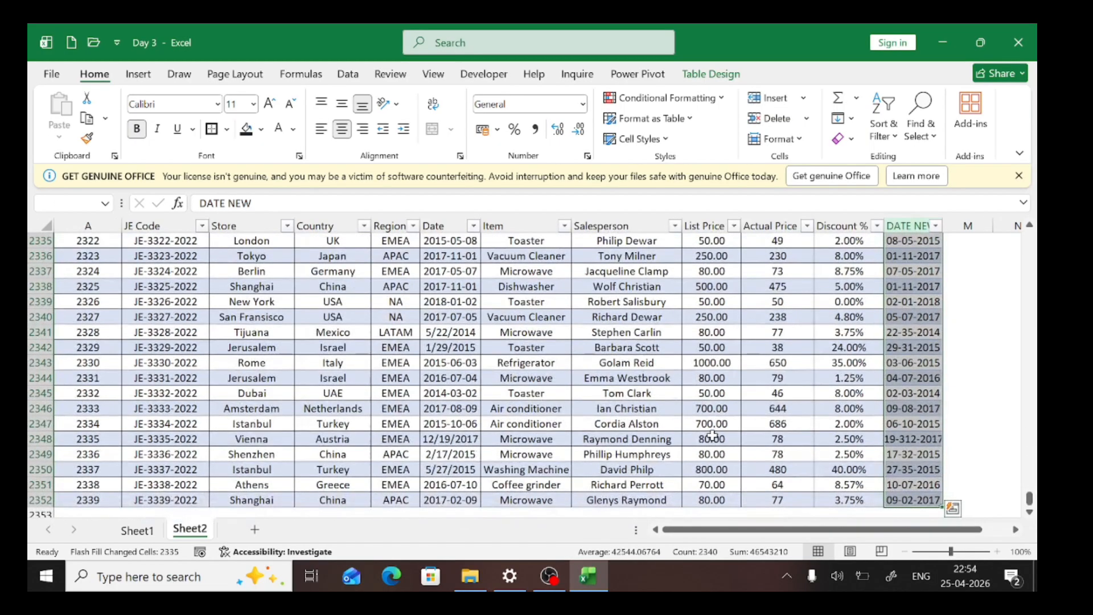
key("ctrl+c")
key("Left")
key("Left")
key("Left")
key("Left")
key("Left")
key("Left")
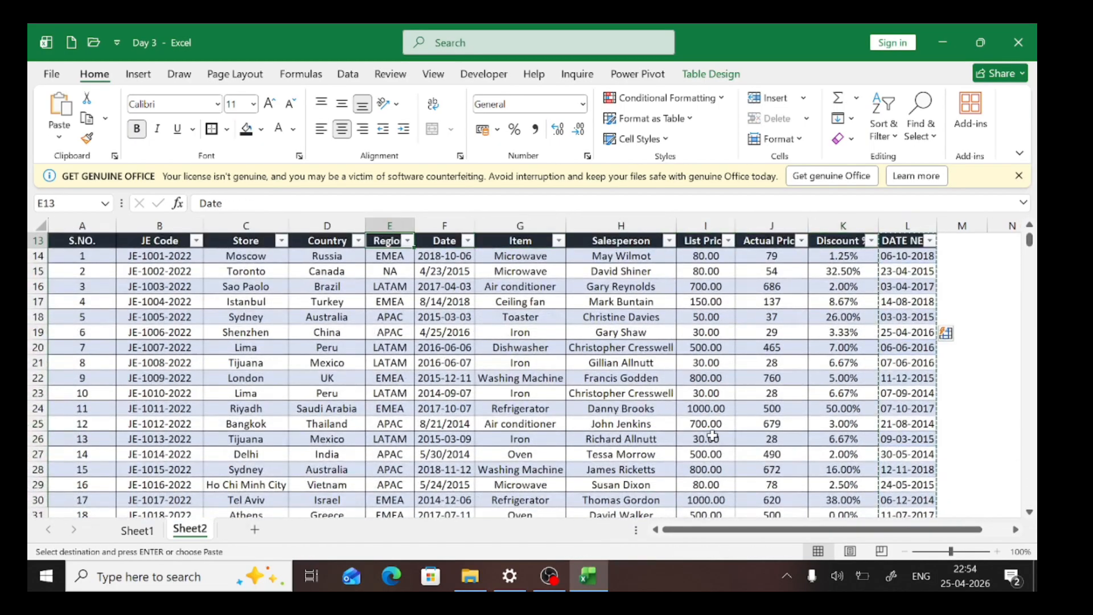
key("ctrl+v")
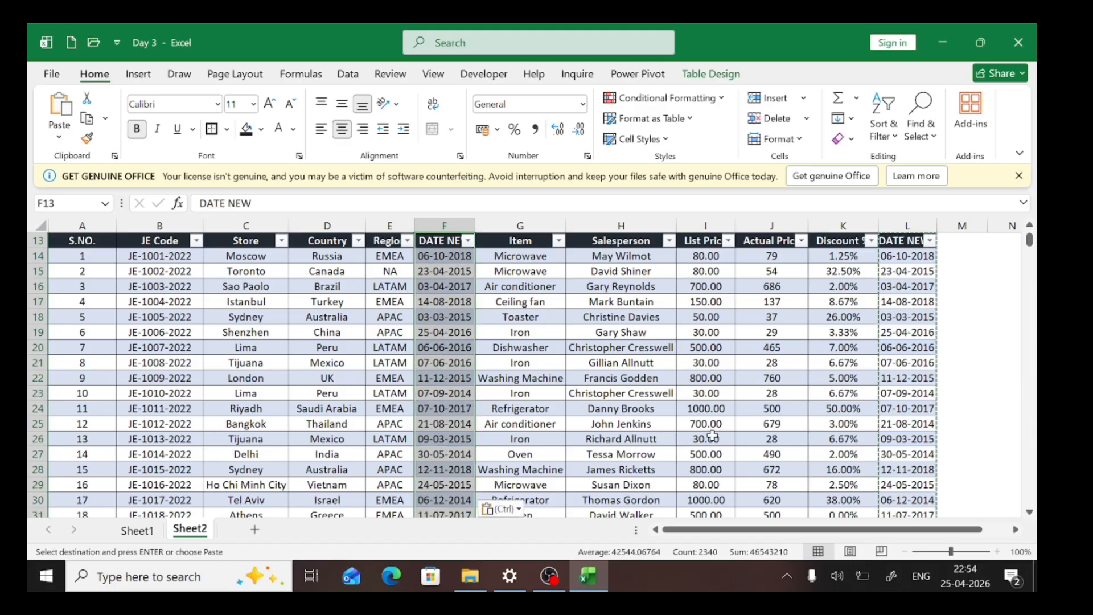
Step: Rename the pasted column's header in F13 to "Date"
key("F2")
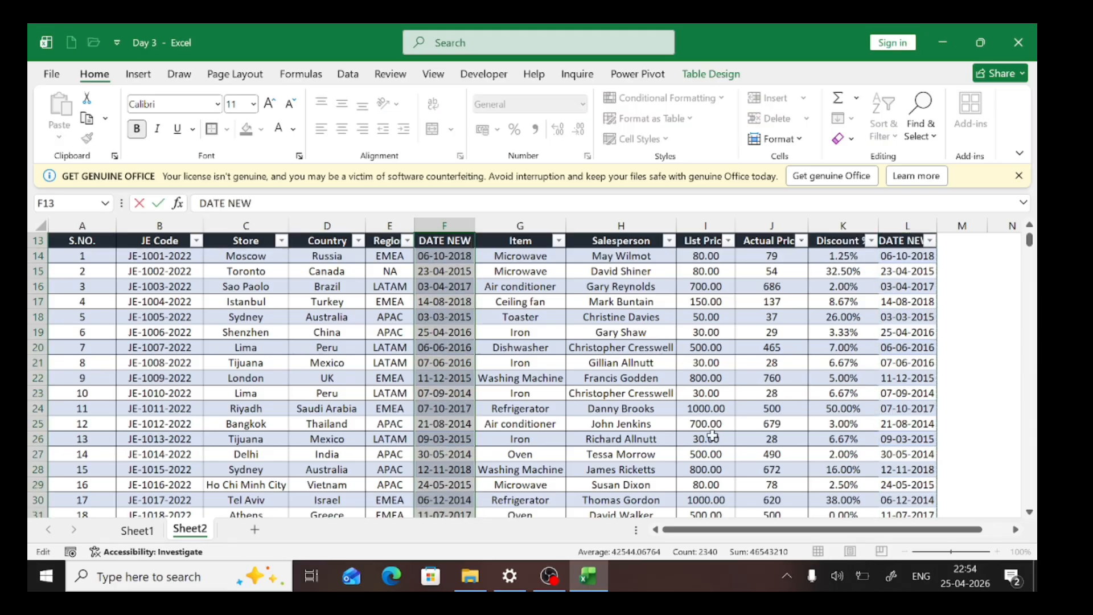
key("BackSpace")
key("BackSpace")
key("BackSpace")
key("BackSpace")
key("BackSpace")
key("BackSpace")
key("BackSpace")
type("ate")
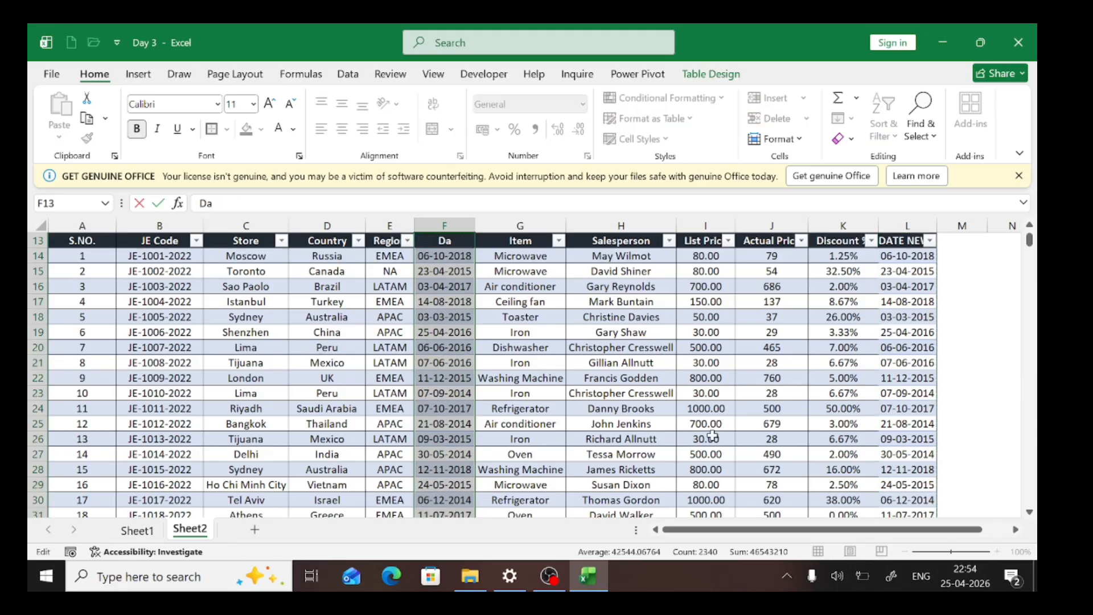
key("Return")
Step: Delete the leftover helper date column from the table, from its header in L13 down to the last row
key("Up")
key("Right")
key("Right")
key("Right")
key("Right")
key("Right")
key("Right")
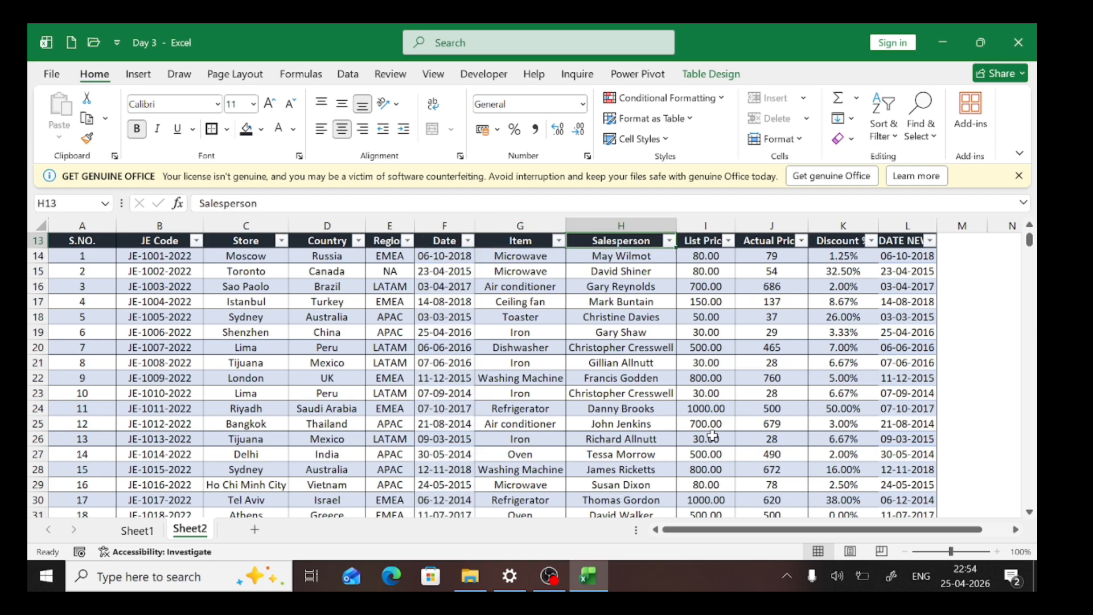
key("Right")
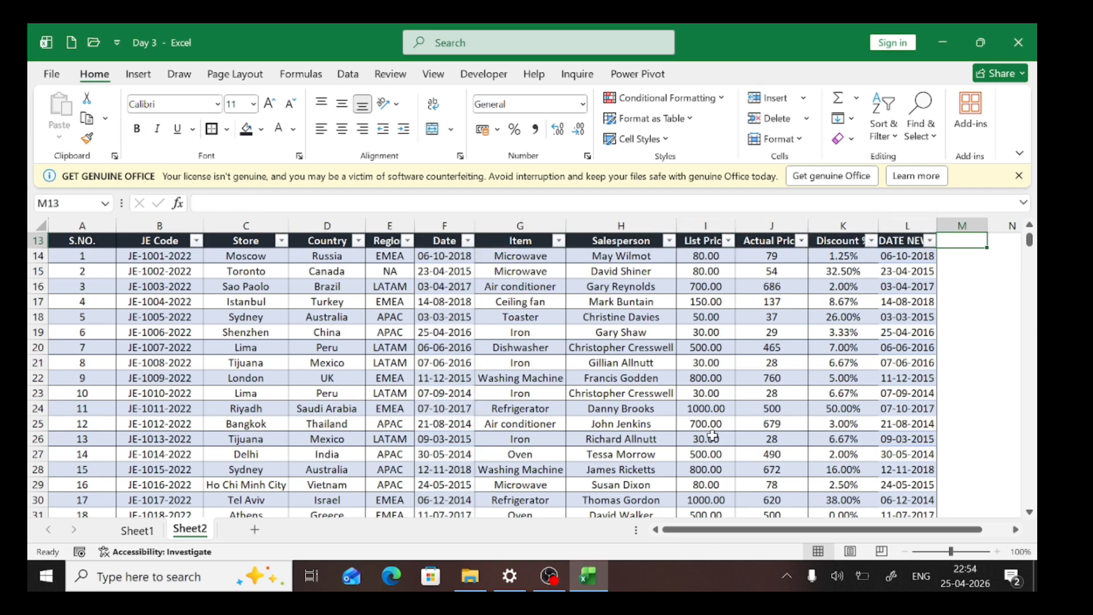
key("Up")
key("Left")
key("Down")
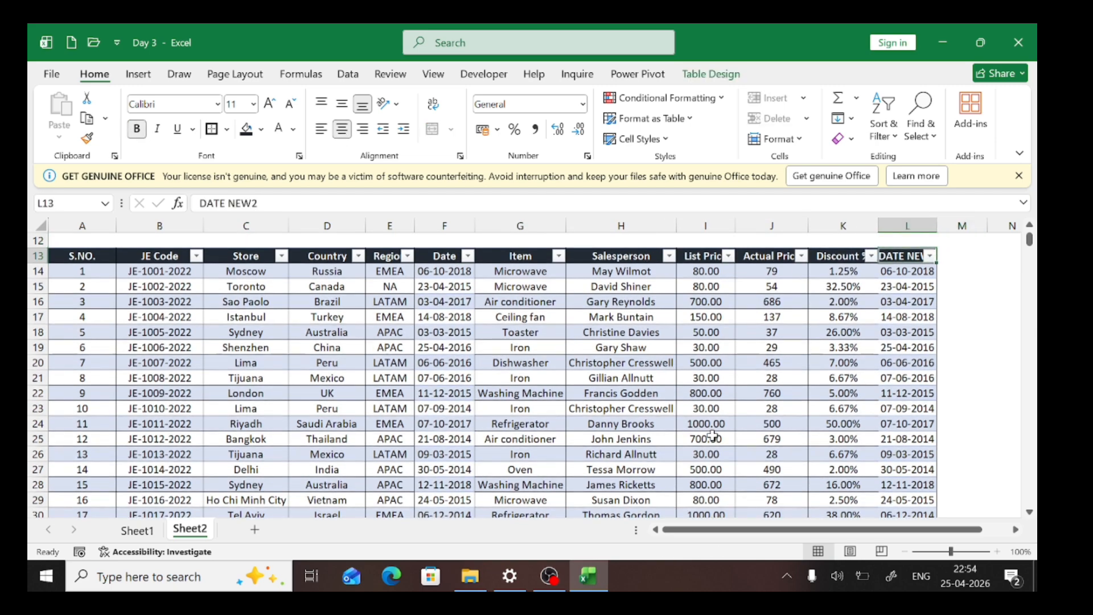
key("ctrl+shift+Down")
key("ctrl+BackSpace")
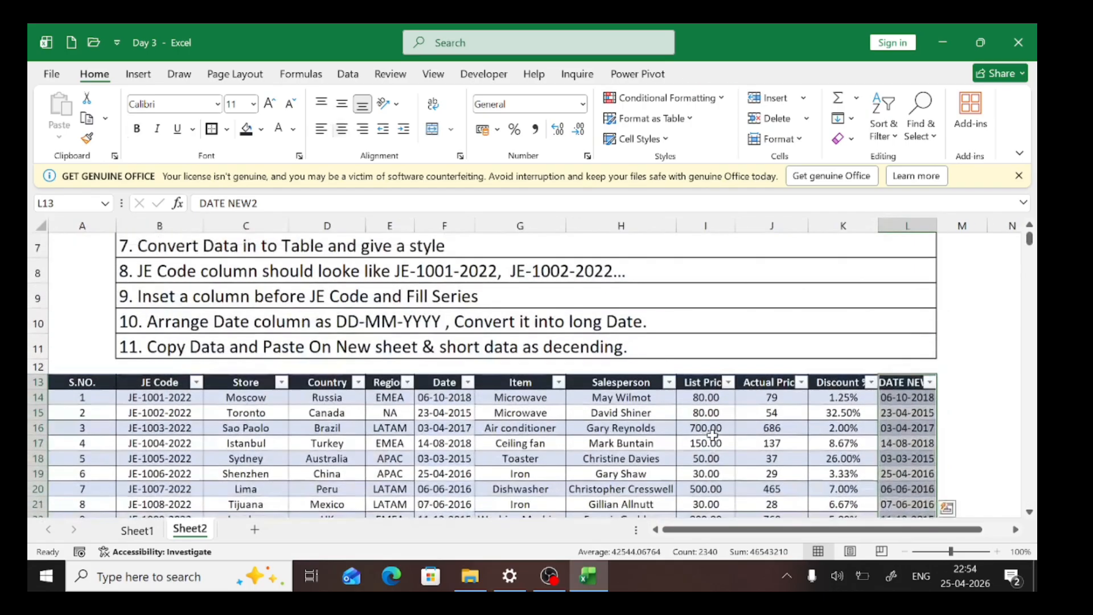
key("ctrl+minus")
Step: Check the replaced entries in the Date column at F14 and F15
key("Up")
key("Up")
key("Left")
key("Left")
key("Left")
key("Left")
key("Down")
key("Down")
key("Down")
key("Left")
key("Left")
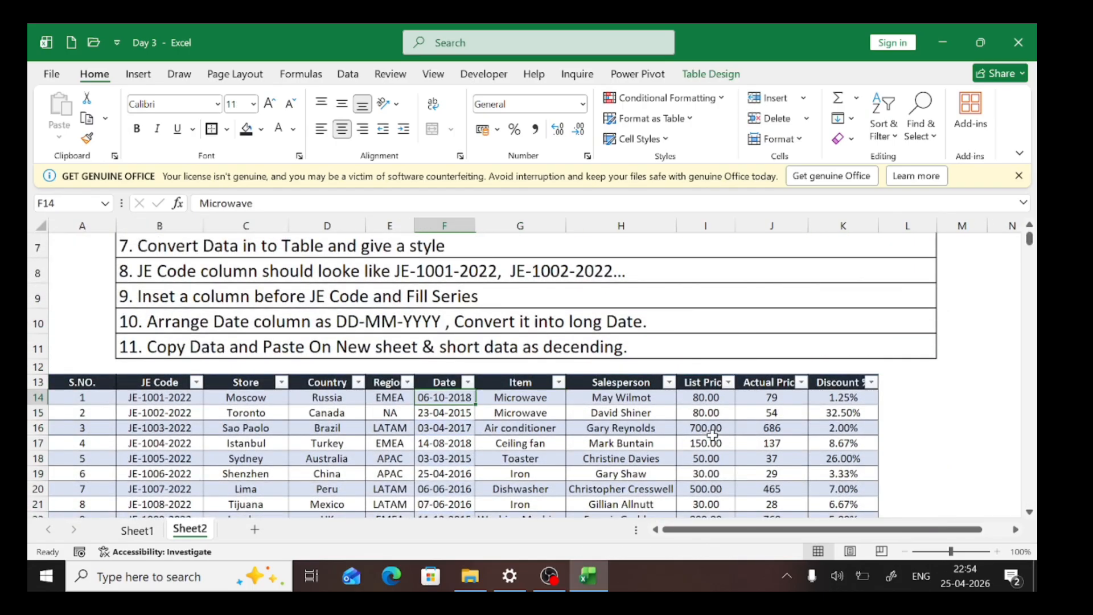
key("Down")
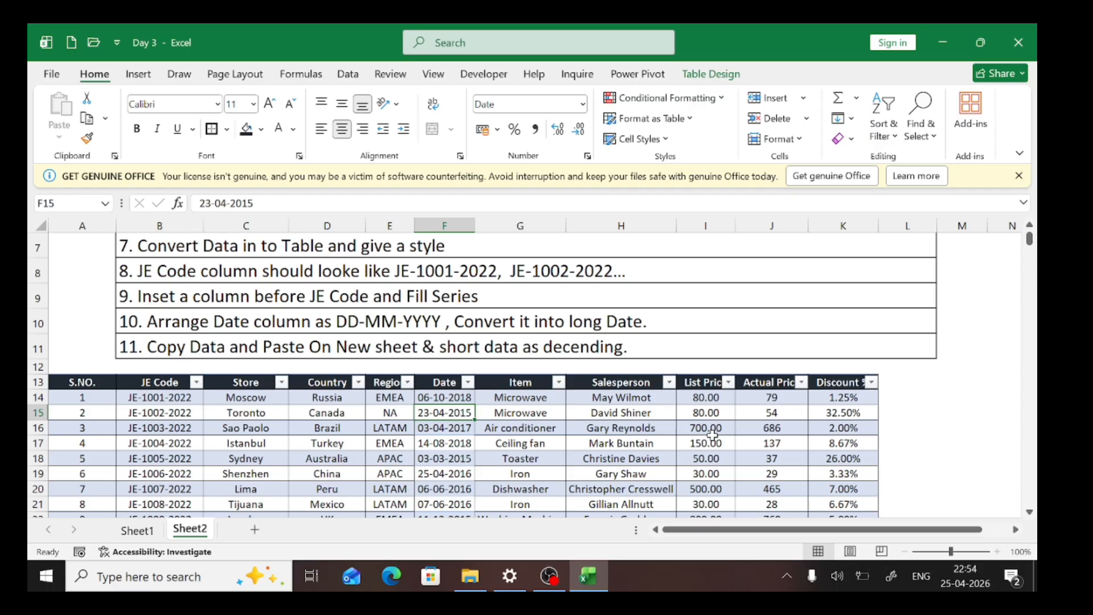
Step: Add a table column headed "Country (Store)" in L13 and autofit the column's width to the header
key("Up")
key("Right")
key("Right")
key("Right")
key("Right")
key("Right")
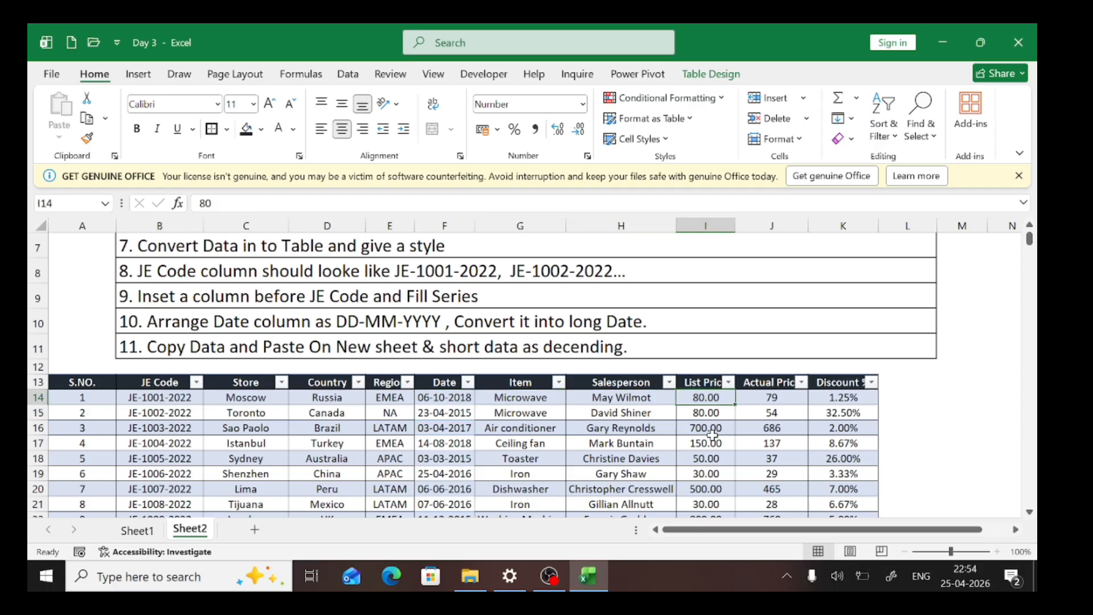
key("Up")
key("Right")
type("c")
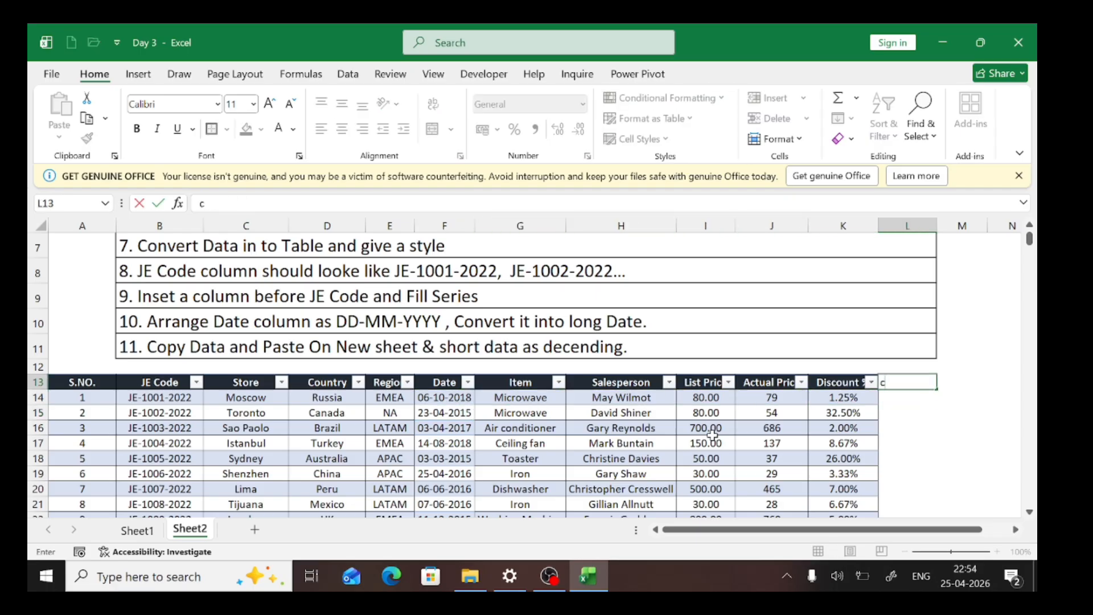
type("oun")
key("BackSpace")
key("BackSpace")
key("BackSpace")
key("BackSpace")
type("Country (Stire")
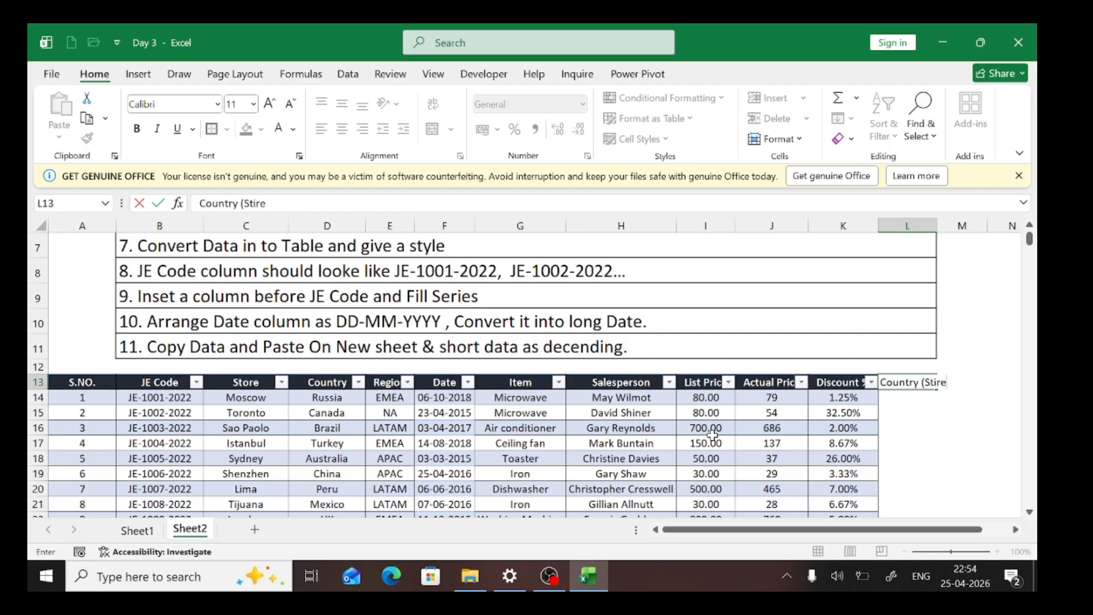
key("BackSpace")
type("ore)")
key("Return")
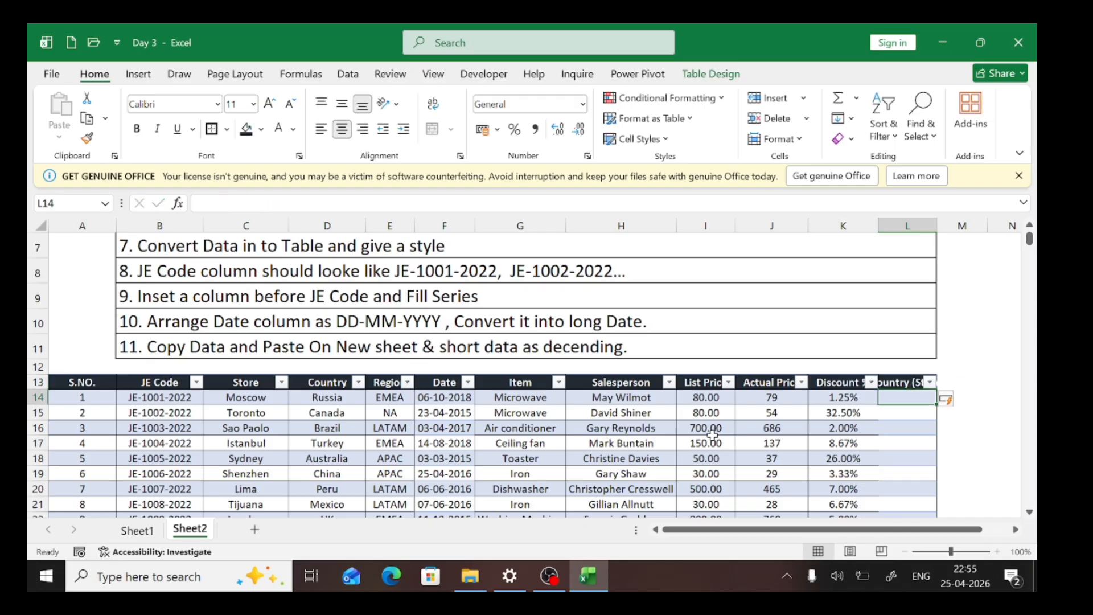
key("Up")
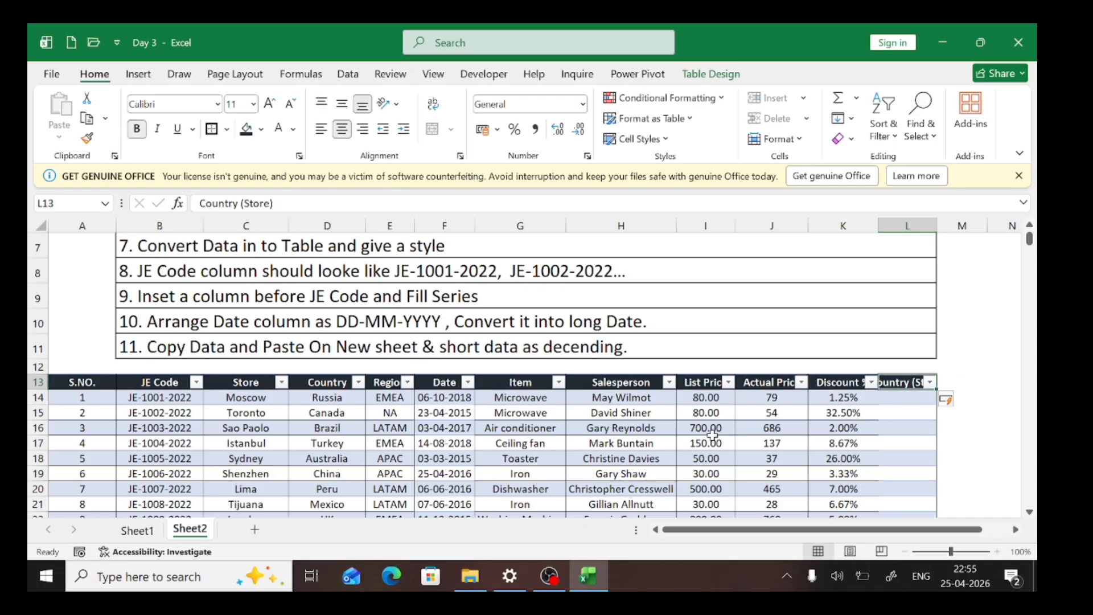
double_click(930, 227)
Step: Enter "Russia (Moscow)" in L14 and "Canada (Toronto)" in L15, and Flash Fill the rest of the Country (Store) column
key("Down")
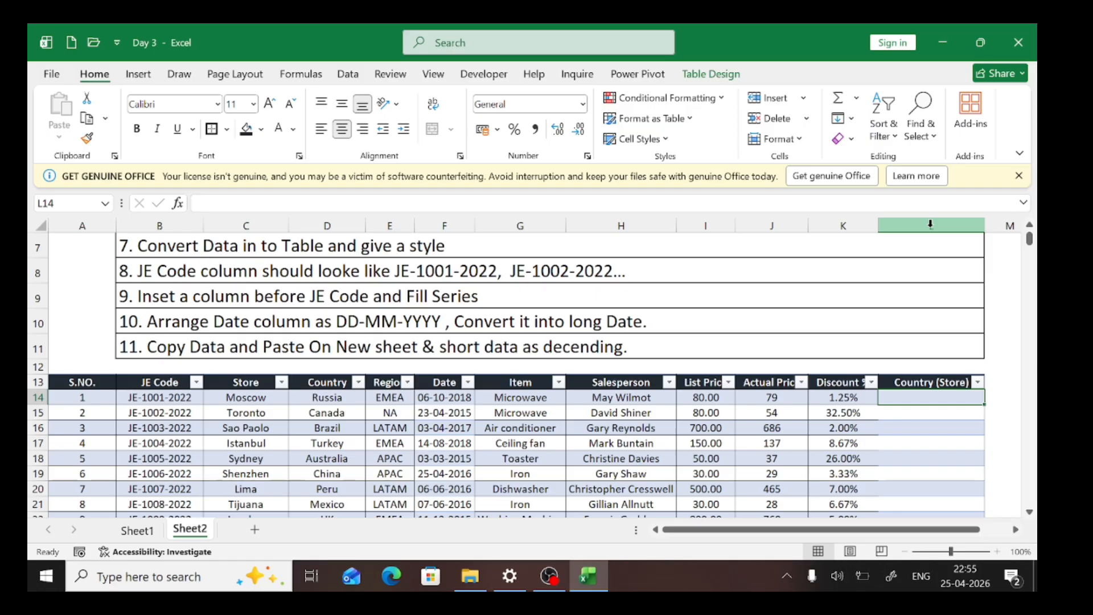
type("R")
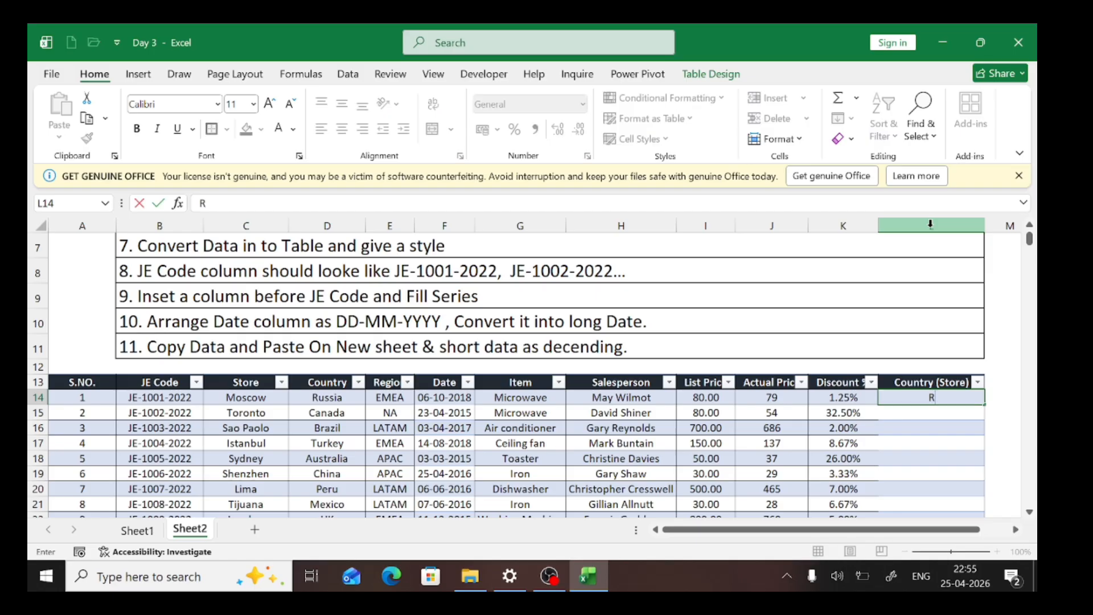
type("ussia (Mo")
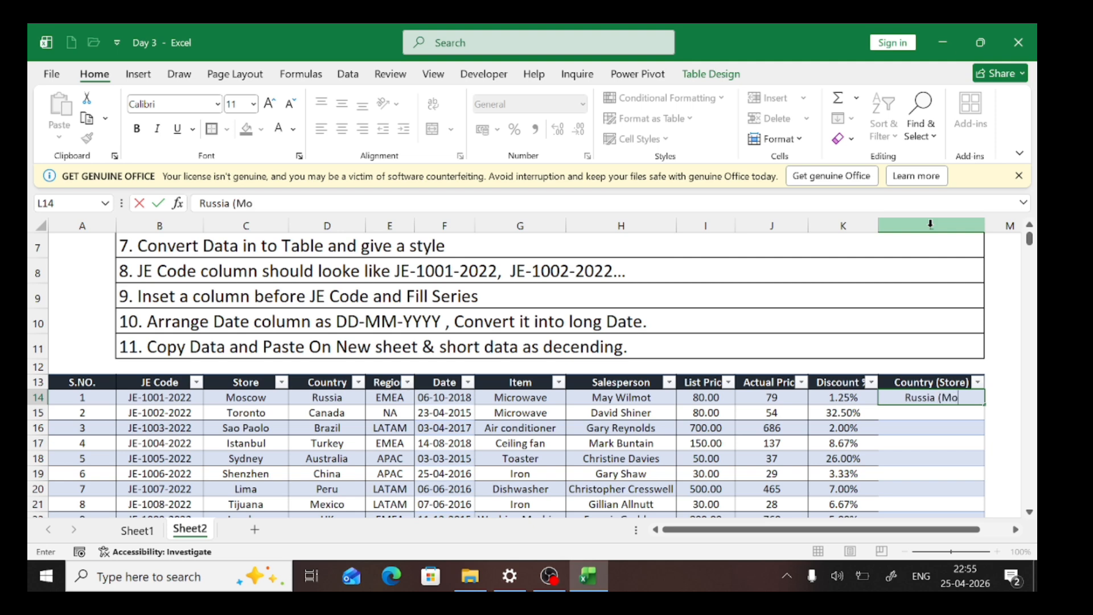
type("scow")
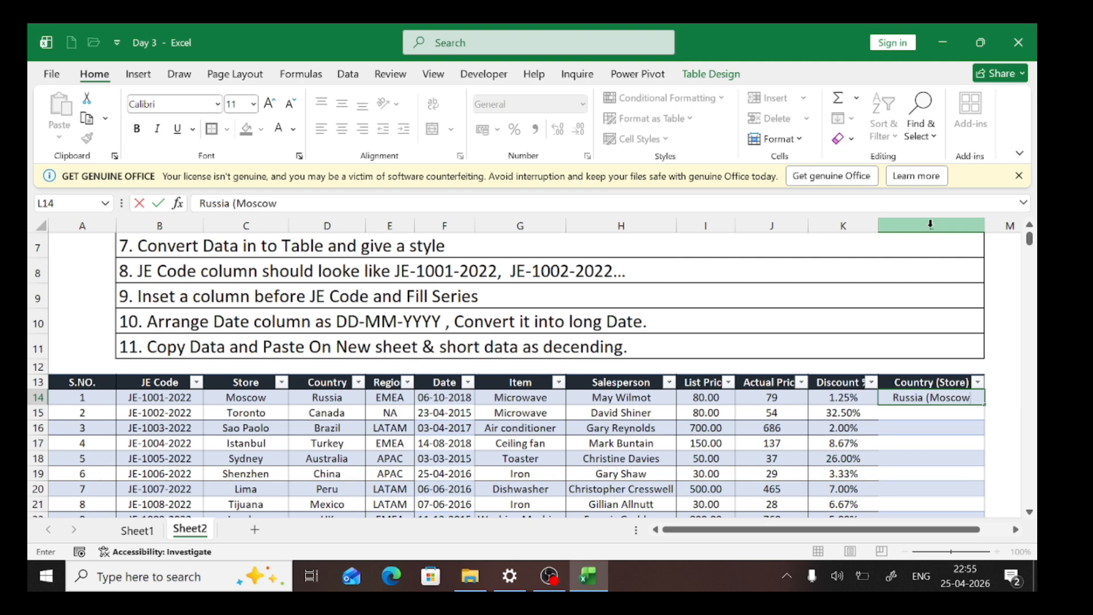
type(")")
key("Return")
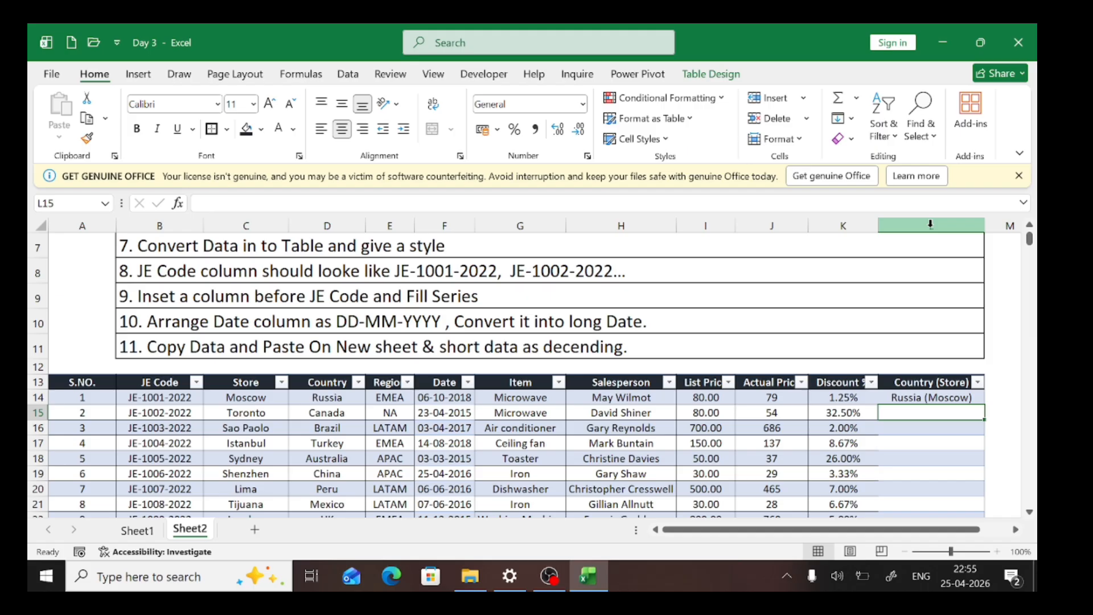
type("Canada (Toronto")
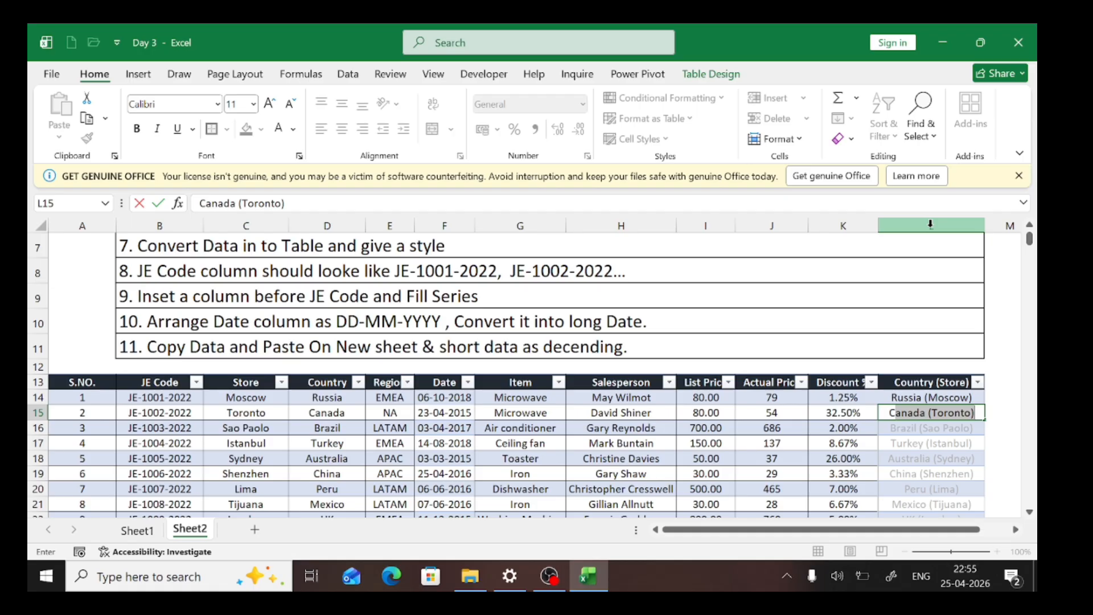
key("Return")
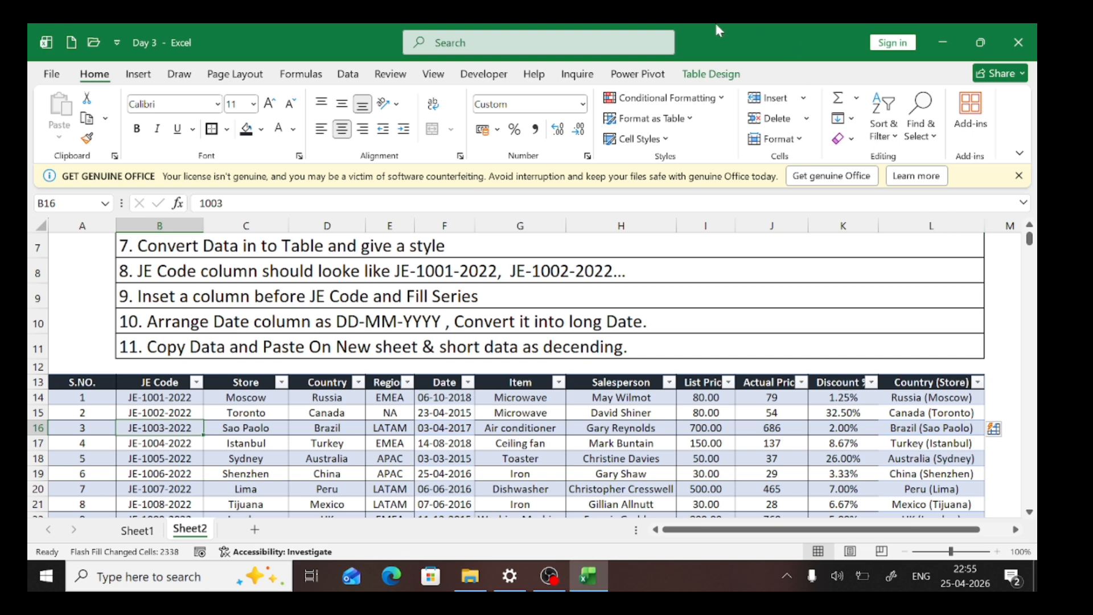
left_click(342, 78)
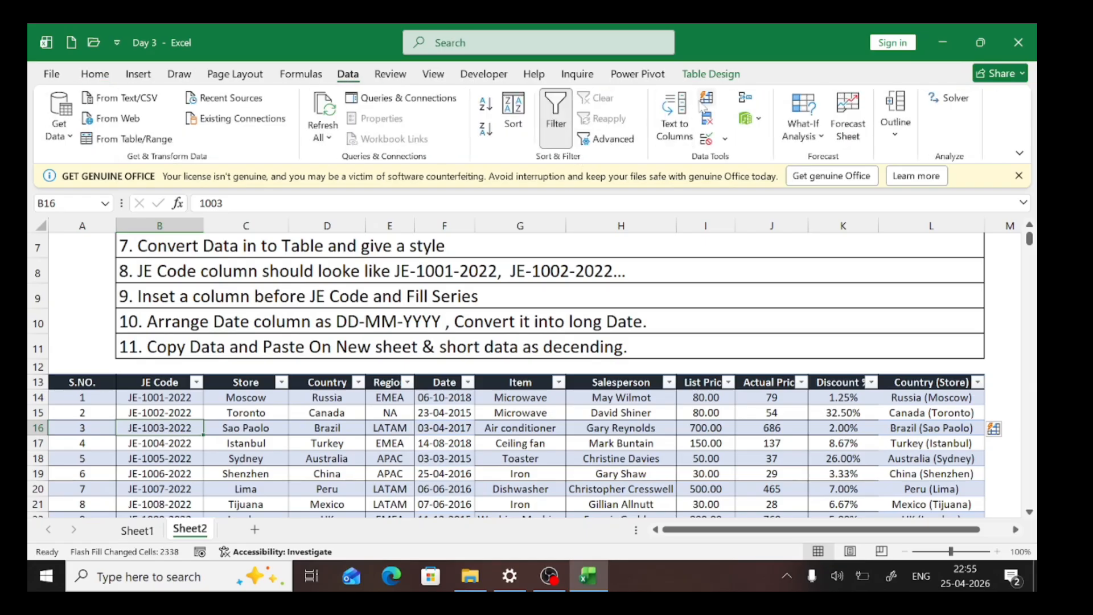
Step: Select the whole table from the S.NO. header in A13 through the Country (Store) column's last row and copy it
left_click(408, 446)
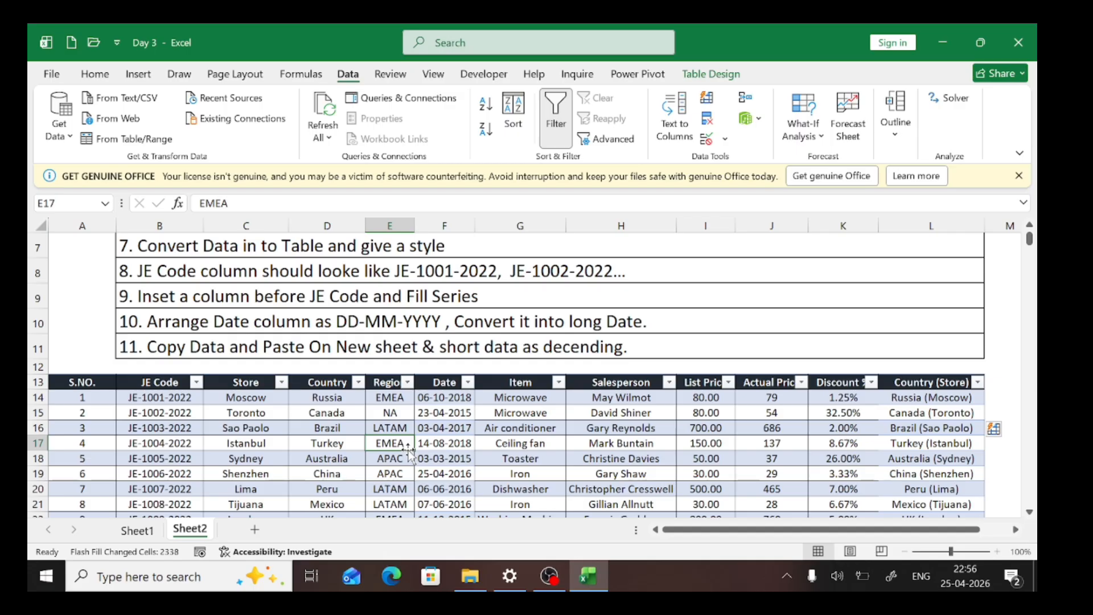
key("Left")
key("Up")
key("Left")
key("Up")
key("Left")
key("Up")
key("Left")
key("Up")
key("shift+Right")
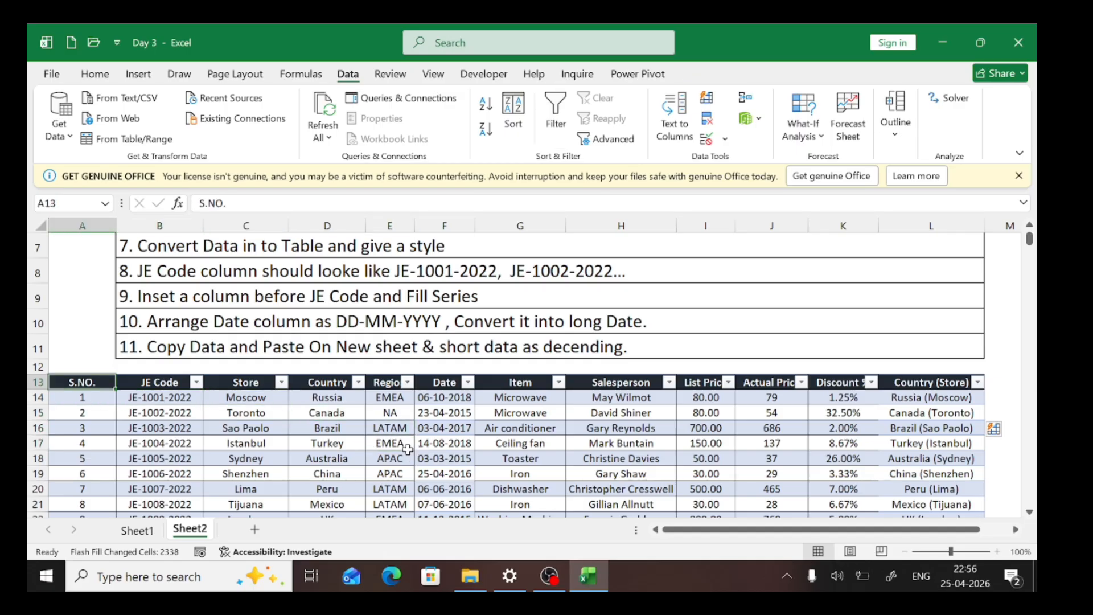
key("ctrl+shift+Down")
key("ctrl+shift+Right")
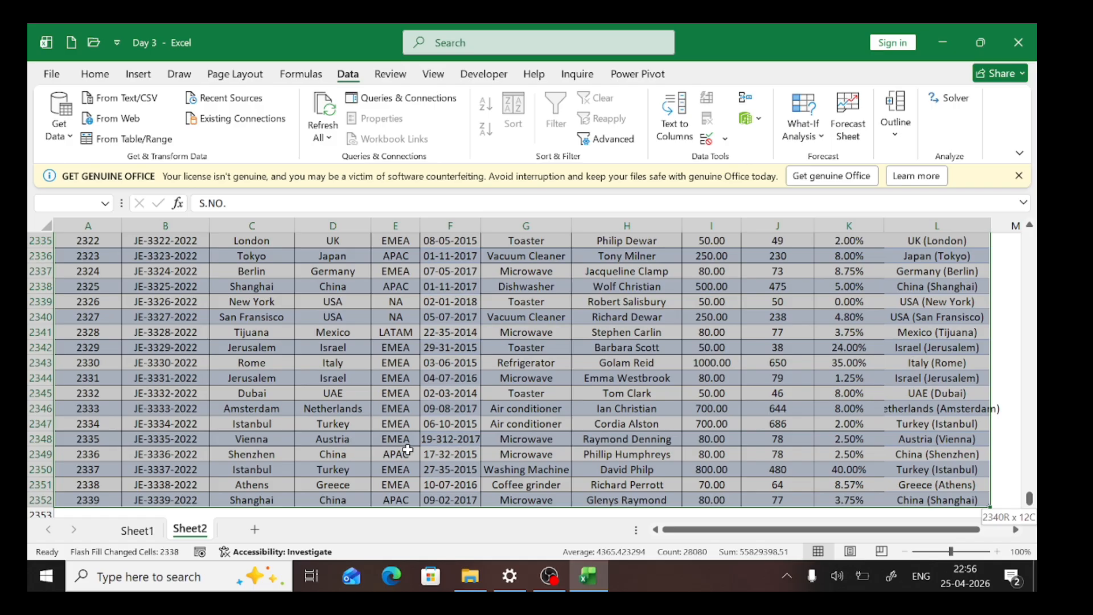
key("ctrl+c")
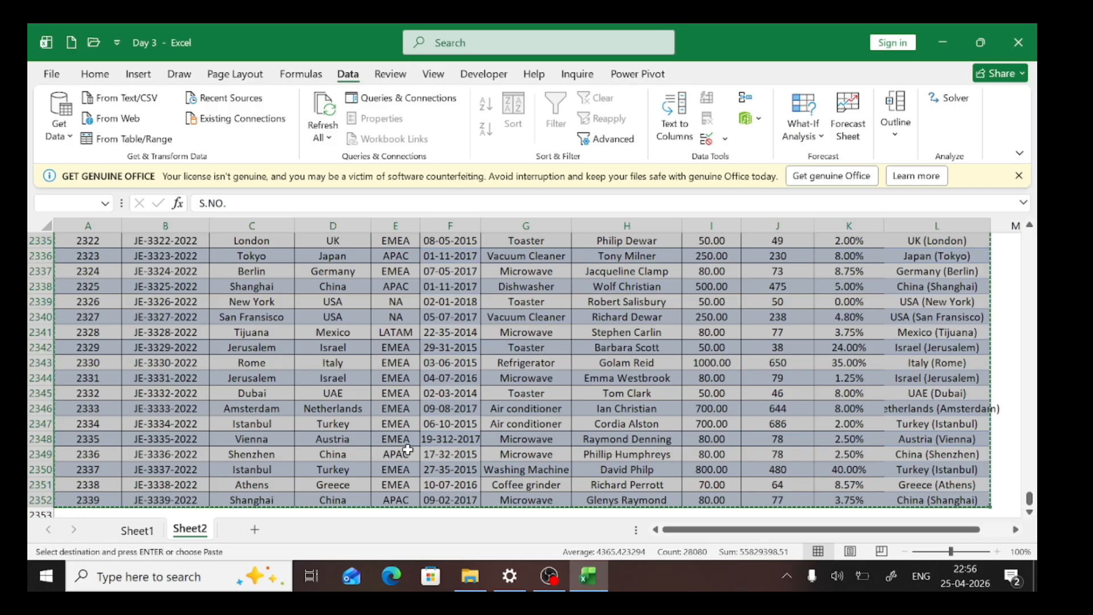
Step: Paste the copied table at A1 of a new worksheet and autofit its column widths
key("shift+F11")
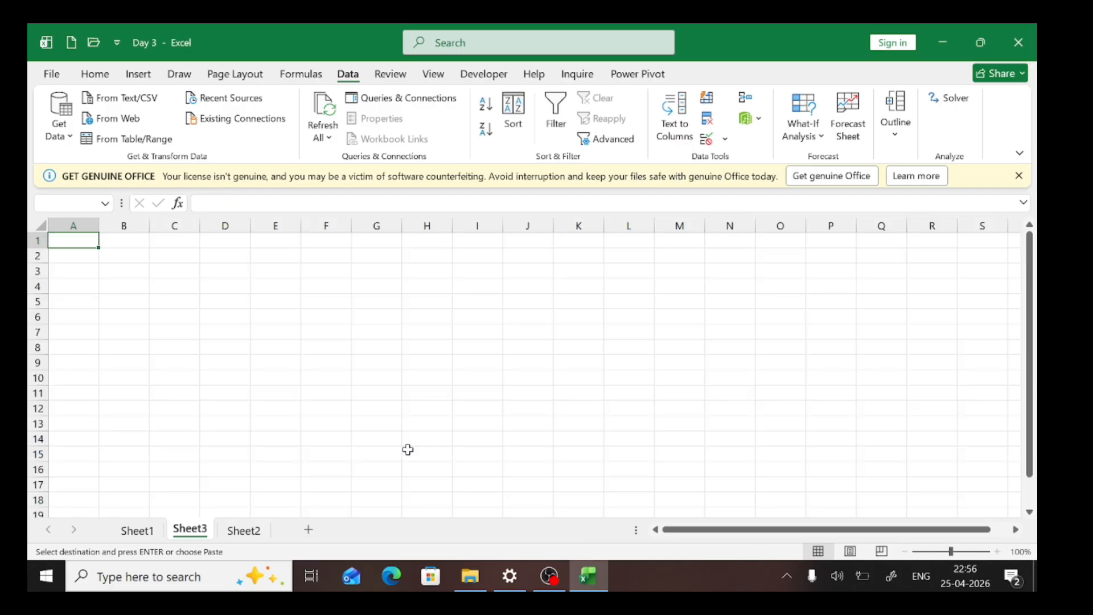
key("ctrl+v")
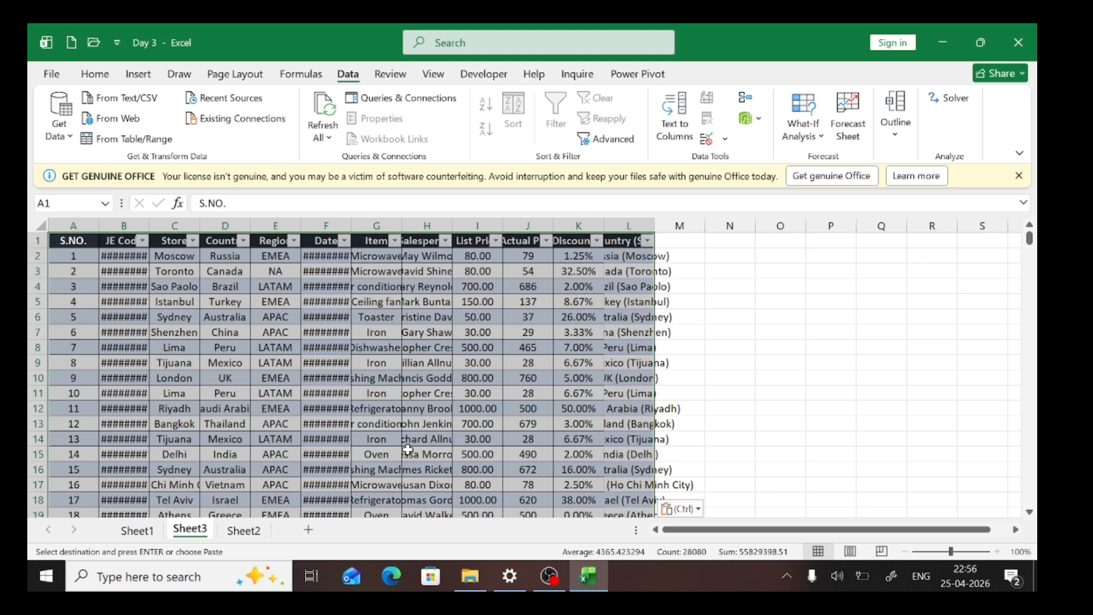
key("alt")
key("h")
key("o")
key("i")
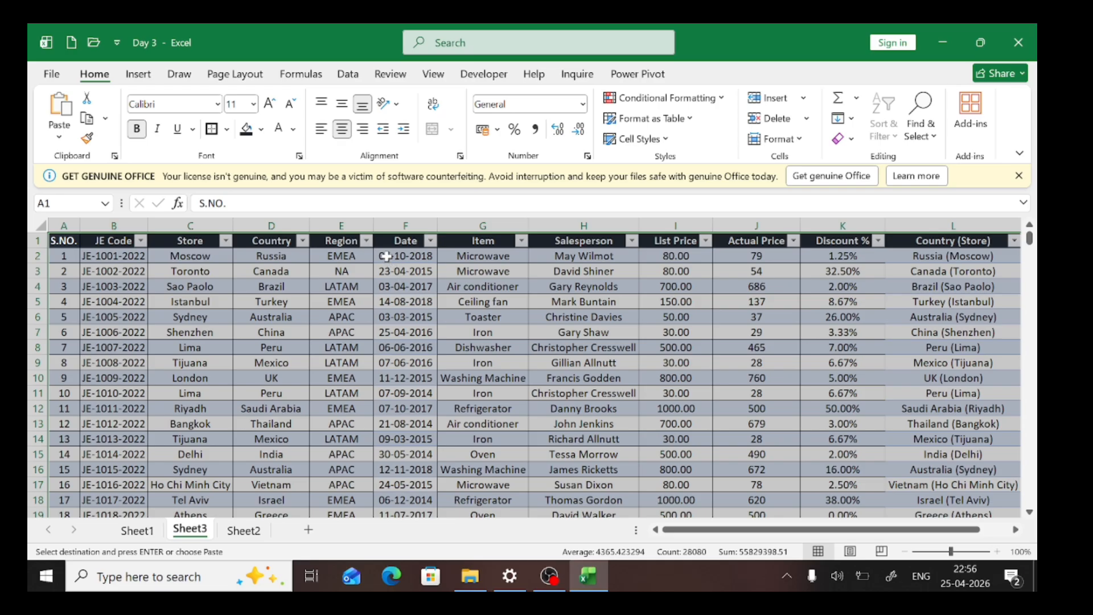
Step: Sort the pasted table by the Region column in descending order, Z to A
left_click(366, 241)
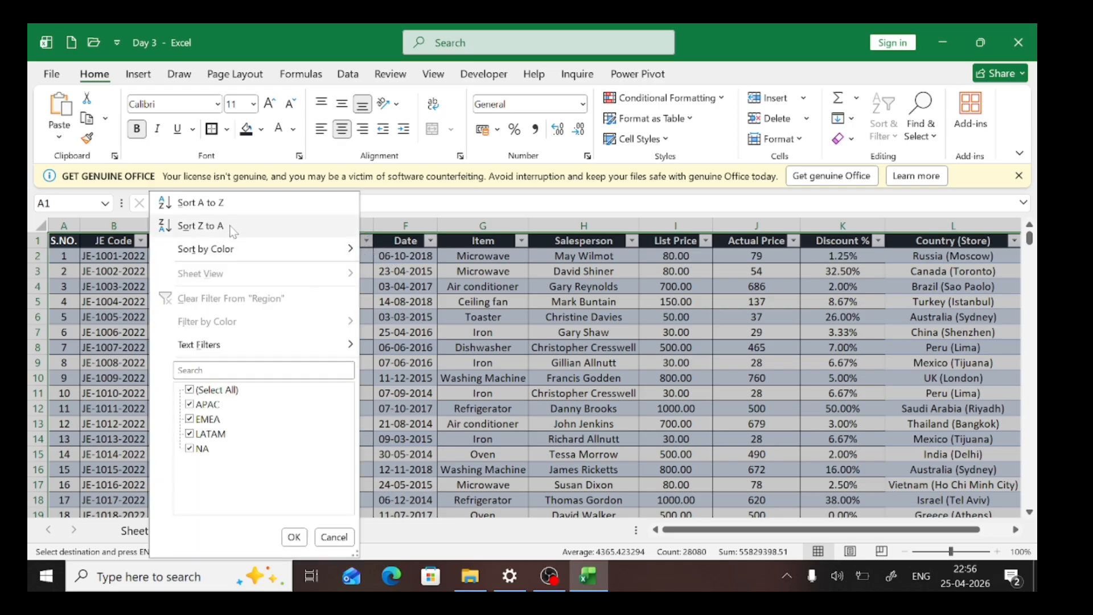
left_click(199, 226)
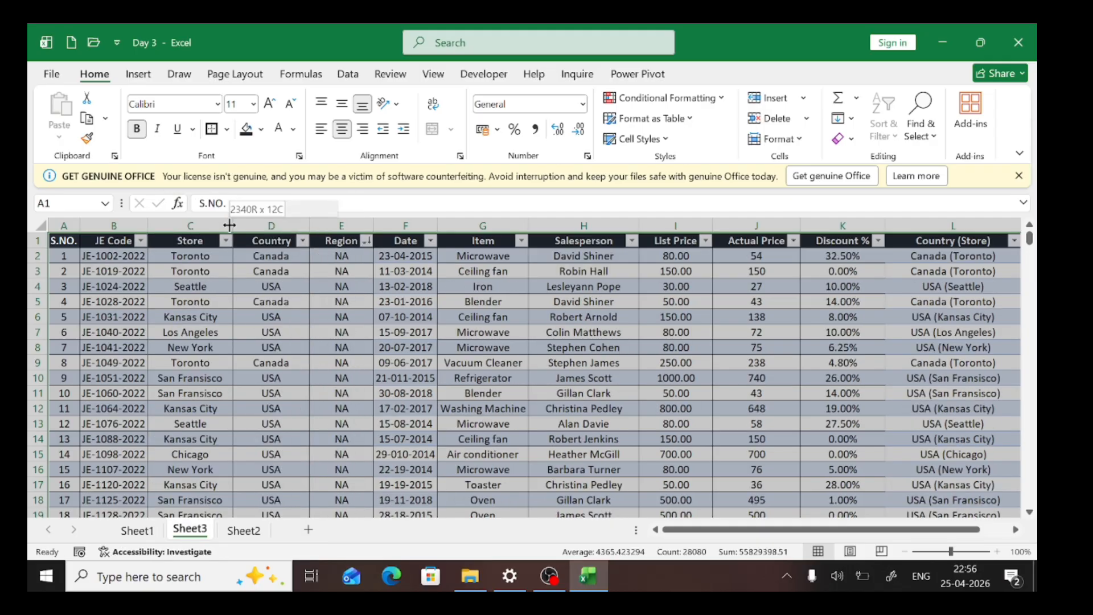
left_click(316, 317)
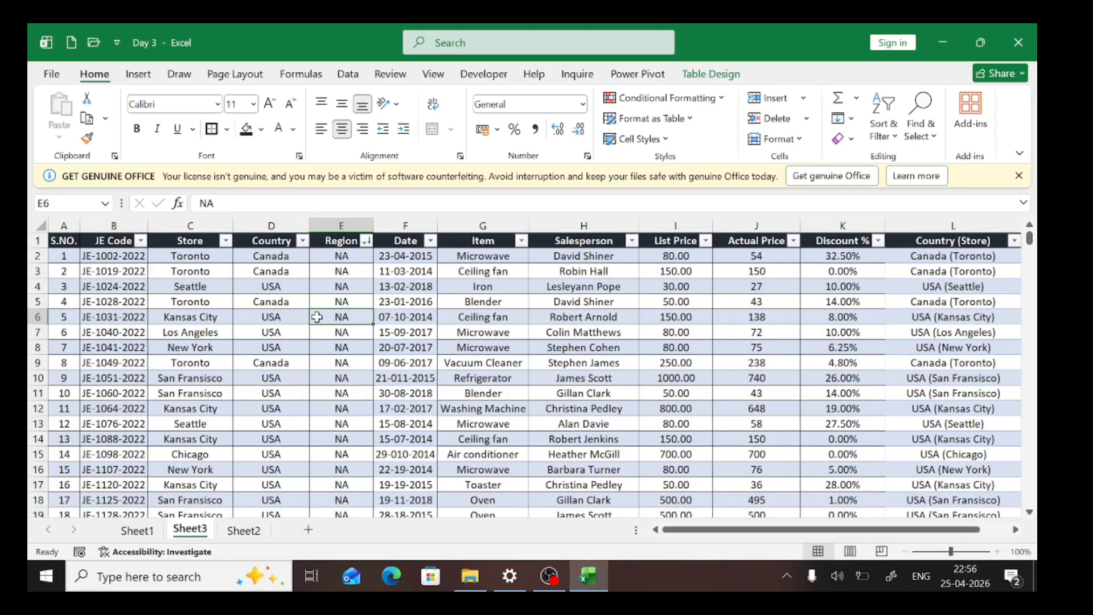
Step: Undo the descending sort of the Region column on Sheet3
scroll(335, 330, "down", 2)
scroll(336, 330, "down", 20)
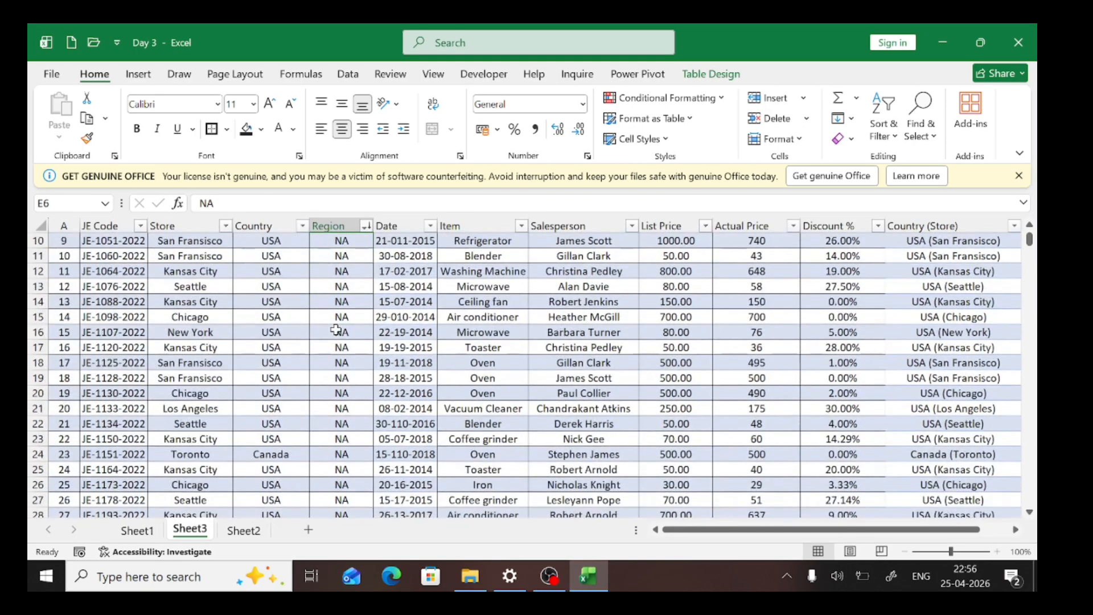
scroll(336, 330, "up", 20)
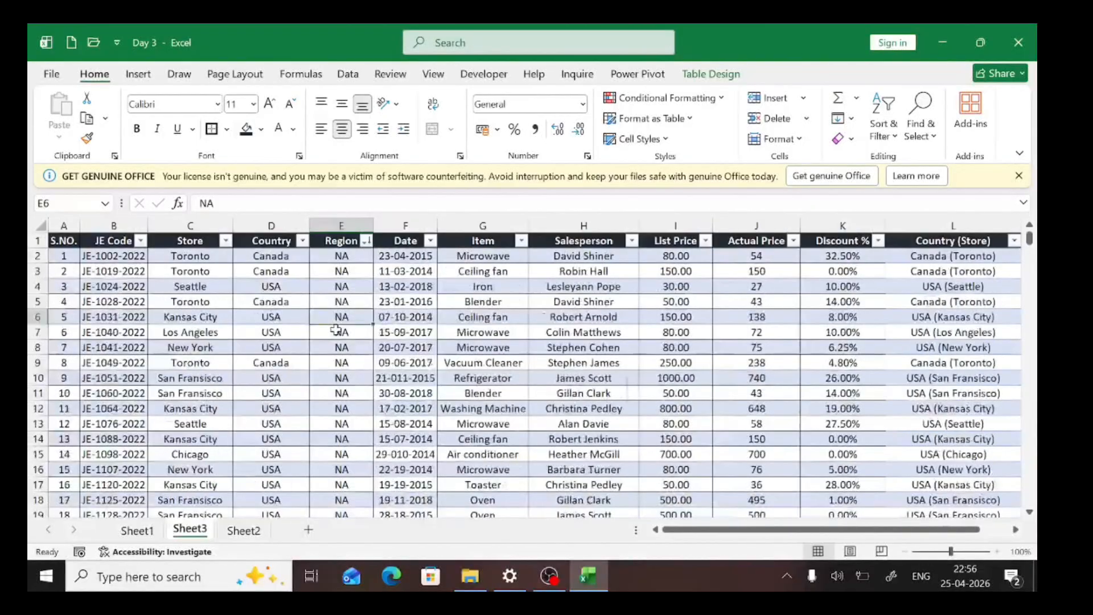
key("ctrl+z")
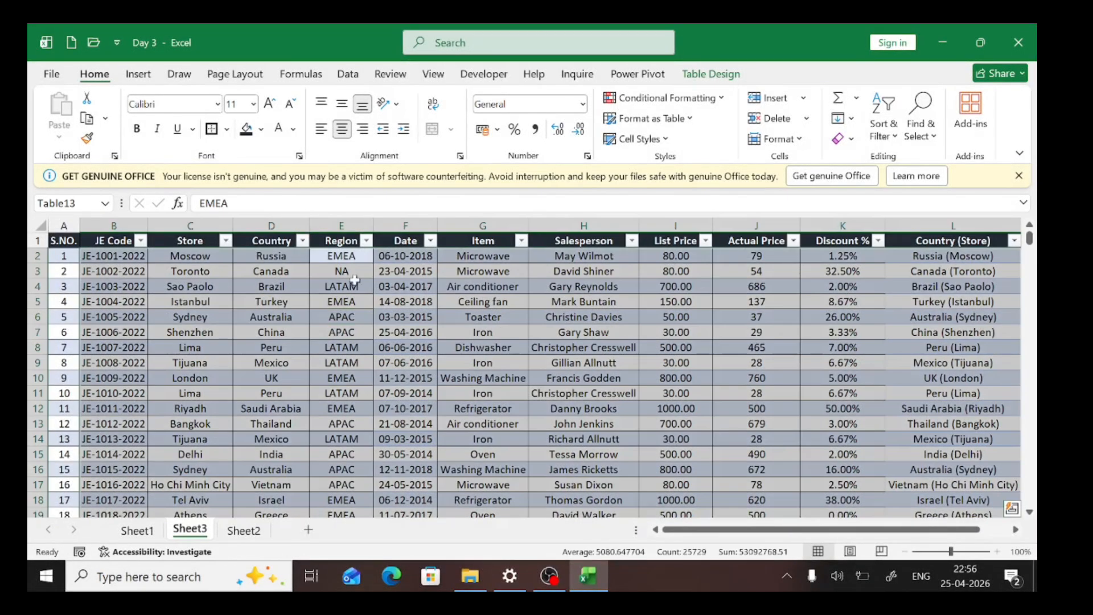
left_click(152, 302)
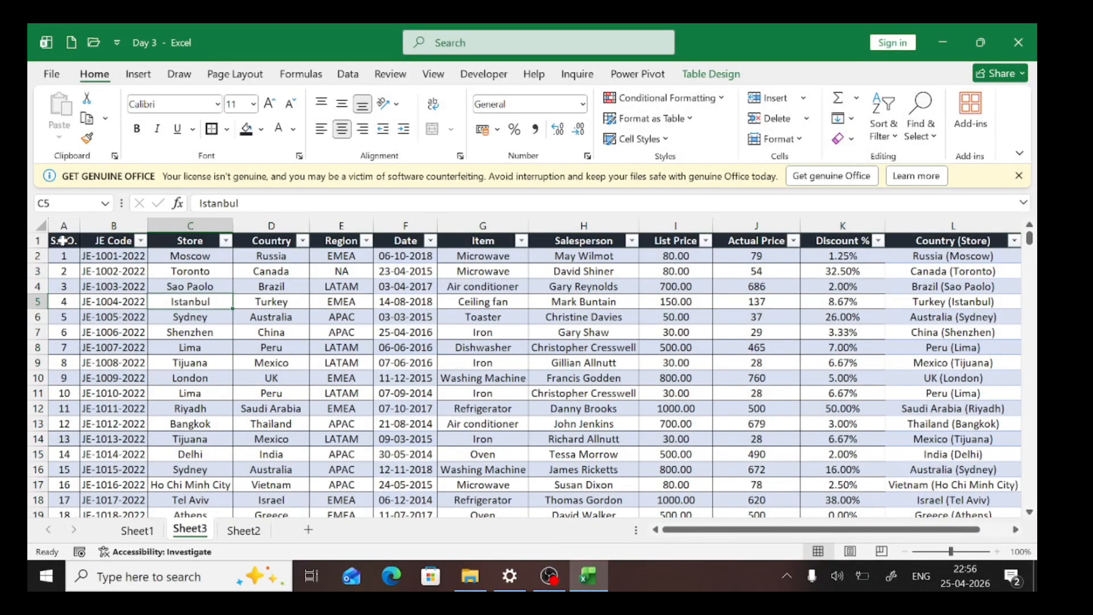
left_click(63, 240)
key("ctrl+shift+Down")
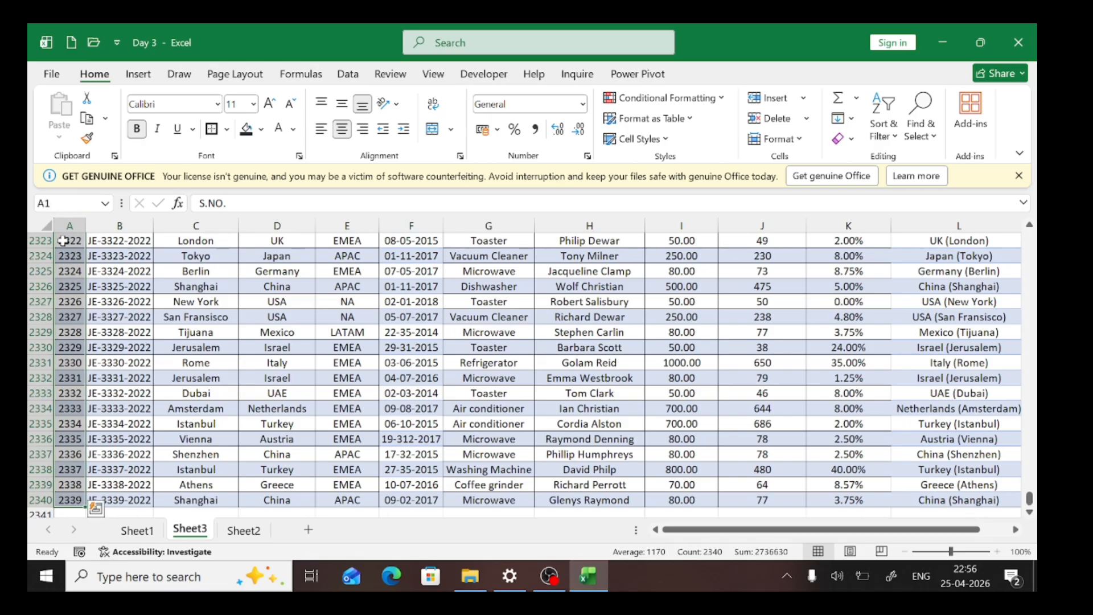
key("ctrl+Home")
key("Right")
key("Down")
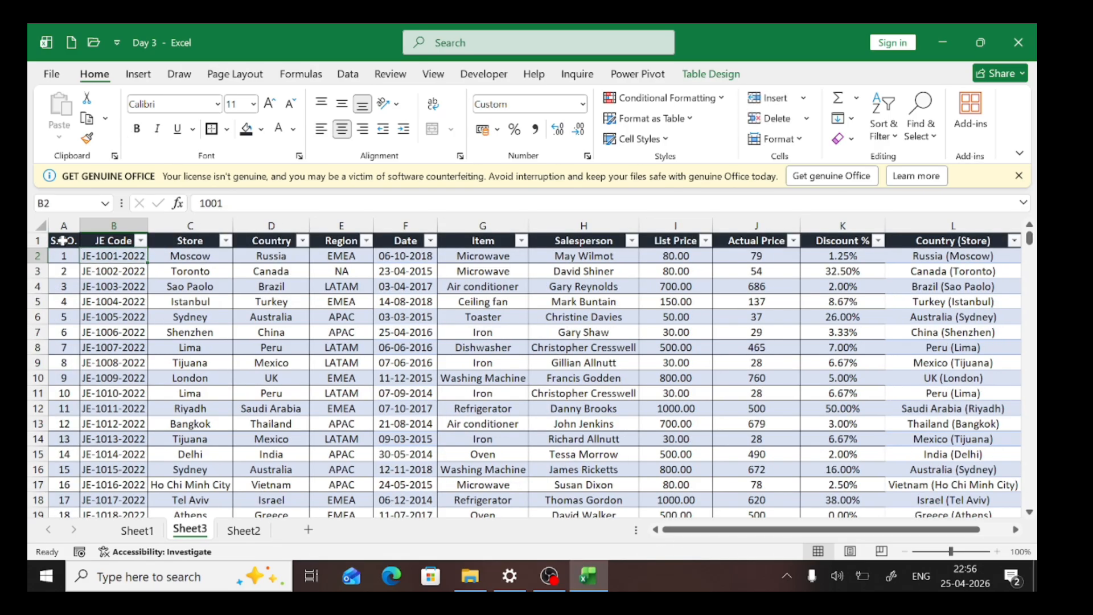
Step: Select the whole Sheet3 table from A1 through the Country (Store) column's last row and sort it by Region, Z to A
key("Left")
key("Up")
key("ctrl+shift+Down")
key("shift+Right")
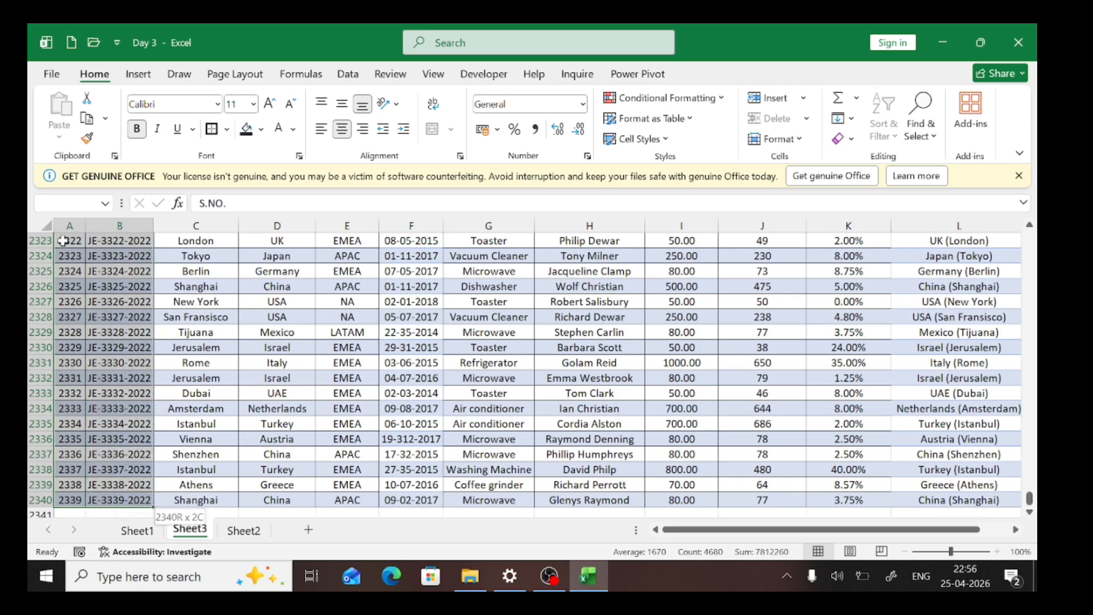
key("ctrl+shift+Right")
scroll(60, 240, "up", 20)
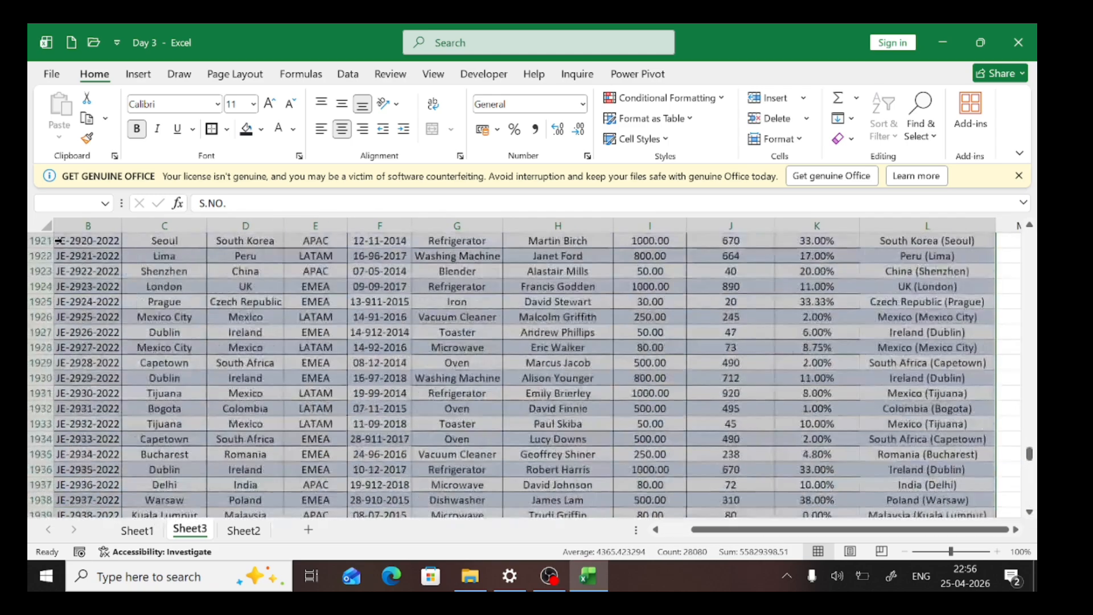
scroll(57, 241, "up", 20)
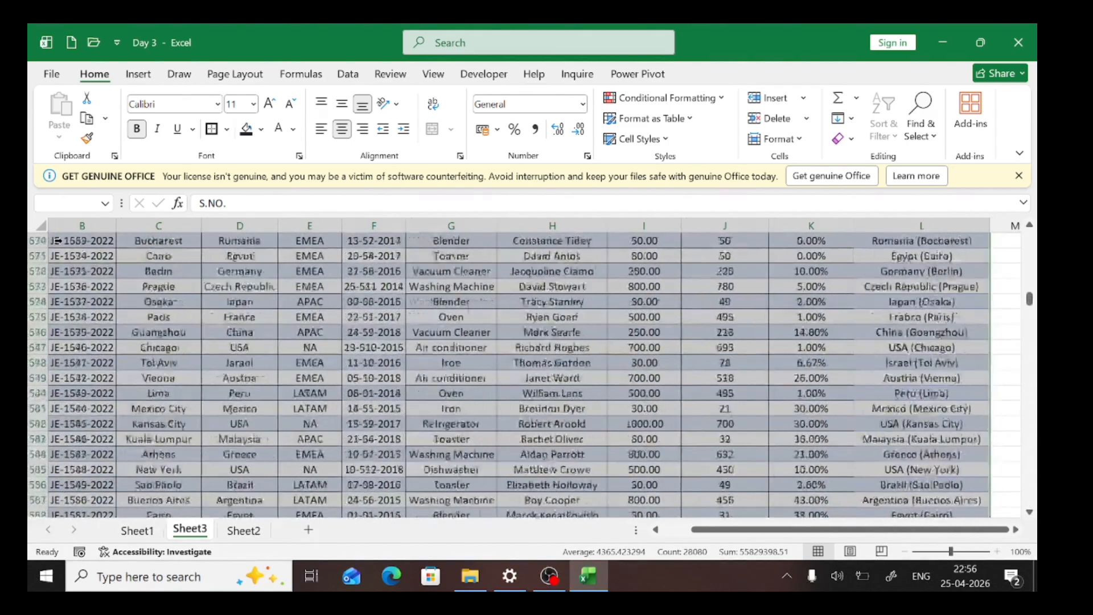
scroll(57, 240, "up", 20)
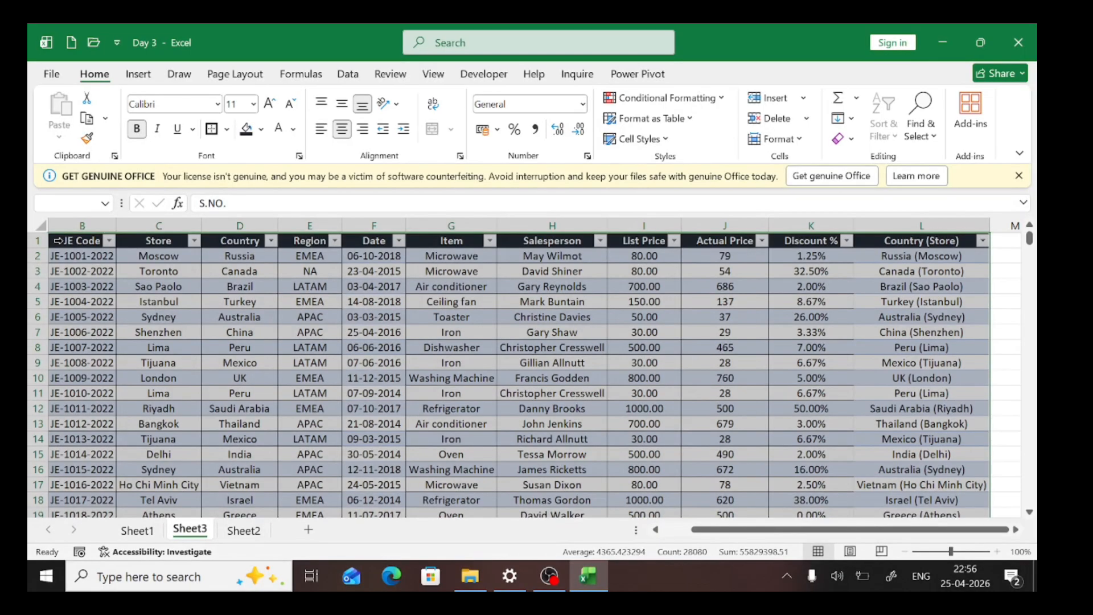
left_click(335, 240)
left_click(209, 227)
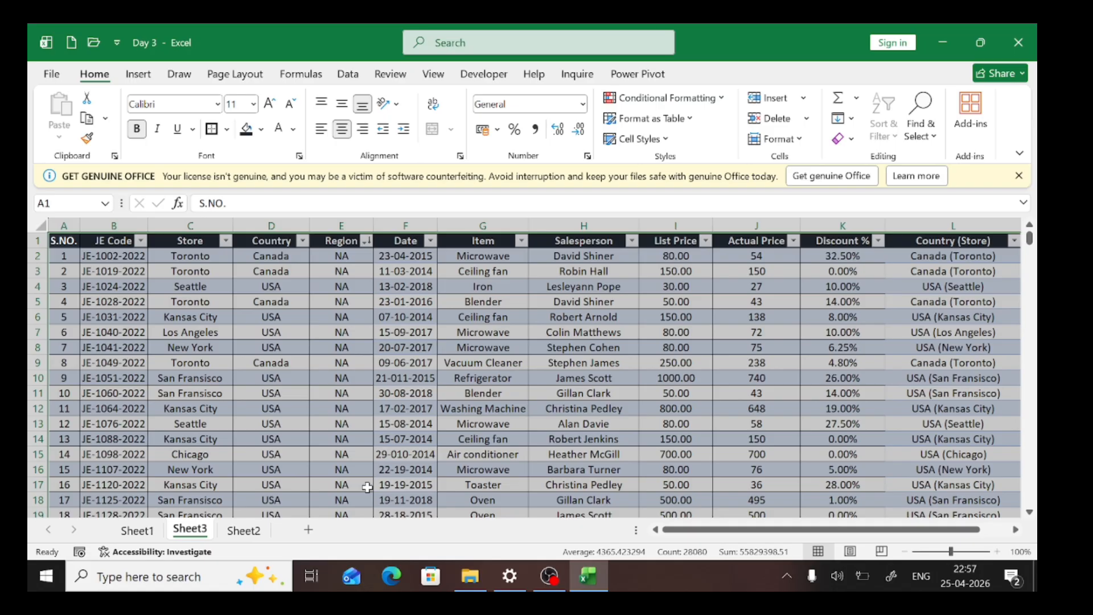
Step: Check the order of the Region values down the whole sorted table on Sheet3
scroll(367, 487, "down", 20)
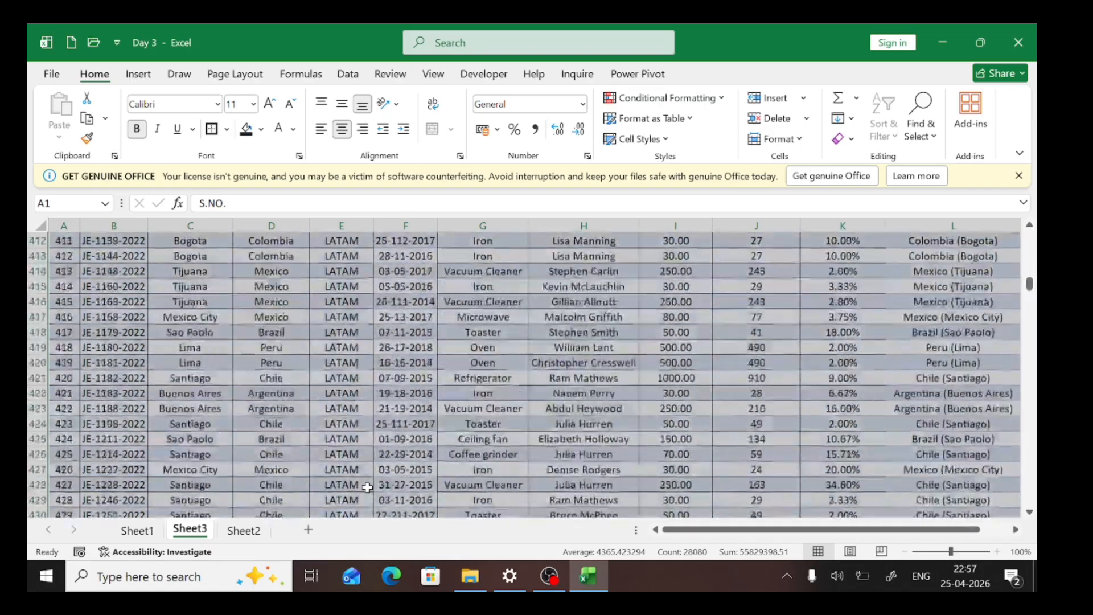
scroll(367, 488, "down", 20)
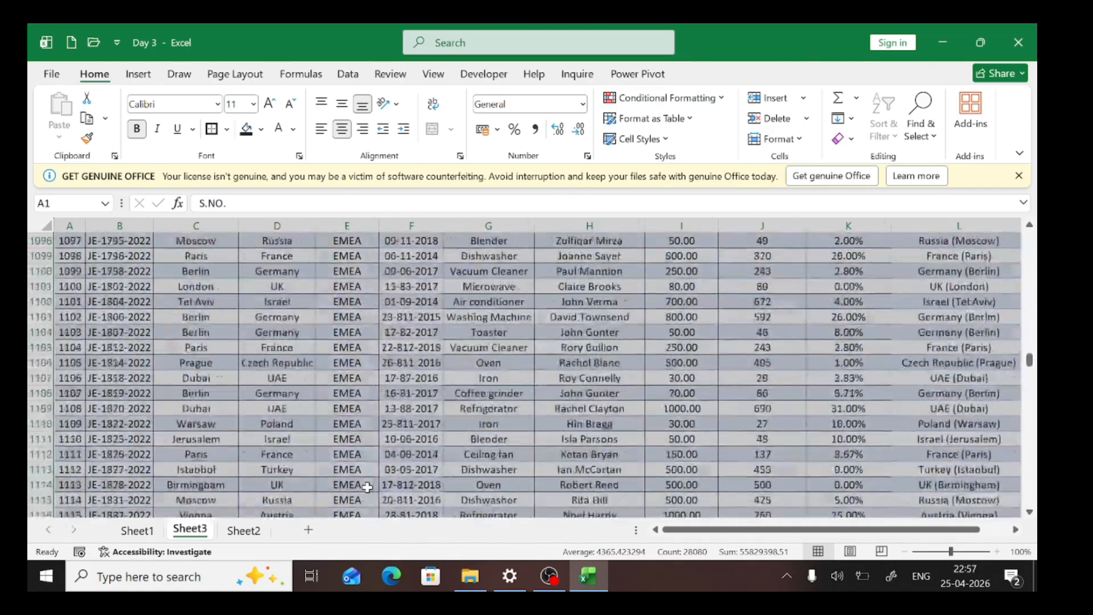
scroll(367, 488, "down", 20)
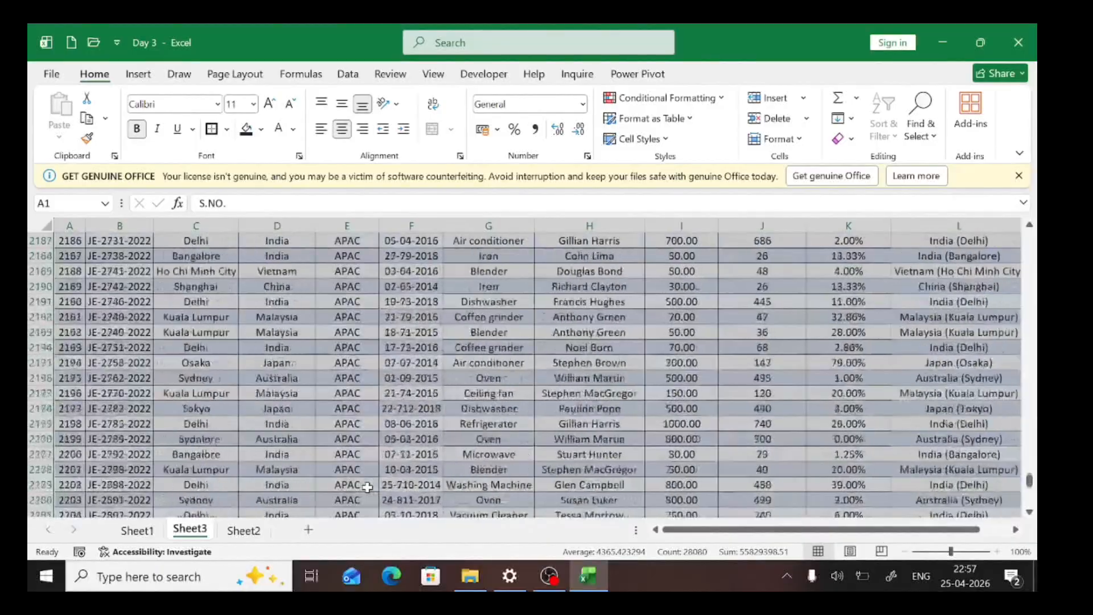
scroll(367, 487, "down", 20)
scroll(367, 487, "up", 20)
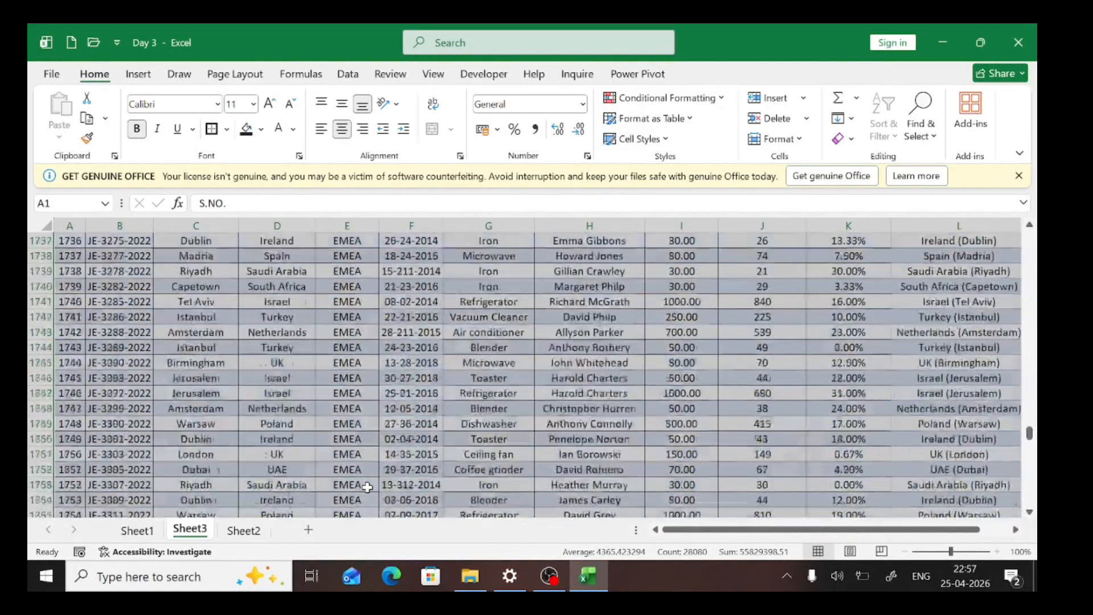
scroll(367, 487, "up", 20)
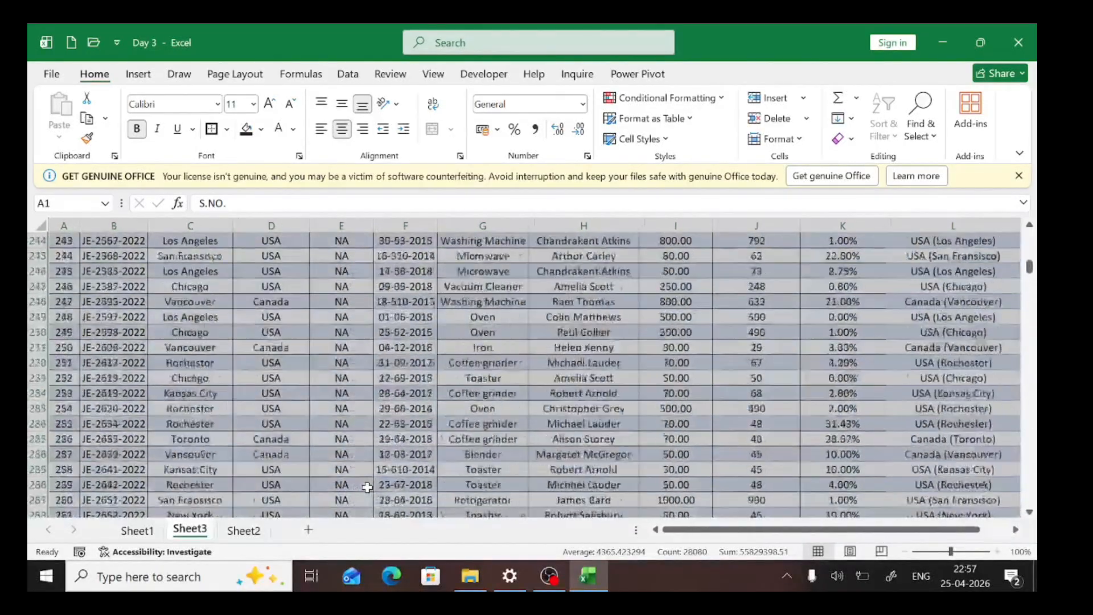
scroll(367, 487, "up", 20)
left_click(367, 487)
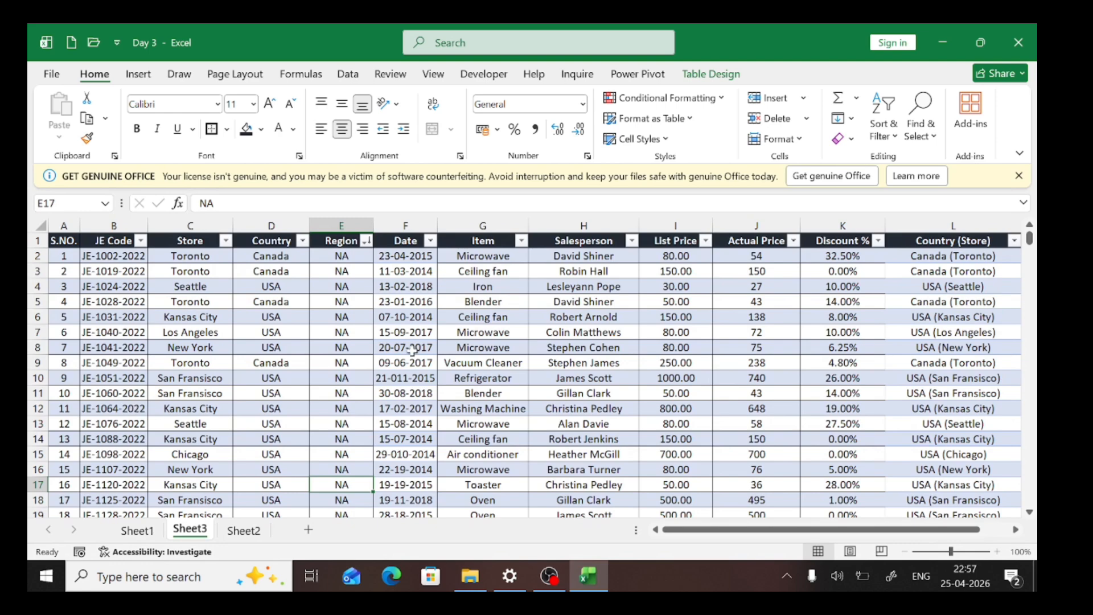
scroll(598, 349, "right", 4)
scroll(598, 349, "left", 4)
Step: Move Sheet2 before Sheet3 in the Day 3 workbook
left_click(258, 534)
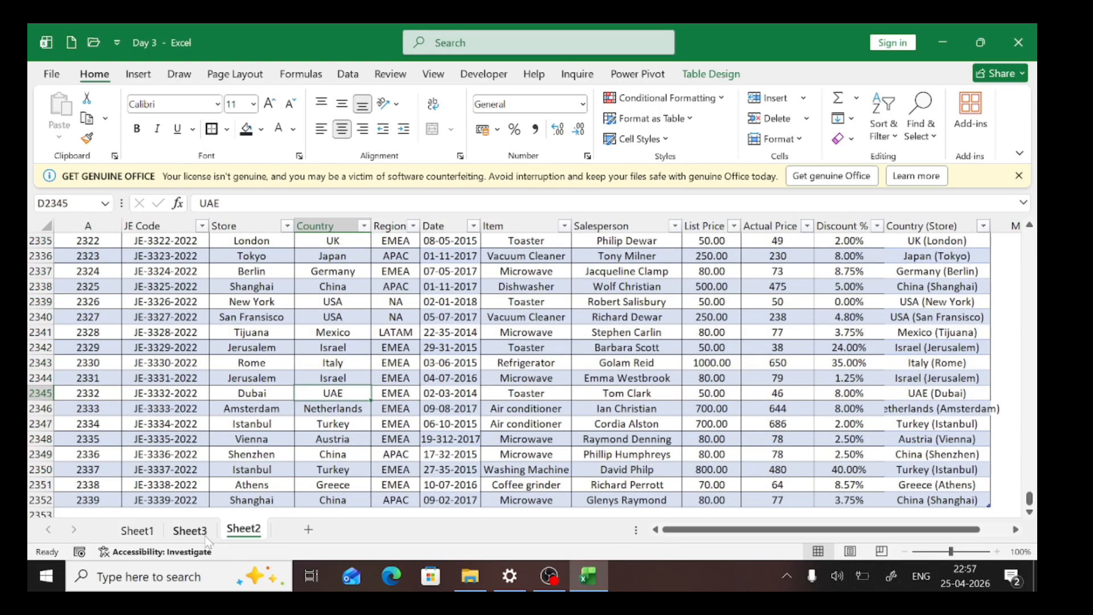
right_click(247, 526)
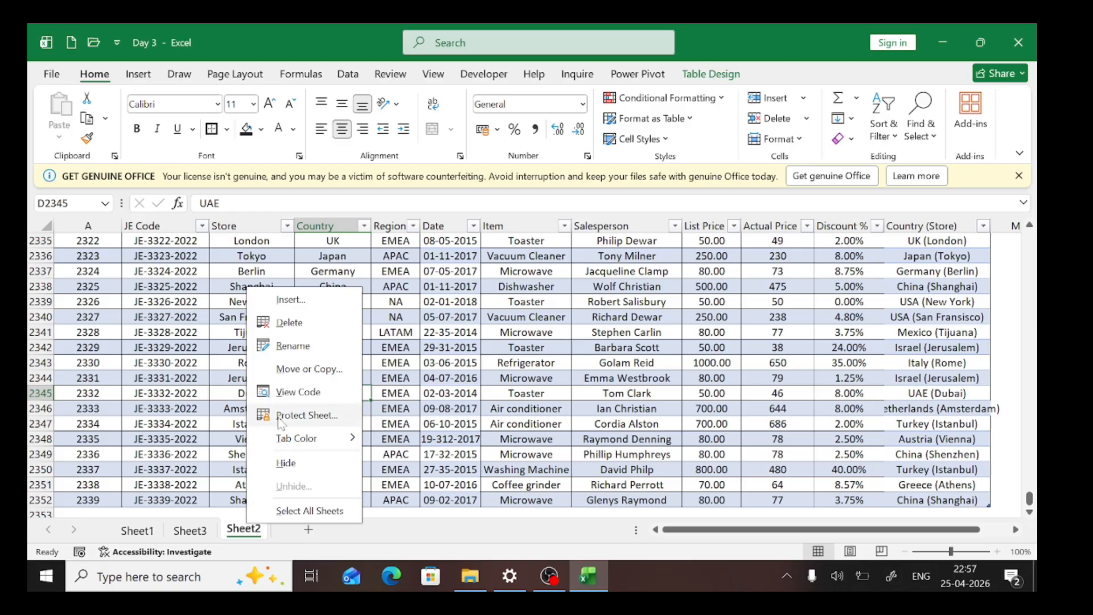
left_click(297, 371)
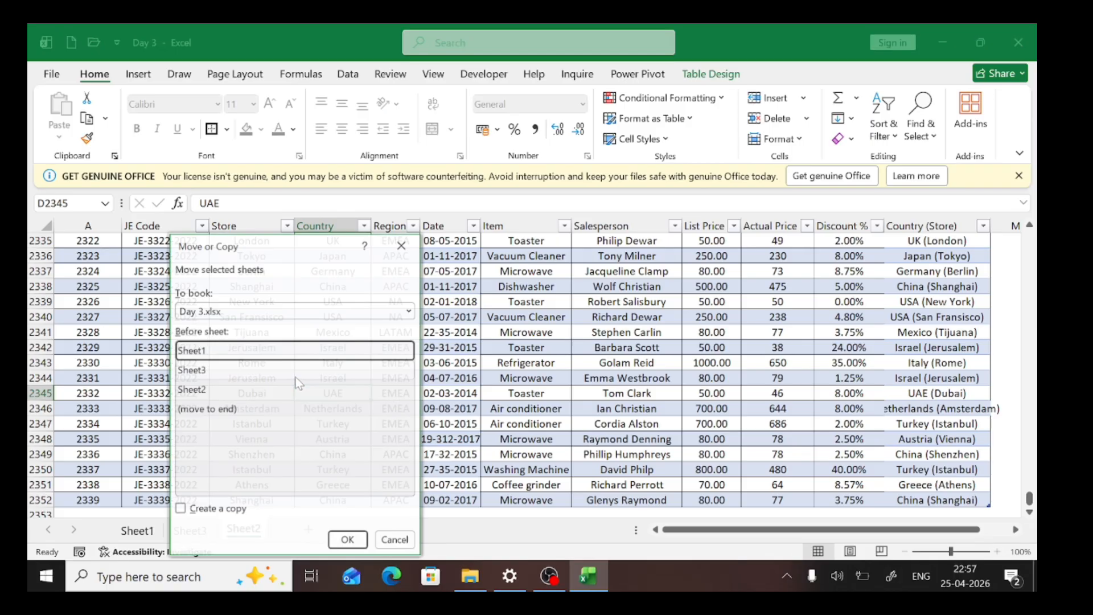
left_click(212, 372)
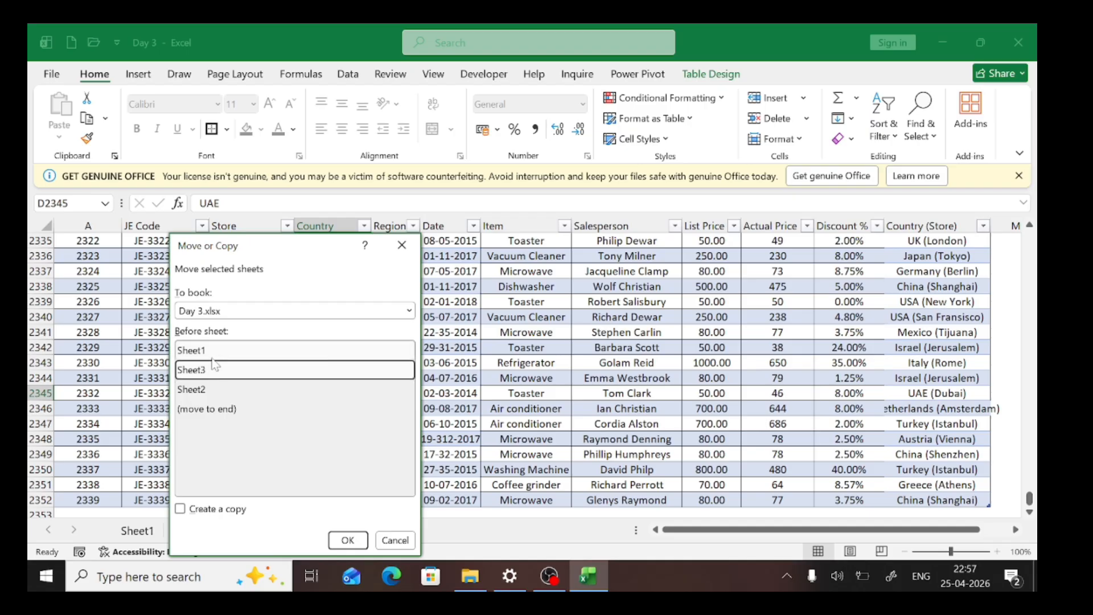
left_click(348, 541)
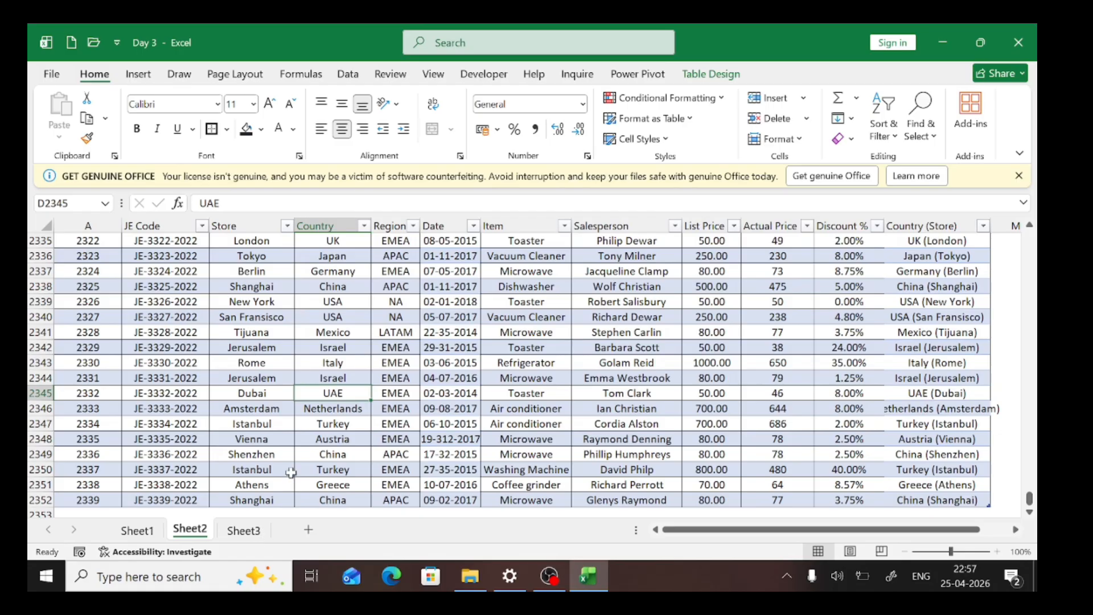
left_click(289, 472)
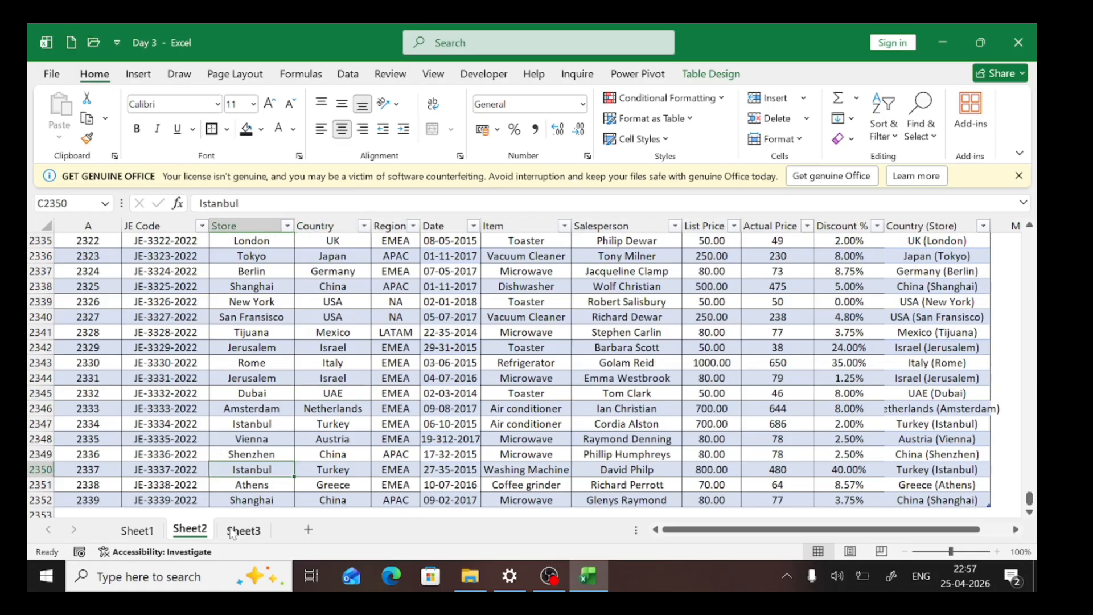
mouse_move(207, 532)
left_mouse_down()
mouse_move(273, 535)
mouse_move(188, 521)
left_mouse_up()
Step: Return to the task list at the top of Sheet2 and look over the available number formats
left_click(392, 408)
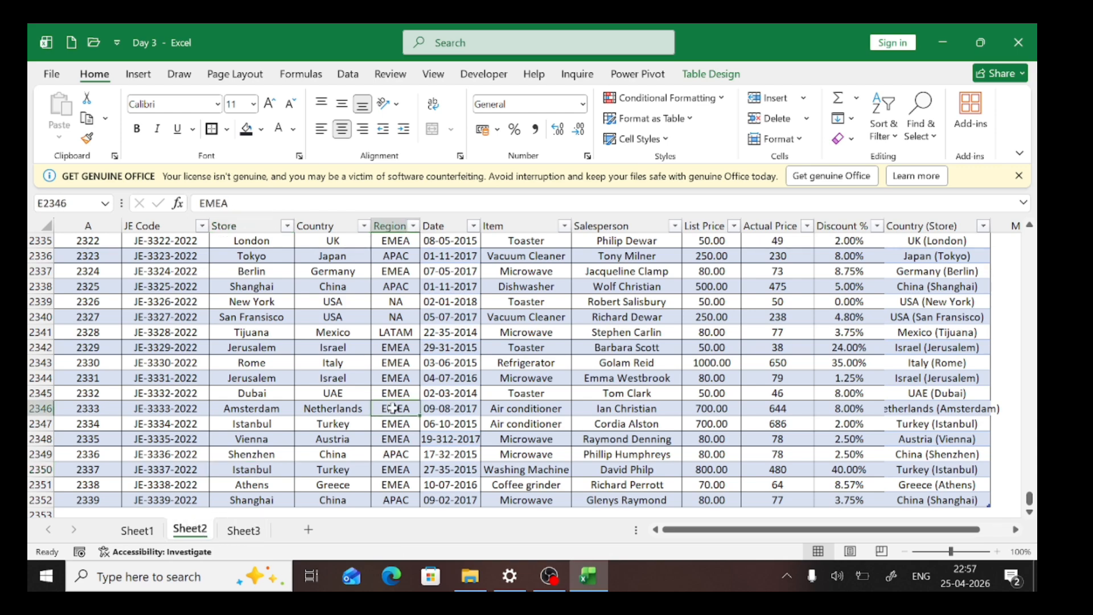
key("ctrl+Up")
key("ctrl+Up")
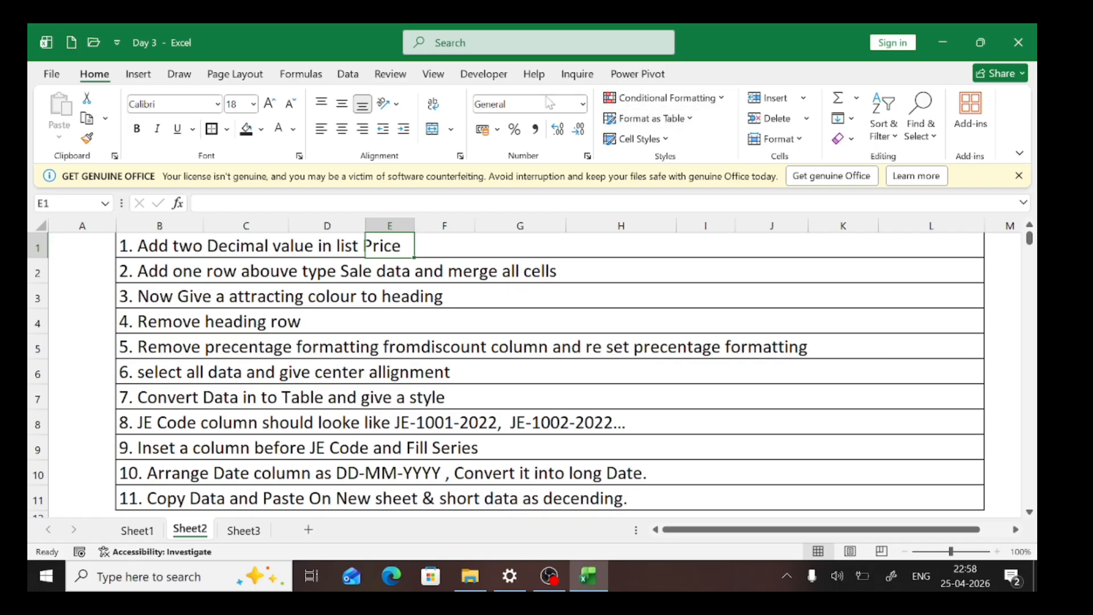
left_click(583, 103)
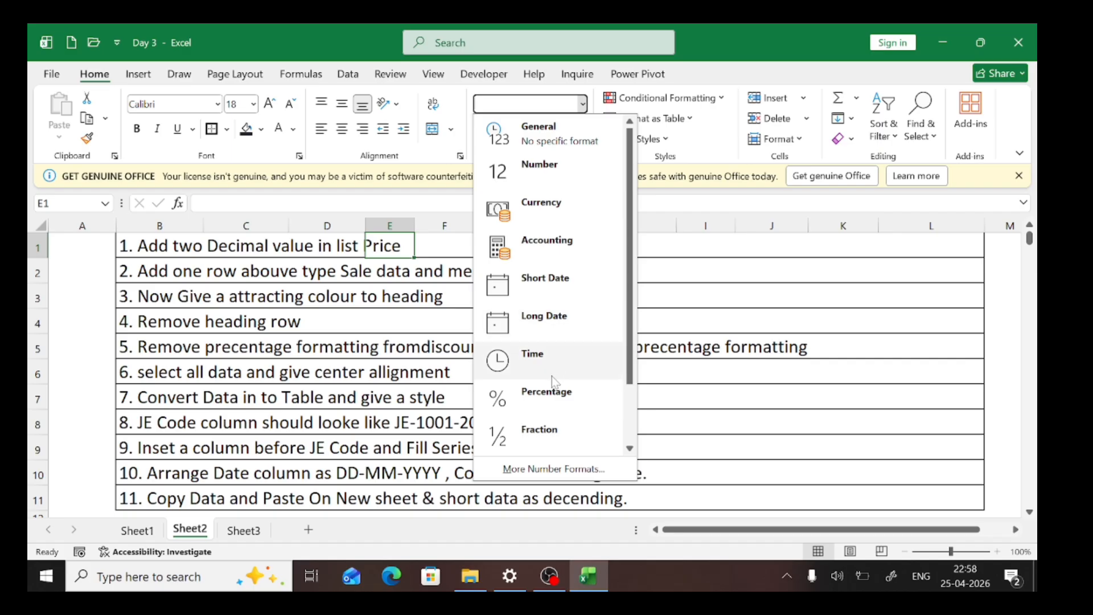
left_click(694, 408)
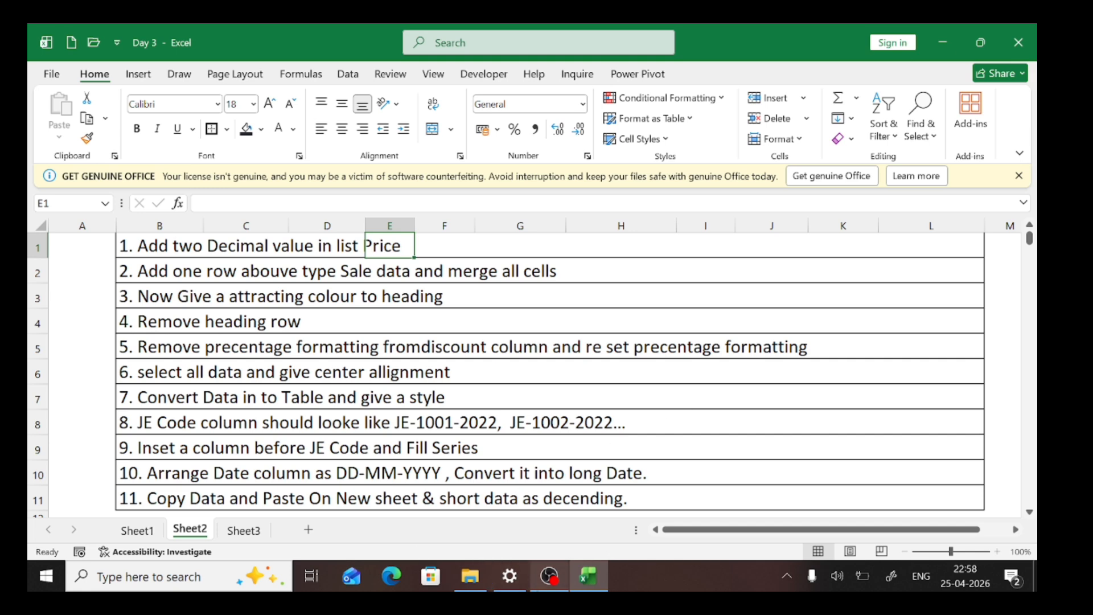
Step: Enter "Clean" in AB3 and "Arrange" in AB4 in the empty area of Sheet2
mouse_move(550, 576)
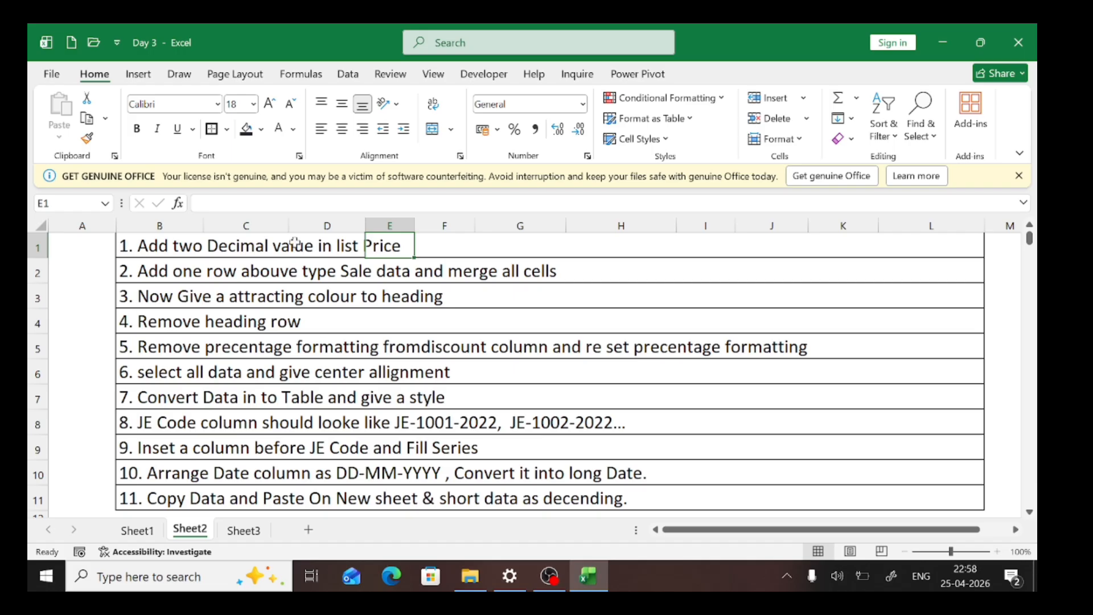
scroll(308, 385, "right", 5)
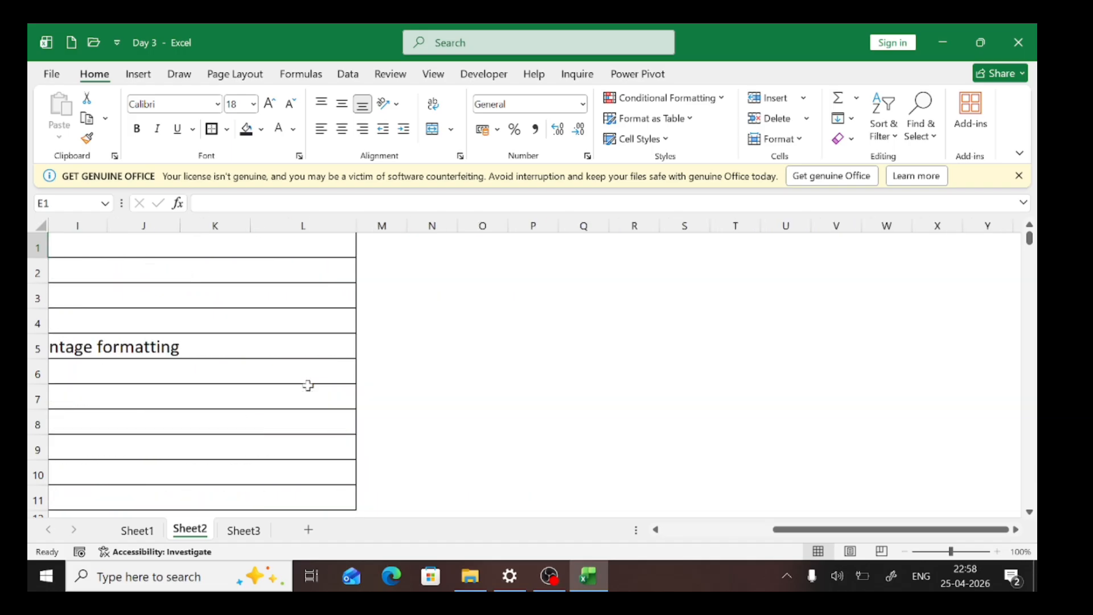
scroll(308, 385, "right", 3)
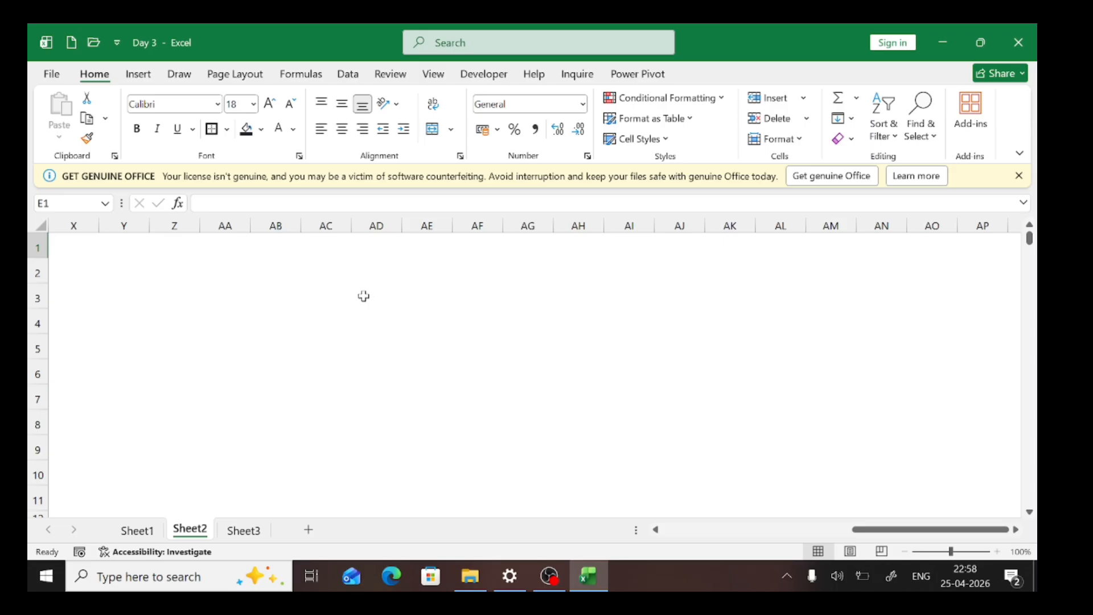
left_click(268, 293)
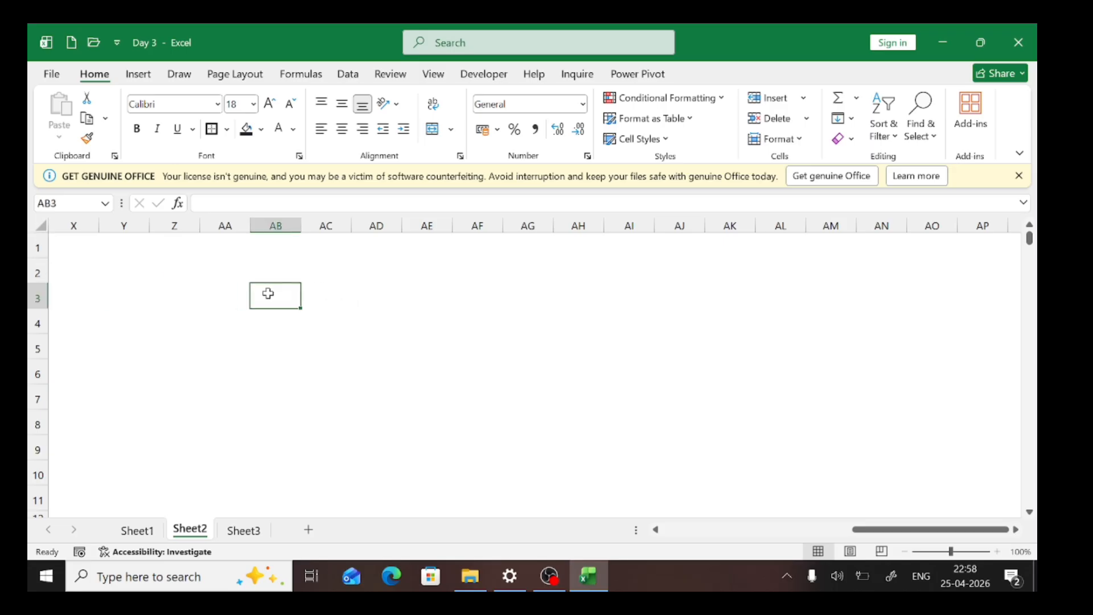
type("Clean")
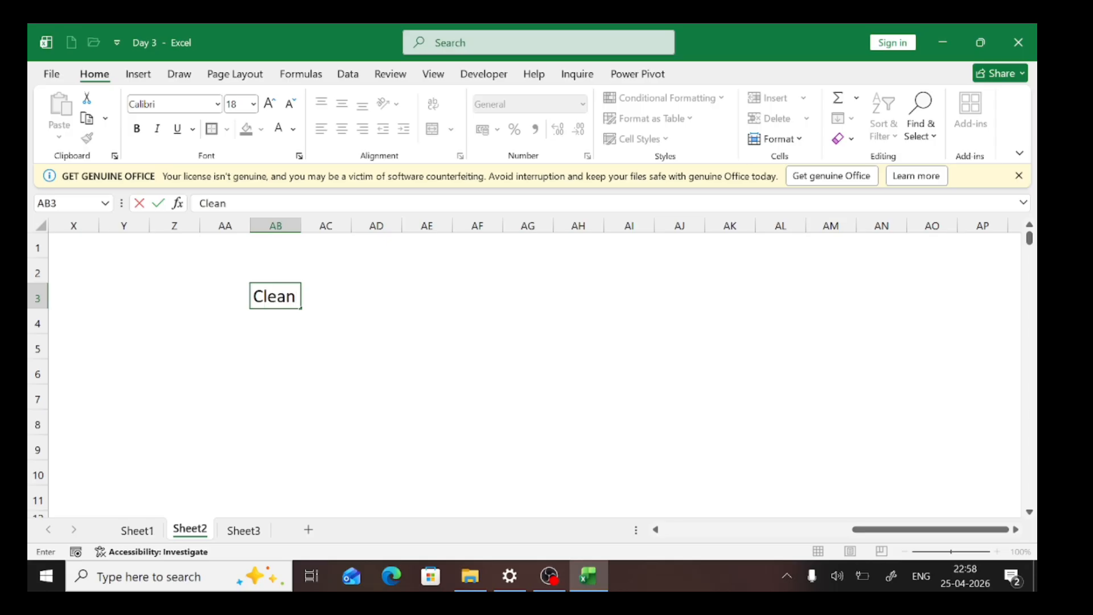
key("Return")
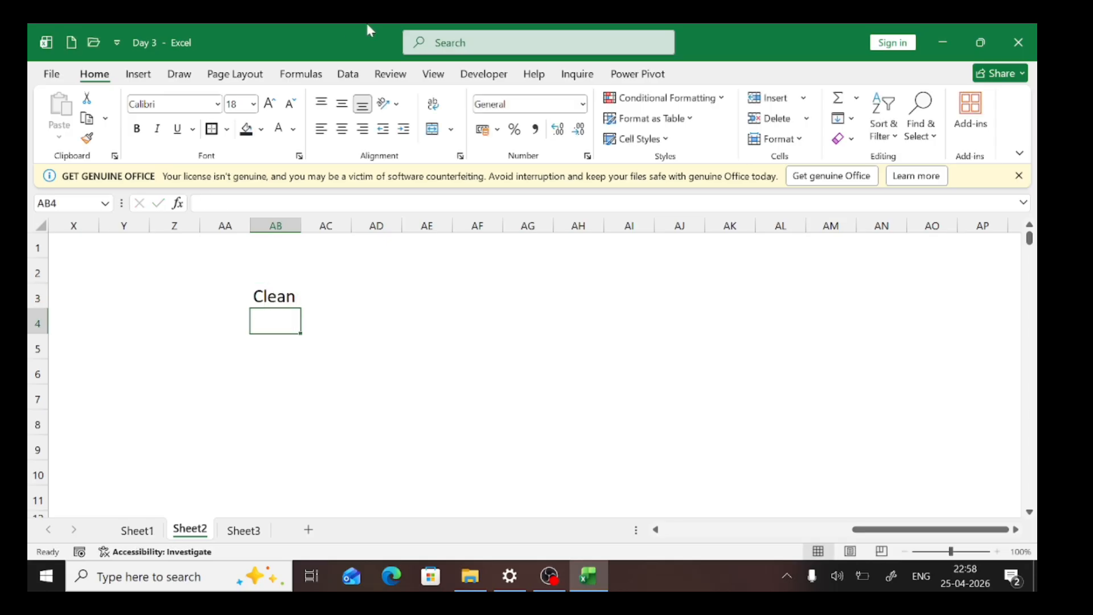
type("Arrange")
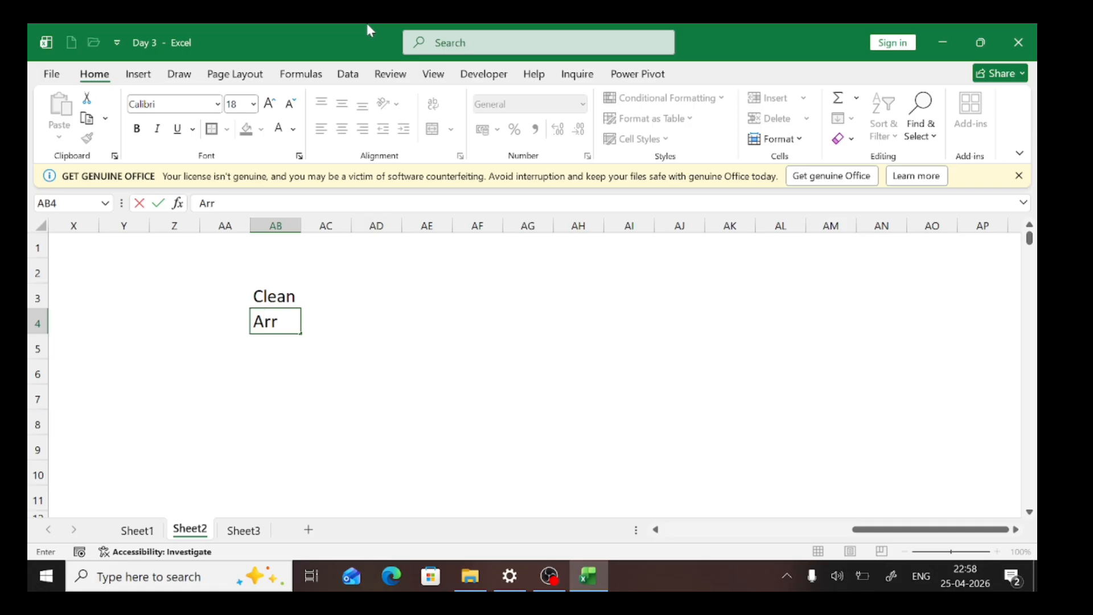
key("Return")
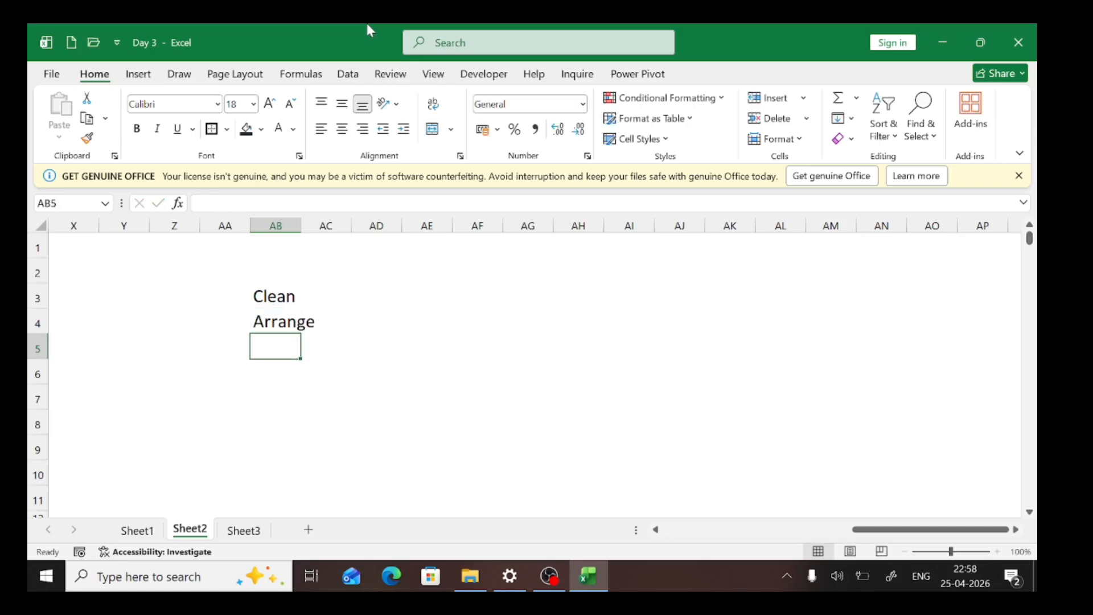
Step: Enter "Give correct number formatting" in AB5, below "Arrange" on Sheet2
type("Give c")
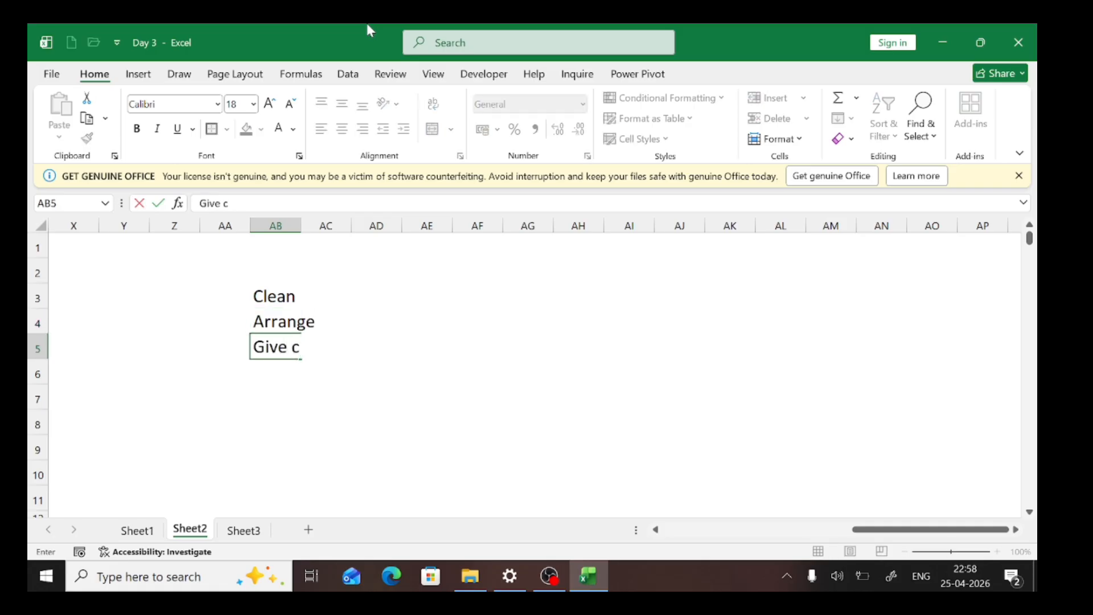
type("orrect num")
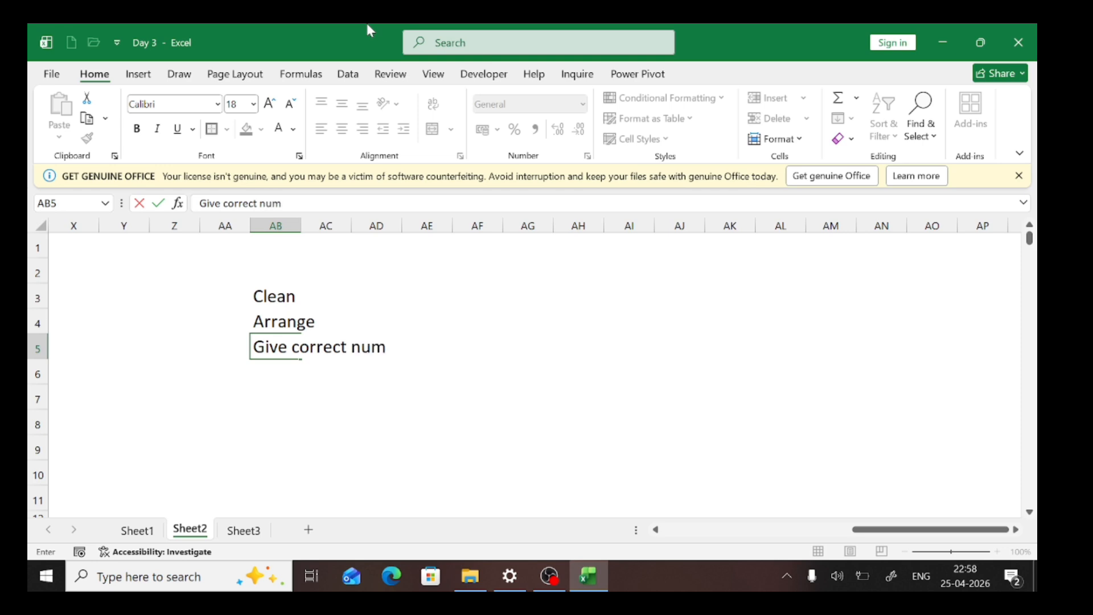
type("ber form")
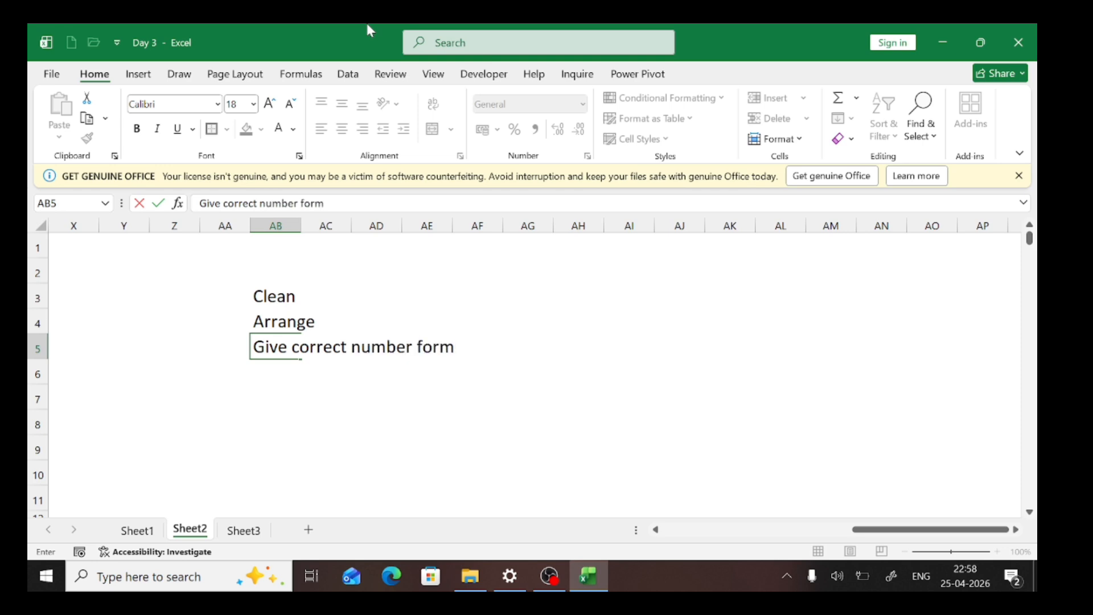
type("atting")
key("Return")
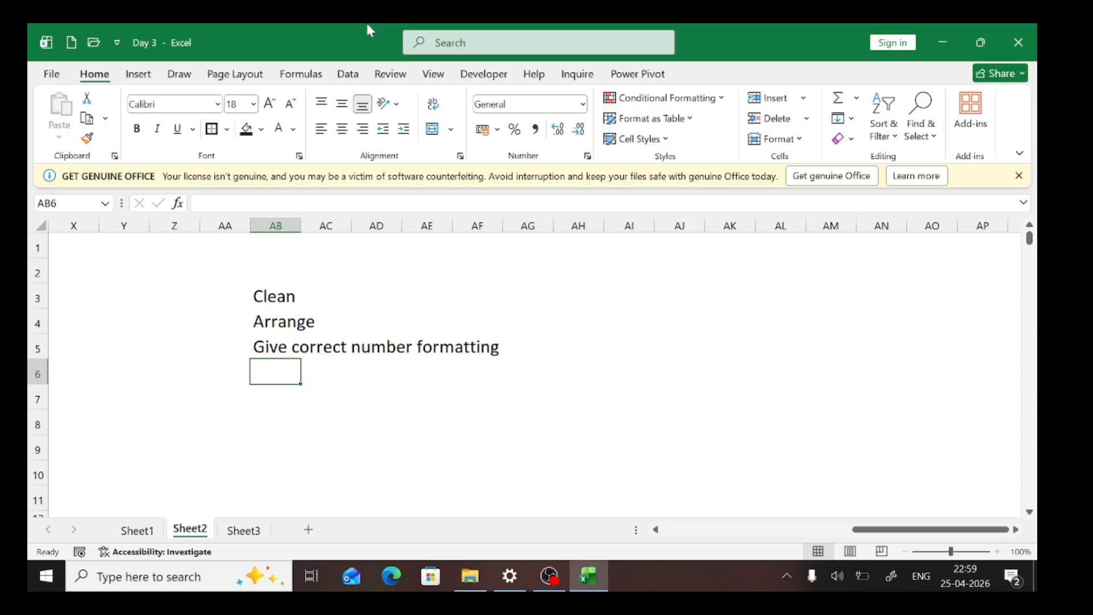
Step: Return to Sheet1 and select the whole table of serial numbers and topics, from the header row to Editing Group
key("ctrl+Page_Up")
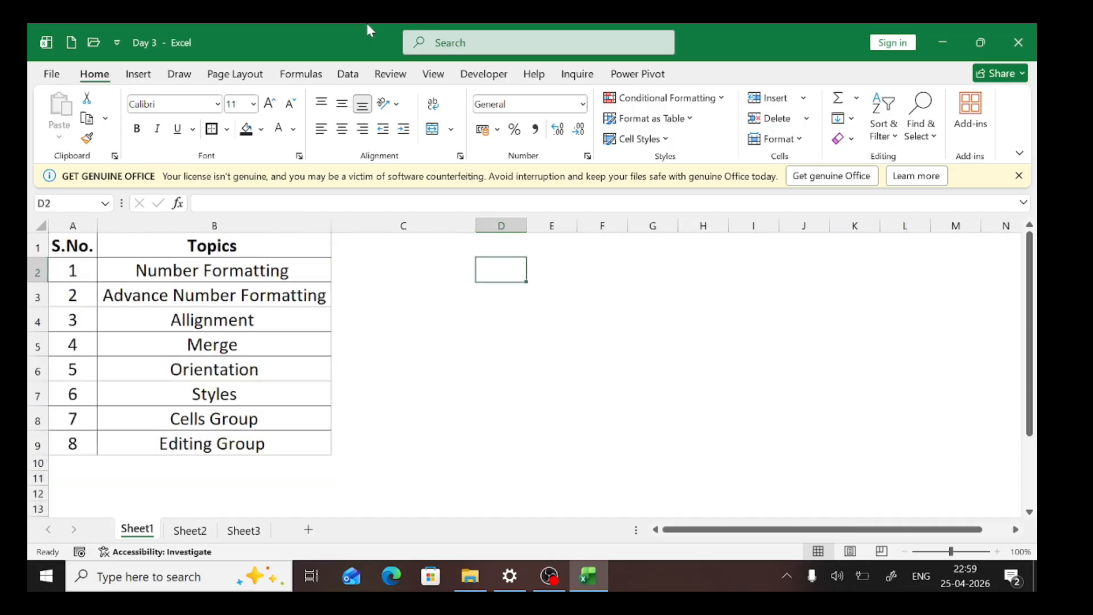
key("ctrl+Home")
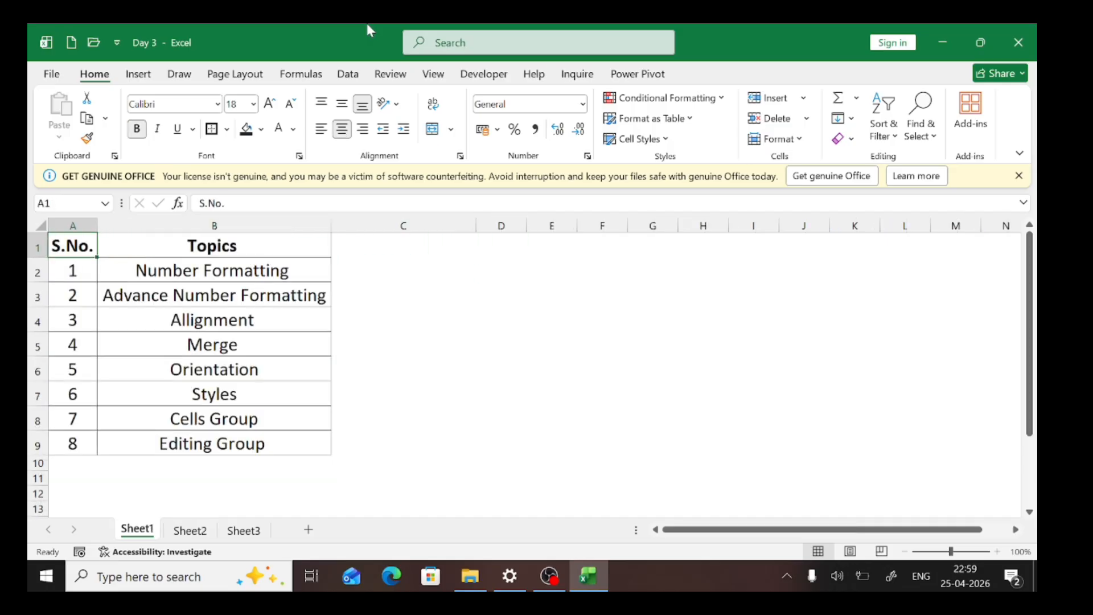
key("ctrl+shift+Down")
key("ctrl+shift+Right")
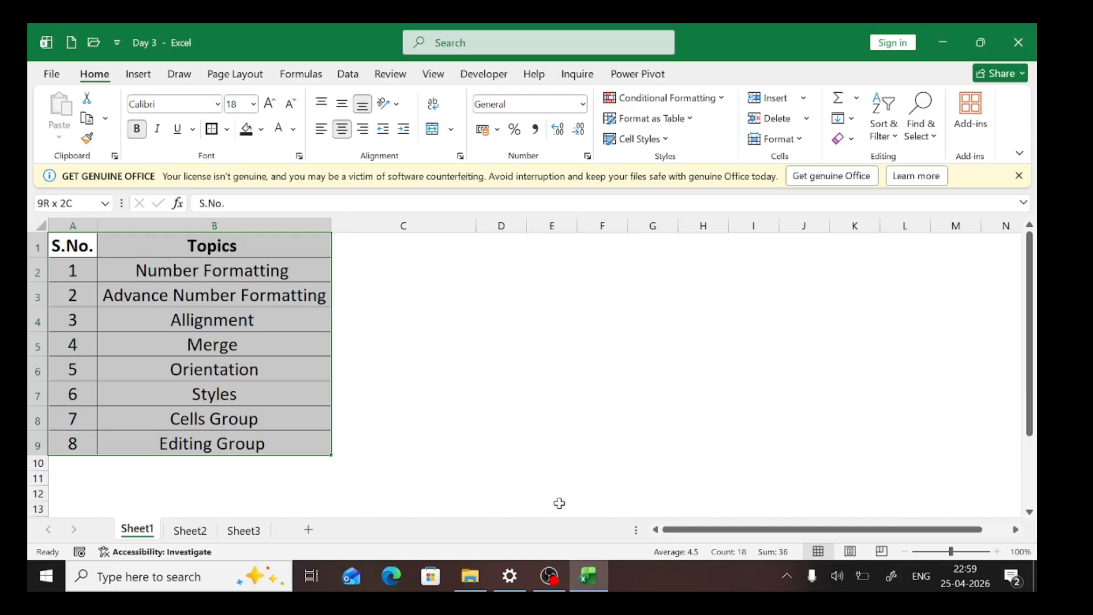
left_click(549, 577)
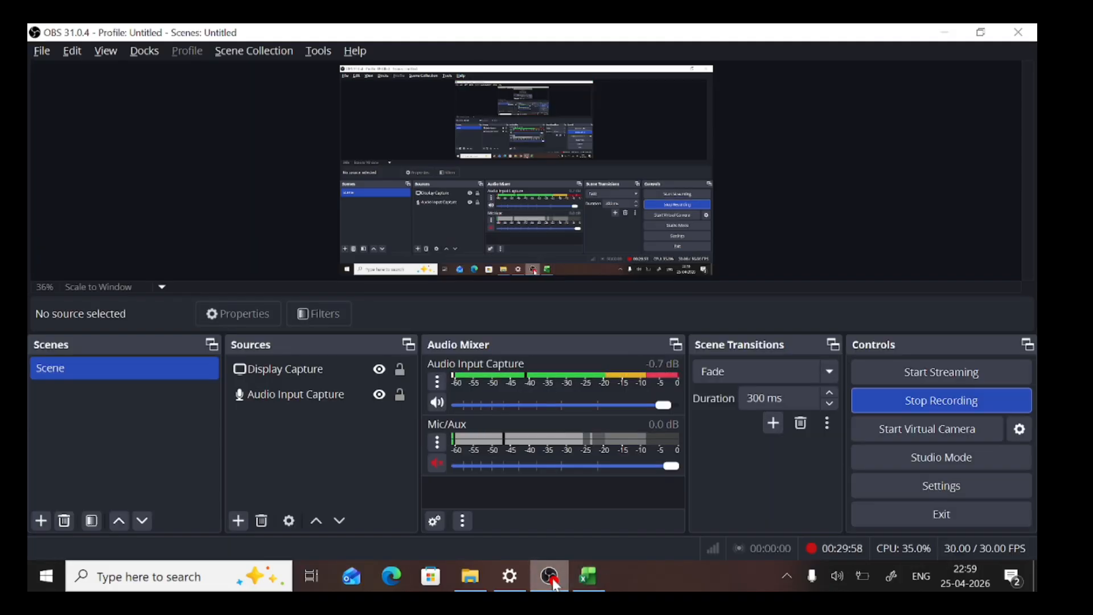
left_click(942, 402)
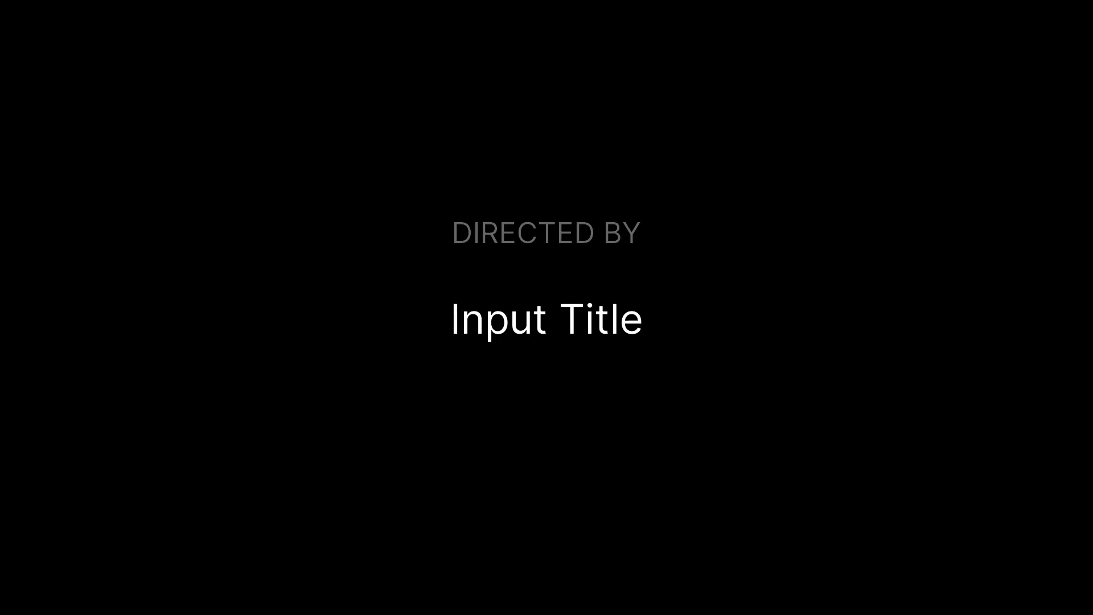